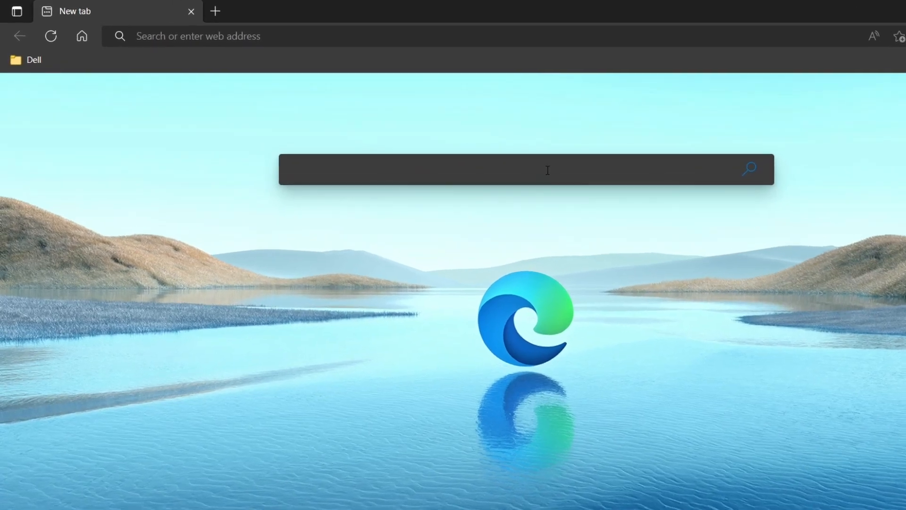
# - Search Bing in Edge for 'busywin'
pyautogui.write('busywin')
pyautogui.press('Return')
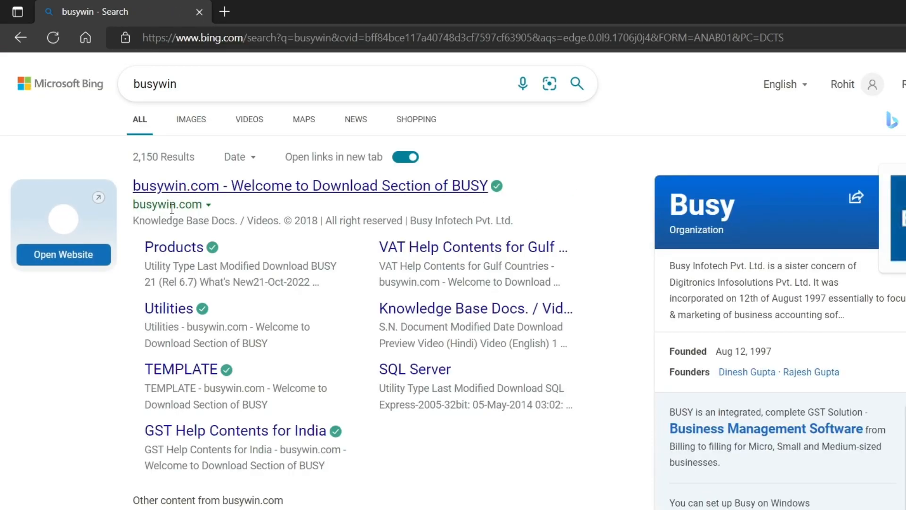
# - Download BUSY 21 (Rel 6.7) setup.rar from busywin.com's Products page and show it in its folder
pyautogui.click(234, 200)
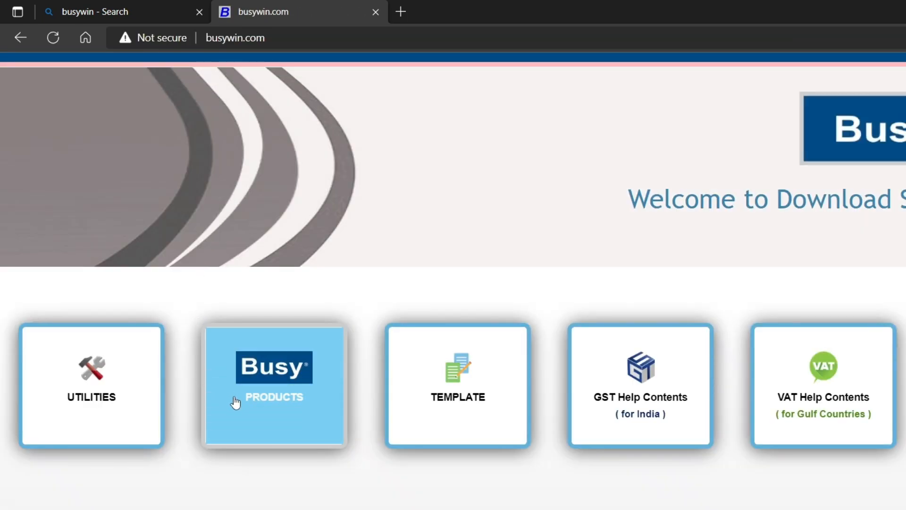
pyautogui.click(273, 401)
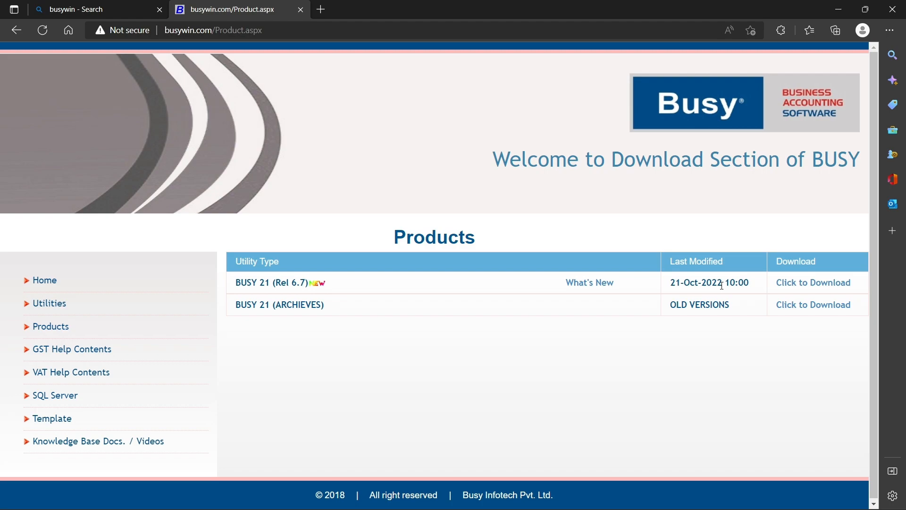
pyautogui.click(809, 290)
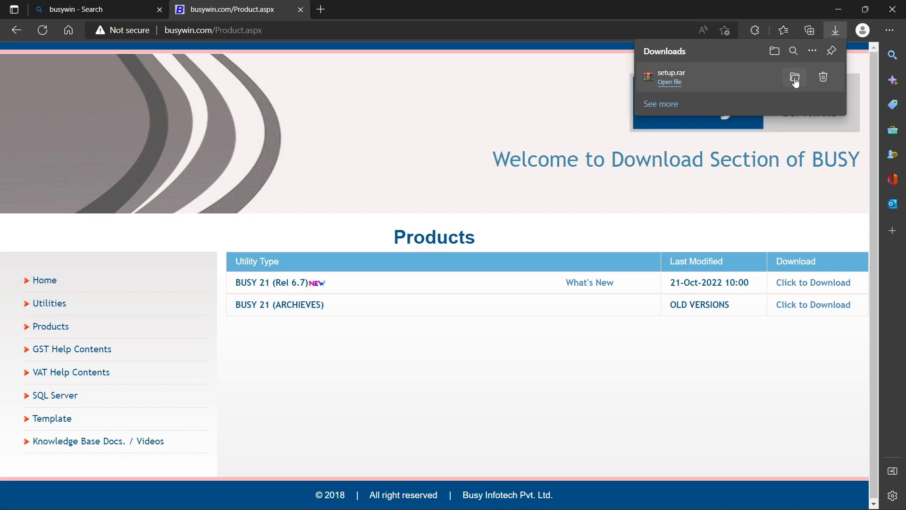
pyautogui.click(796, 80)
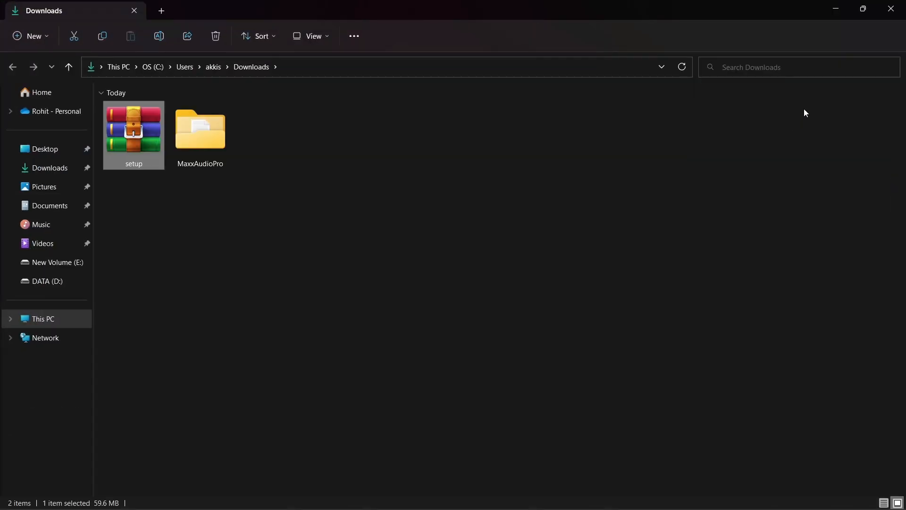
# - Extract setup.rar into Downloads with WinRAR and launch the extracted setup installer
pyautogui.rightClick(151, 132)
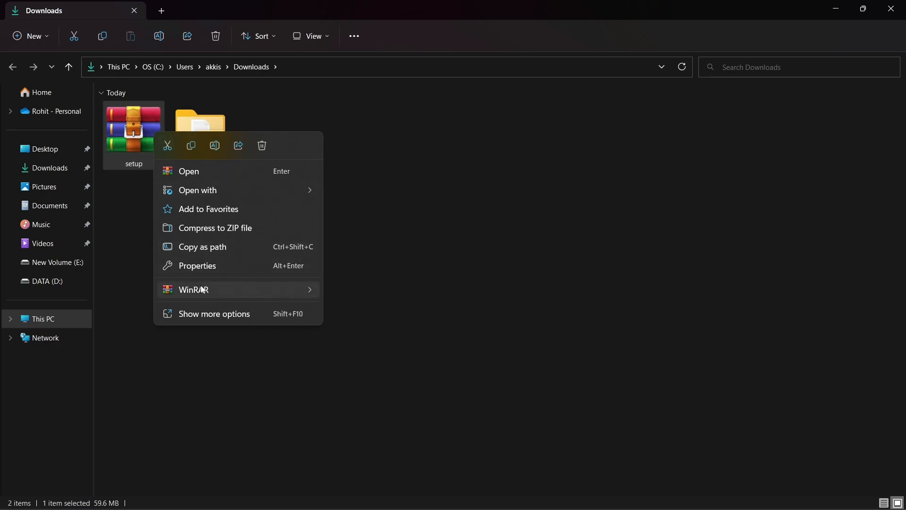
pyautogui.moveTo(208, 289)
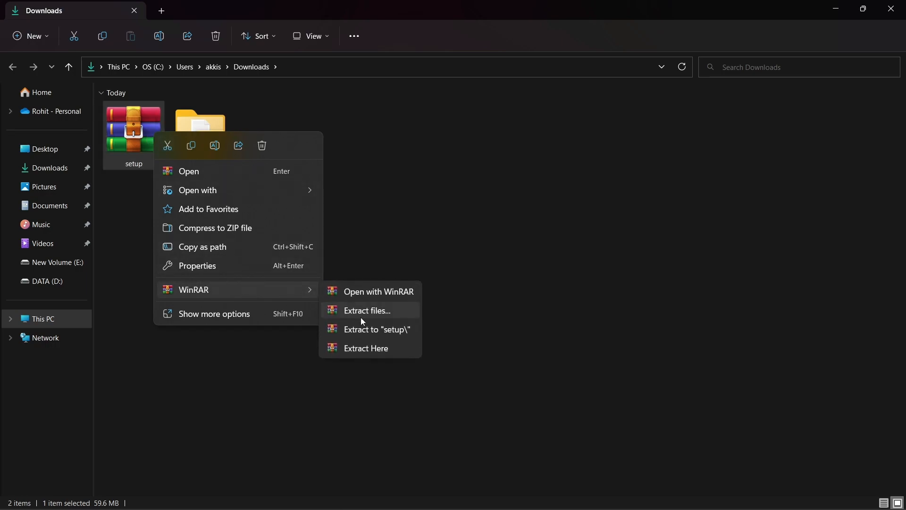
pyautogui.click(364, 347)
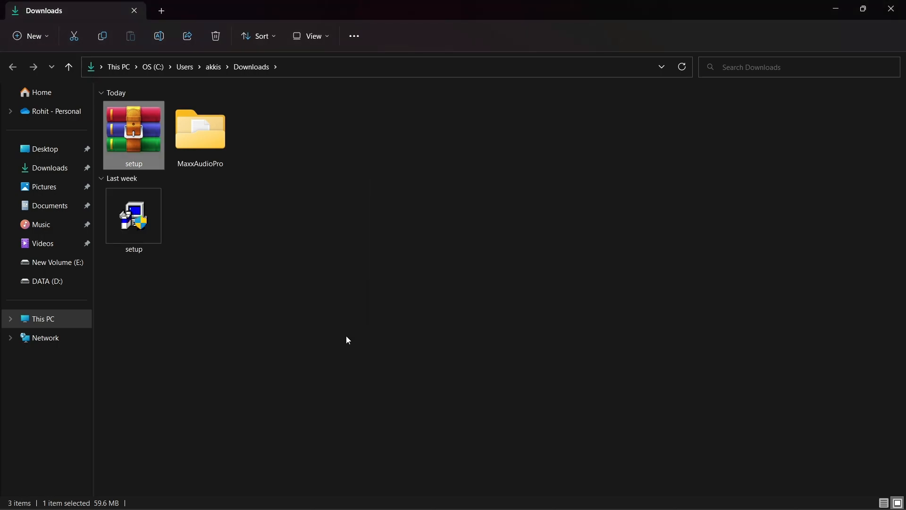
pyautogui.click(116, 221)
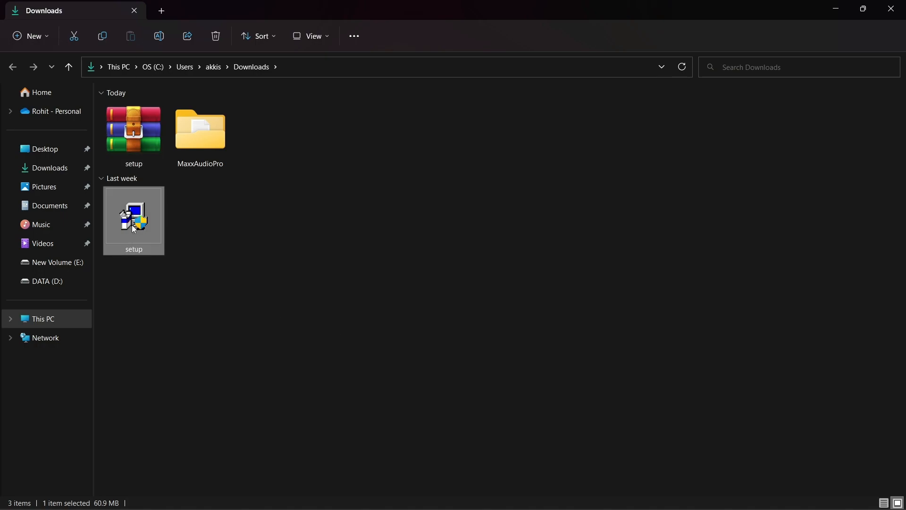
pyautogui.doubleClick(135, 230)
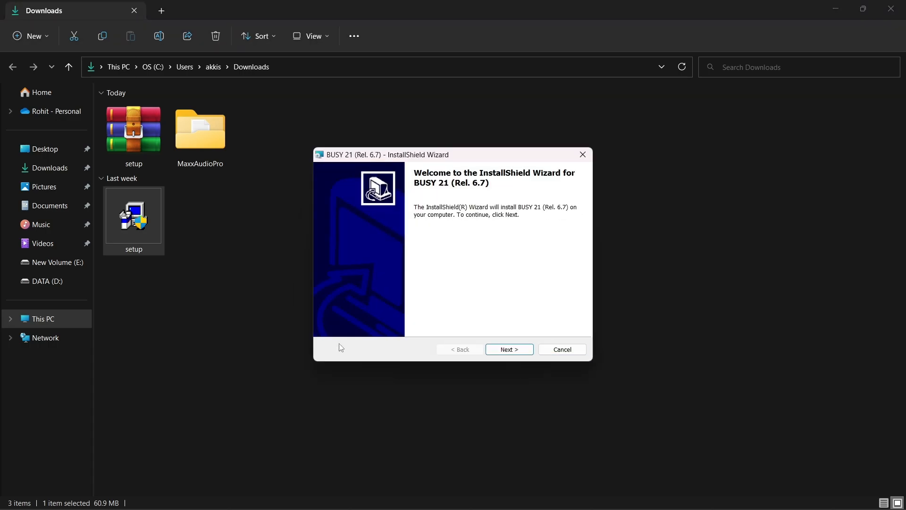
# - Accept the licence terms and install BUSY 21 (Rel. 6.7) into the default C:\BusyWin\ folder
pyautogui.click(519, 349)
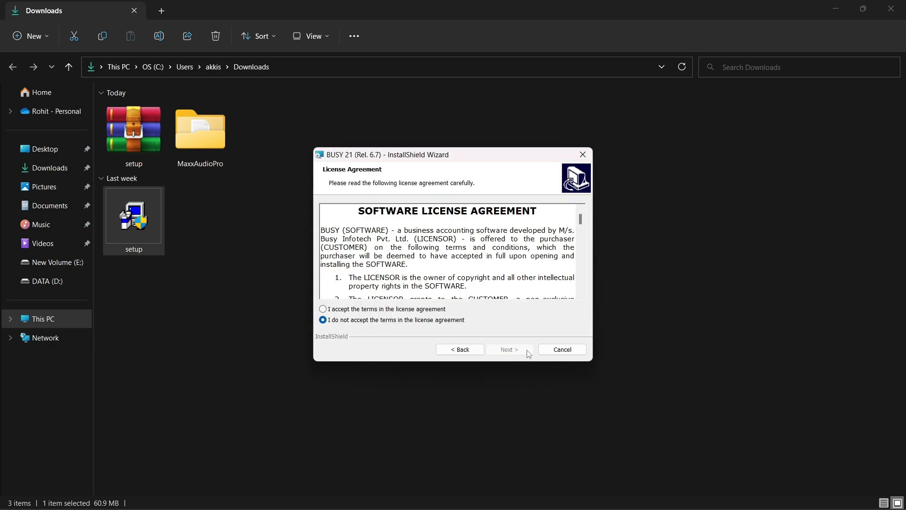
pyautogui.click(437, 311)
pyautogui.click(509, 351)
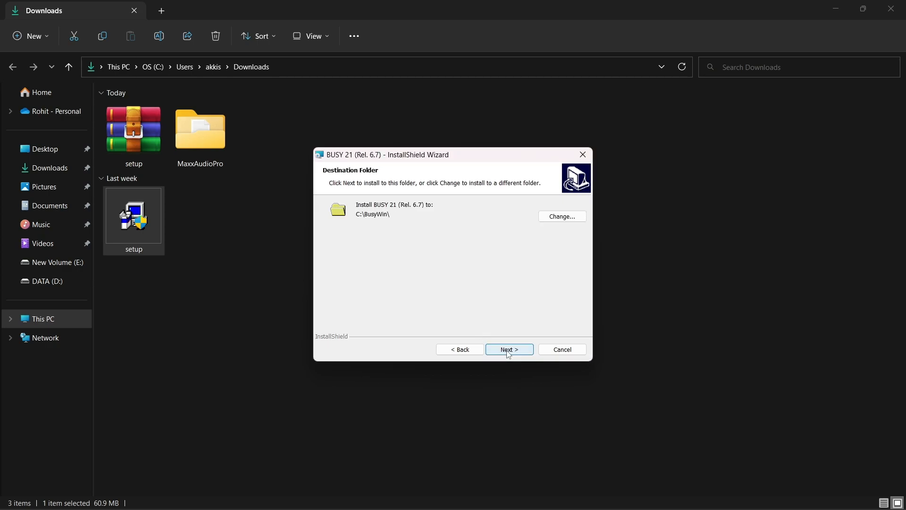
pyautogui.click(508, 350)
pyautogui.click(507, 350)
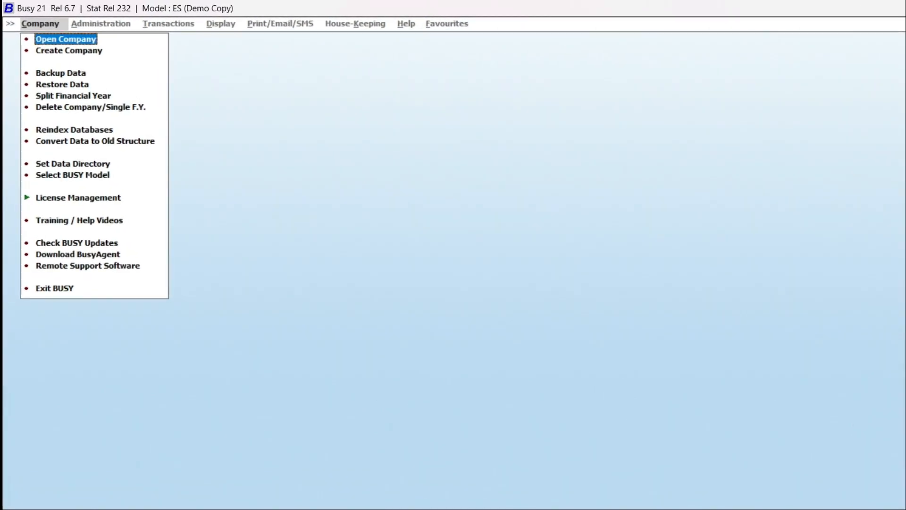
# - Start Create Company from the Company menu, answering No to the Training/Help Videos offer
pyautogui.press('Down')
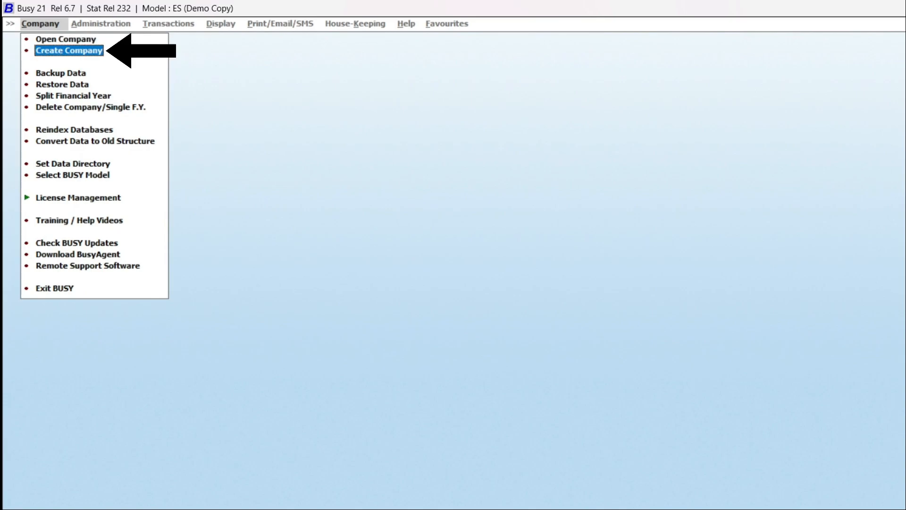
pyautogui.press('Return')
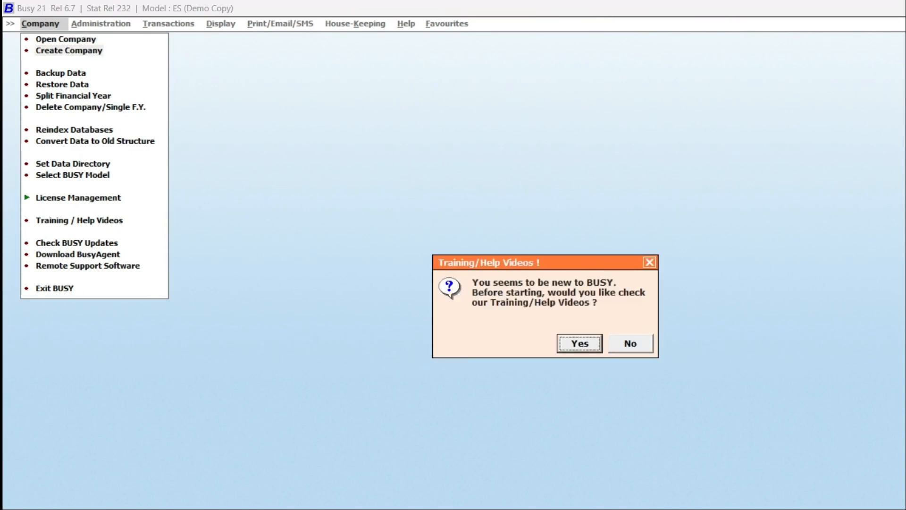
pyautogui.press('Right')
pyautogui.press('Return')
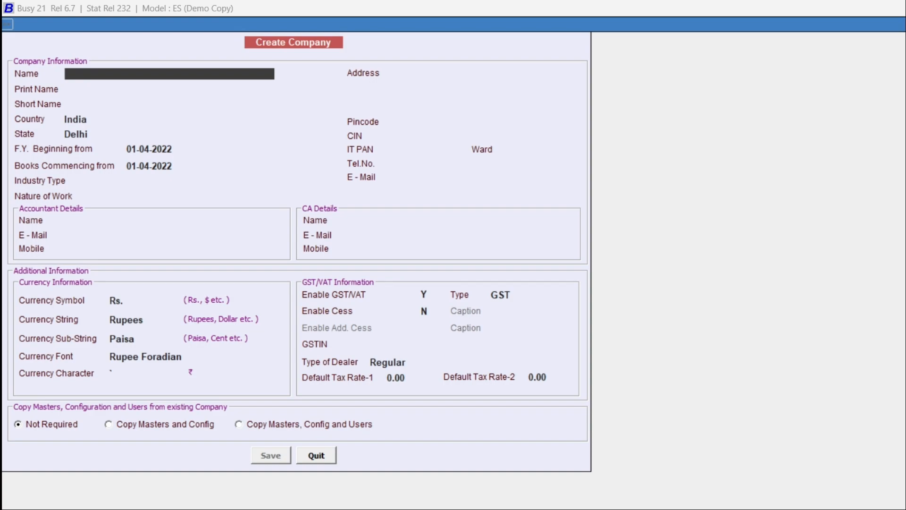
# - Name the company RNV SALES, keep India as country, and start the financial year 01-04-2023
pyautogui.write('RNV SALES')
pyautogui.press('Return')
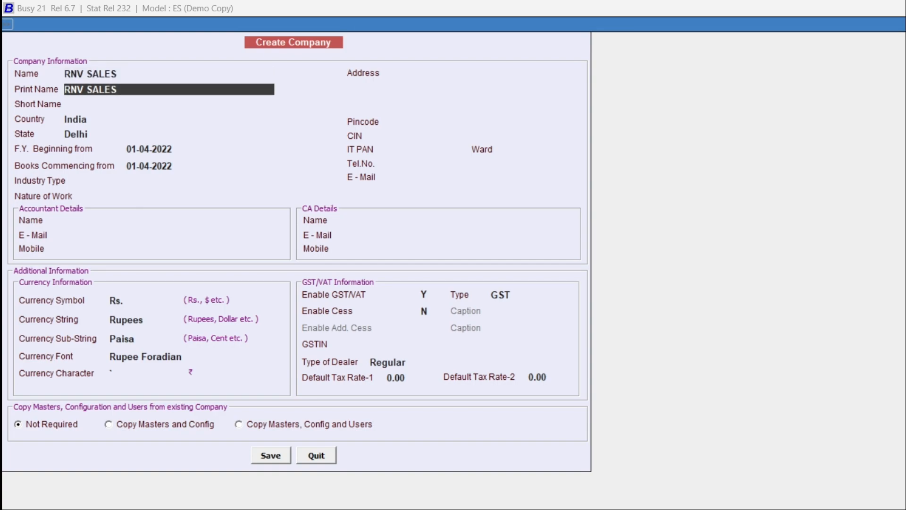
pyautogui.press('Return')
pyautogui.press('Return')
pyautogui.press('Return')
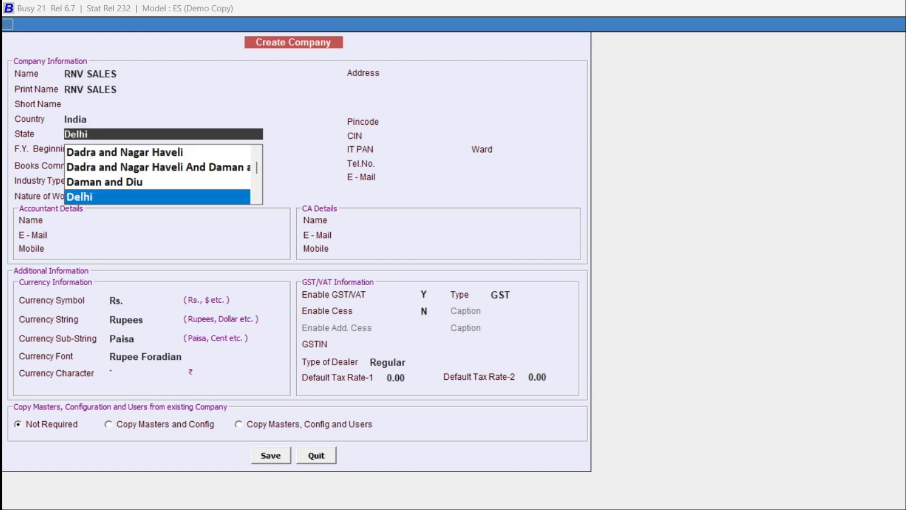
pyautogui.press('Return')
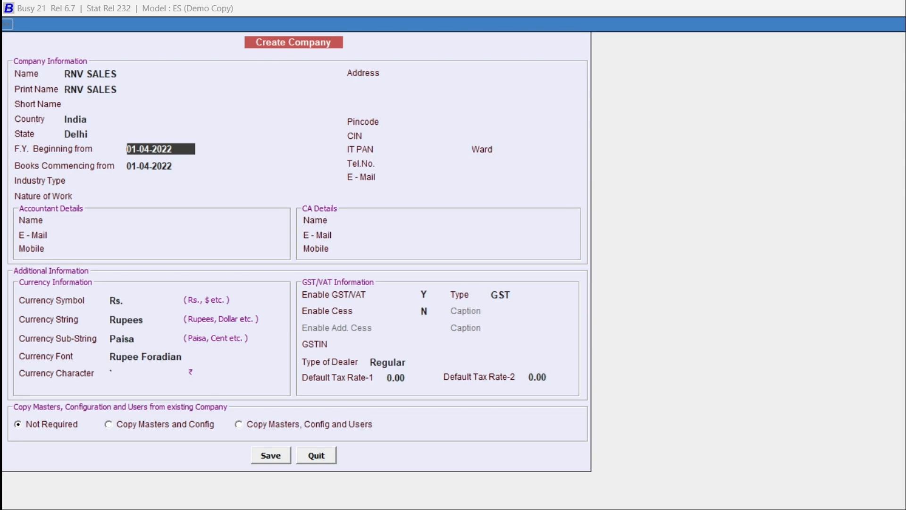
pyautogui.write('1/4/2023')
pyautogui.press('Return')
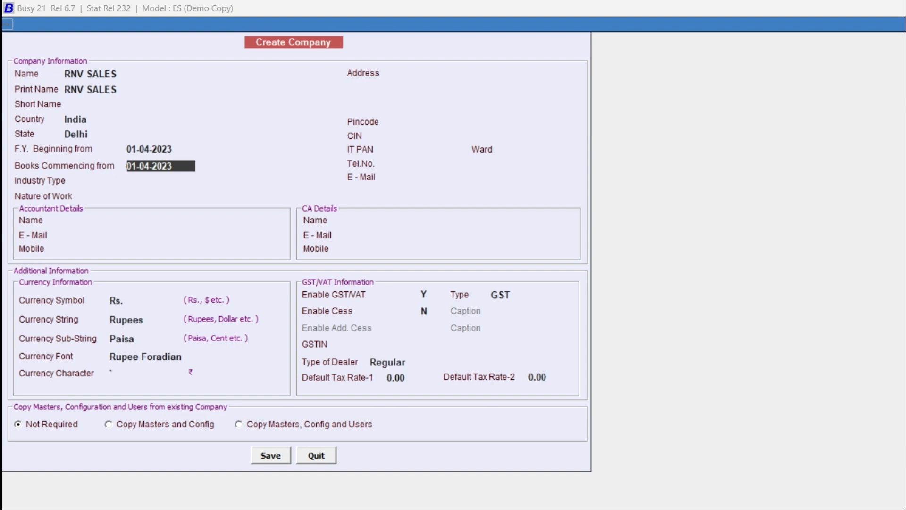
# - Keep the books start date, set industry type to Others and nature of work to Distributor
pyautogui.press('Return')
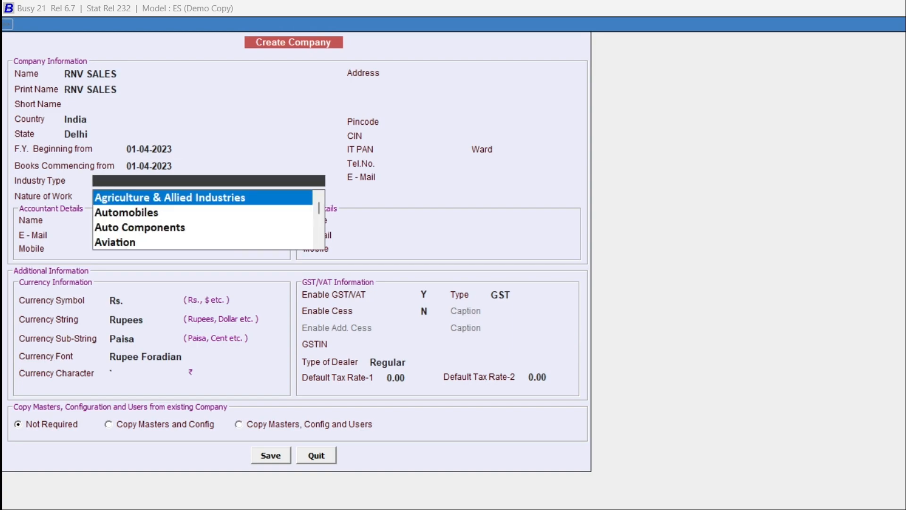
pyautogui.write('O')
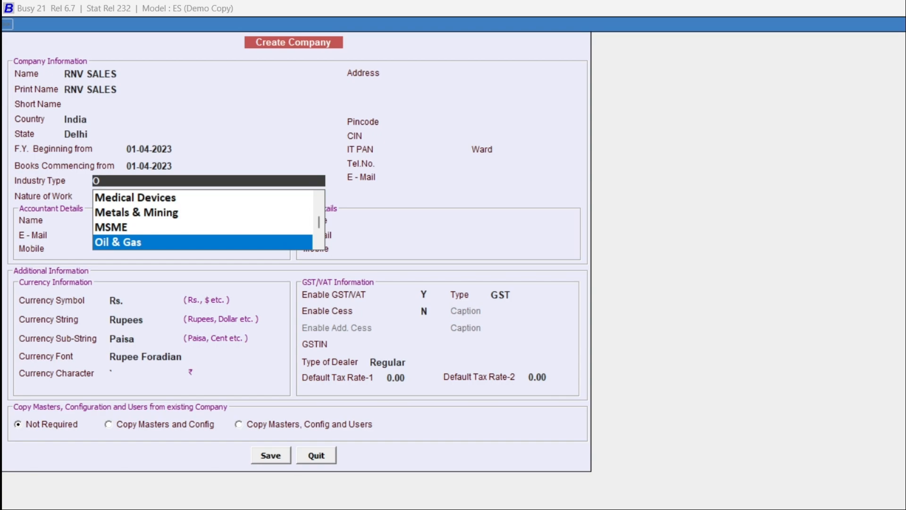
pyautogui.press('Down')
pyautogui.press('Down')
pyautogui.press('Down')
pyautogui.press('Down')
pyautogui.press('Down')
pyautogui.press('Down')
pyautogui.press('Down')
pyautogui.press('Down')
pyautogui.press('Down')
pyautogui.press('Down')
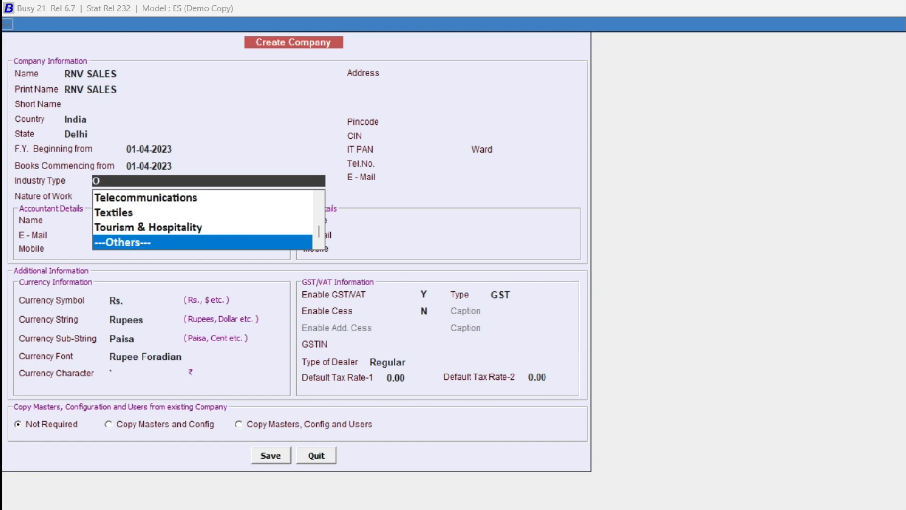
pyautogui.press('Return')
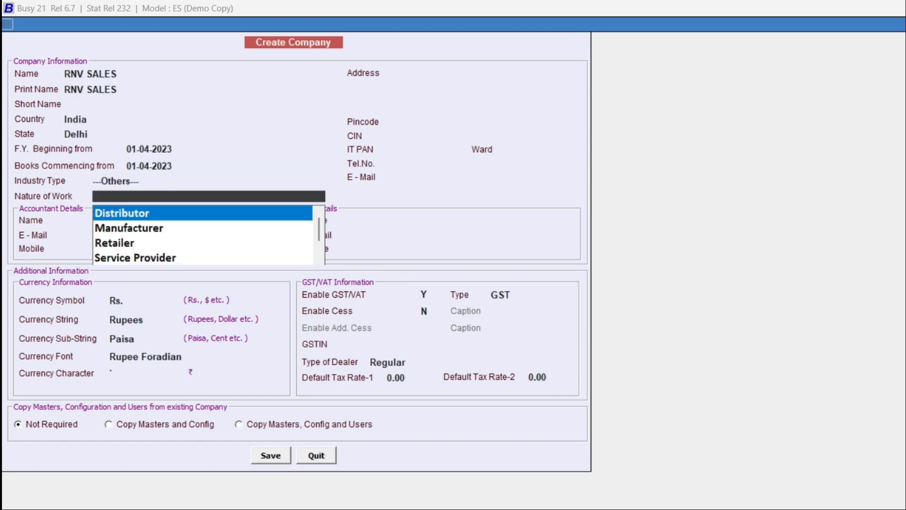
pyautogui.press('Down')
pyautogui.press('Down')
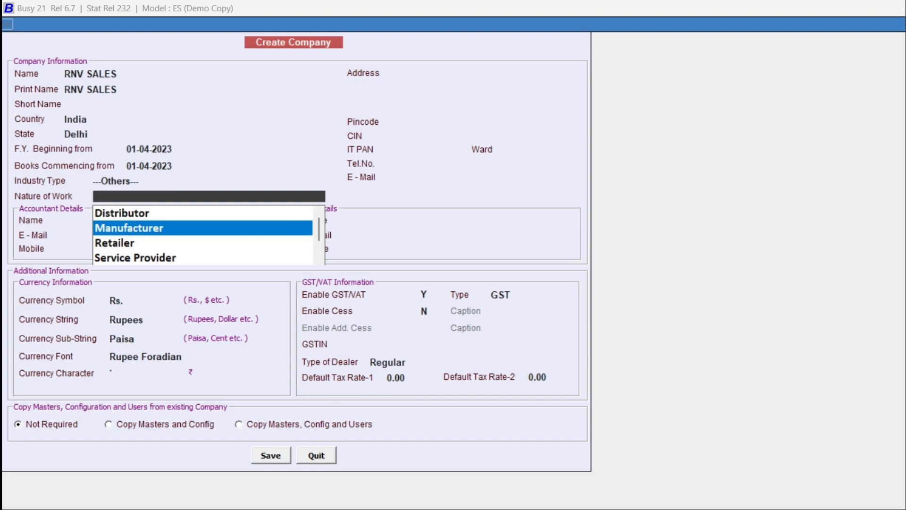
pyautogui.press('Down')
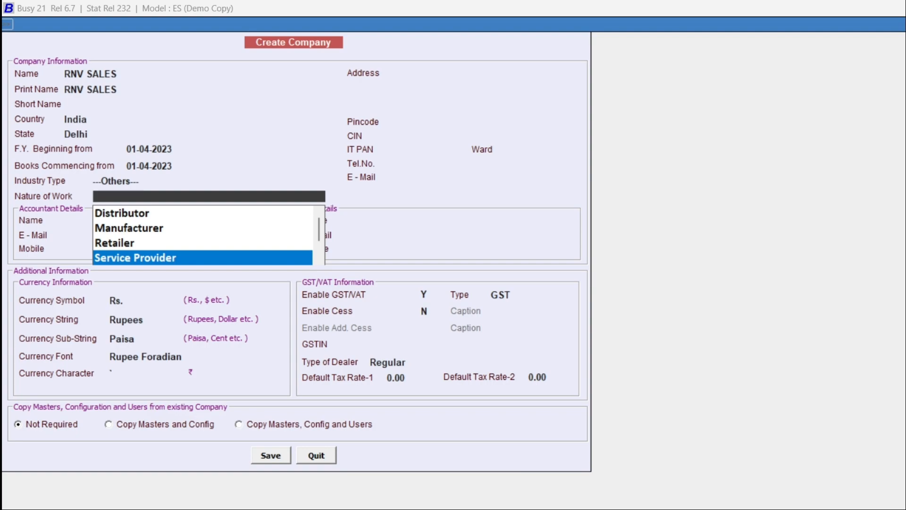
pyautogui.press('Up')
pyautogui.press('Up')
pyautogui.press('Up')
pyautogui.press('Return')
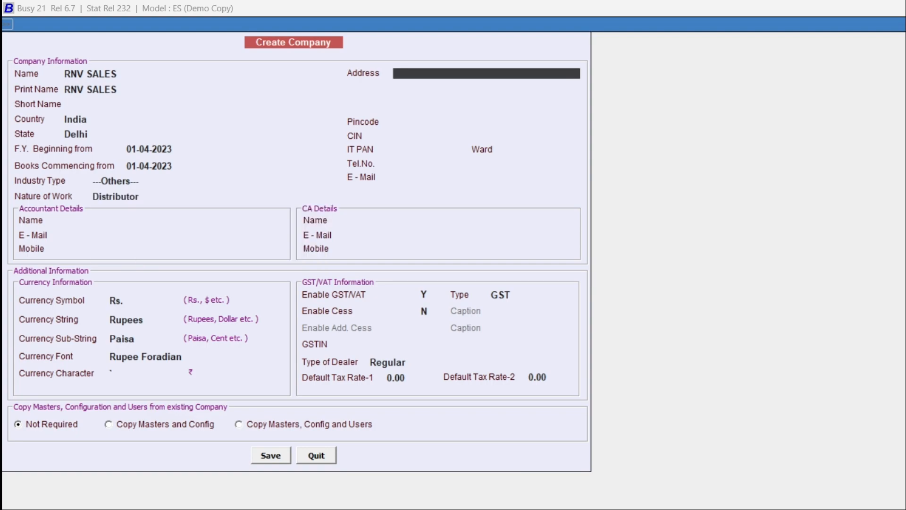
# - Enter the company's two-line address, pincode, IT PAN and e-mail address
pyautogui.press('Return')
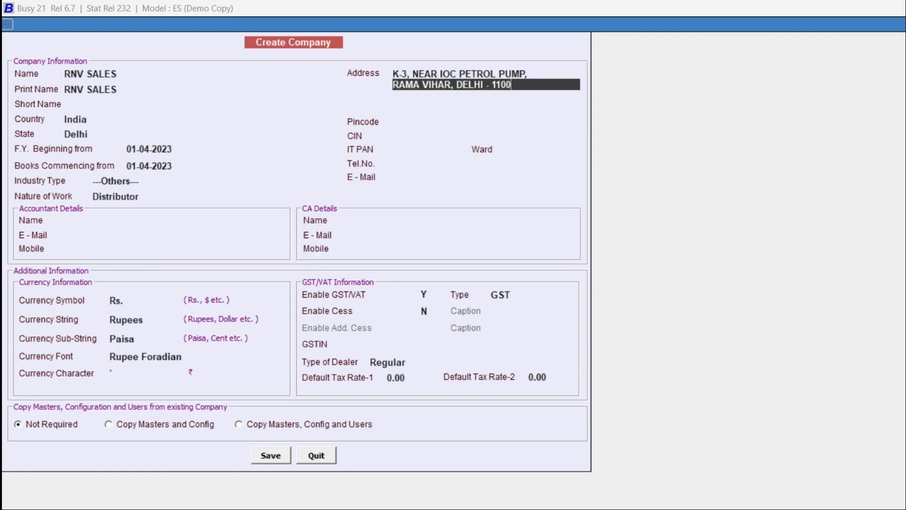
pyautogui.press('Return')
pyautogui.press('Return')
pyautogui.write('110001')
pyautogui.press('Return')
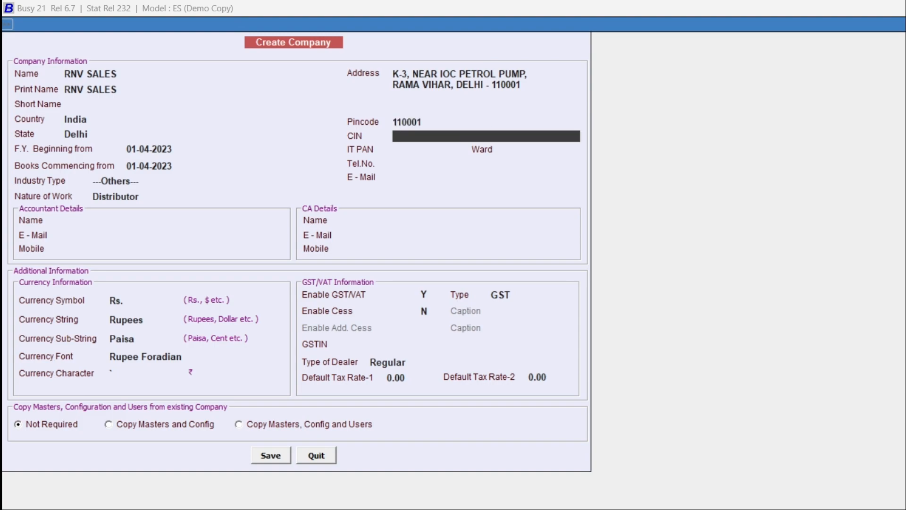
pyautogui.press('Return')
pyautogui.press('Return')
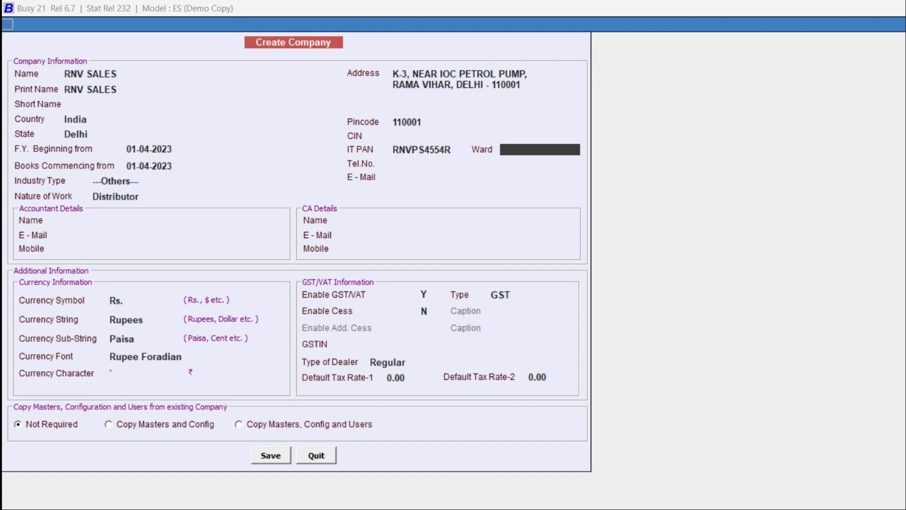
pyautogui.press('Return')
pyautogui.press('Return')
pyautogui.write('d')
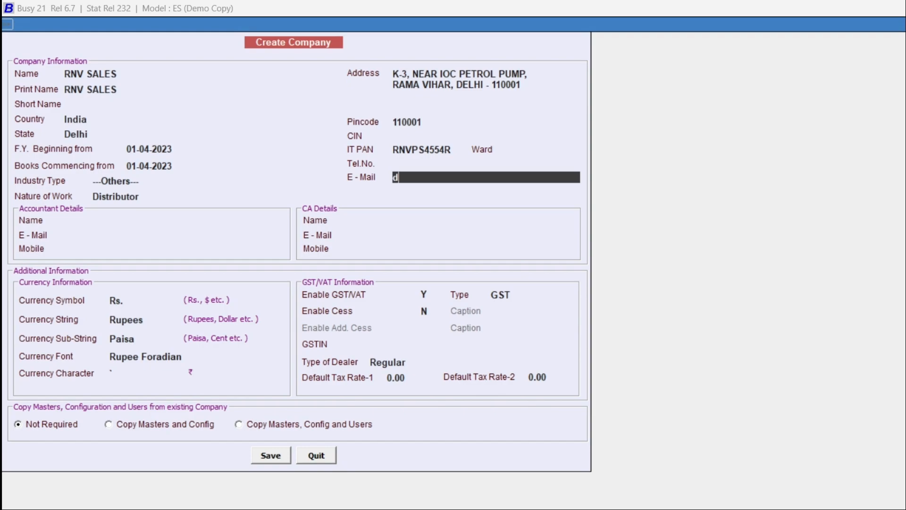
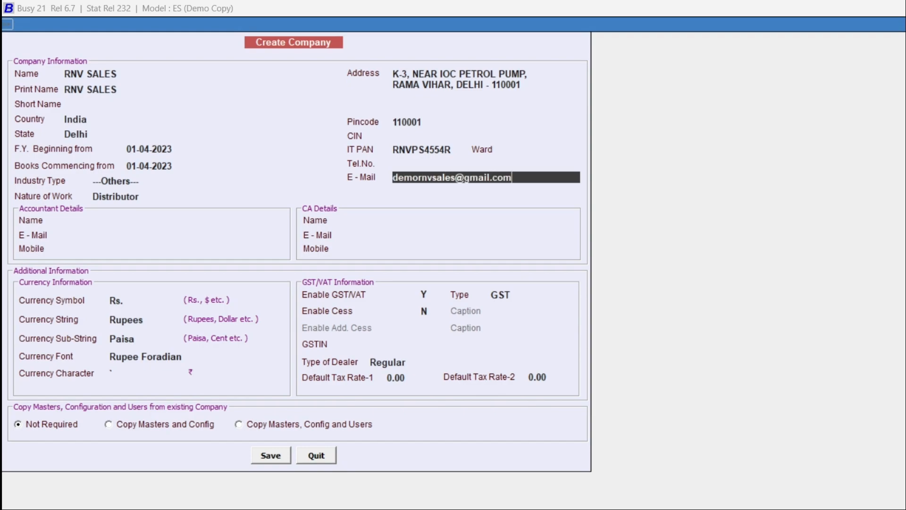
pyautogui.press('Return')
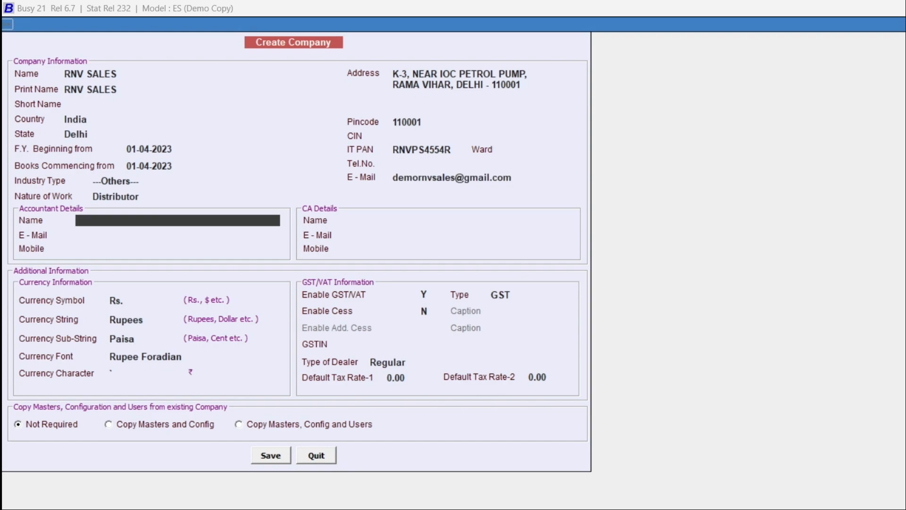
# - Leave the accountant, CA details and currency settings at their defaults
pyautogui.press('Return')
pyautogui.press('Return')
pyautogui.press('Return')
pyautogui.press('Return')
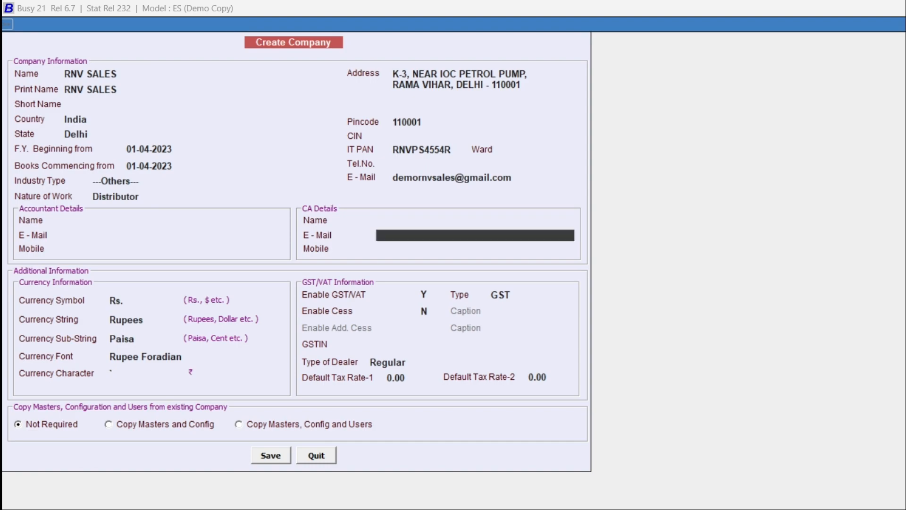
pyautogui.press('Return')
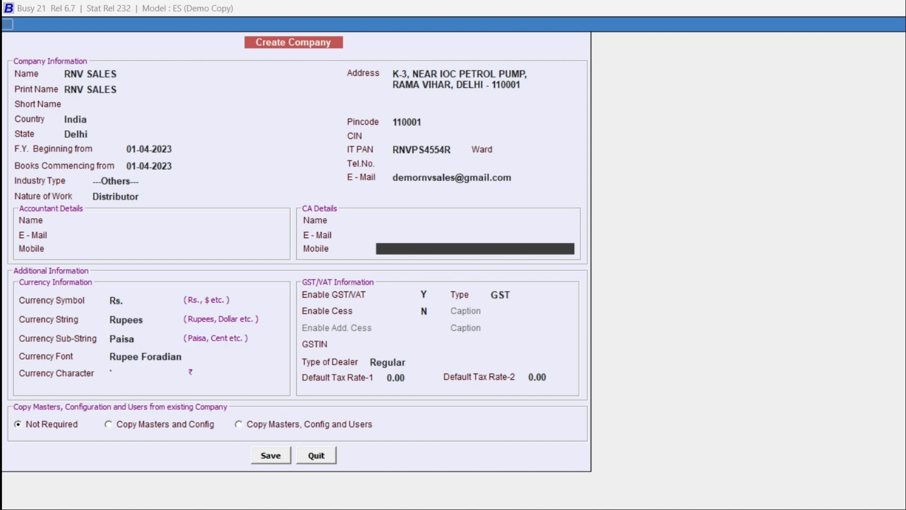
pyautogui.press('Return')
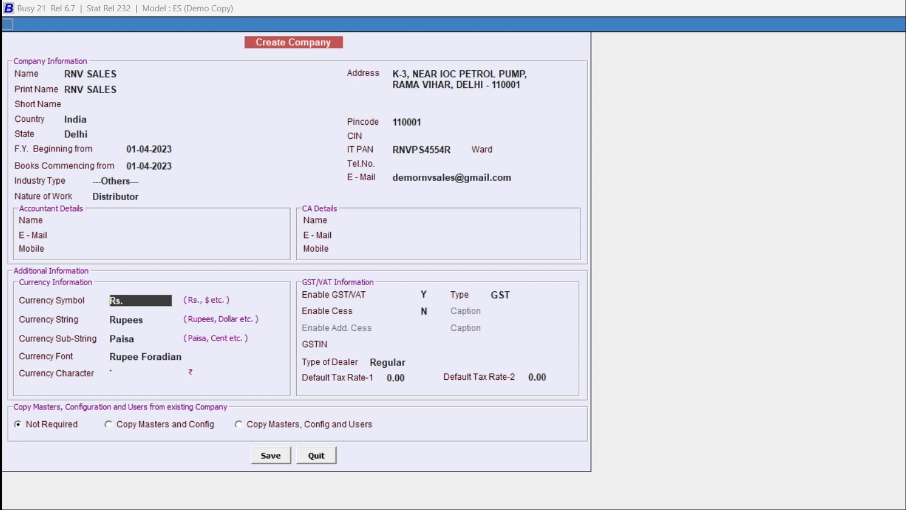
pyautogui.press('Return')
pyautogui.press('Return')
pyautogui.press('Return')
pyautogui.press('Return')
pyautogui.press('Return')
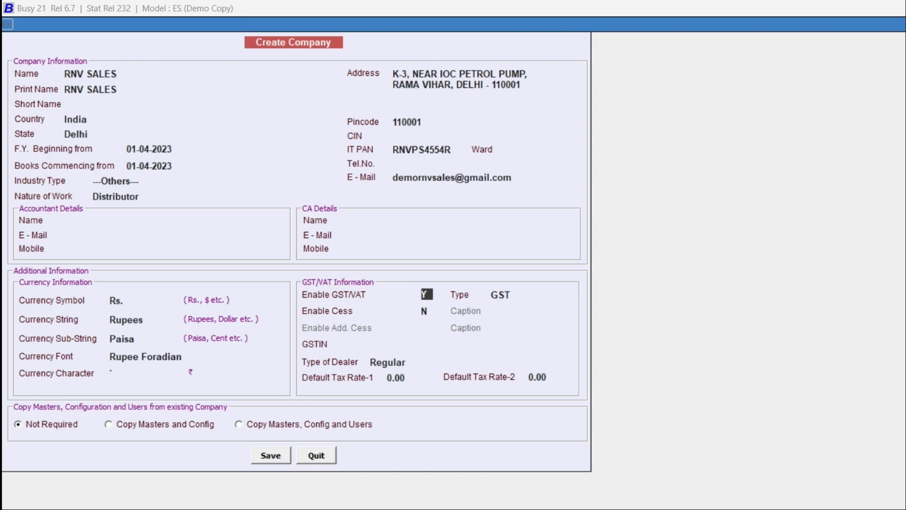
# - Enable GST with tax type GST, enter the company's GSTIN and choose Regular dealer type
pyautogui.press('Return')
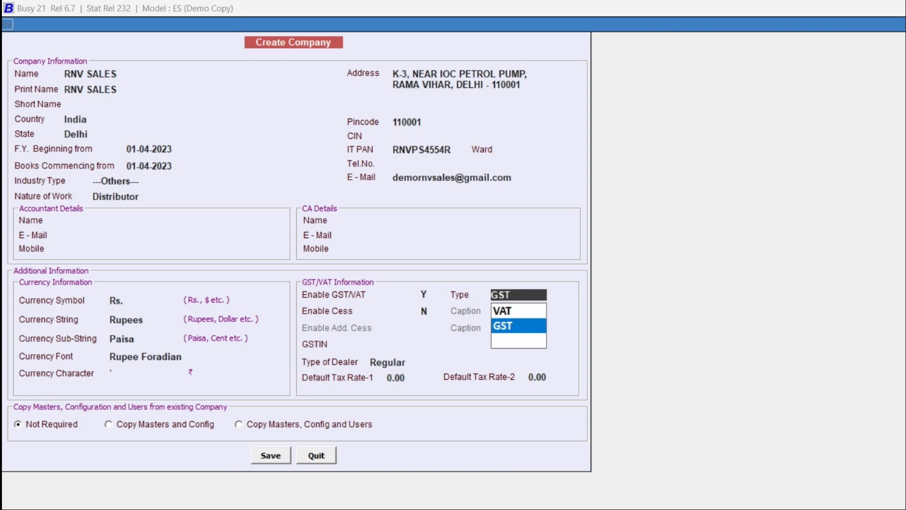
pyautogui.press('Return')
pyautogui.press('Return')
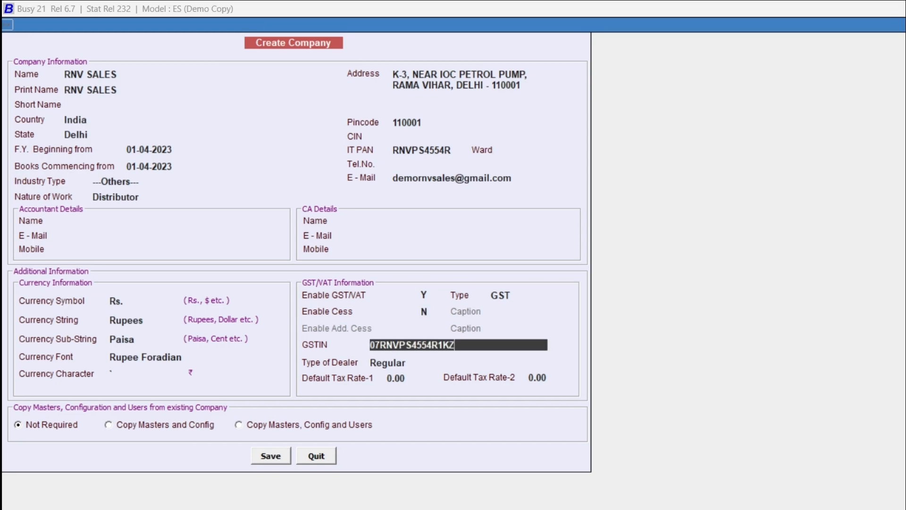
pyautogui.press('Return')
pyautogui.press('Return')
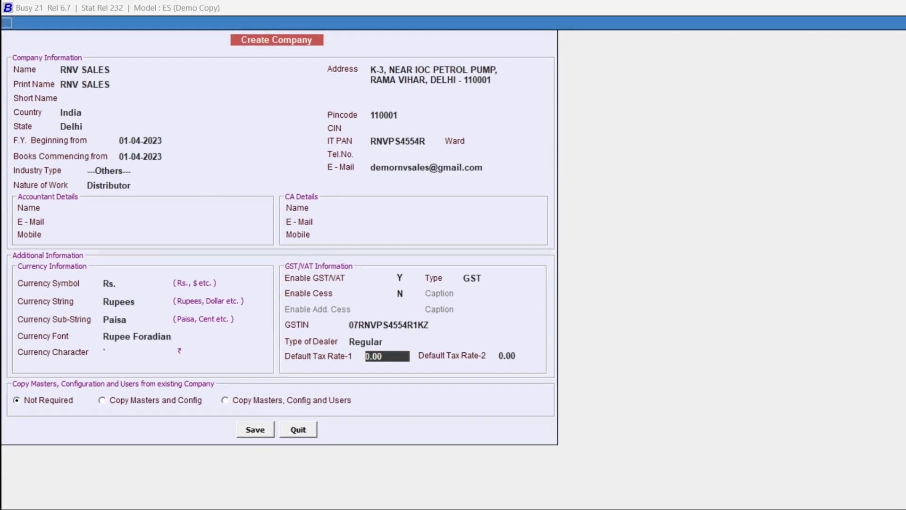
pyautogui.press('Return')
pyautogui.press('Return')
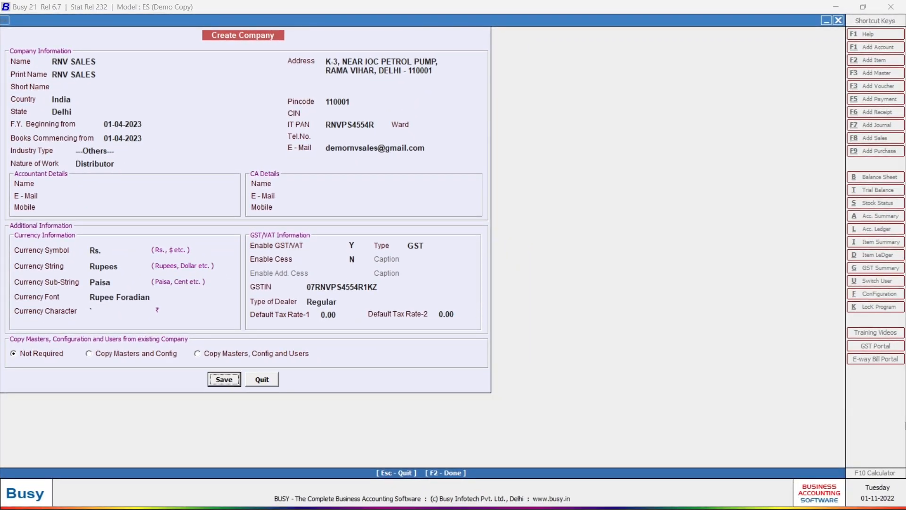
# - Save and confirm creation of the RNV SALES company
pyautogui.press('Return')
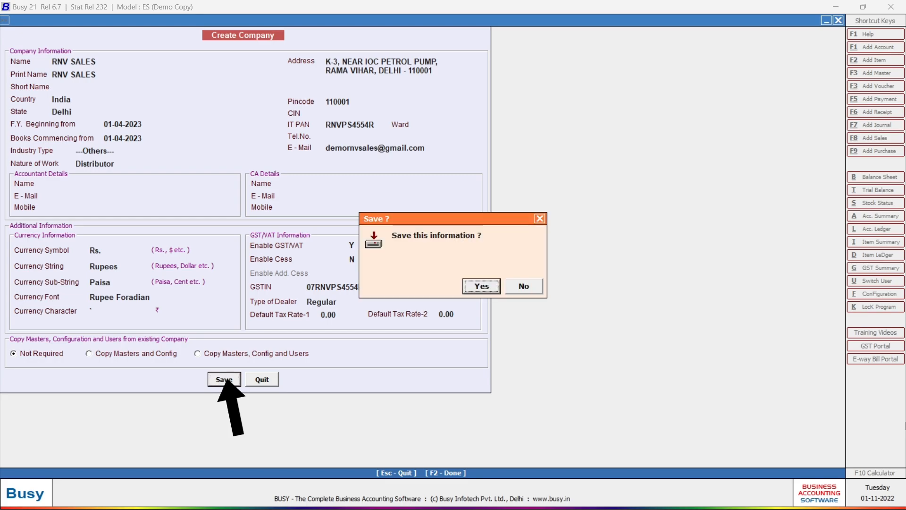
pyautogui.press('Return')
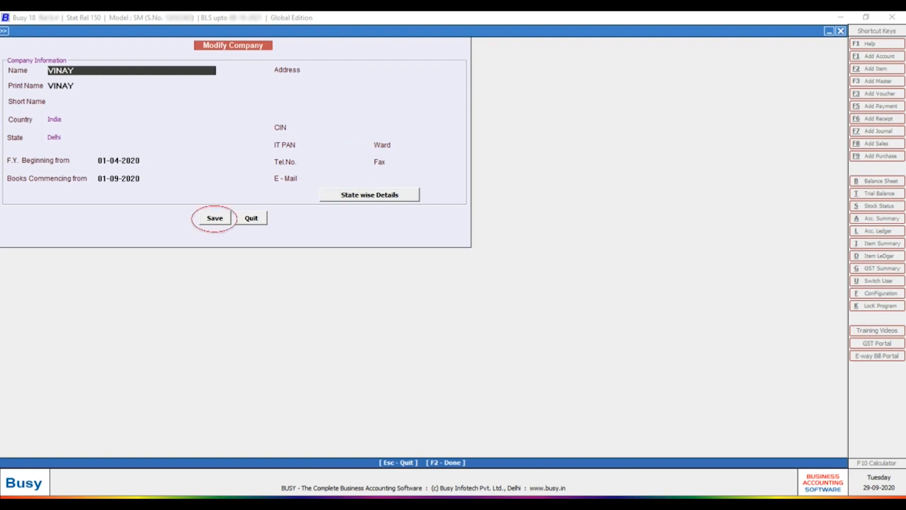
# - Save the modified company details with F2 and confirm
pyautogui.press('F2')
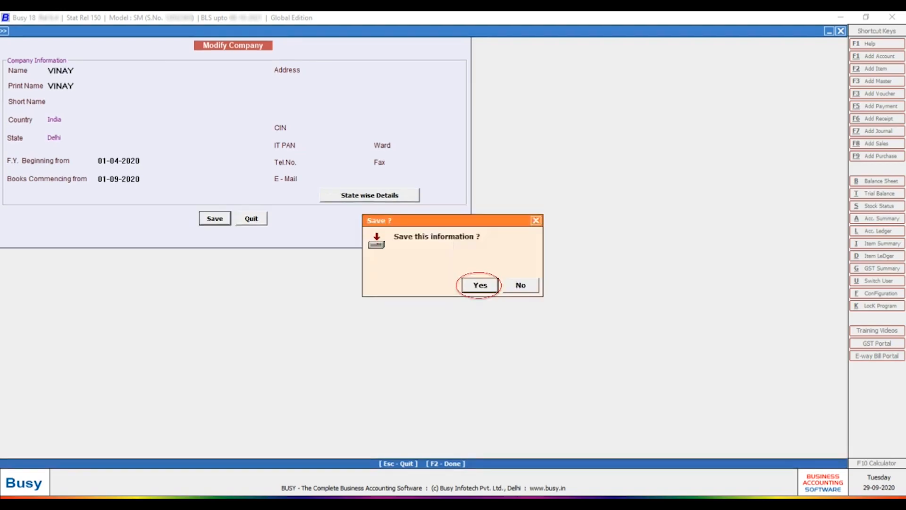
pyautogui.press('Return')
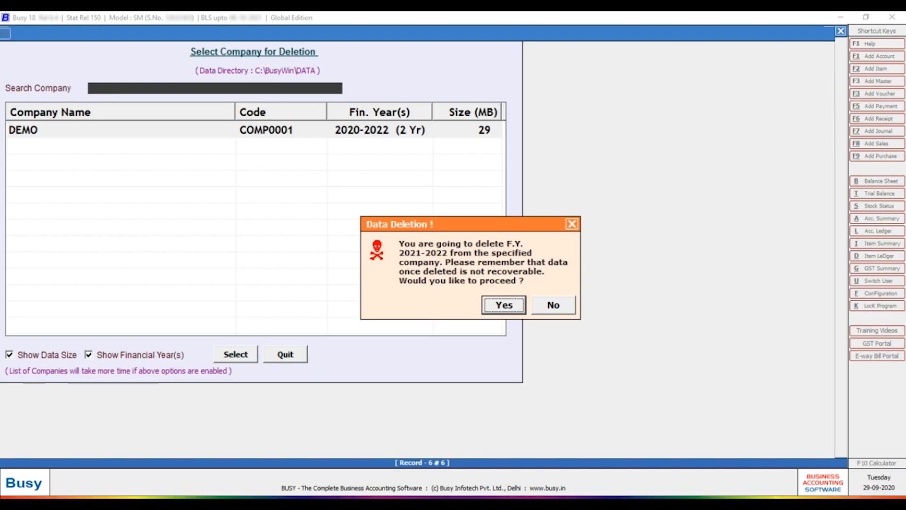
# - Confirm deleting the F.Y. 2021-2022 data from the DEMO company
pyautogui.press('Return')
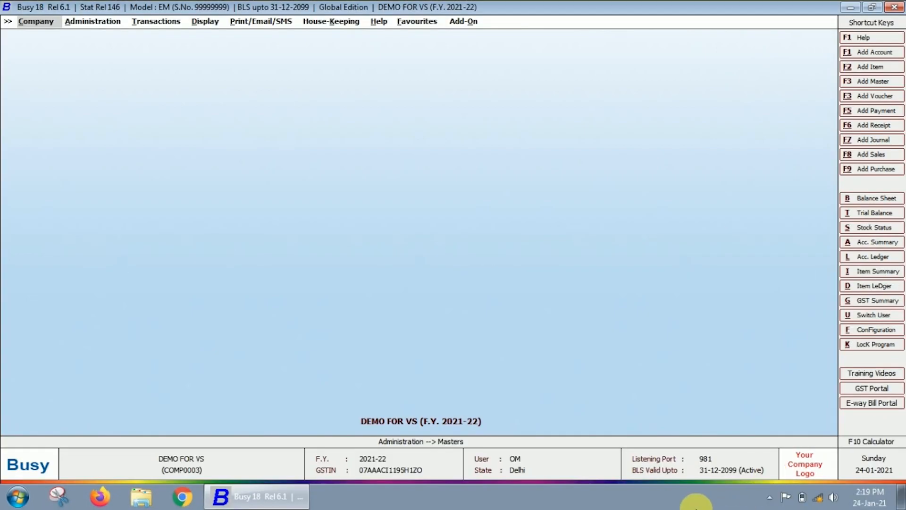
# - Open a blank Add Account Master form via Administration > Masters > Account > Add
pyautogui.press('Right')
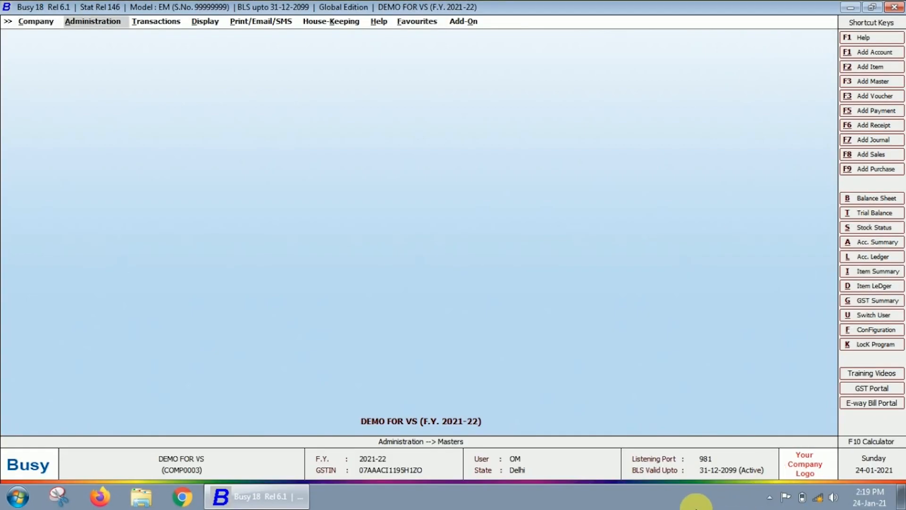
pyautogui.press('Return')
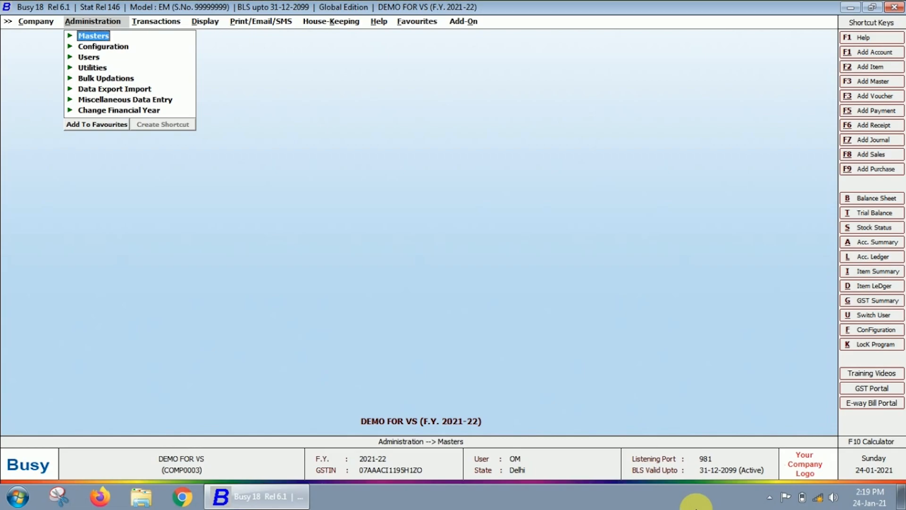
pyautogui.press('Return')
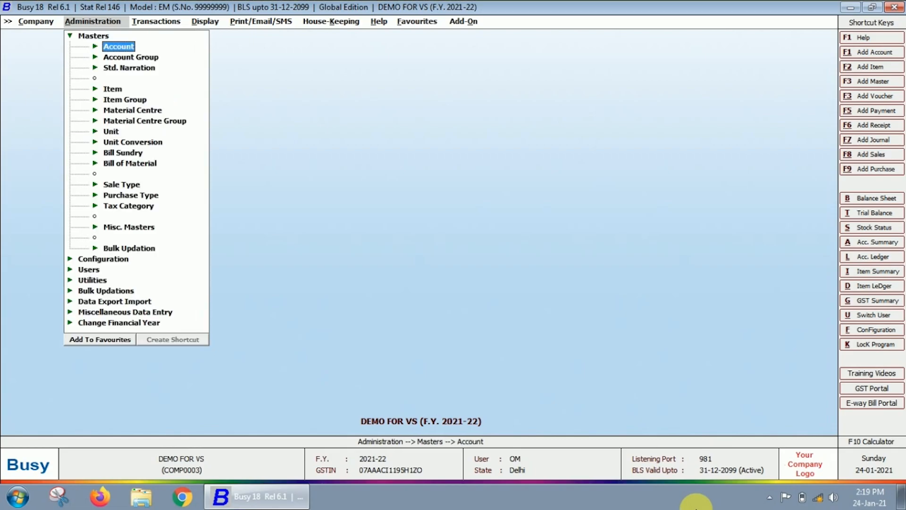
pyautogui.press('Return')
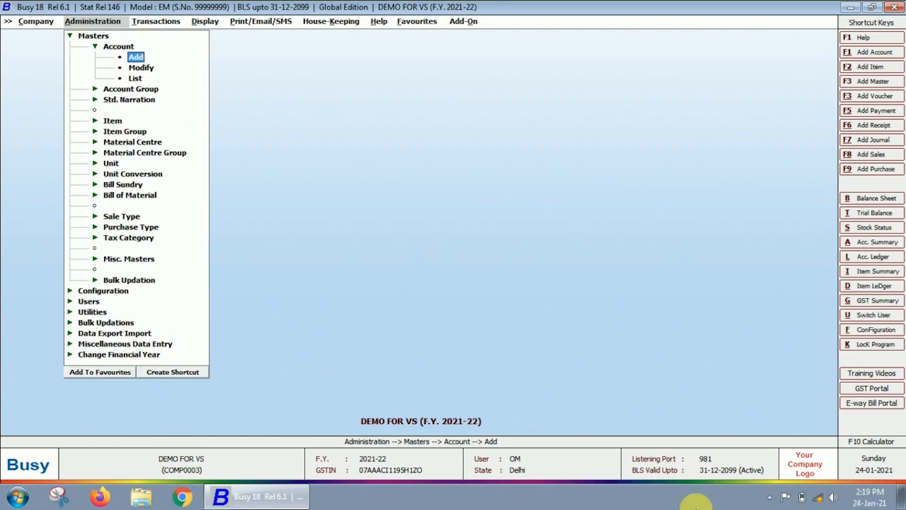
pyautogui.press('Down')
pyautogui.press('Down')
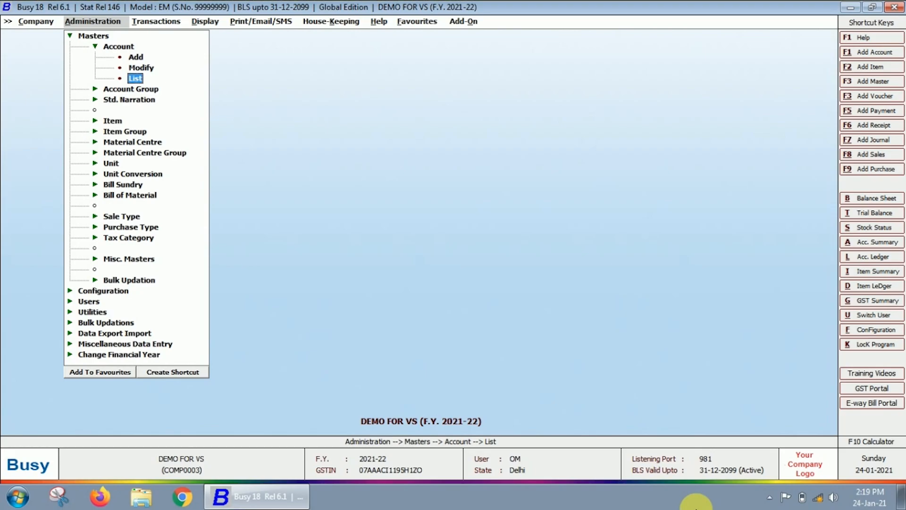
pyautogui.press('Up')
pyautogui.press('Up')
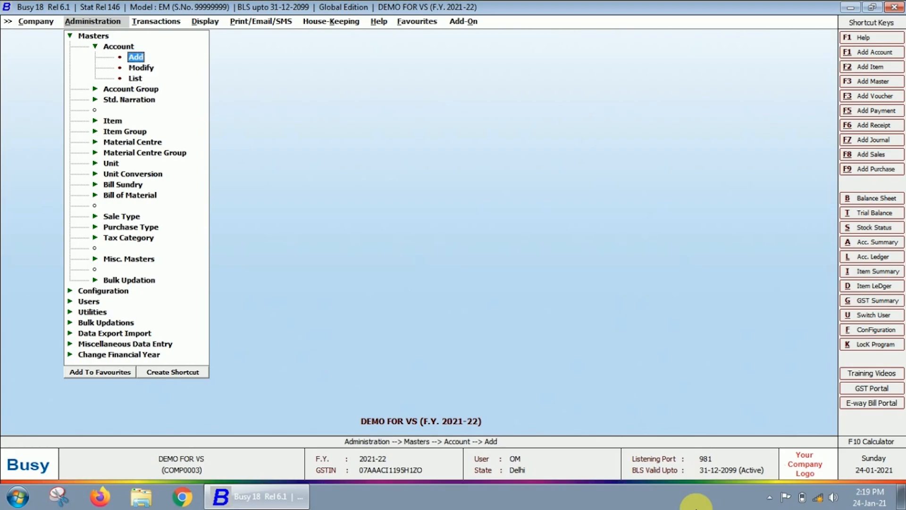
pyautogui.press('Return')
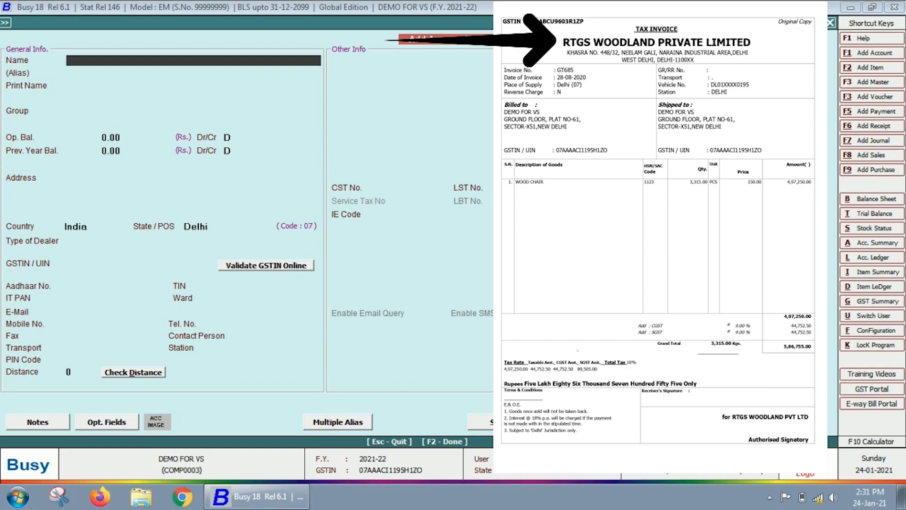
# - Name the new account RTGS WOODLAND PRIVATE LIMITED DELHI, with a matching print name
pyautogui.write('RTGS')
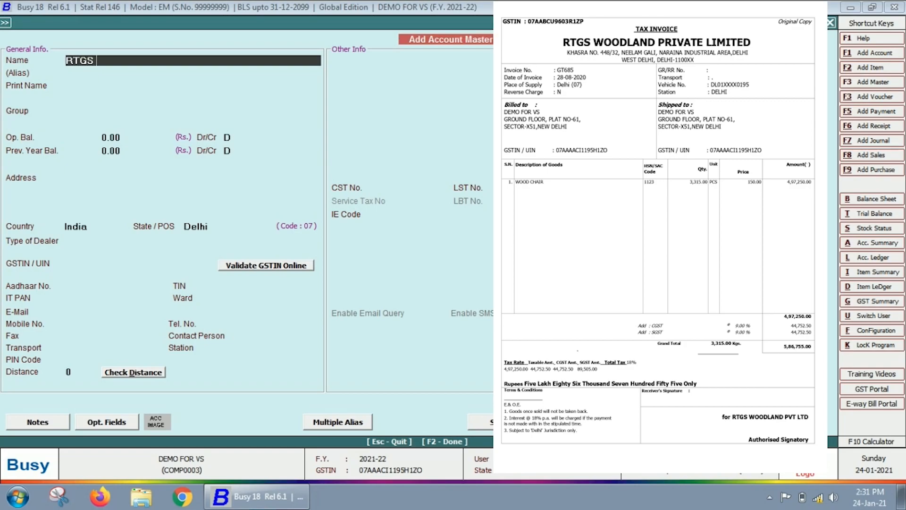
pyautogui.write(' WOODLAND PRIVATE LIMITED')
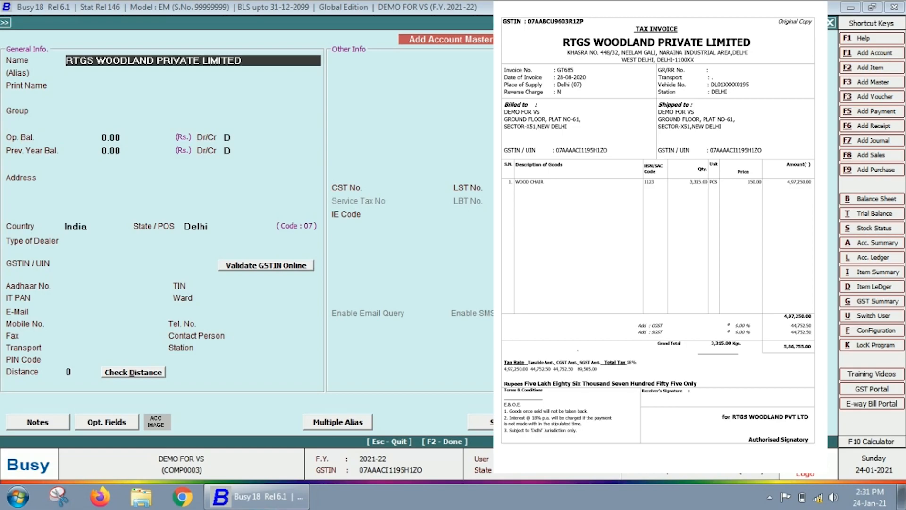
pyautogui.press('Return')
pyautogui.press('Up')
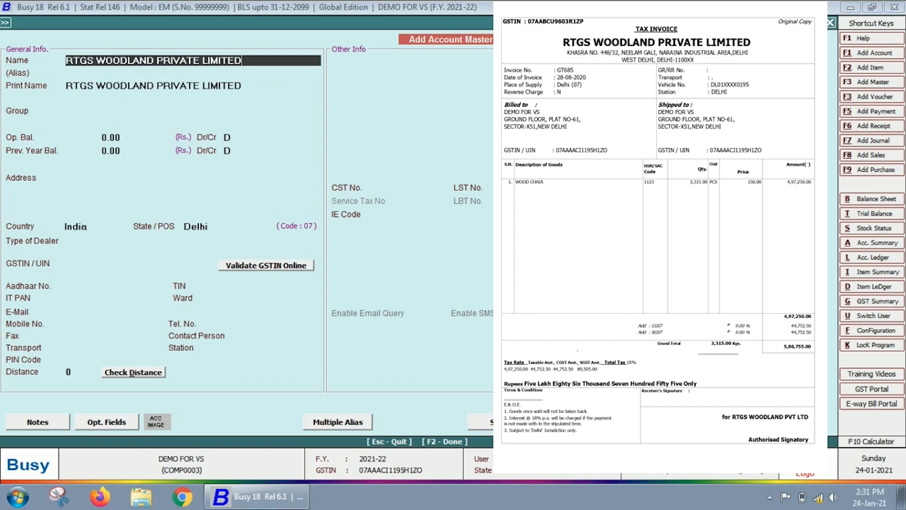
pyautogui.write('DELHI')
pyautogui.press('Return')
pyautogui.press('Return')
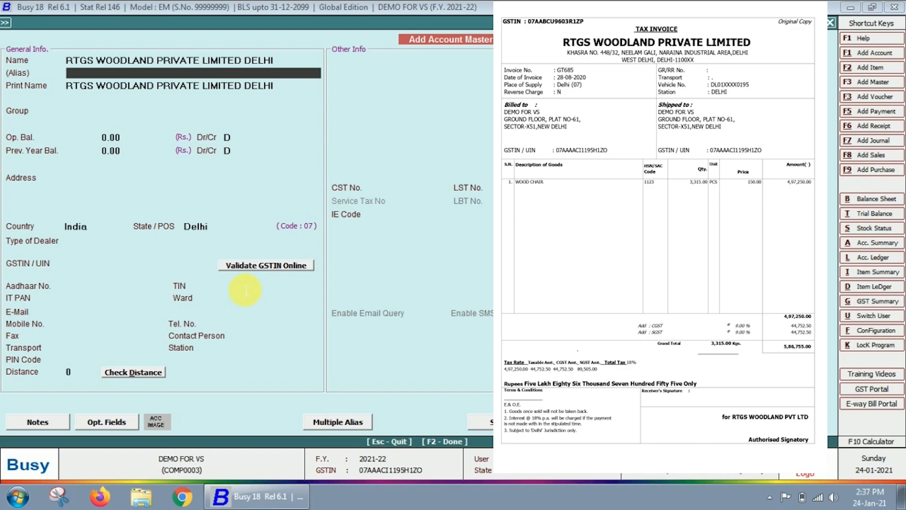
# - Give the account alias RTGS DELHI and trim DELHI off the print name
pyautogui.write('RTGS DELHI')
pyautogui.press('Return')
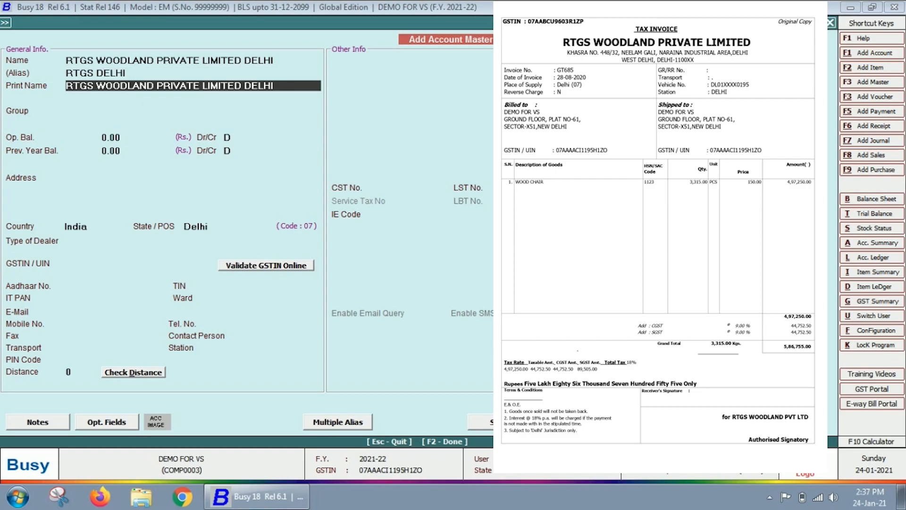
pyautogui.press('Up')
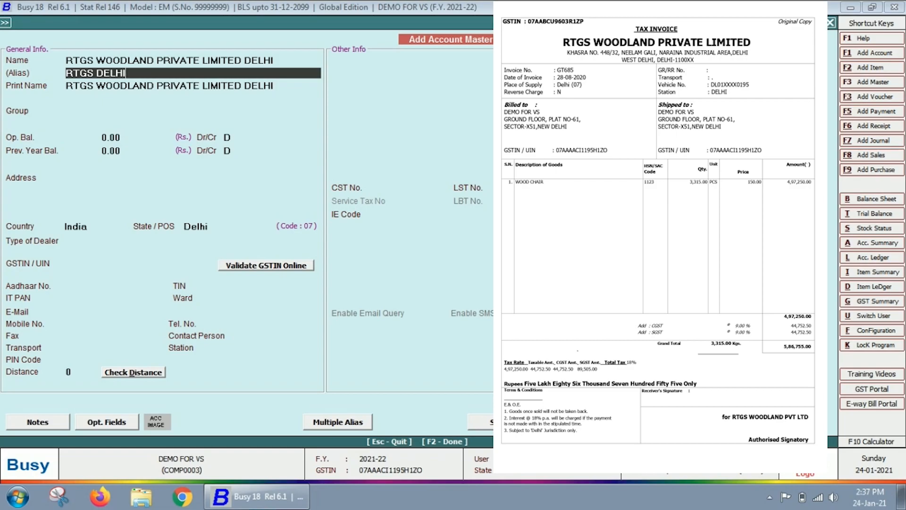
pyautogui.press('Return')
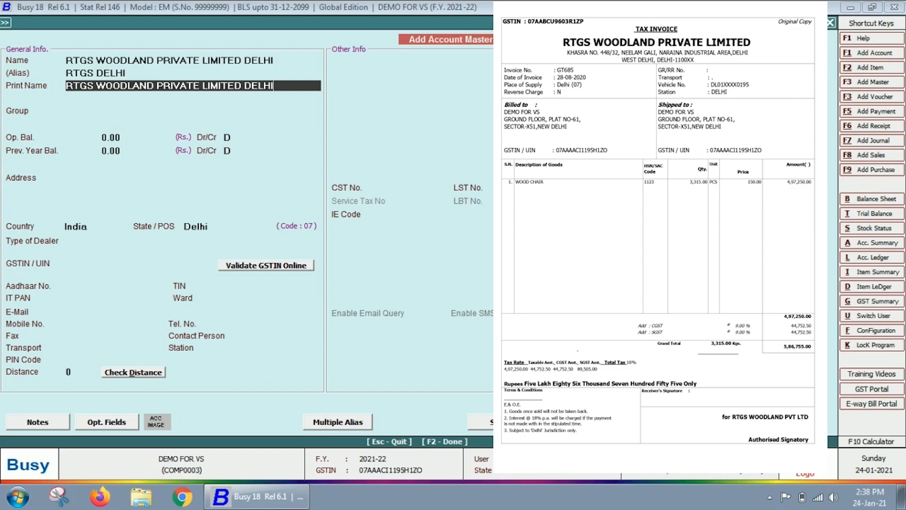
pyautogui.press('BackSpace')
pyautogui.press('BackSpace')
pyautogui.press('BackSpace')
pyautogui.press('BackSpace')
pyautogui.press('BackSpace')
# - Place the account in the Sundry Creditors group, leaving opening and previous-year balances at zero
pyautogui.press('Return')
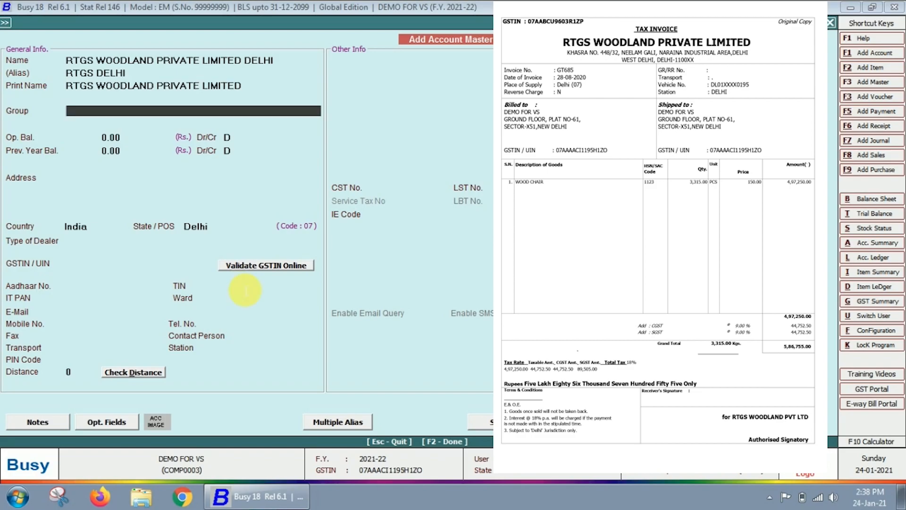
pyautogui.press('space')
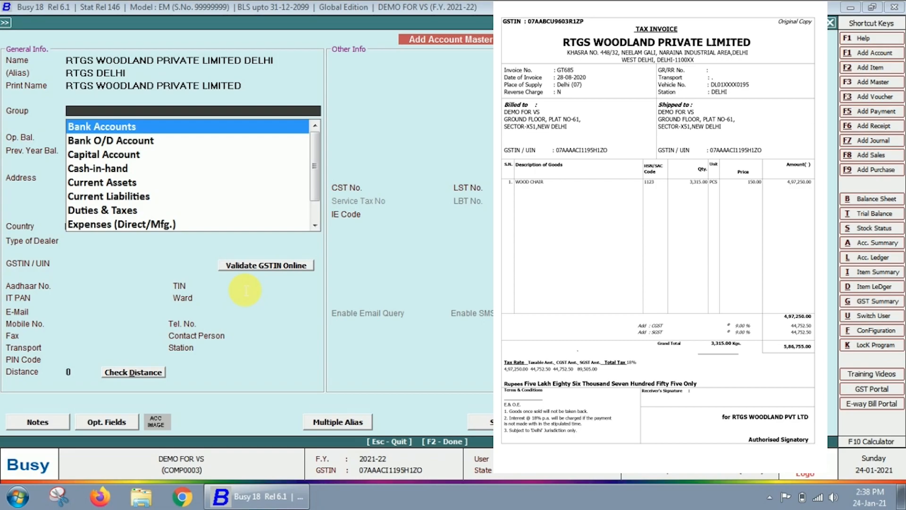
pyautogui.press('Down')
pyautogui.press('Down')
pyautogui.press('Down')
pyautogui.press('Down')
pyautogui.press('Down')
pyautogui.press('Down')
pyautogui.press('Down')
pyautogui.press('Down')
pyautogui.press('Down')
pyautogui.press('Down')
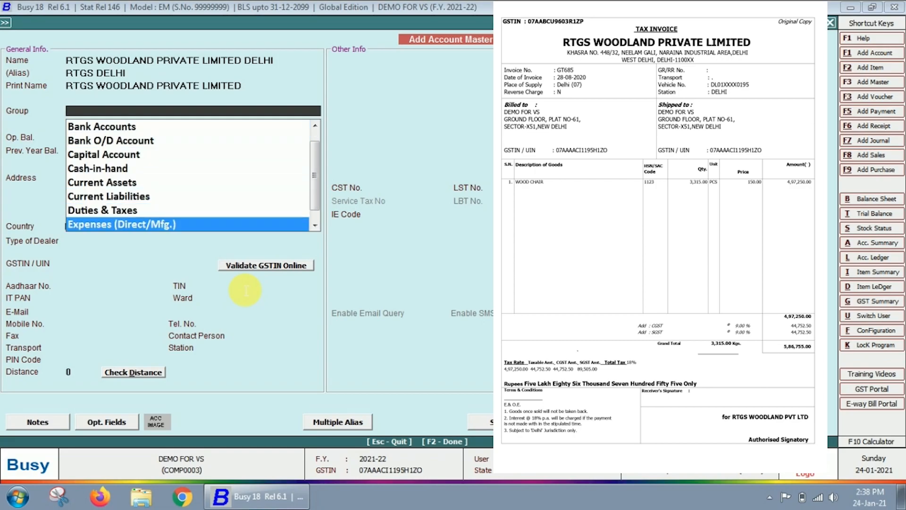
pyautogui.press('Down')
pyautogui.press('Down')
pyautogui.press('Down')
pyautogui.press('Down')
pyautogui.press('Down')
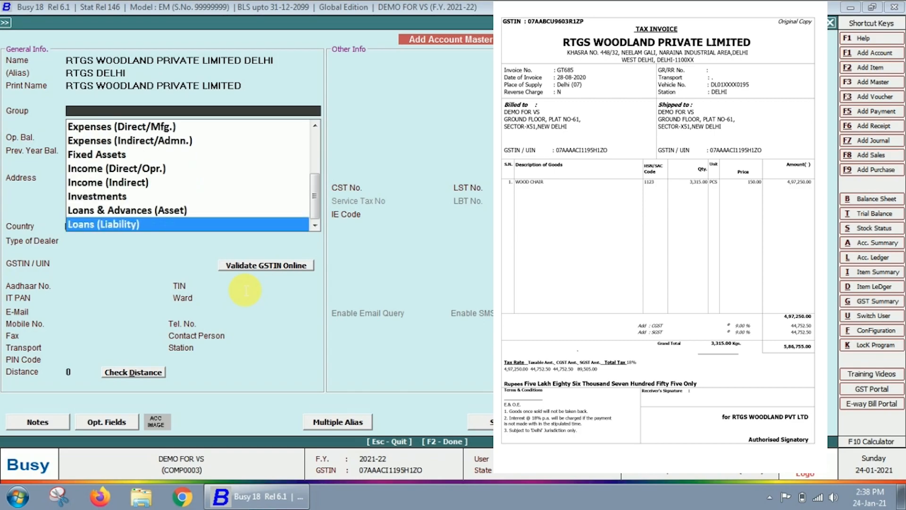
pyautogui.press('Down')
pyautogui.press('Up')
pyautogui.press('pageup')
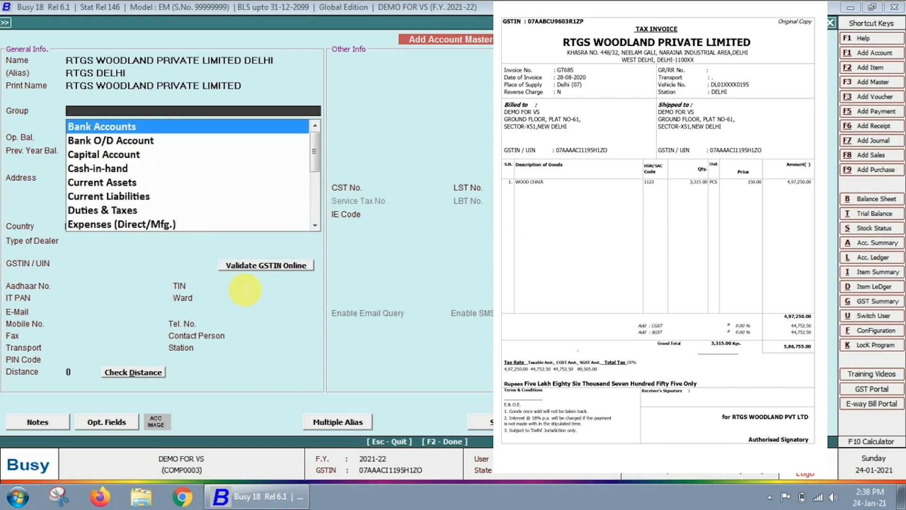
pyautogui.write('CREDI')
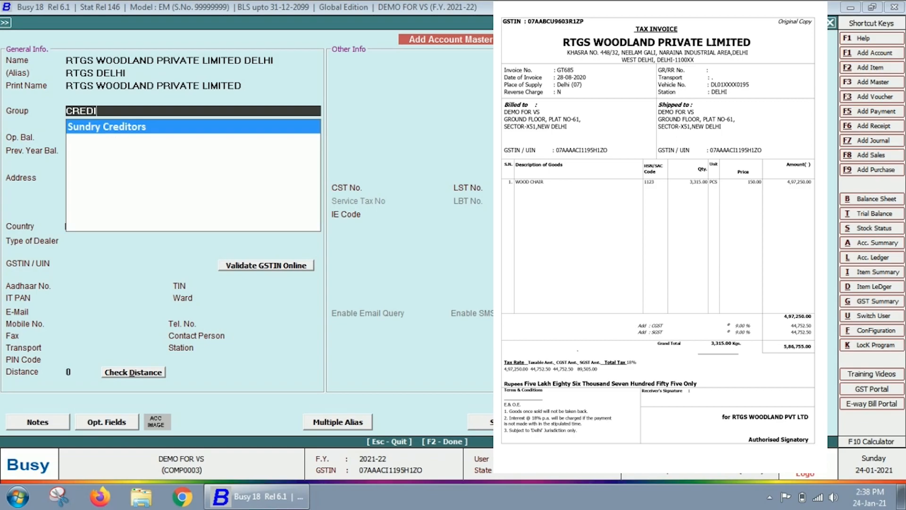
pyautogui.press('Return')
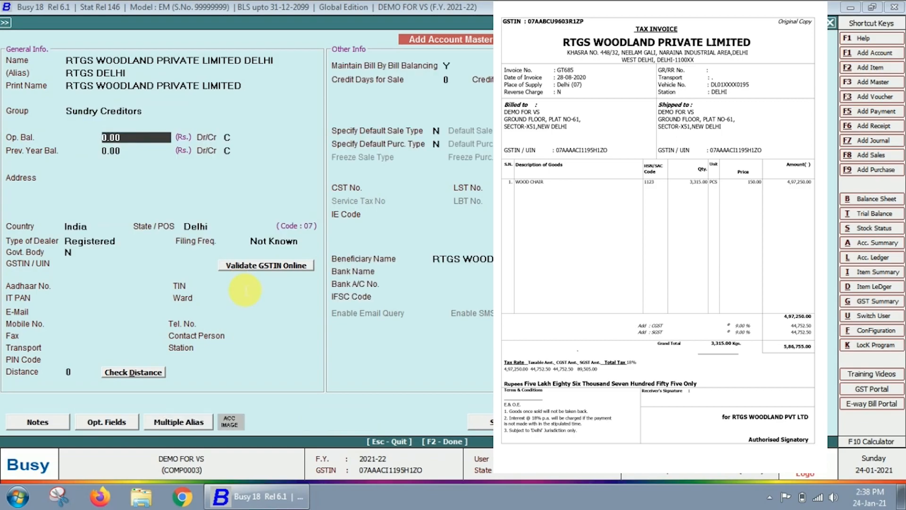
pyautogui.press('Up')
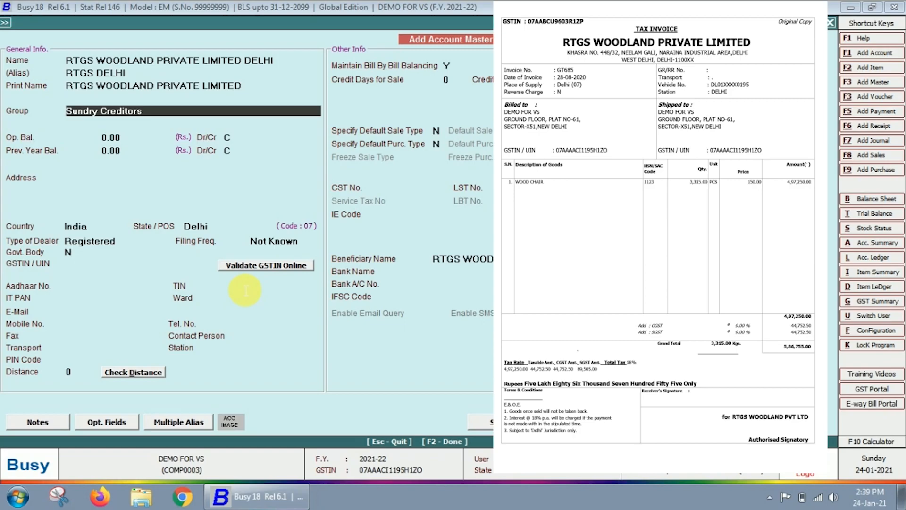
pyautogui.press('Return')
pyautogui.press('Return')
pyautogui.press('Return')
pyautogui.press('Return')
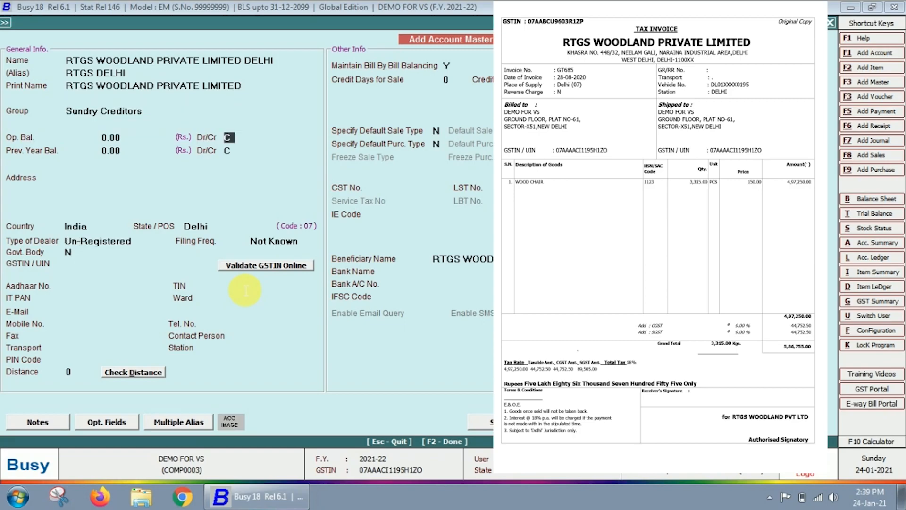
pyautogui.press('Return')
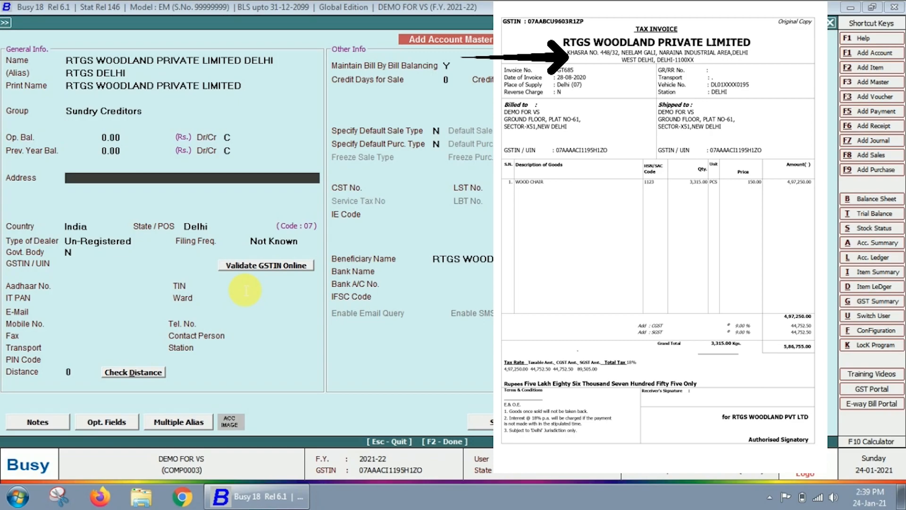
# - Set the account's country to India
pyautogui.press('Return')
pyautogui.press('Return')
pyautogui.press('Return')
pyautogui.press('Return')
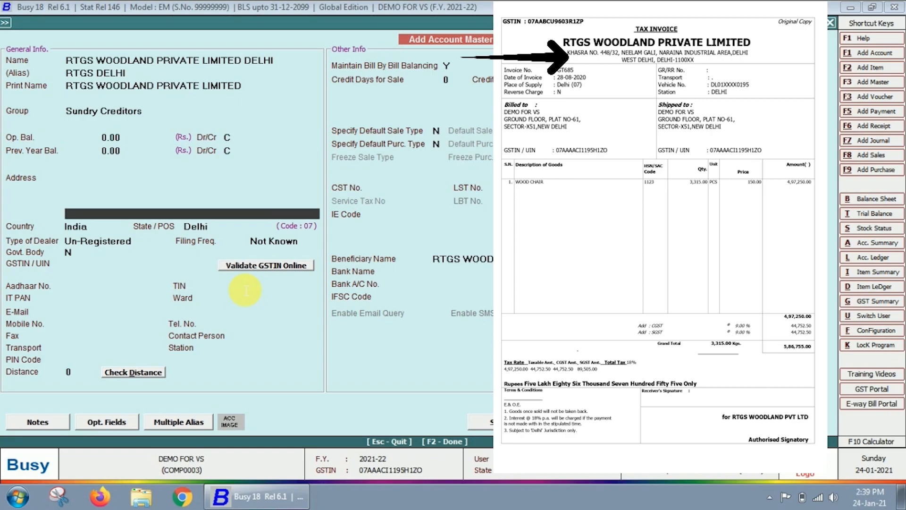
pyautogui.press('Return')
pyautogui.press('Up')
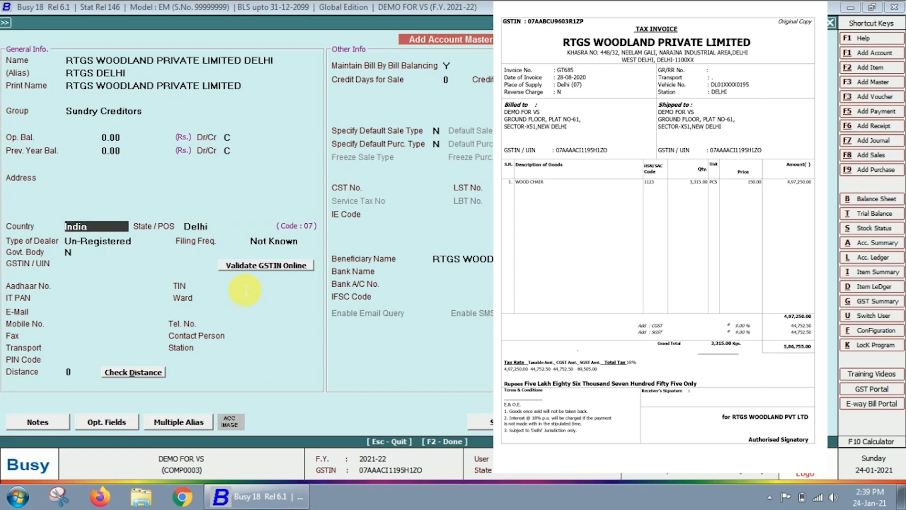
pyautogui.press('space')
pyautogui.press('Down')
pyautogui.press('Down')
pyautogui.press('Down')
pyautogui.press('Down')
pyautogui.press('Down')
pyautogui.press('Down')
pyautogui.press('Down')
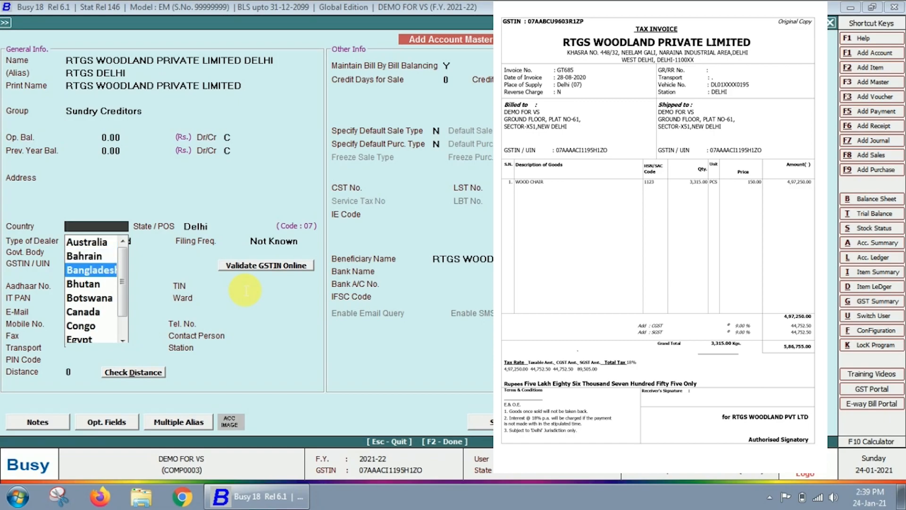
pyautogui.press('Down')
pyautogui.press('Down')
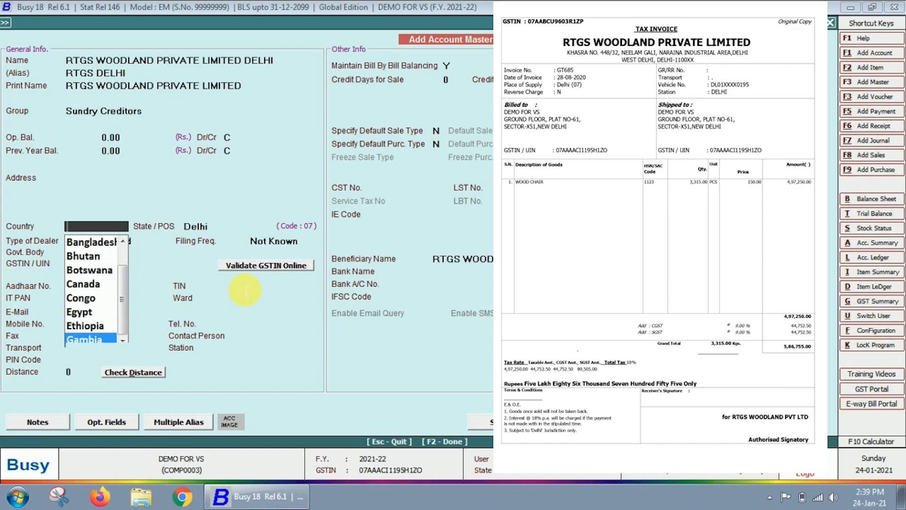
pyautogui.write('I')
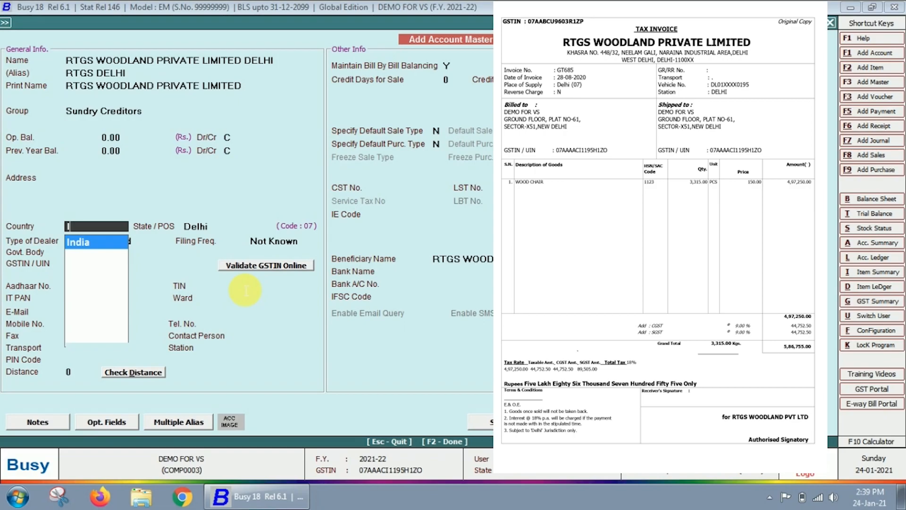
pyautogui.press('Return')
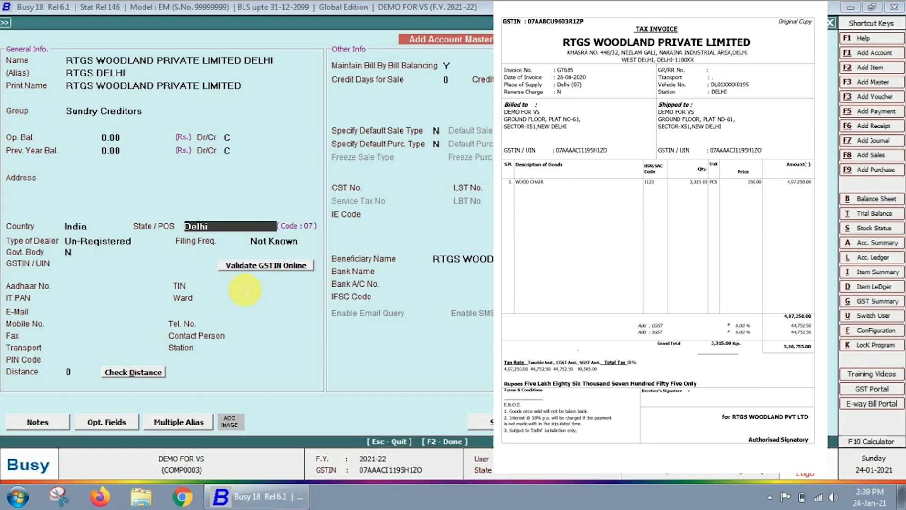
# - Set the State/POS to Punjab (code 03), keeping dealer type Un-Registered
pyautogui.press('space')
pyautogui.press('Down')
pyautogui.press('Down')
pyautogui.press('Down')
pyautogui.press('Down')
pyautogui.press('Down')
pyautogui.press('Down')
pyautogui.press('Down')
pyautogui.press('Down')
pyautogui.press('Down')
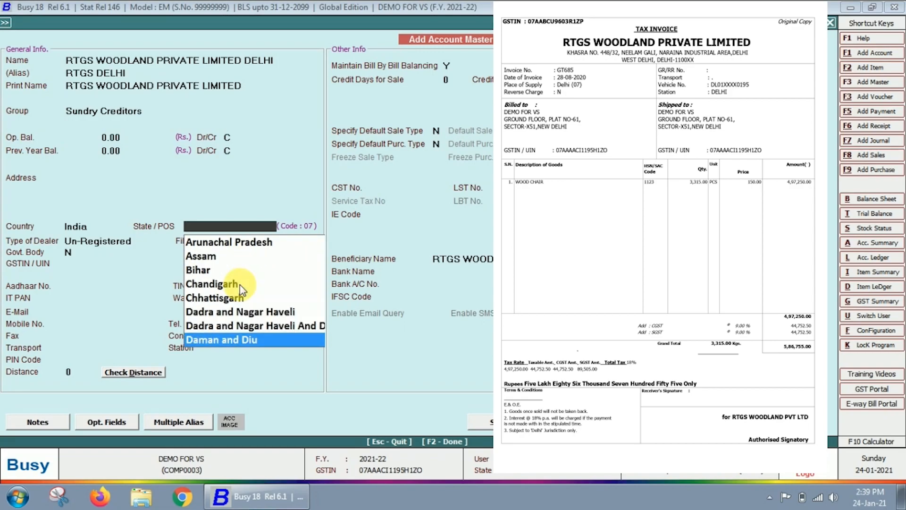
pyautogui.press('Up')
pyautogui.write('DL')
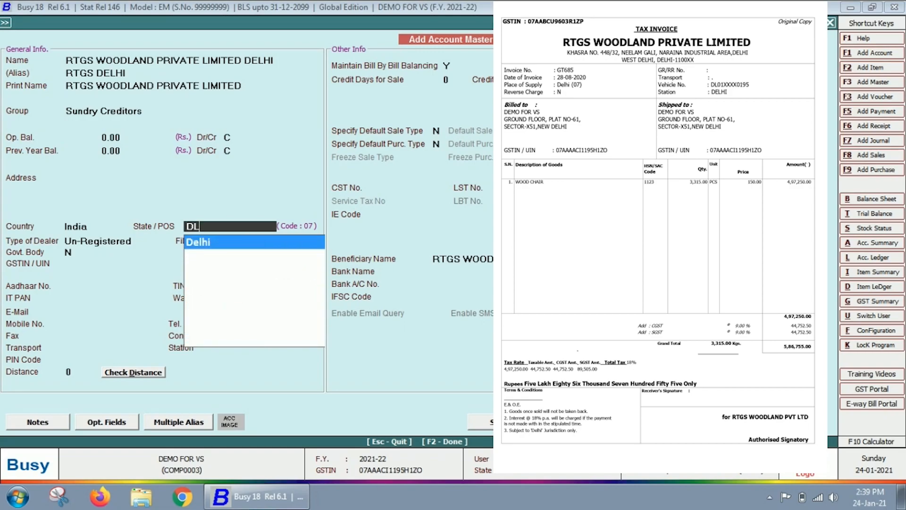
pyautogui.press('Return')
pyautogui.hotkey('shift', 'Tab')
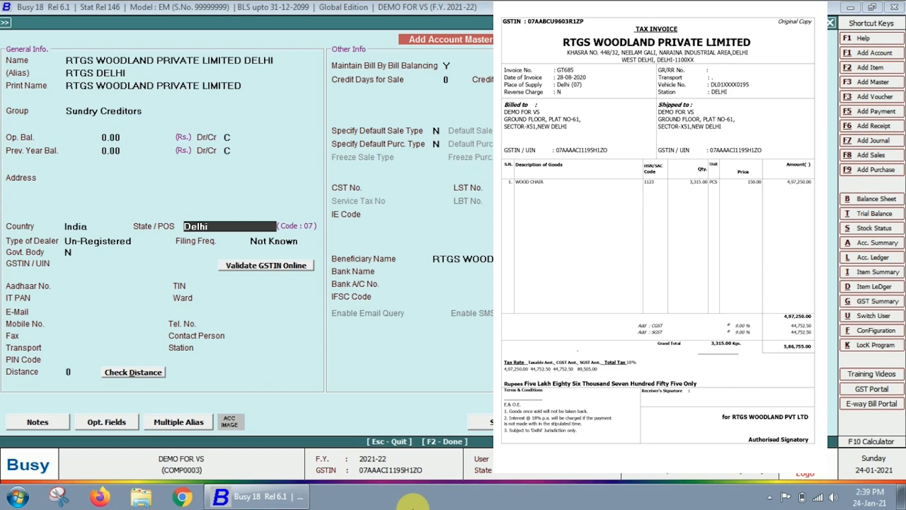
pyautogui.write('UTT')
pyautogui.press('Return')
pyautogui.press('Escape')
pyautogui.write('PUNJA')
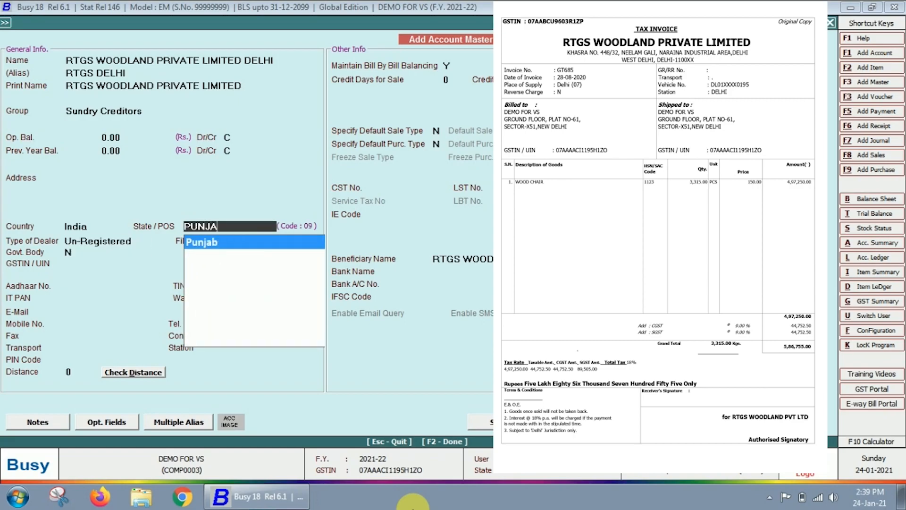
pyautogui.press('Return')
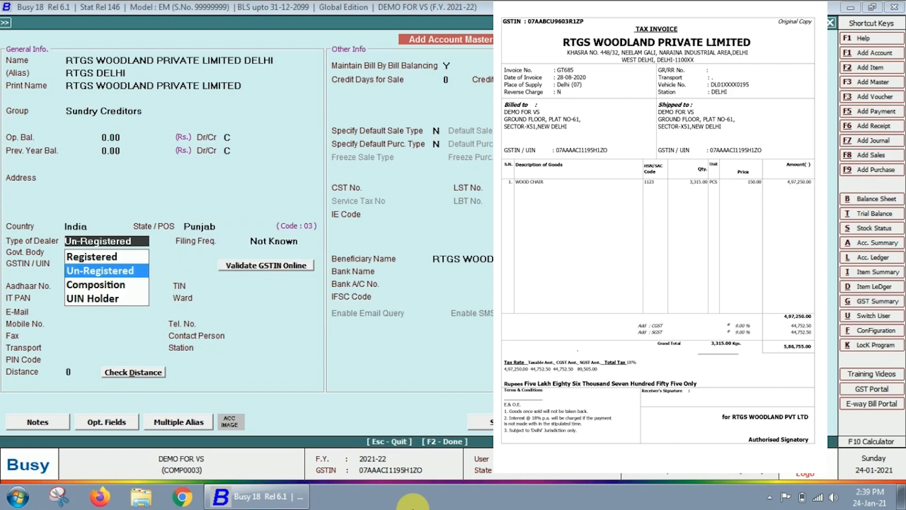
pyautogui.press('Return')
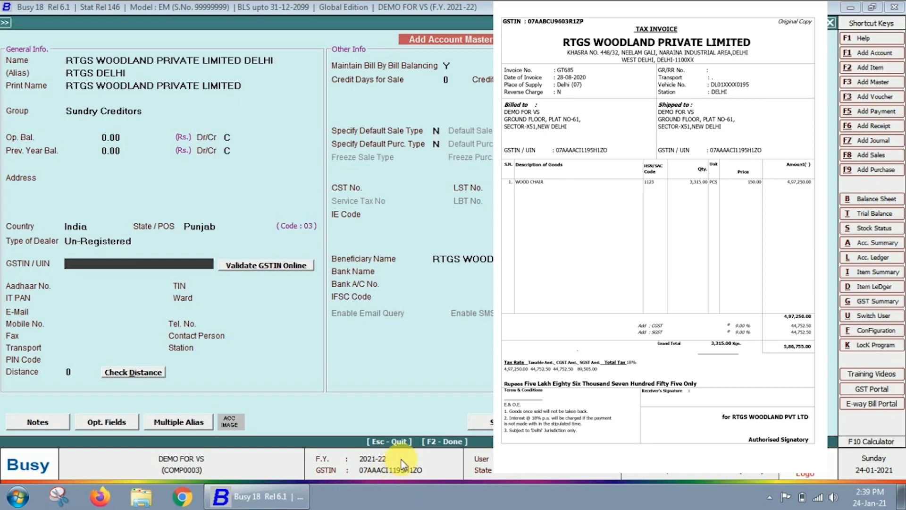
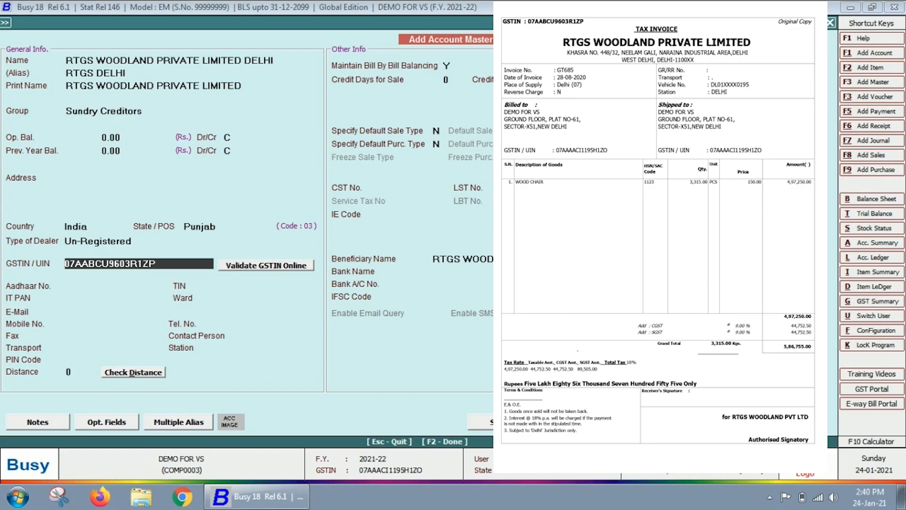
# - Enter the supplier's GSTIN, validate it online, and mark the dealer Registered
pyautogui.press('Return')
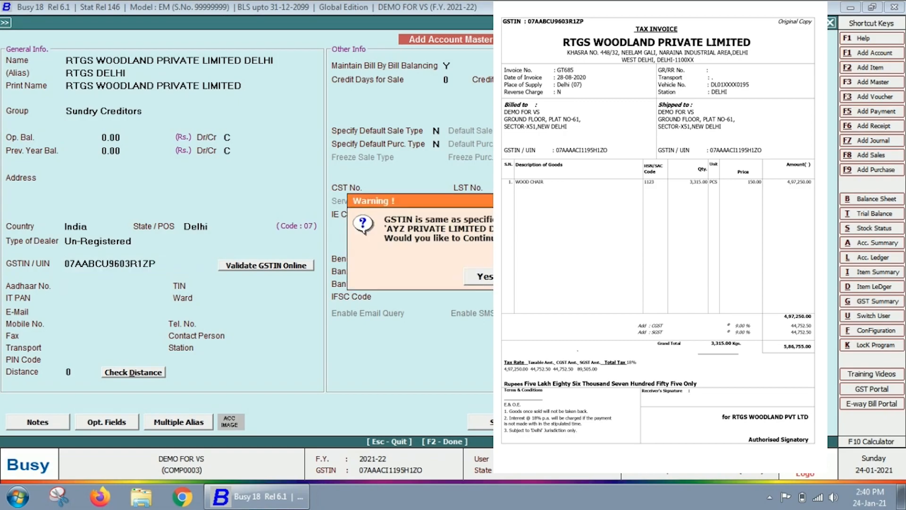
pyautogui.press('Left')
pyautogui.press('Return')
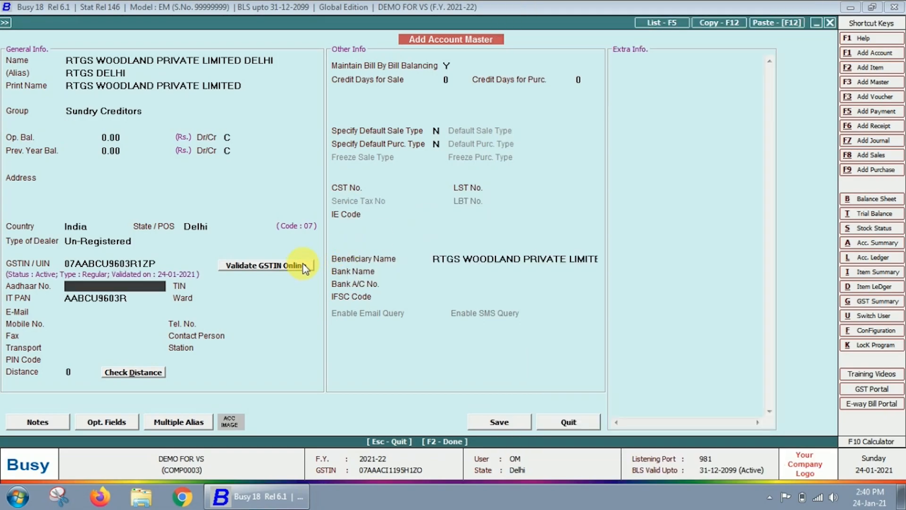
pyautogui.click(304, 268)
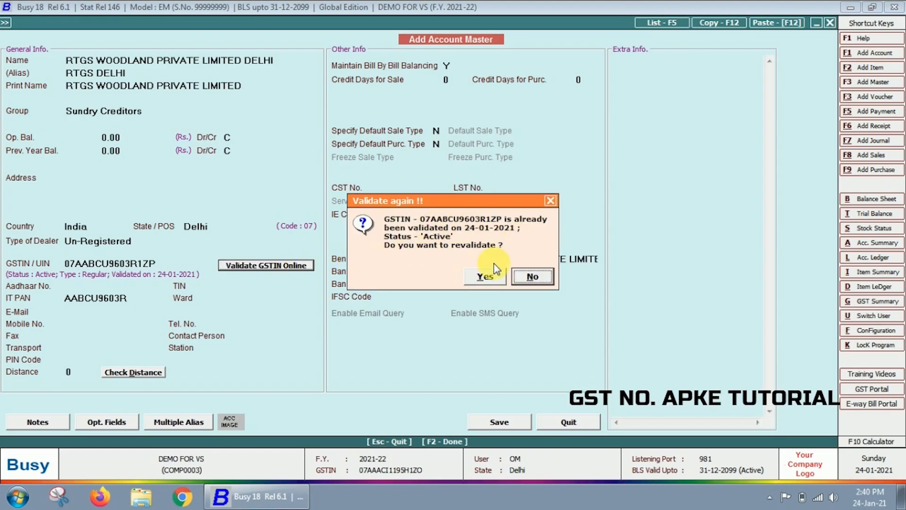
pyautogui.click(485, 277)
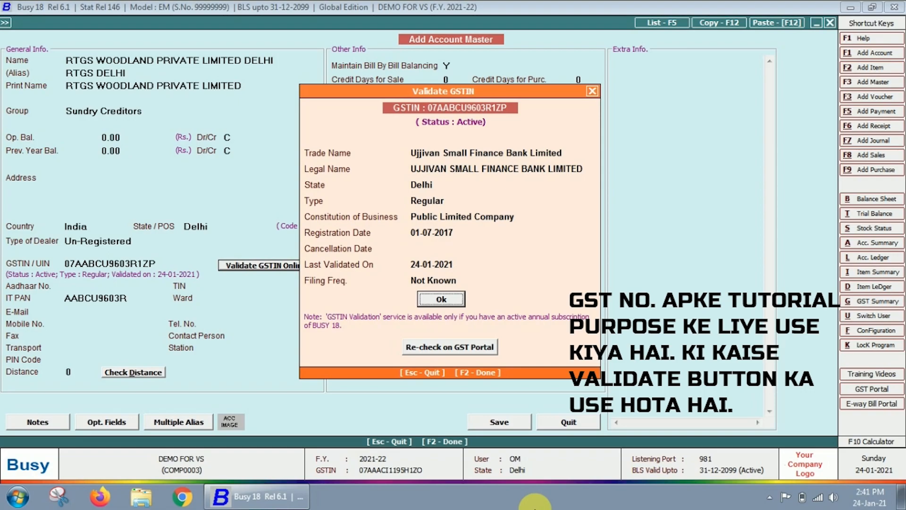
pyautogui.press('Return')
pyautogui.press('Return')
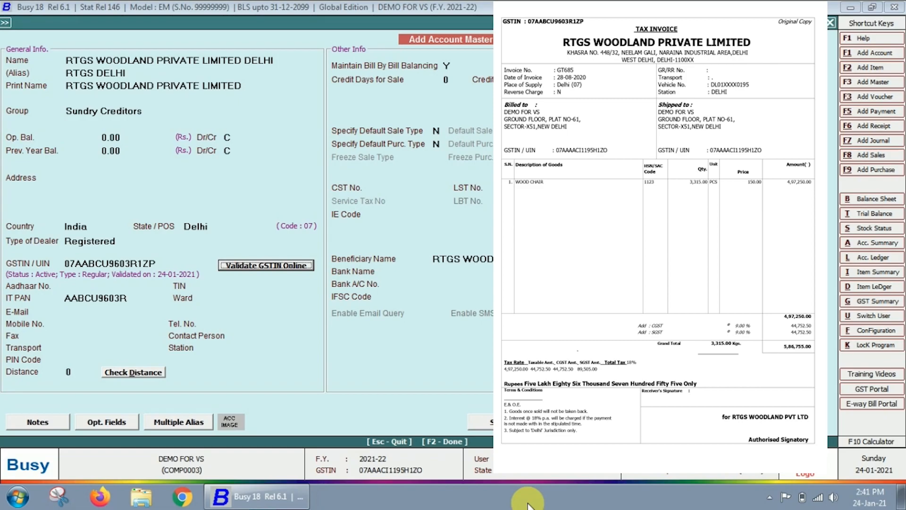
# - Skip the remaining contact and bank fields and save the creditor account
pyautogui.click(116, 317)
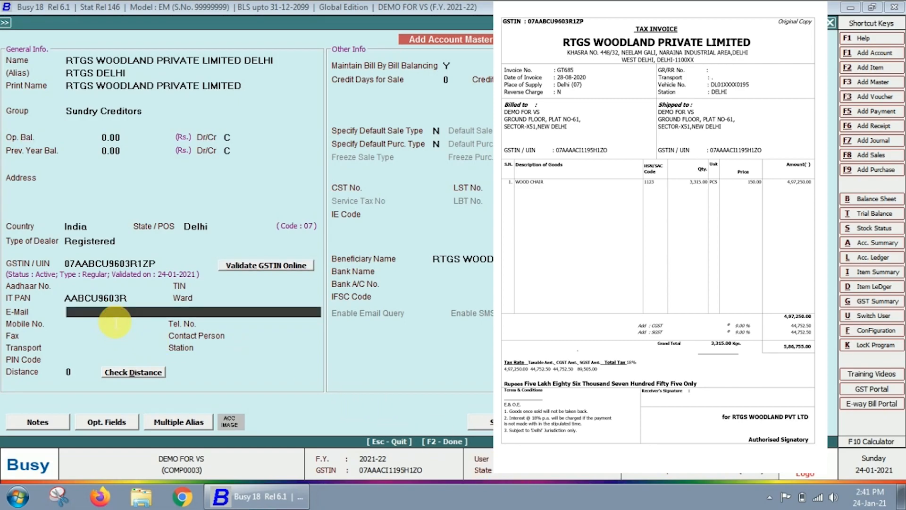
pyautogui.press('Return')
pyautogui.press('Return')
pyautogui.press('Return')
pyautogui.press('Return')
pyautogui.press('Return')
pyautogui.press('Return')
pyautogui.press('Return')
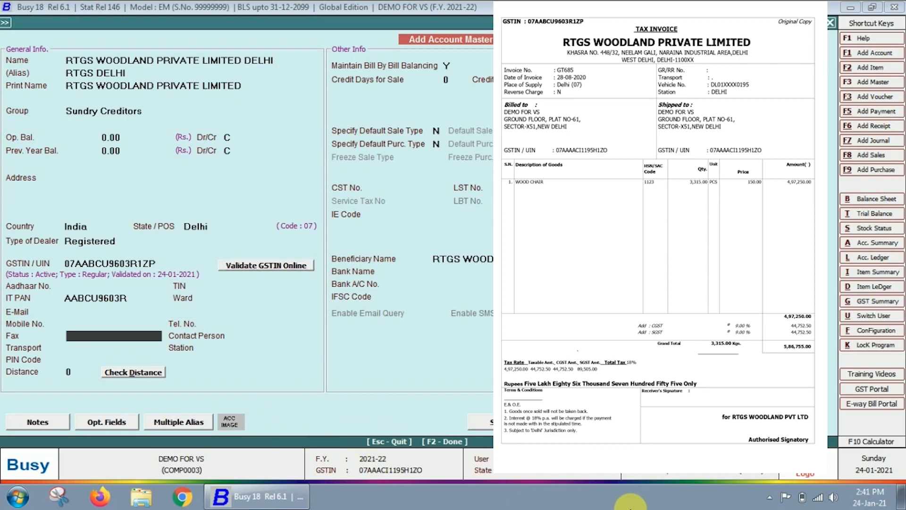
pyautogui.press('Return')
pyautogui.press('Return')
pyautogui.press('Return')
pyautogui.press('Return')
pyautogui.press('Return')
pyautogui.press('Return')
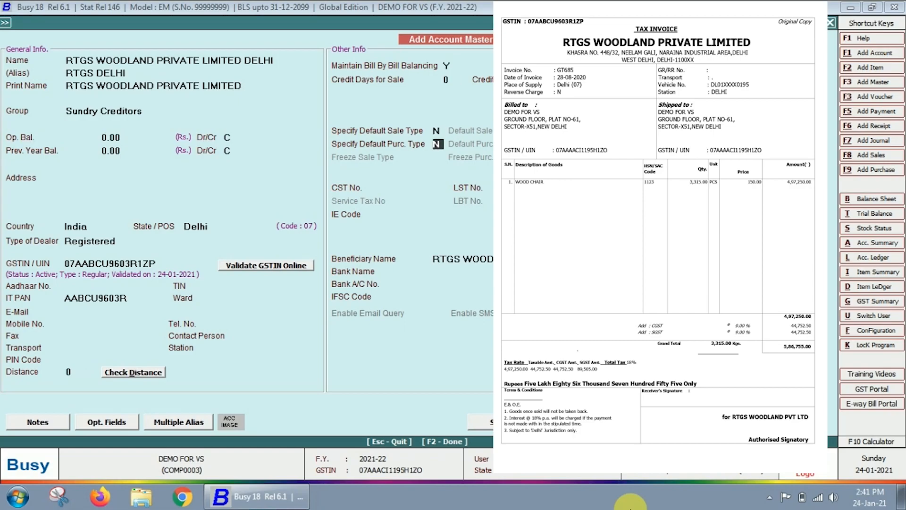
pyautogui.press('Return')
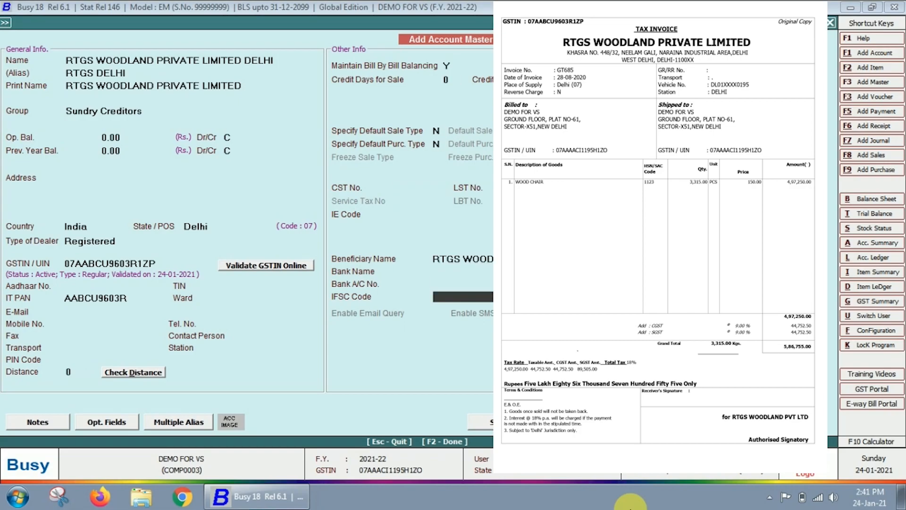
pyautogui.press('Return')
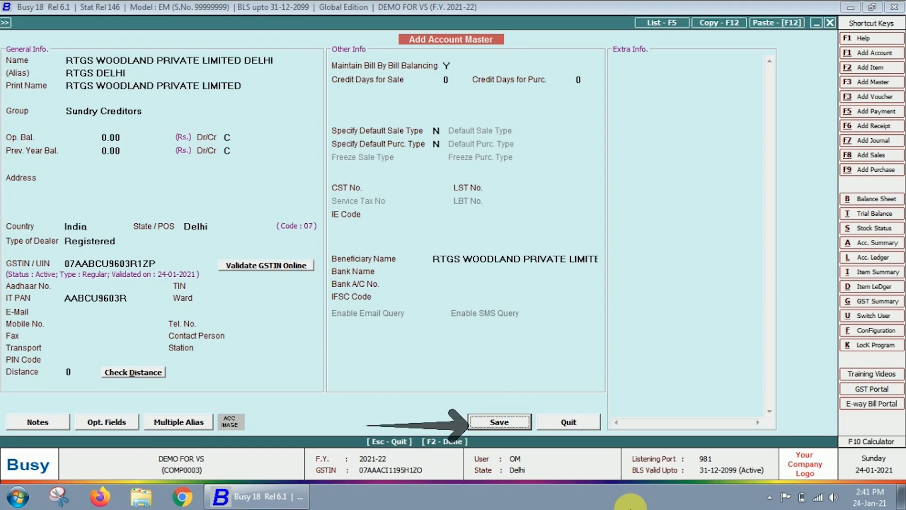
pyautogui.press('Return')
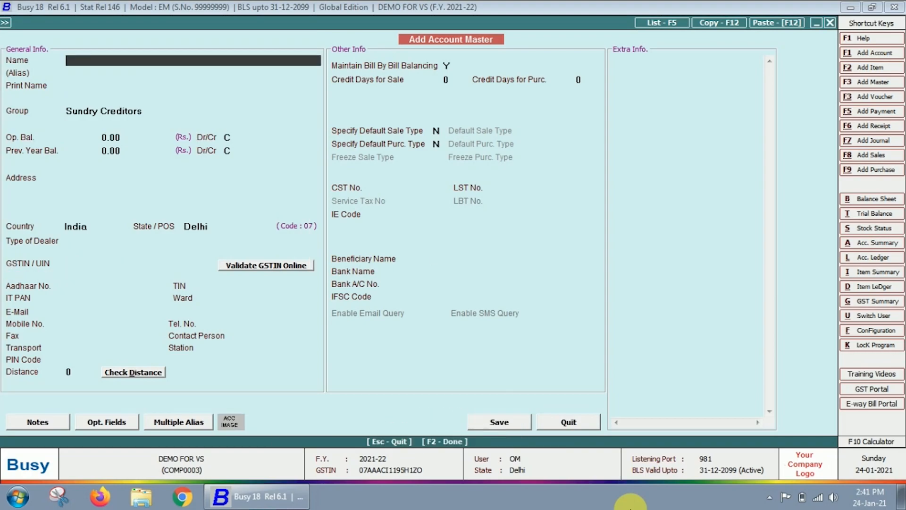
# - Start a new account named MACHINERY and filter its group to Fixed Assets with 'Fi'
pyautogui.press('Escape')
pyautogui.press('Escape')
pyautogui.press('Escape')
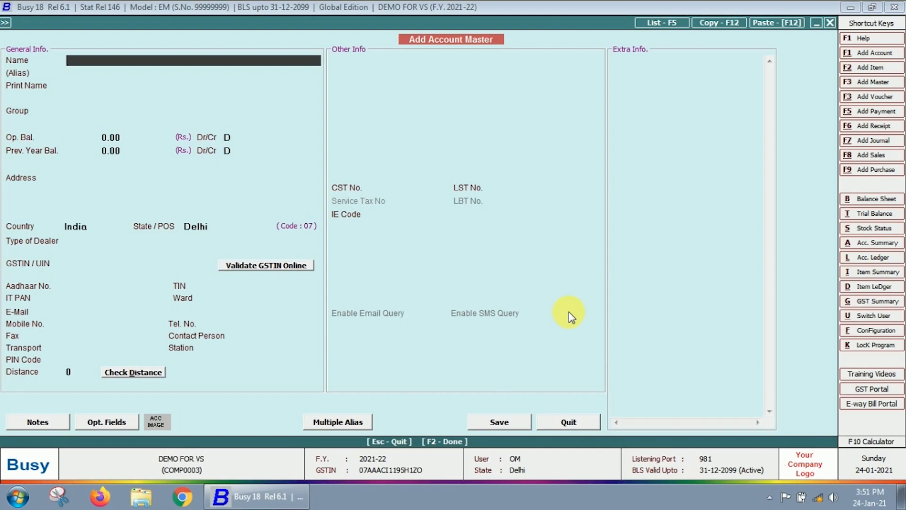
pyautogui.write('MACHINERY')
pyautogui.press('Return')
pyautogui.press('Return')
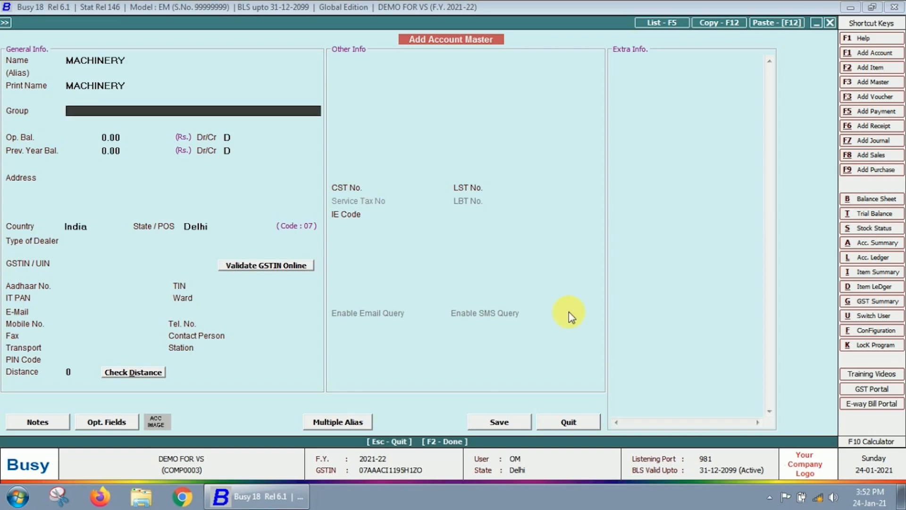
pyautogui.write('Fi')
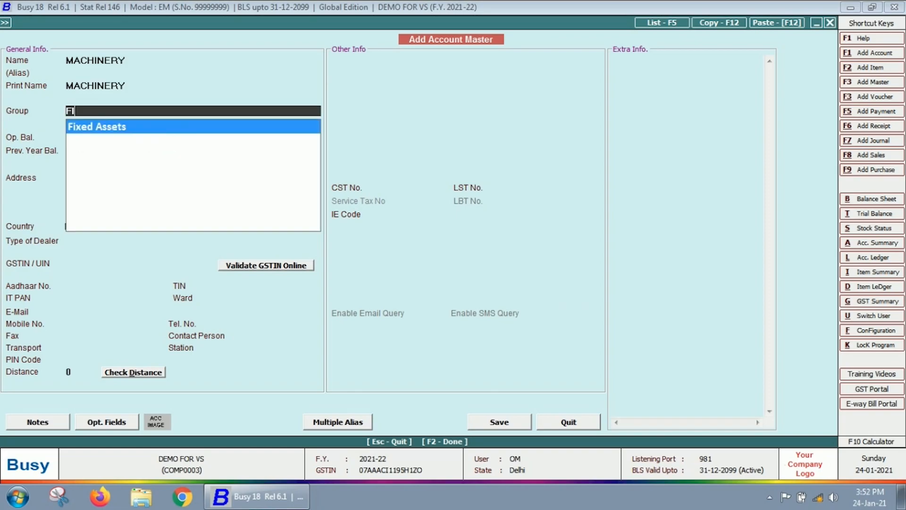
# - Group MACHINERY under Fixed Assets with 60% annual depreciation and a 0.00 opening balance
pyautogui.press('Return')
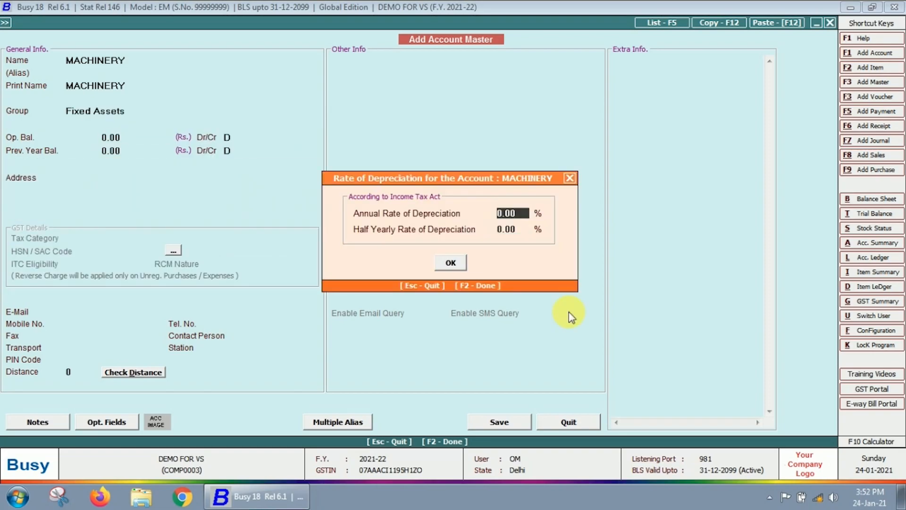
pyautogui.write('60')
pyautogui.press('Return')
pyautogui.press('Return')
pyautogui.press('Return')
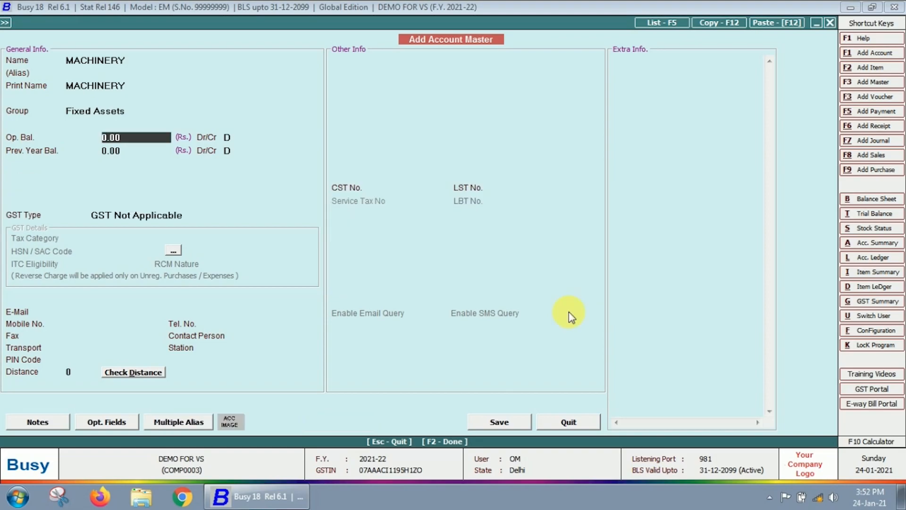
pyautogui.press('Return')
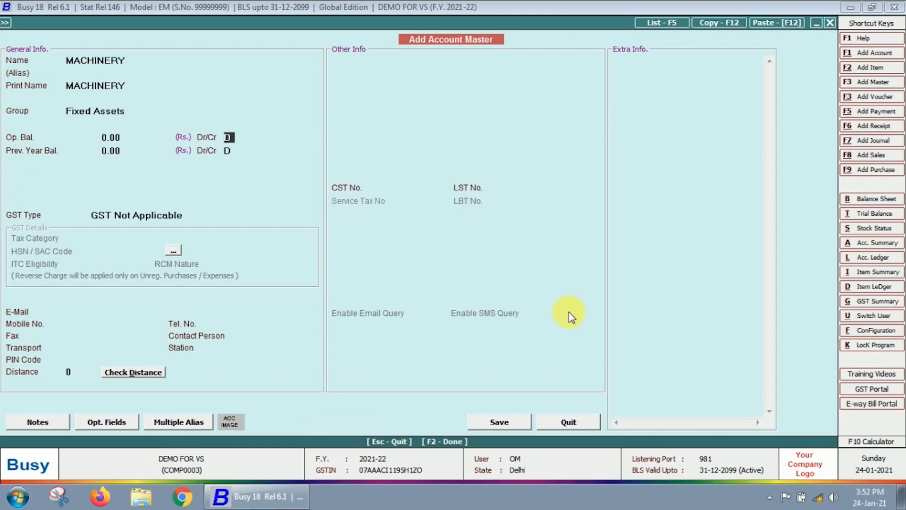
pyautogui.press('Return')
pyautogui.press('Return')
pyautogui.press('Return')
pyautogui.press('Up')
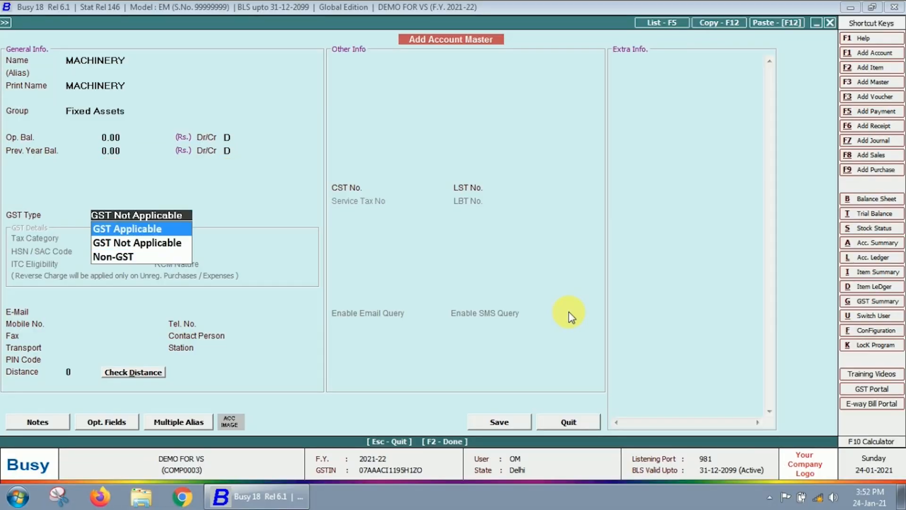
pyautogui.press('Down')
pyautogui.press('Down')
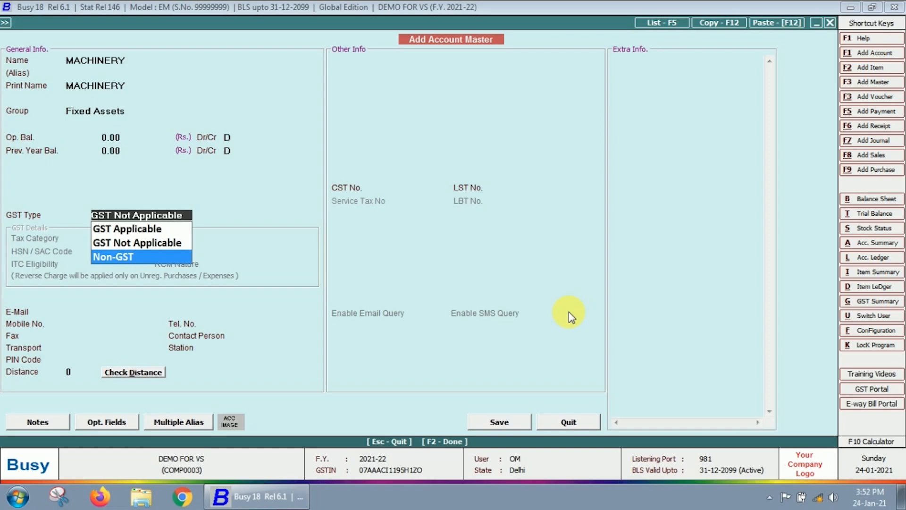
pyautogui.press('Up')
pyautogui.press('Up')
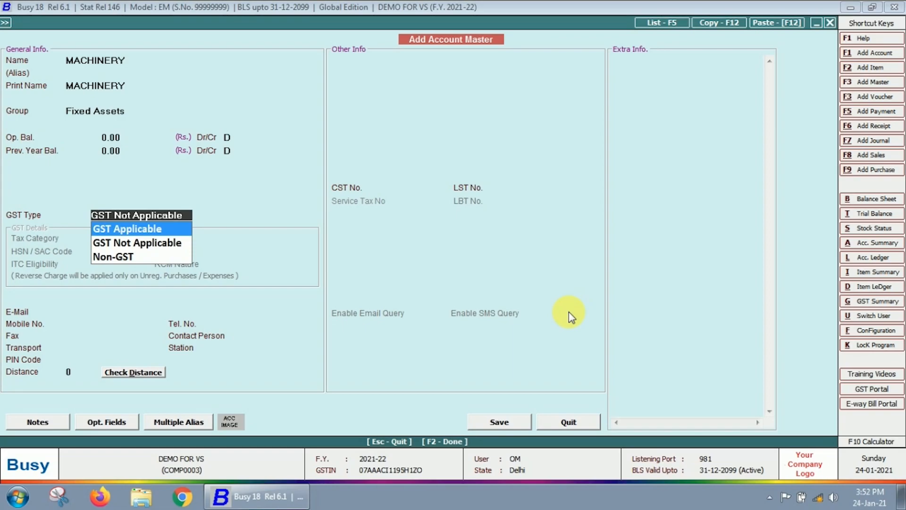
# - Make MACHINERY GST Applicable with tax category GST 18%
pyautogui.press('Return')
pyautogui.press('Down')
pyautogui.press('Down')
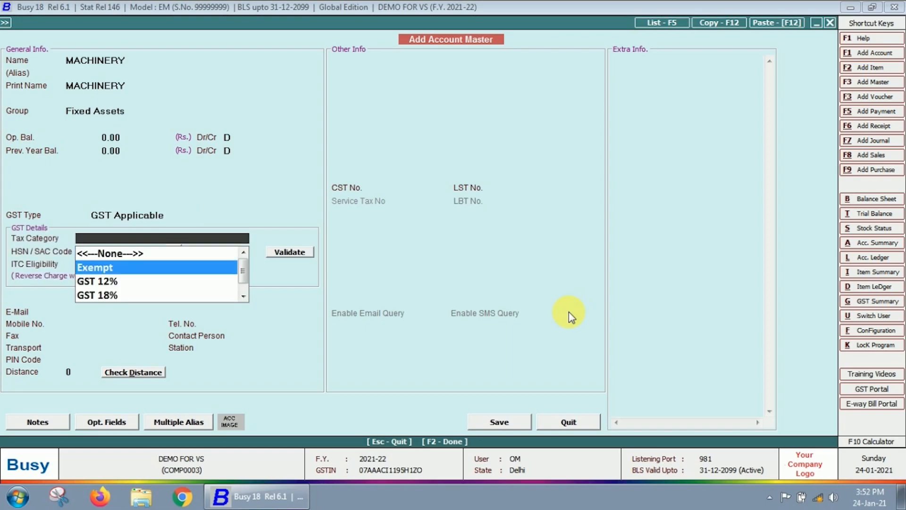
pyautogui.press('Down')
pyautogui.press('Down')
pyautogui.press('Down')
pyautogui.press('Up')
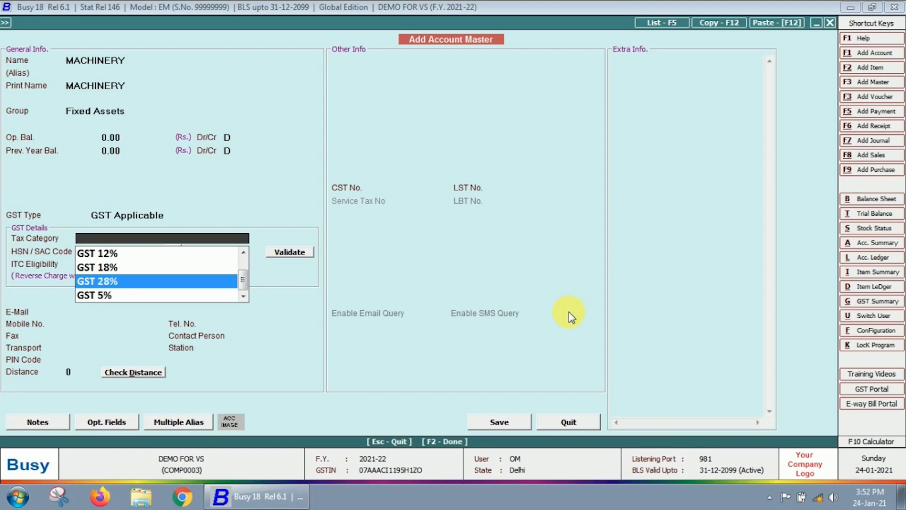
pyautogui.press('Up')
pyautogui.press('Return')
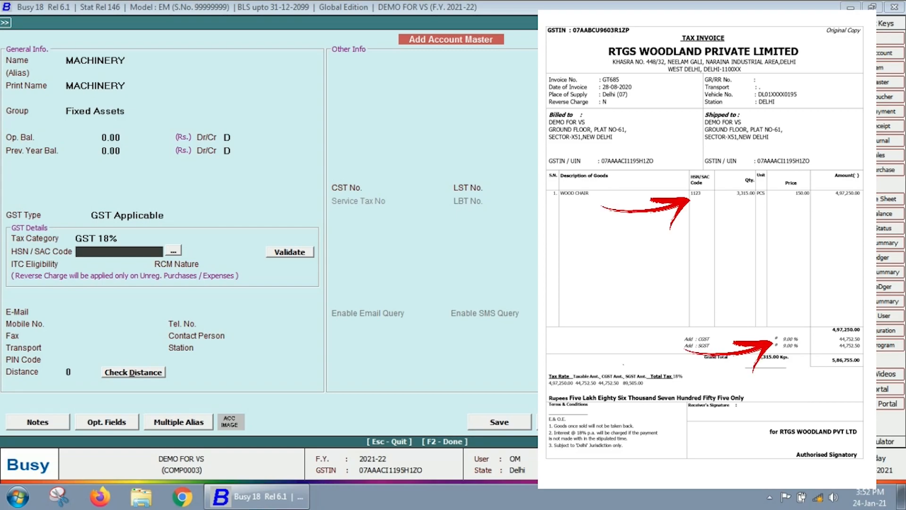
# - Set HSN/SAC 3456, ITC Capital Goods, RCM Based on Daily Limit, and save the account
pyautogui.write('3456')
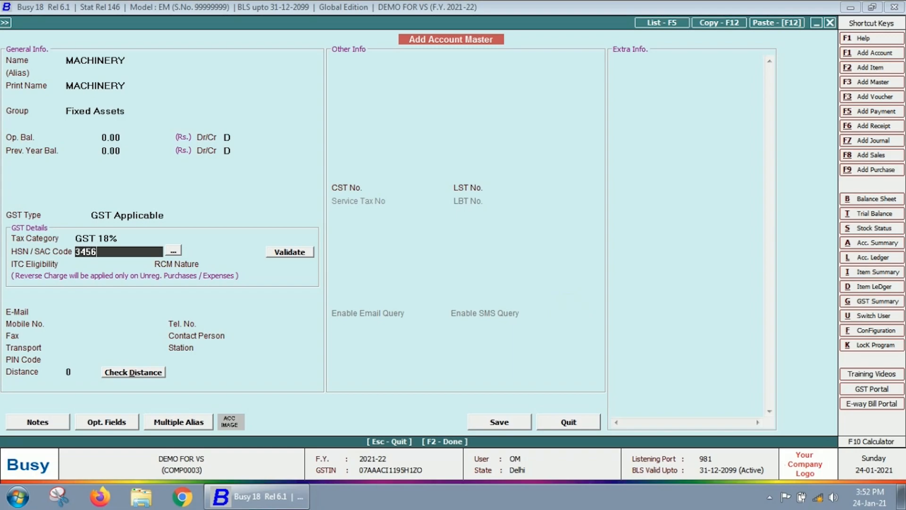
pyautogui.press('Return')
pyautogui.press('Down')
pyautogui.press('Down')
pyautogui.press('Down')
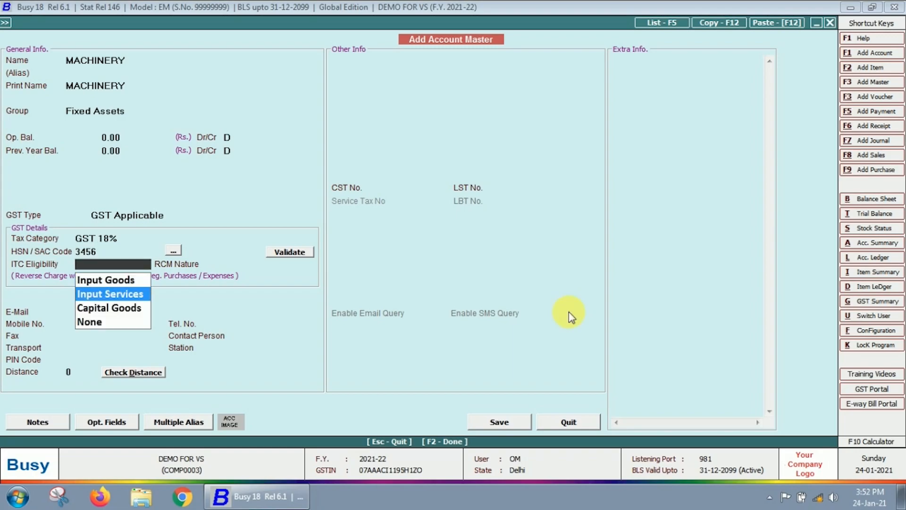
pyautogui.press('Return')
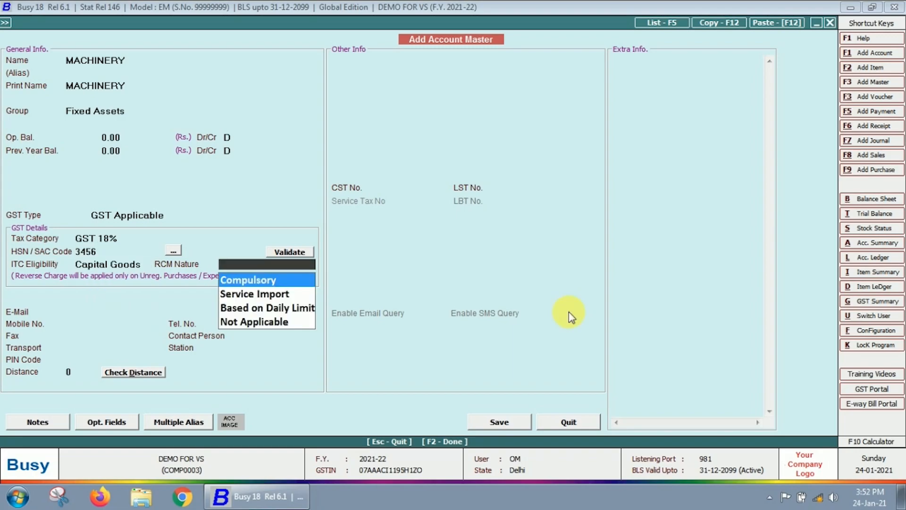
pyautogui.press('Down')
pyautogui.press('Down')
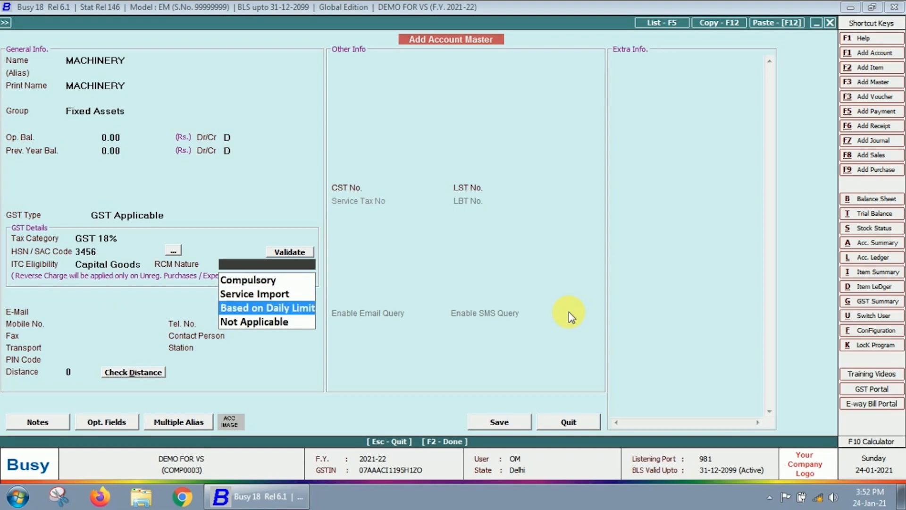
pyautogui.press('Return')
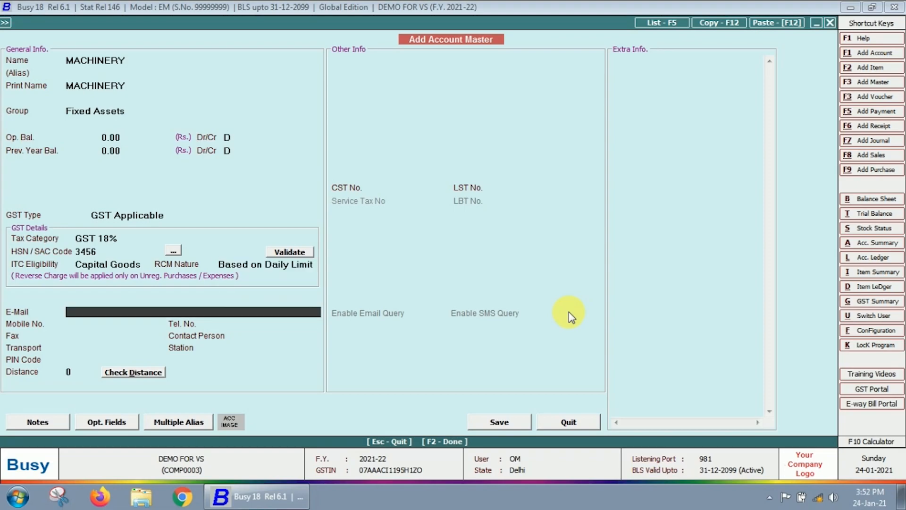
pyautogui.press('Return')
pyautogui.press('Return')
pyautogui.press('Return')
pyautogui.press('Return')
pyautogui.press('Return')
pyautogui.press('Return')
pyautogui.press('Return')
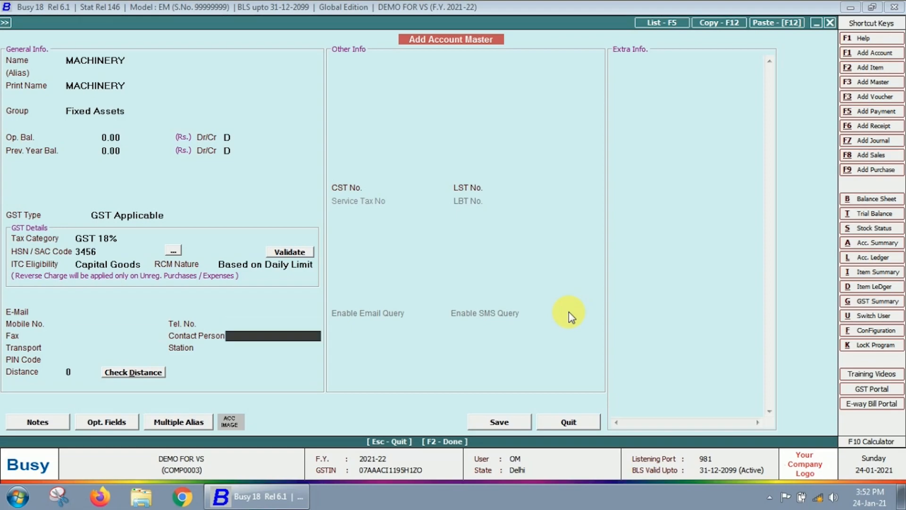
pyautogui.press('Return')
pyautogui.press('Return')
pyautogui.press('Return')
pyautogui.press('Return')
pyautogui.press('Return')
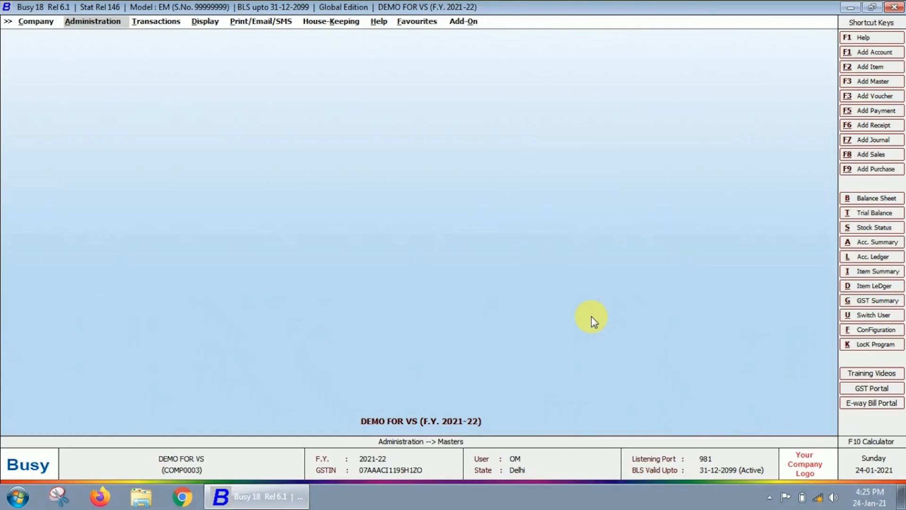
# - Start a new account master and enter PROFESSIONAL SERVICES as its name and print name
pyautogui.press('F3')
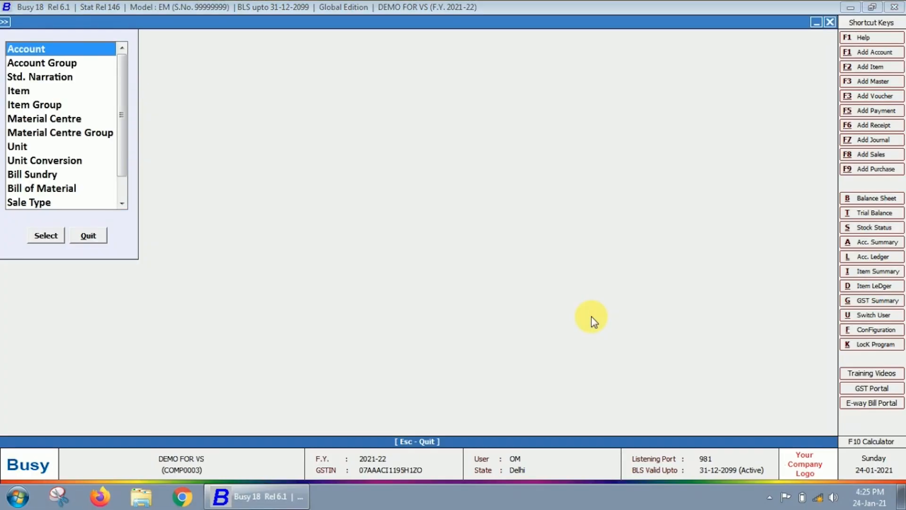
pyautogui.press('Return')
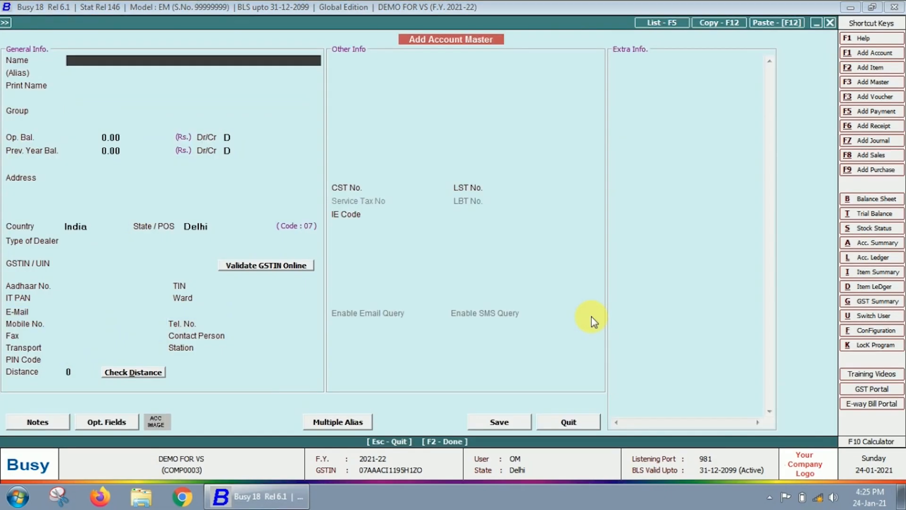
pyautogui.write('PROFESSIONAL SERVICES')
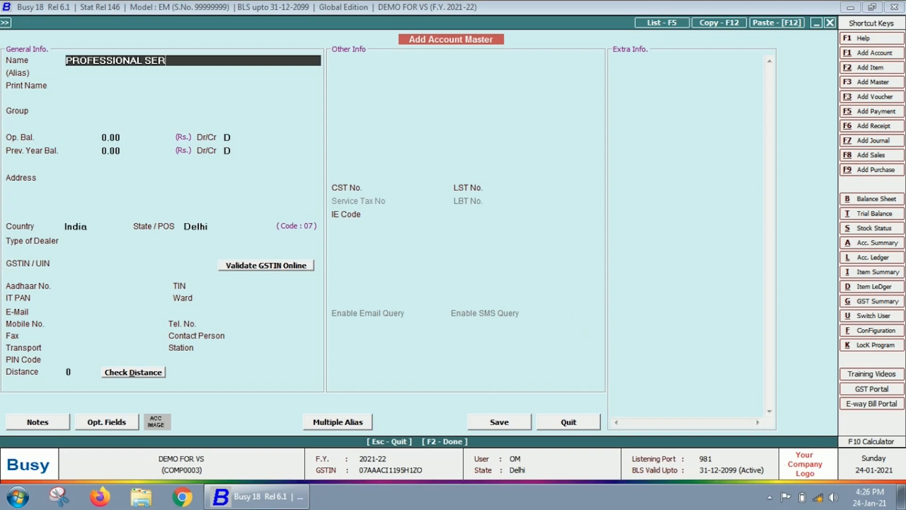
pyautogui.press('Return')
pyautogui.press('Return')
pyautogui.press('Return')
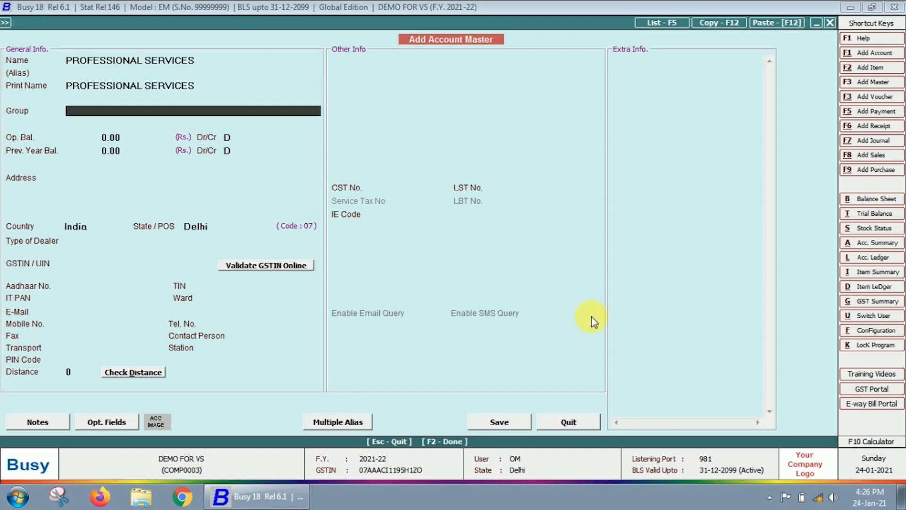
# - Place the account under Expenses (Indirect/Admn.) with tax category GST 18% and HSN/SAC 6789
pyautogui.write('EXPEN')
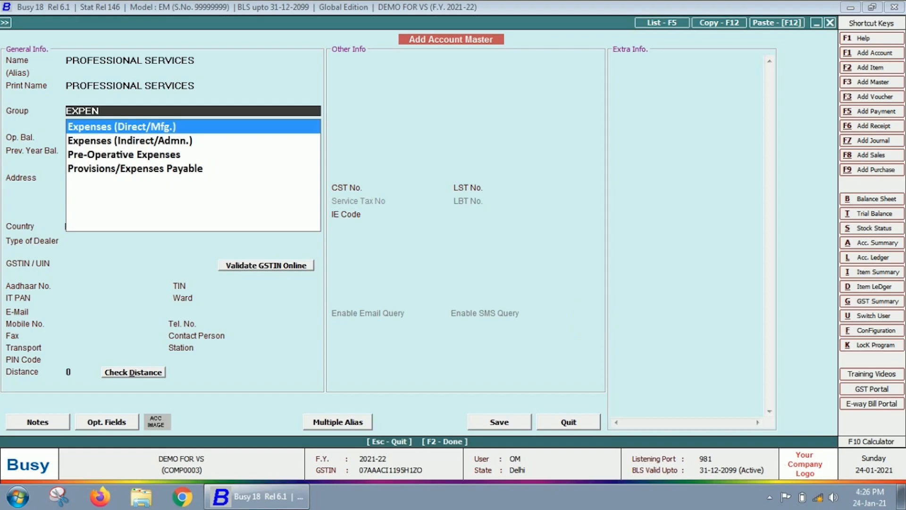
pyautogui.press('Down')
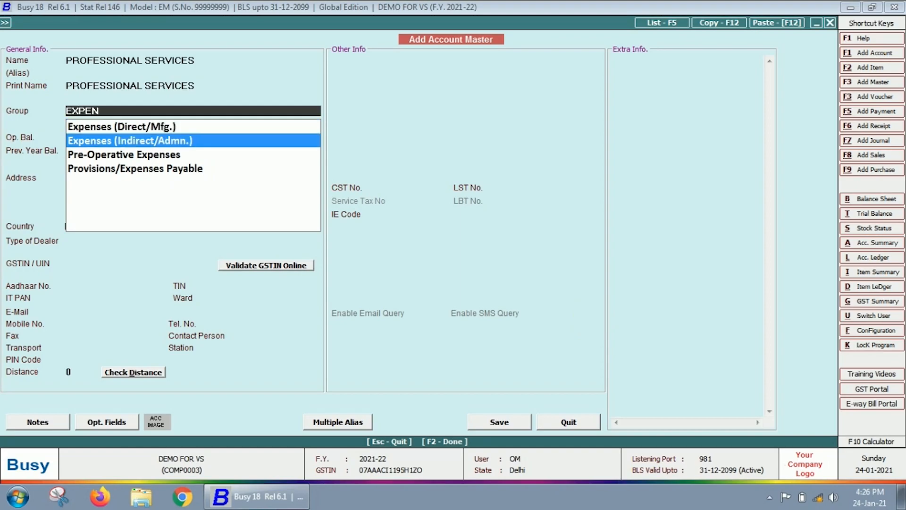
pyautogui.press('Return')
pyautogui.press('Return')
pyautogui.press('Return')
pyautogui.press('Return')
pyautogui.press('Return')
pyautogui.press('Return')
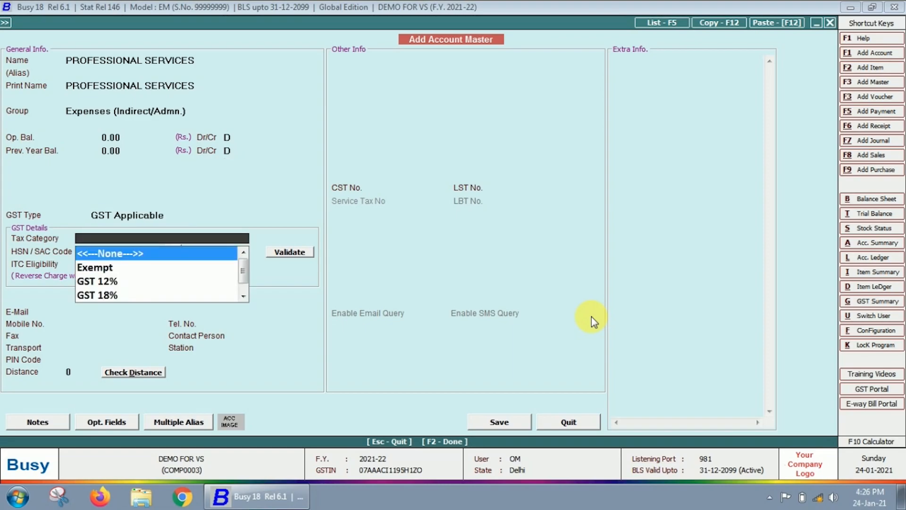
pyautogui.press('Down')
pyautogui.press('Down')
pyautogui.press('Down')
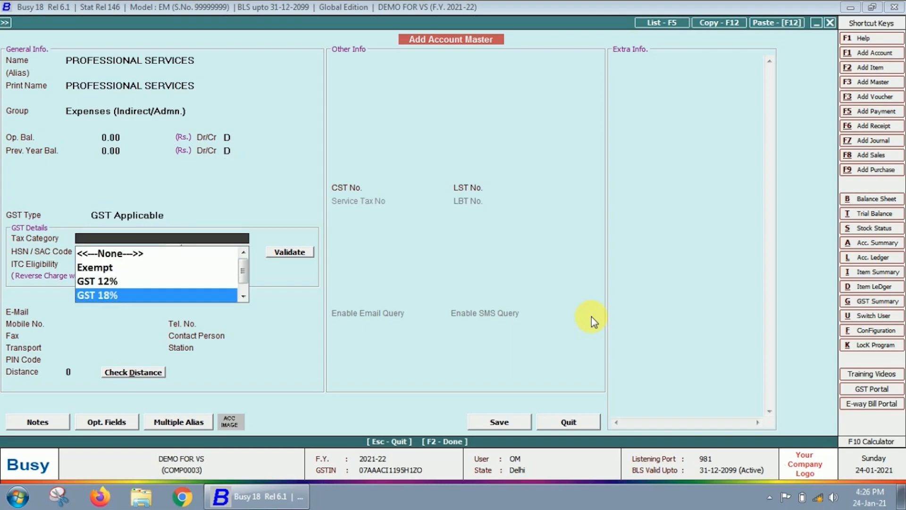
pyautogui.press('Return')
pyautogui.write('6789')
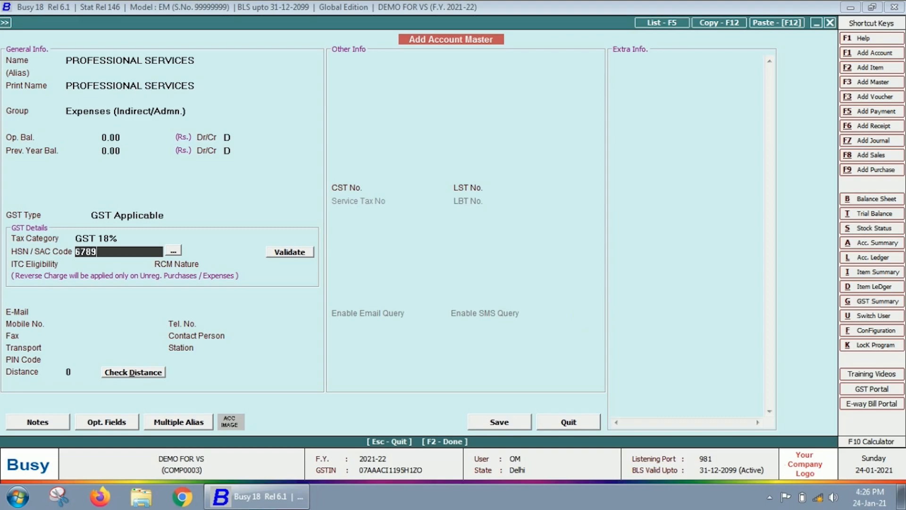
pyautogui.press('Return')
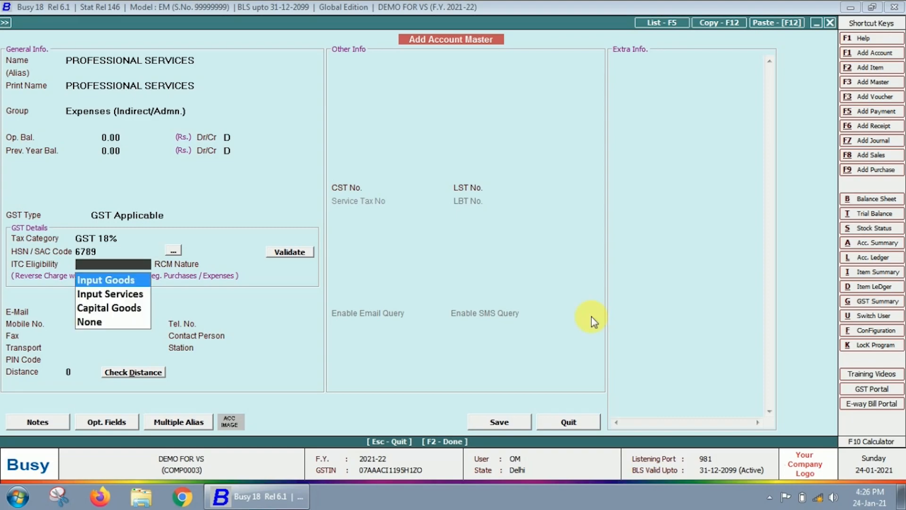
# - Set ITC eligibility to Input Services and RCM nature to Based on Daily Limit
pyautogui.press('Down')
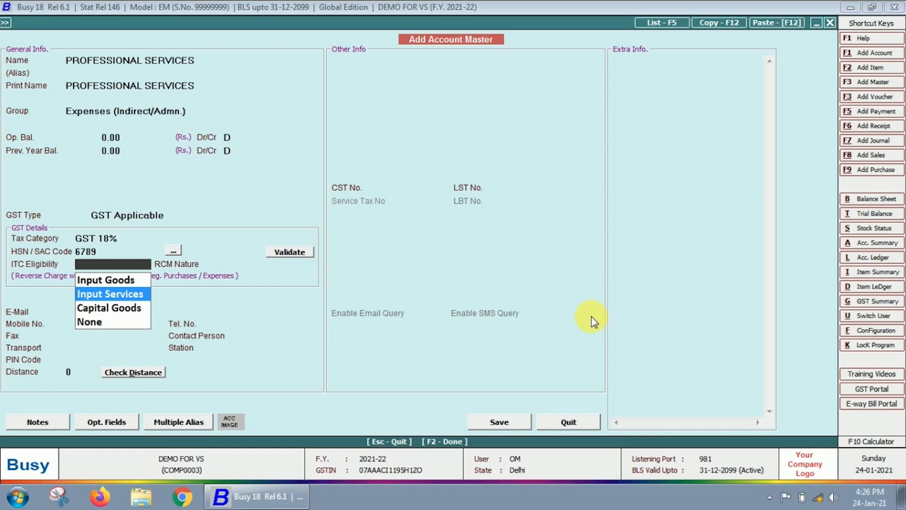
pyautogui.press('Return')
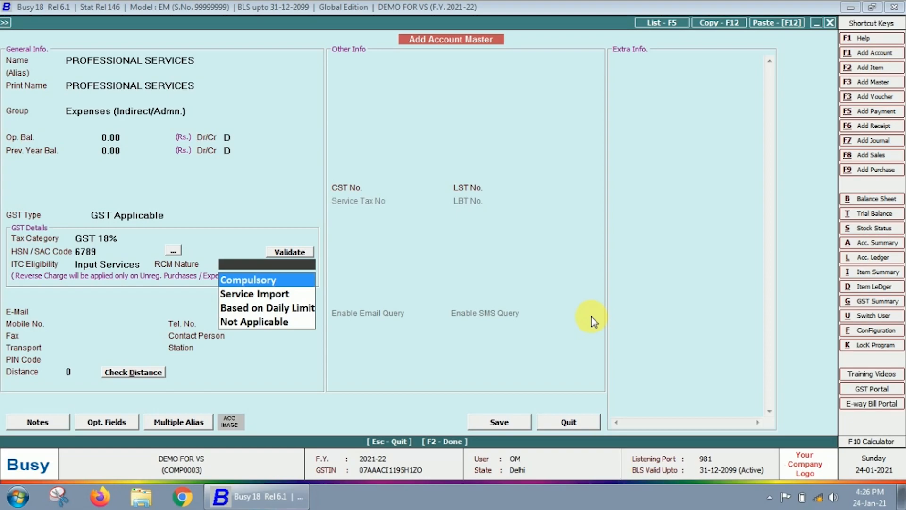
pyautogui.press('Down')
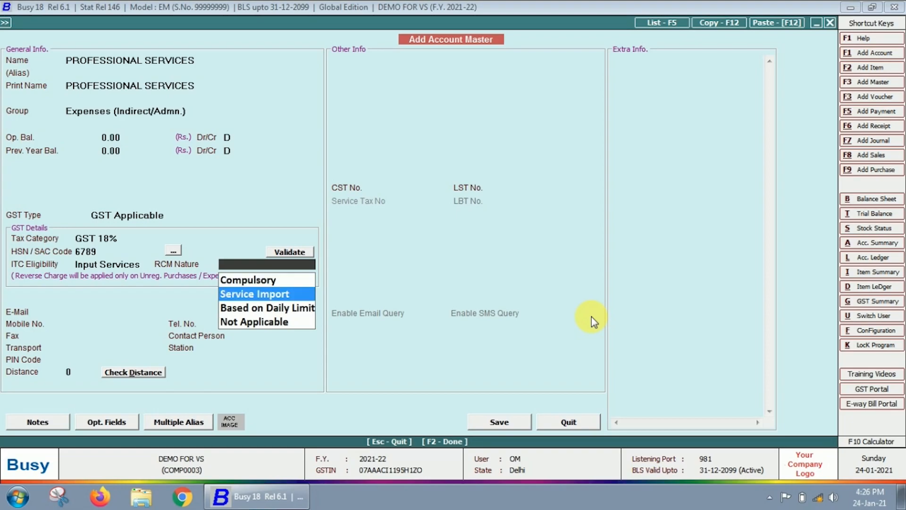
pyautogui.press('Down')
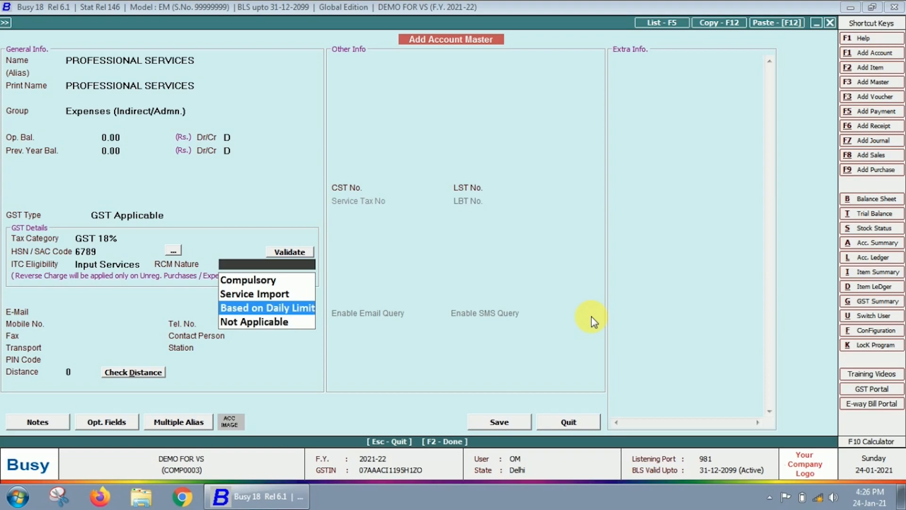
pyautogui.press('Return')
pyautogui.press('Return')
pyautogui.press('Return')
pyautogui.press('Return')
pyautogui.press('Return')
pyautogui.press('Return')
pyautogui.press('Return')
pyautogui.press('Return')
pyautogui.press('Return')
pyautogui.press('Return')
pyautogui.press('Return')
pyautogui.press('Return')
pyautogui.press('Return')
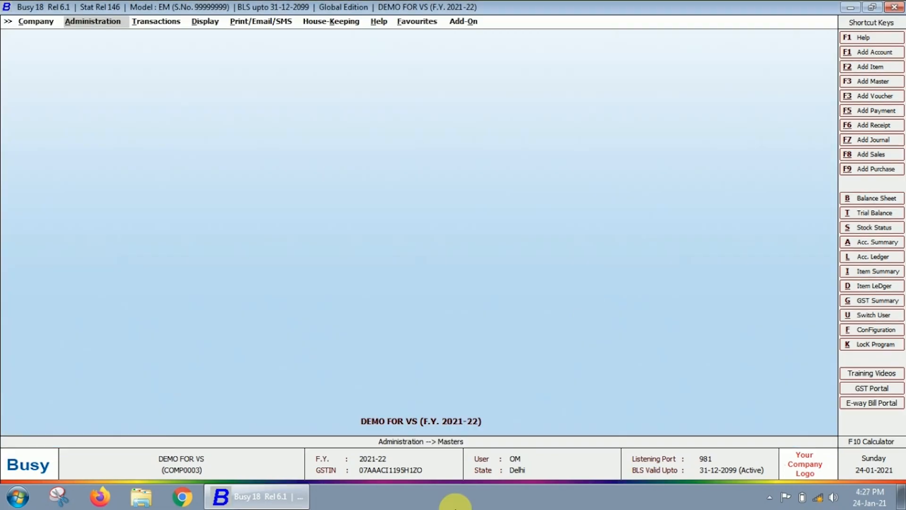
# - Open the PROFESSIONAL SERVICES account for modification from the account masters
pyautogui.press('Return')
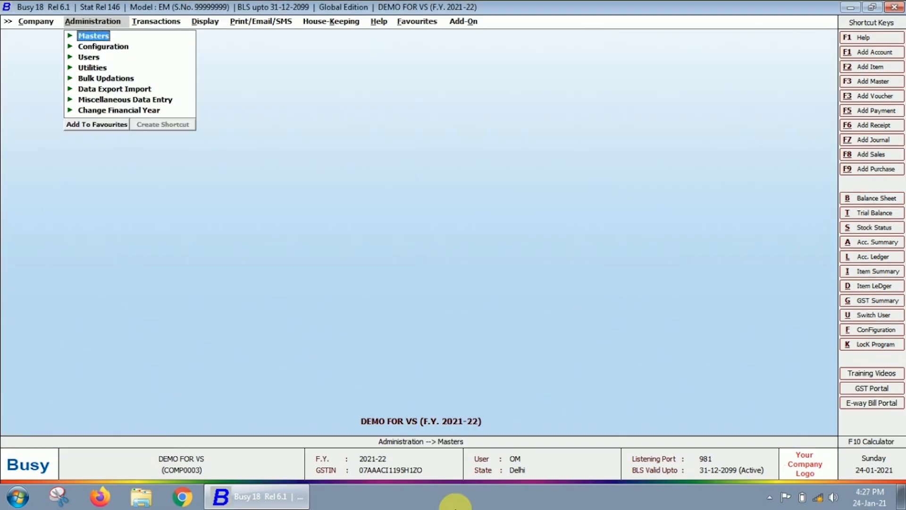
pyautogui.press('Return')
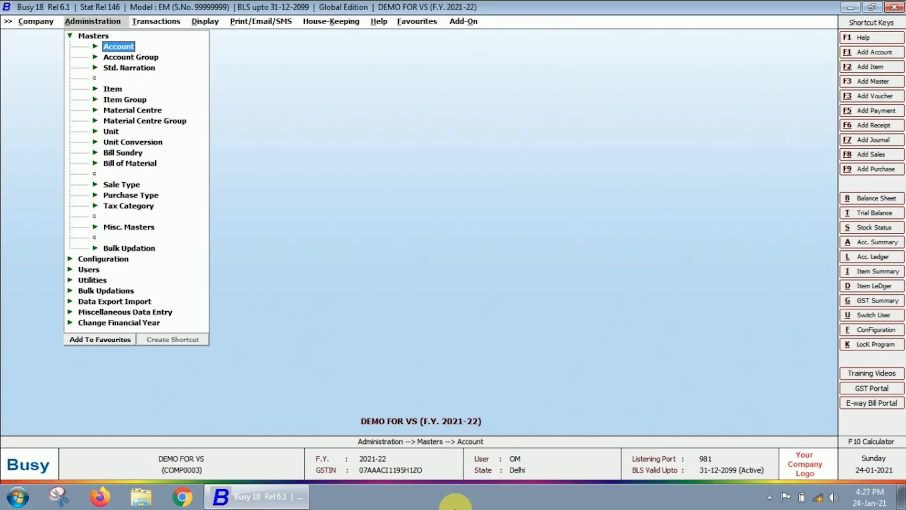
pyautogui.press('Return')
pyautogui.press('Down')
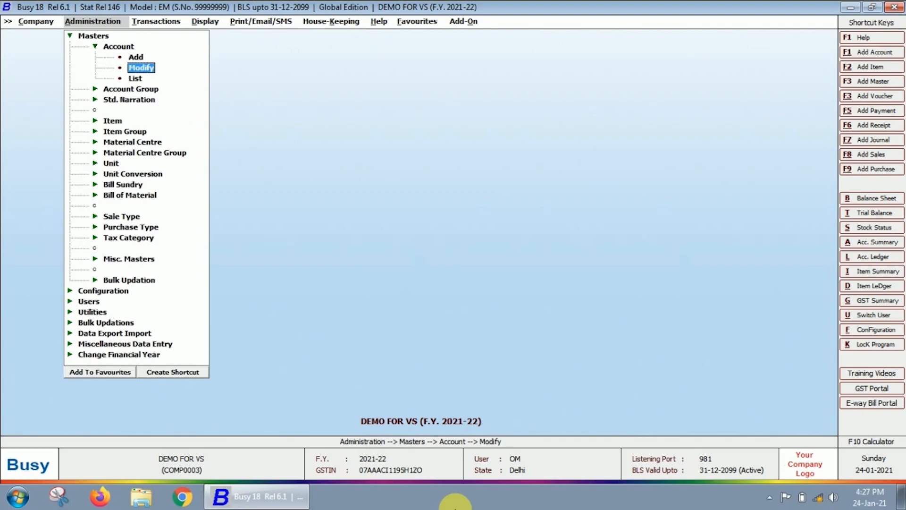
pyautogui.press('Return')
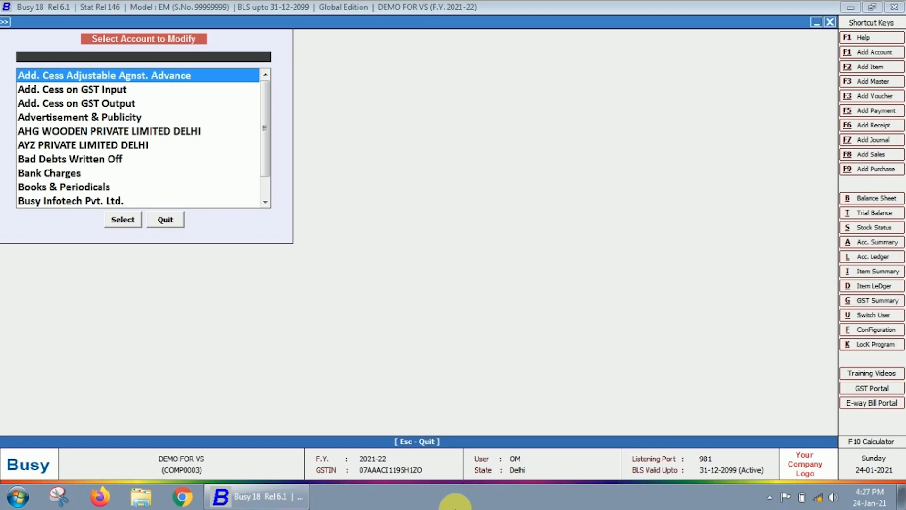
pyautogui.write('PROFESS')
pyautogui.press('Down')
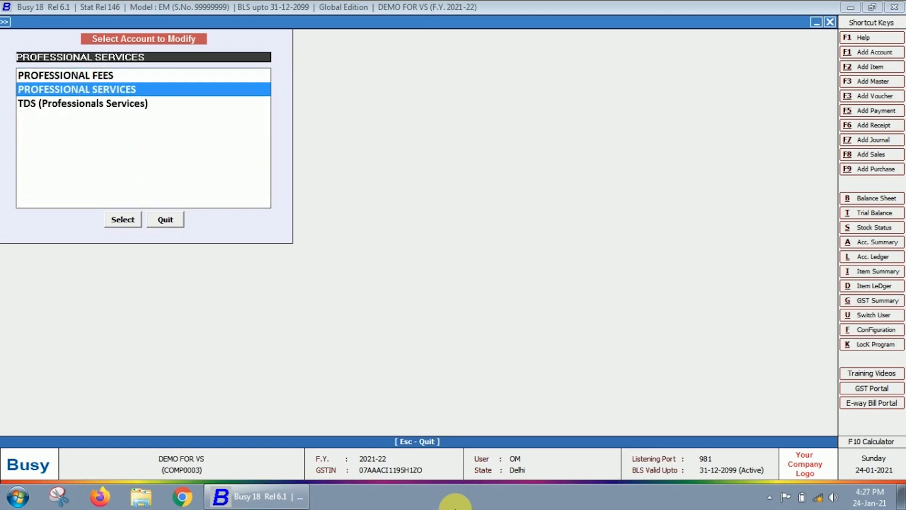
pyautogui.press('Return')
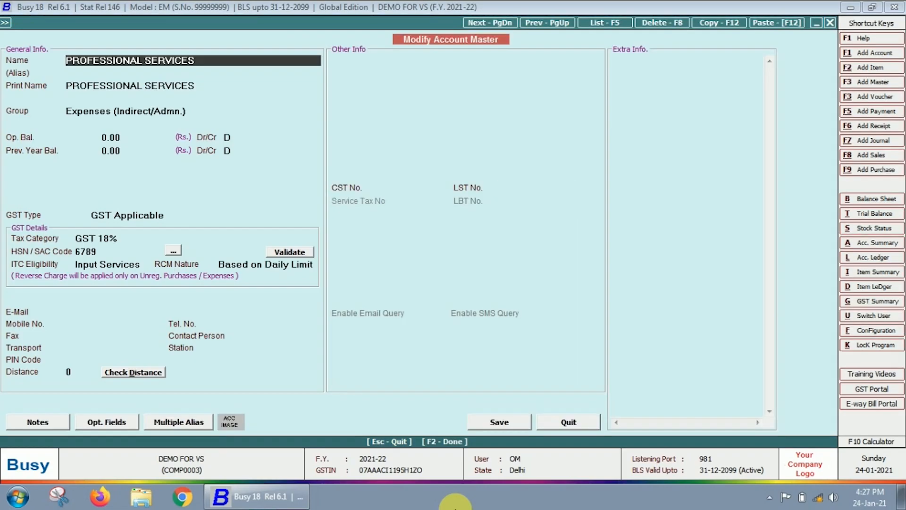
# - Confirm the account's fields, save it, and close the account selection list
pyautogui.press('Return')
pyautogui.press('Return')
pyautogui.press('Return')
pyautogui.press('Return')
pyautogui.press('Return')
pyautogui.press('Return')
pyautogui.press('Return')
pyautogui.press('Return')
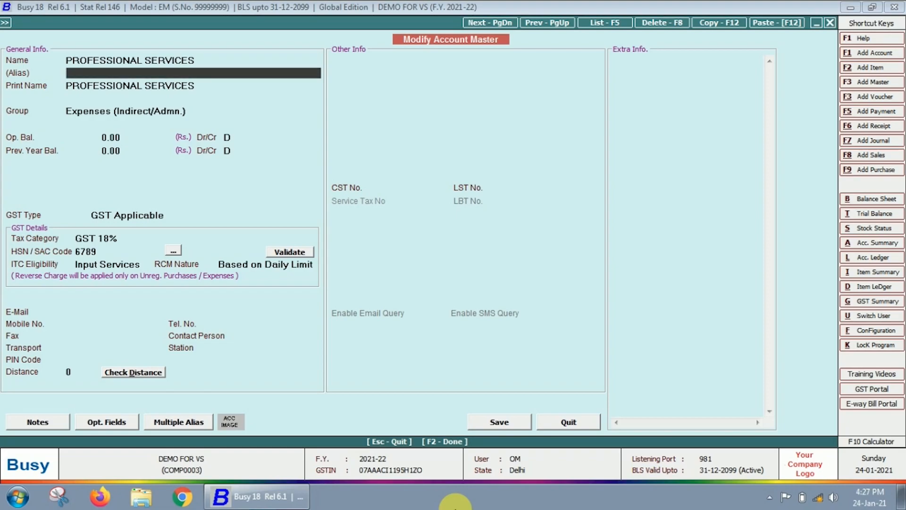
pyautogui.press('Return')
pyautogui.press('Return')
pyautogui.press('Return')
pyautogui.press('Return')
pyautogui.press('Return')
pyautogui.press('Return')
pyautogui.press('Return')
pyautogui.press('Return')
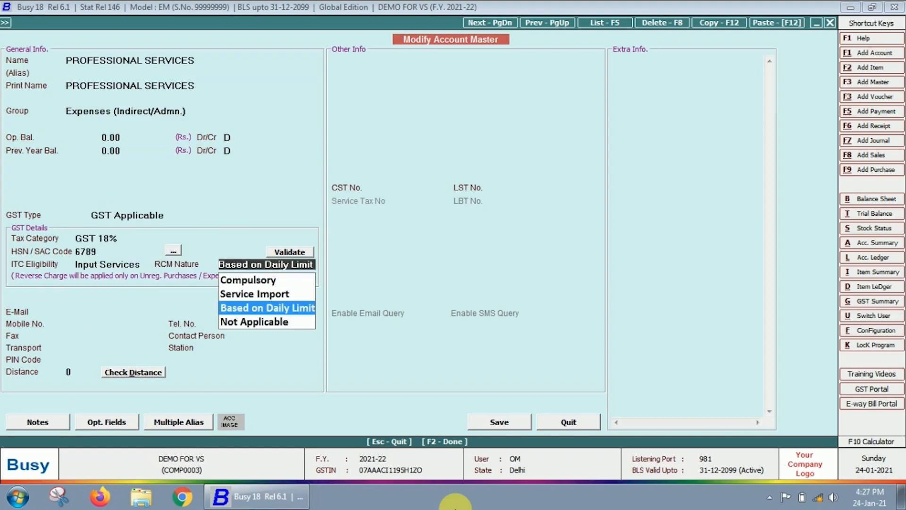
pyautogui.press('Return')
pyautogui.press('Return')
pyautogui.press('Return')
pyautogui.press('Return')
pyautogui.press('Return')
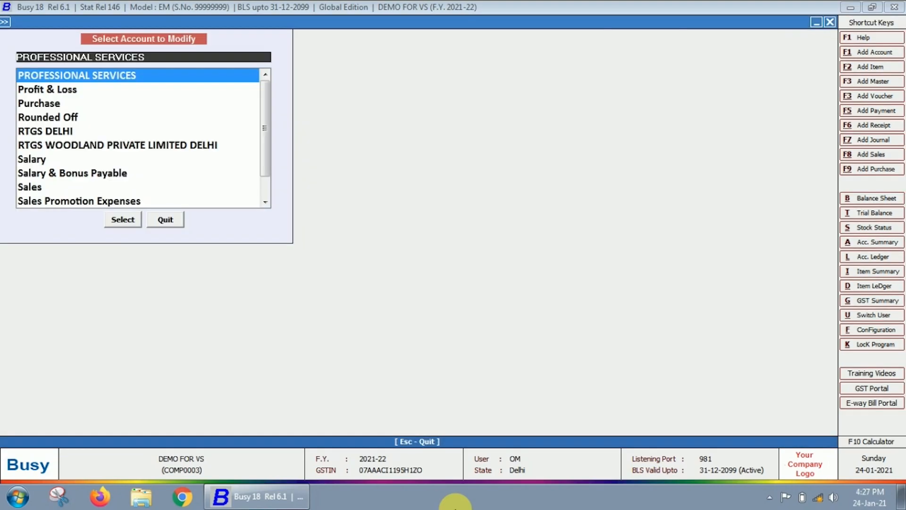
pyautogui.press('Escape')
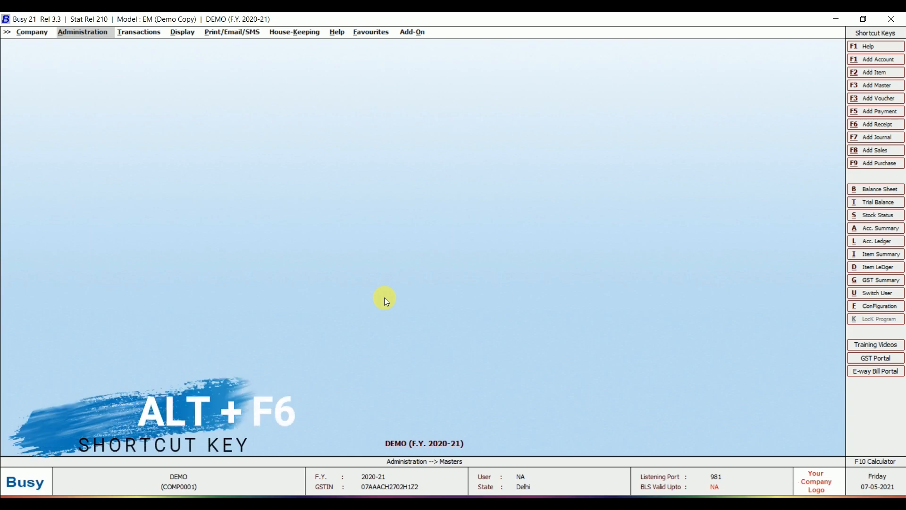
# - Go to Transactions > Receipt to reach the option for adding a receipt voucher
pyautogui.press('Right')
pyautogui.press('Return')
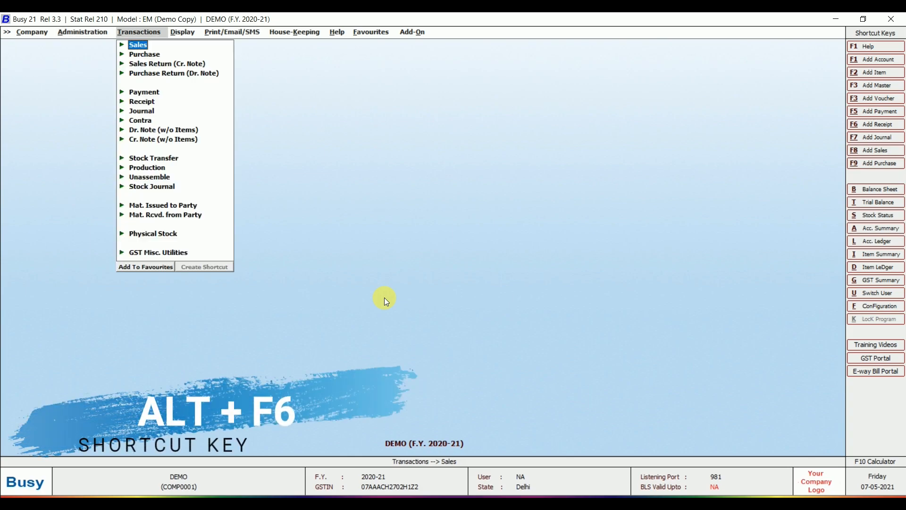
pyautogui.press('Down')
pyautogui.press('Down')
pyautogui.press('Down')
pyautogui.press('Down')
pyautogui.press('Down')
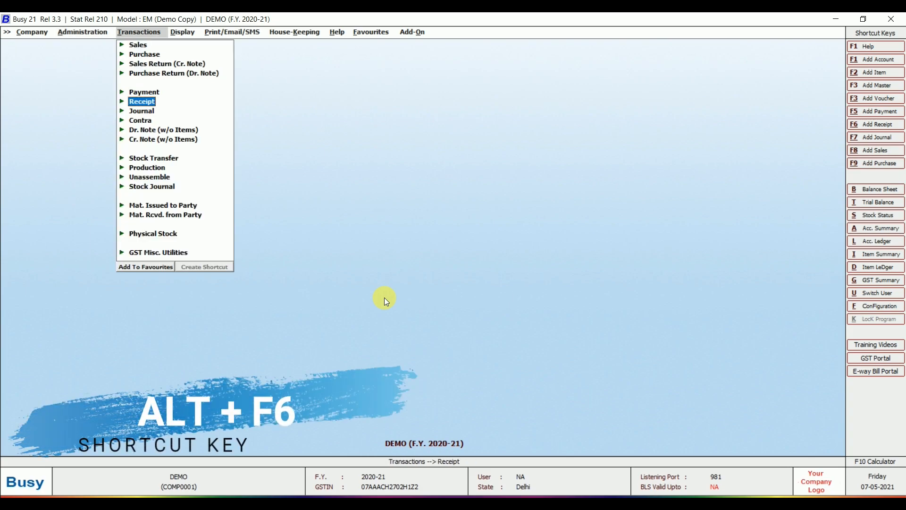
pyautogui.press('Return')
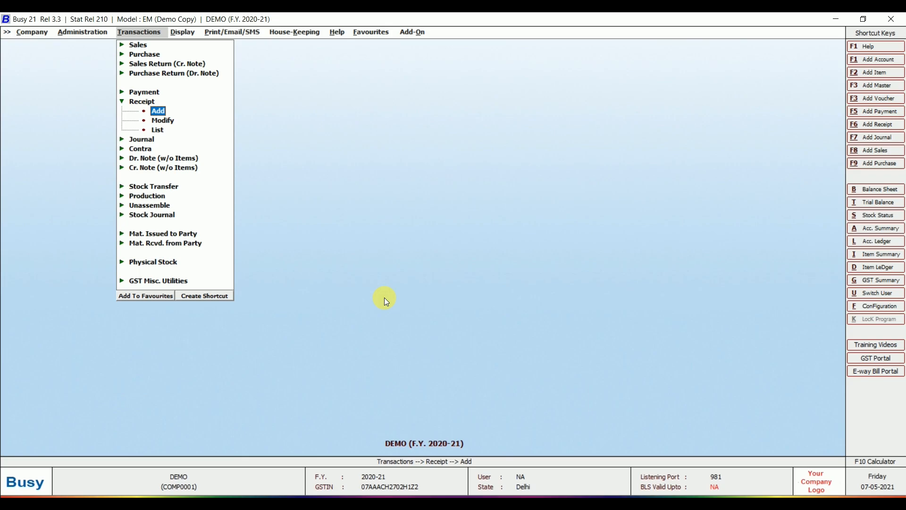
# - Fill the receipt header: Main series, date 01-04-2020, Vch No. RTGS, GST nature Not Applicable
pyautogui.press('Return')
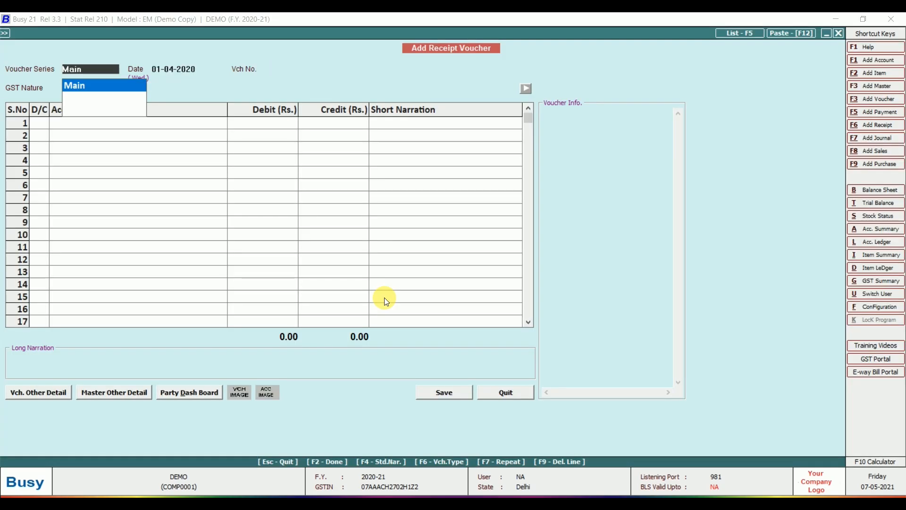
pyautogui.press('Return')
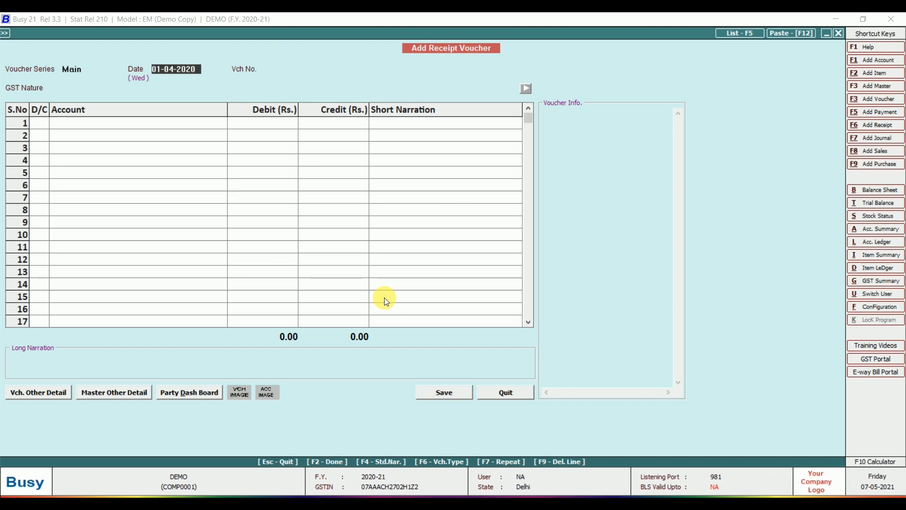
pyautogui.press('Return')
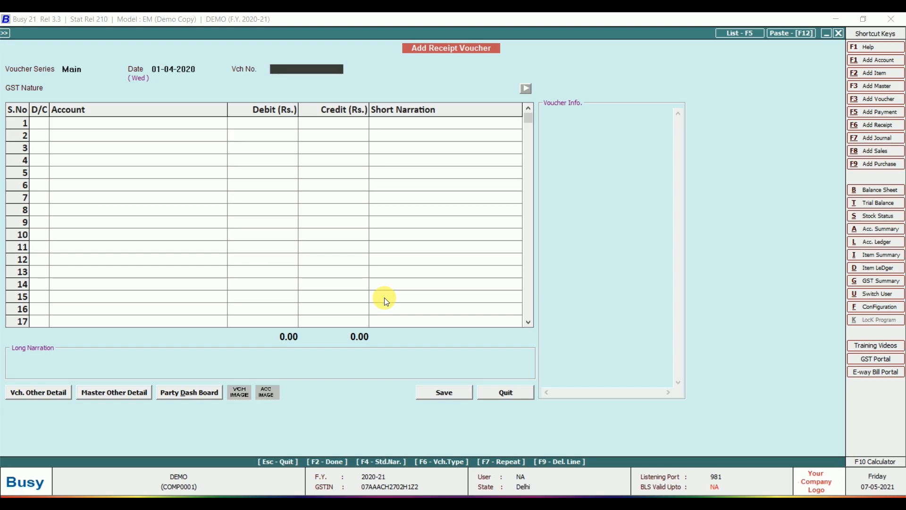
pyautogui.write('000001')
pyautogui.press('BackSpace')
pyautogui.press('BackSpace')
pyautogui.press('BackSpace')
pyautogui.press('BackSpace')
pyautogui.press('BackSpace')
pyautogui.press('BackSpace')
pyautogui.press('BackSpace')
pyautogui.press('BackSpace')
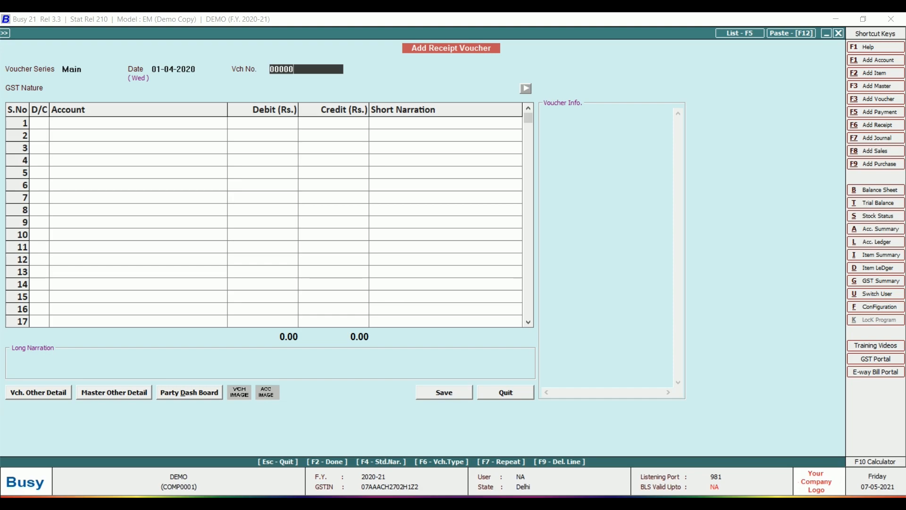
pyautogui.press('Return')
pyautogui.press('Return')
pyautogui.write('NEFT')
pyautogui.press('BackSpace')
pyautogui.press('BackSpace')
pyautogui.press('BackSpace')
pyautogui.press('BackSpace')
pyautogui.write('RTGS')
pyautogui.press('Return')
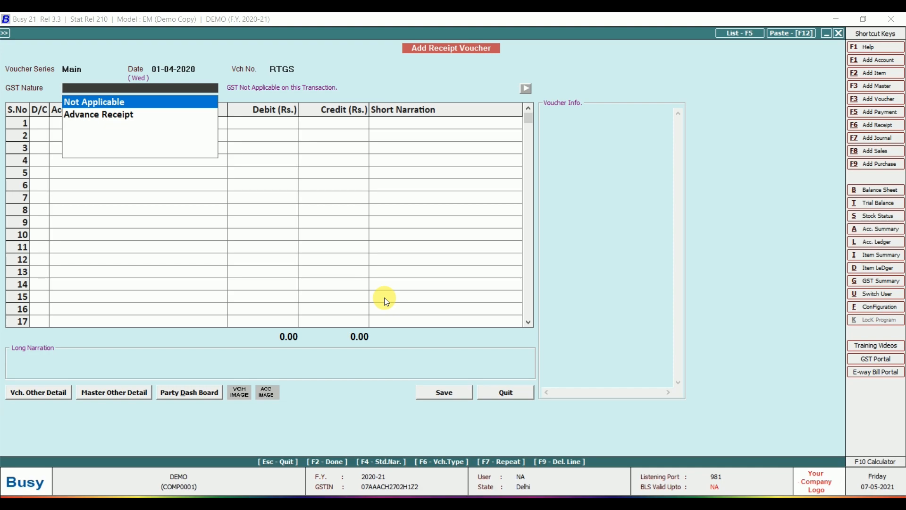
pyautogui.press('Return')
pyautogui.press('Return')
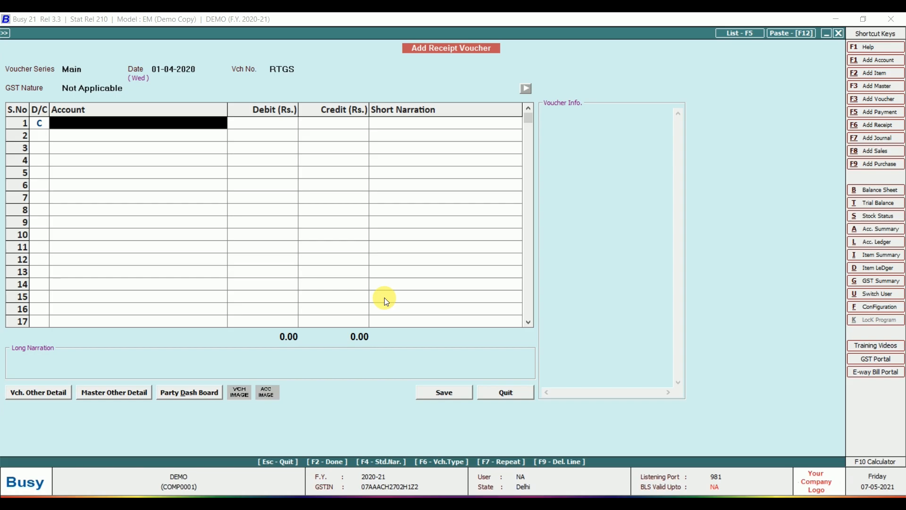
# - Credit SHYAM & CO. with 5,00,000
pyautogui.write('sHYA')
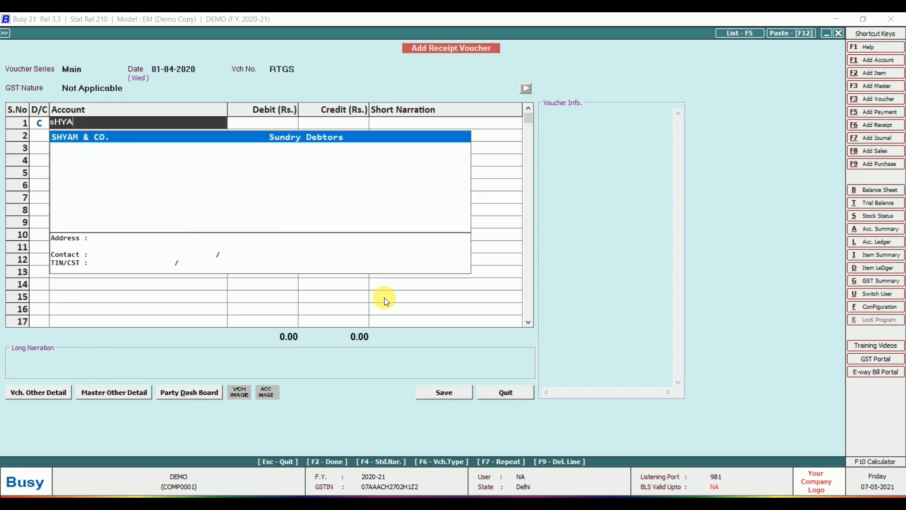
pyautogui.press('Return')
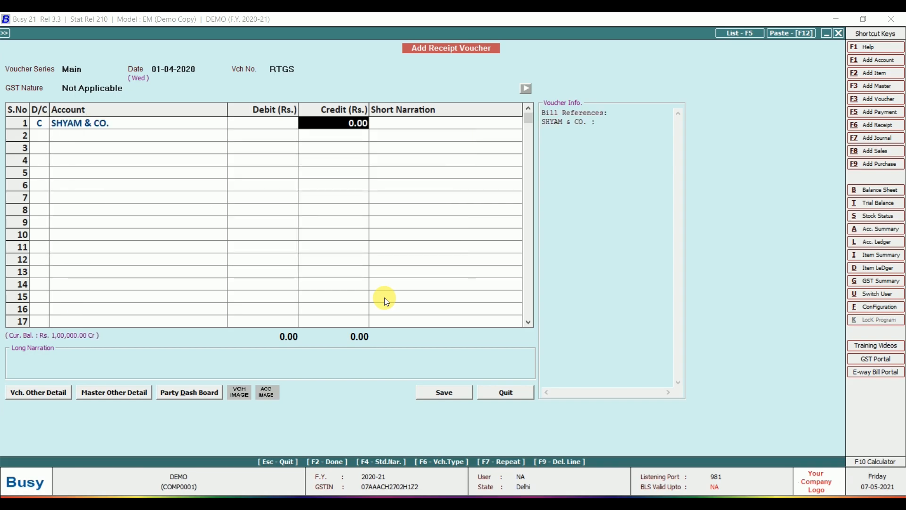
pyautogui.write('500000')
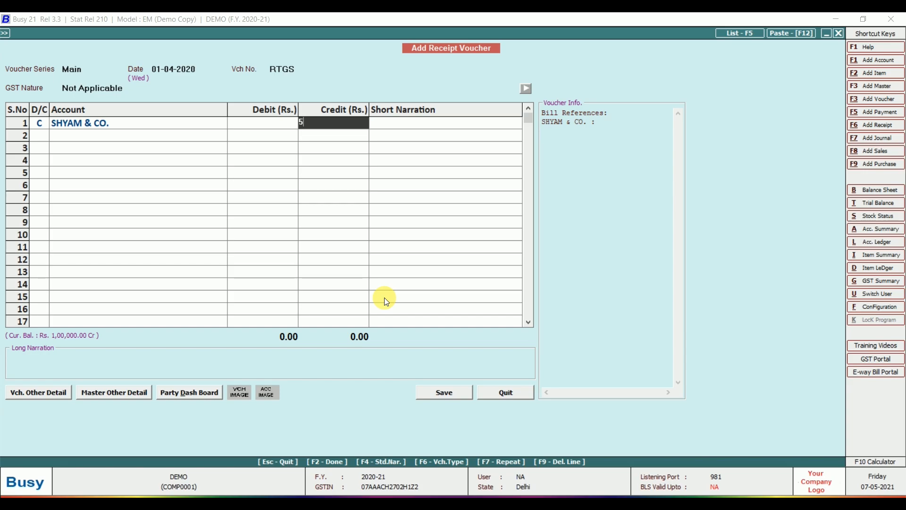
pyautogui.press('Return')
pyautogui.press('Return')
pyautogui.press('Return')
pyautogui.press('Return')
pyautogui.press('Return')
pyautogui.press('Return')
pyautogui.press('Return')
pyautogui.press('Return')
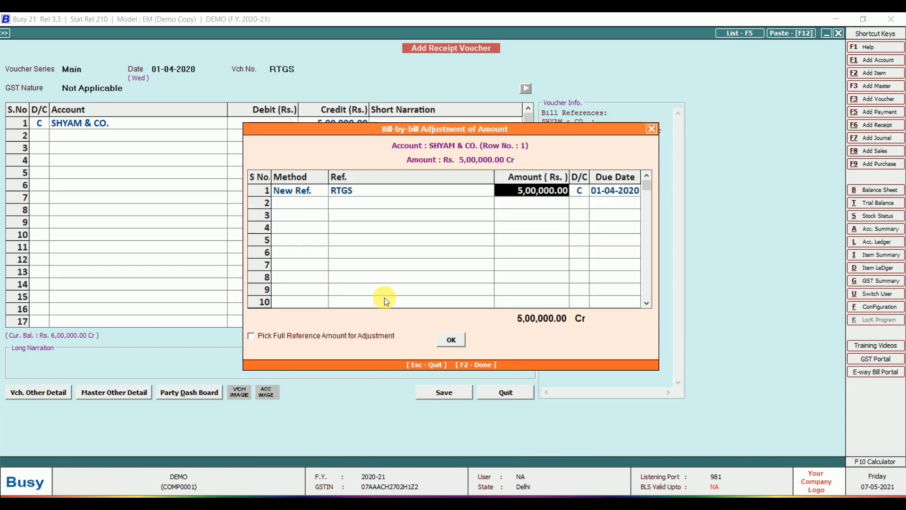
pyautogui.press('Return')
pyautogui.press('Return')
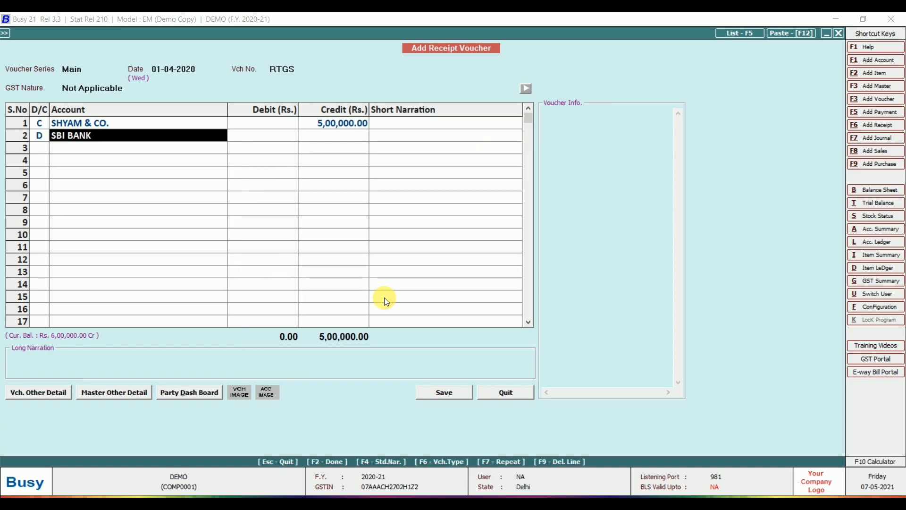
# - Debit SBI BANK with the matching 5,00,000 and save the receipt voucher
pyautogui.press('BackSpace')
pyautogui.press('Down')
pyautogui.press('Down')
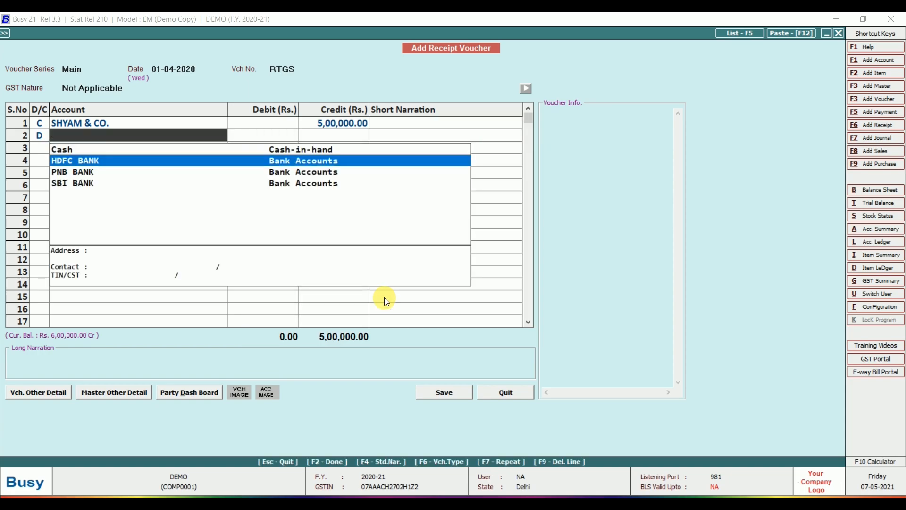
pyautogui.press('Down')
pyautogui.press('Up')
pyautogui.press('Up')
pyautogui.press('Down')
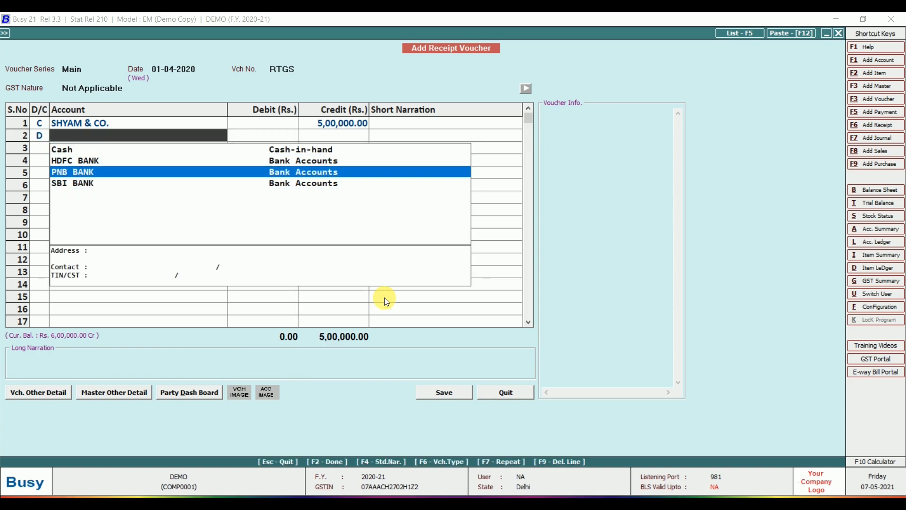
pyautogui.press('Down')
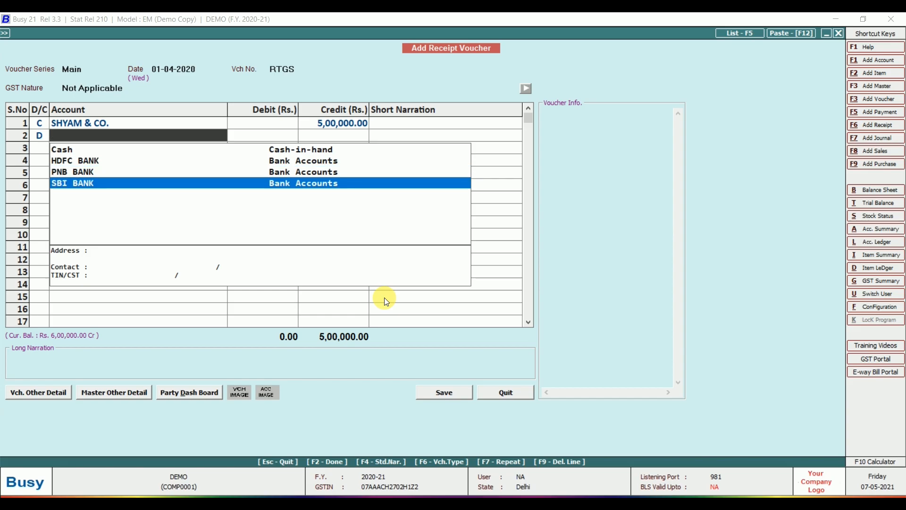
pyautogui.press('Return')
pyautogui.press('Return')
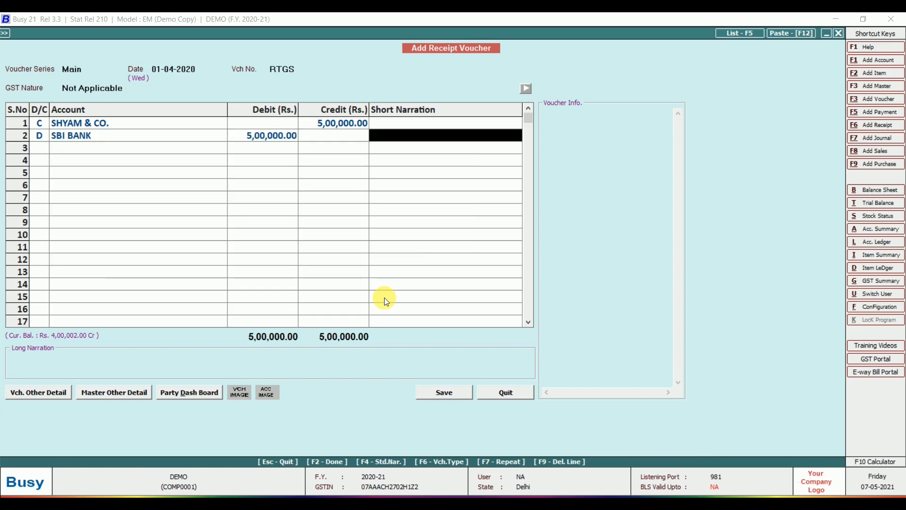
pyautogui.press('Return')
pyautogui.press('Return')
pyautogui.press('Return')
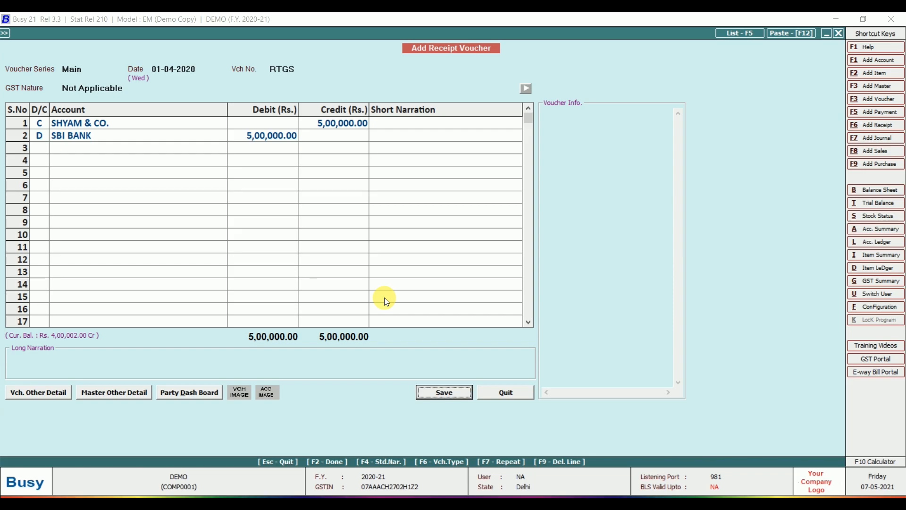
pyautogui.press('Return')
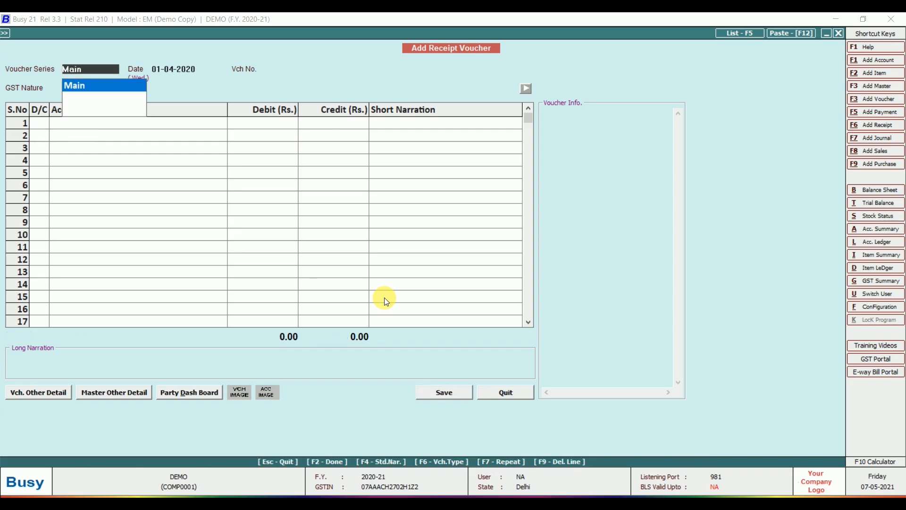
# - Close the receipt form and start adding a new payment voucher
pyautogui.press('Escape')
pyautogui.press('Escape')
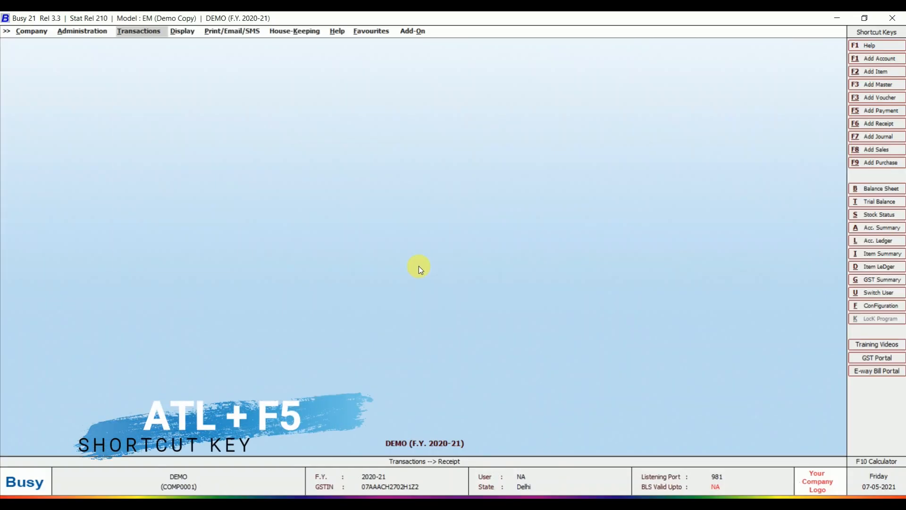
pyautogui.press('Return')
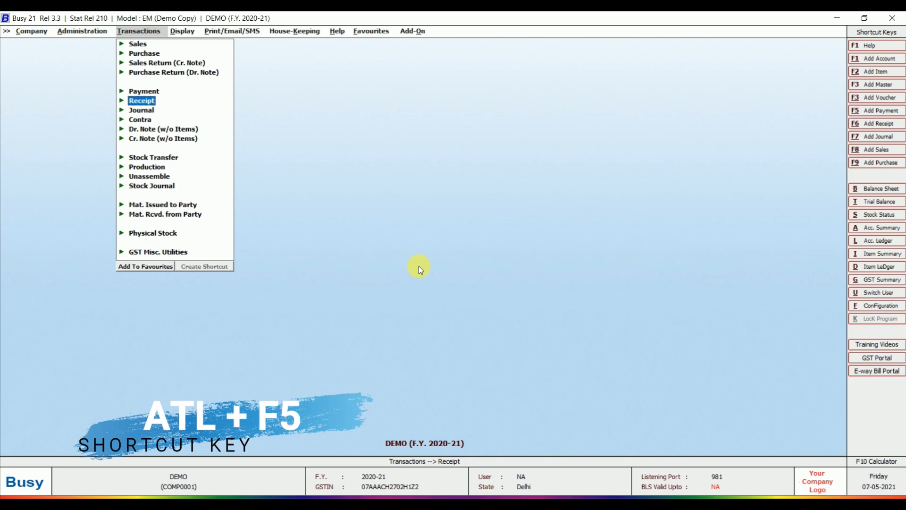
pyautogui.press('Up')
pyautogui.press('Return')
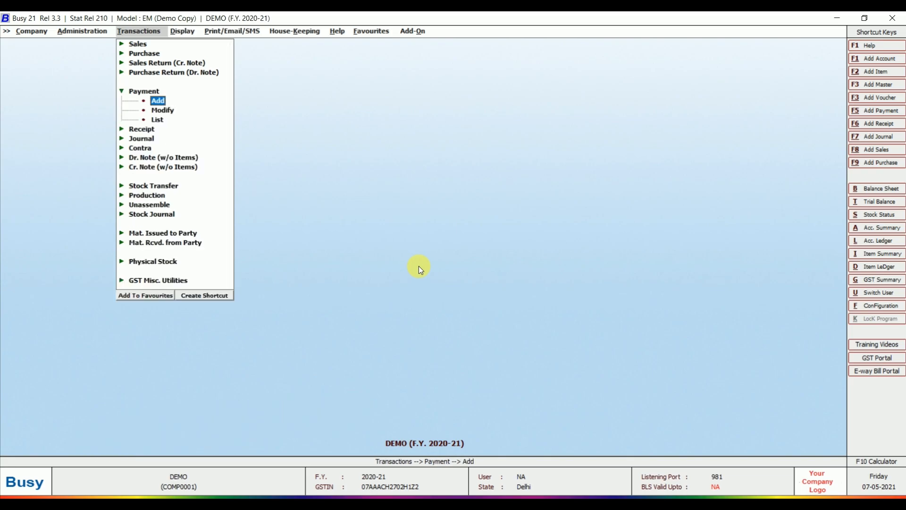
pyautogui.press('Return')
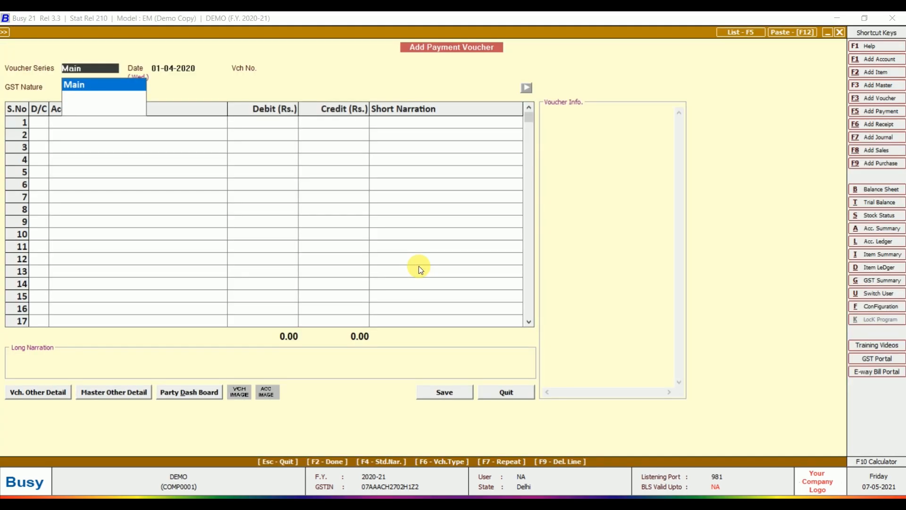
# - Set the payment header: Main series, date 01-04-2020, Vch No. NEFT, GST Not Applicable
pyautogui.press('Return')
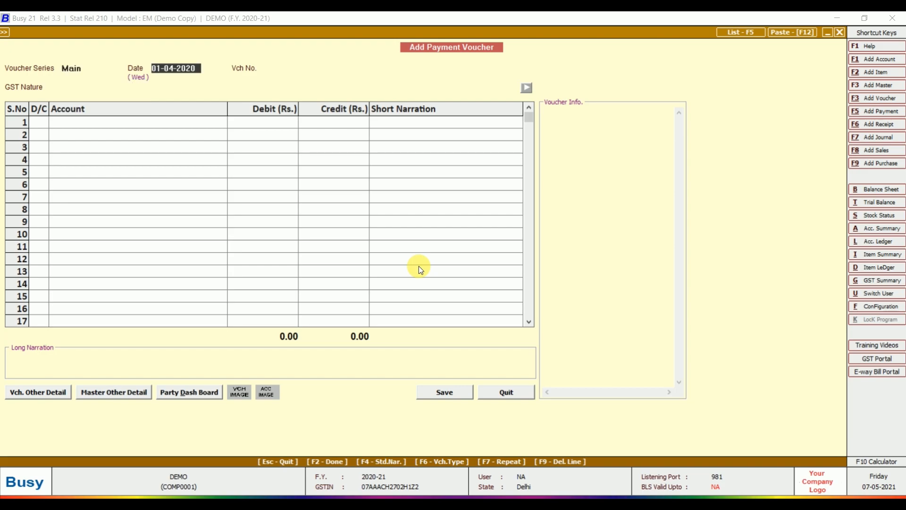
pyautogui.press('Return')
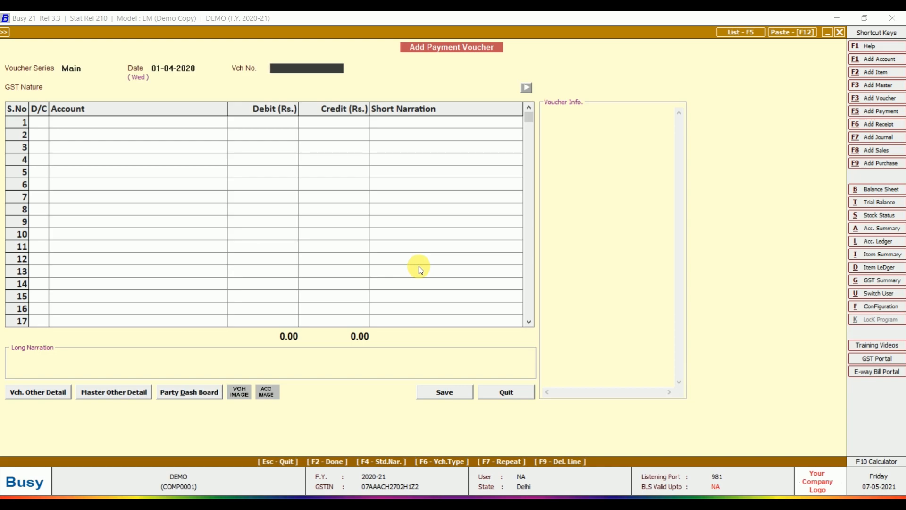
pyautogui.write('NEFT')
pyautogui.press('Return')
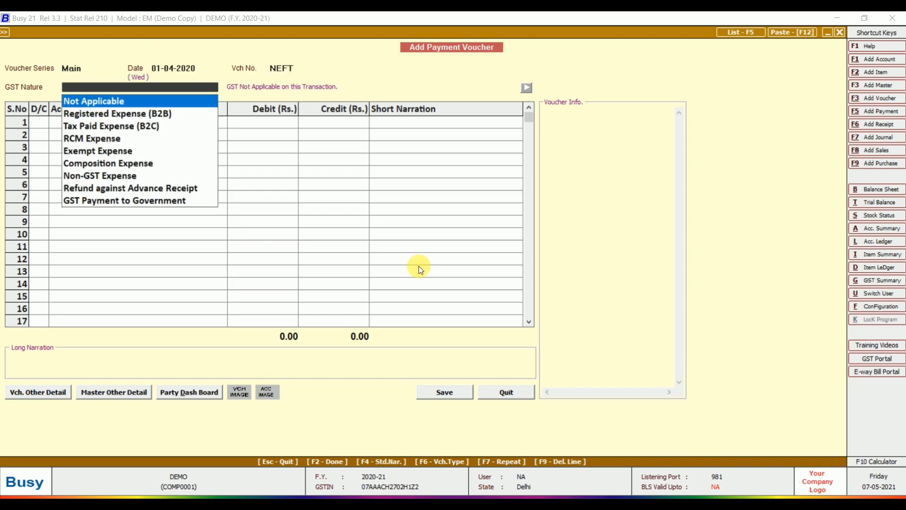
pyautogui.press('Return')
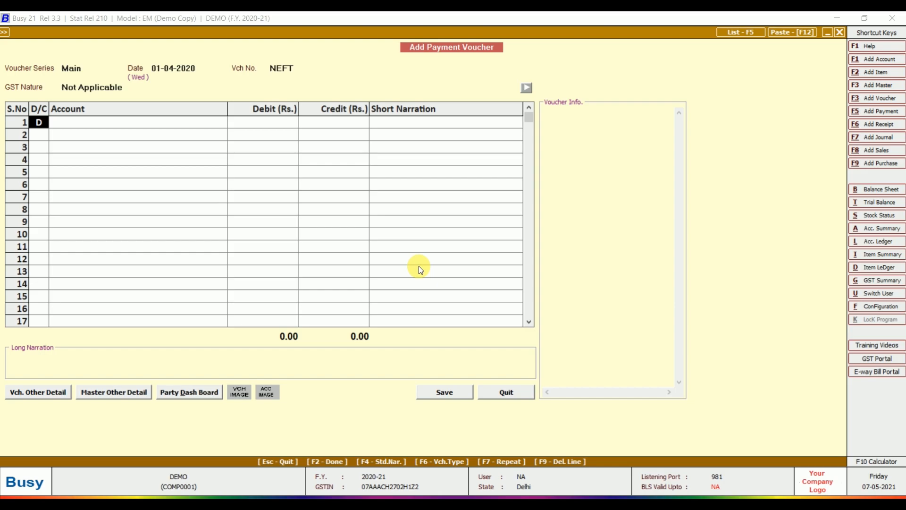
# - Debit RS ENTERPRISES 3,00,000 and credit HDFC BANK the same amount
pyautogui.press('Return')
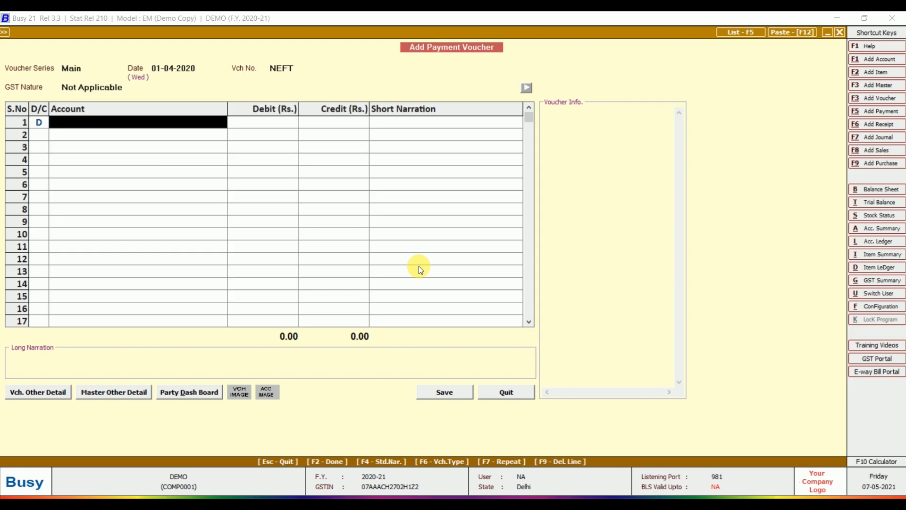
pyautogui.write('RS')
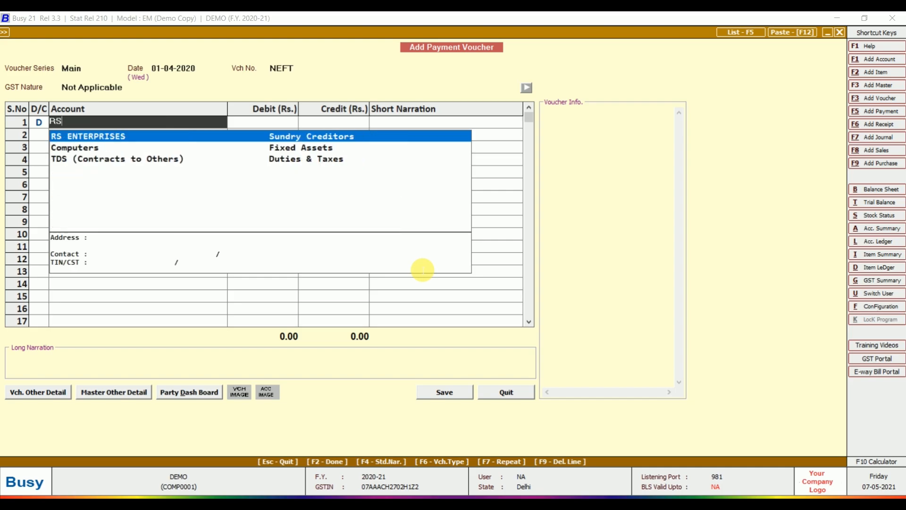
pyautogui.press('Return')
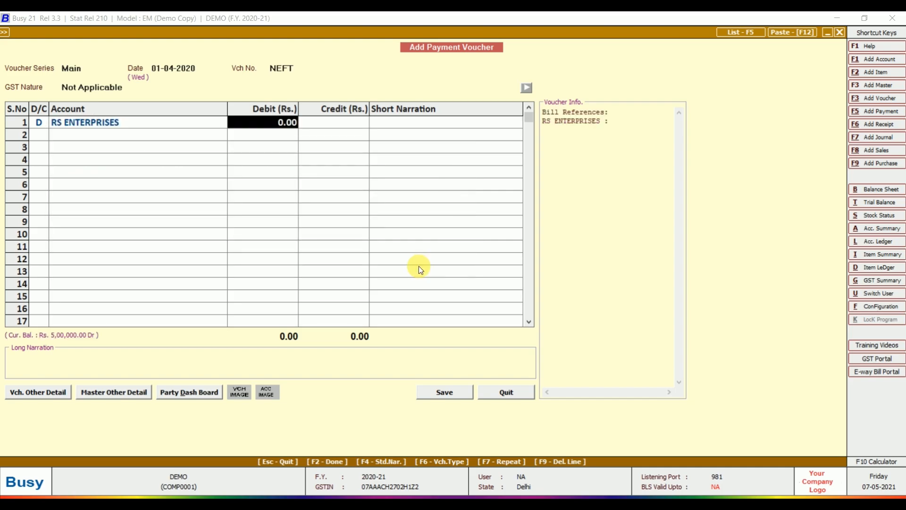
pyautogui.write('300000')
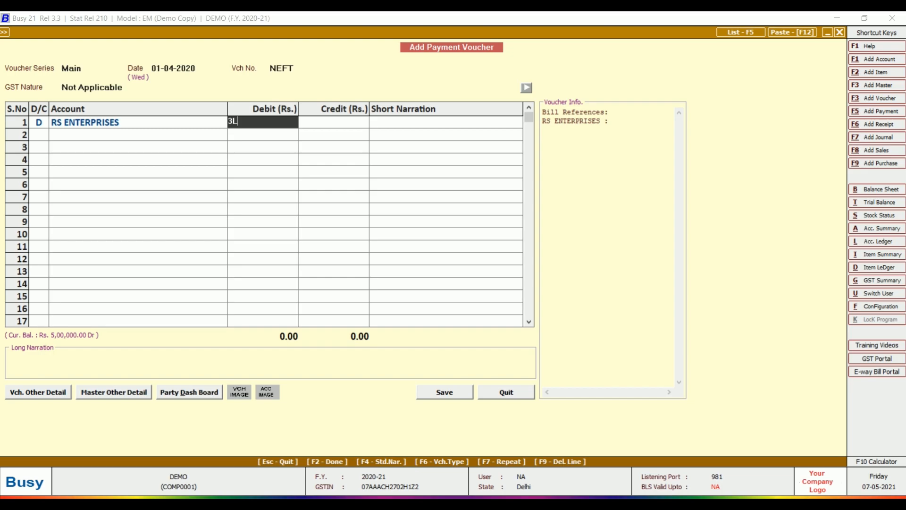
pyautogui.press('Return')
pyautogui.press('Return')
pyautogui.press('Return')
pyautogui.press('Return')
pyautogui.press('Return')
pyautogui.press('Return')
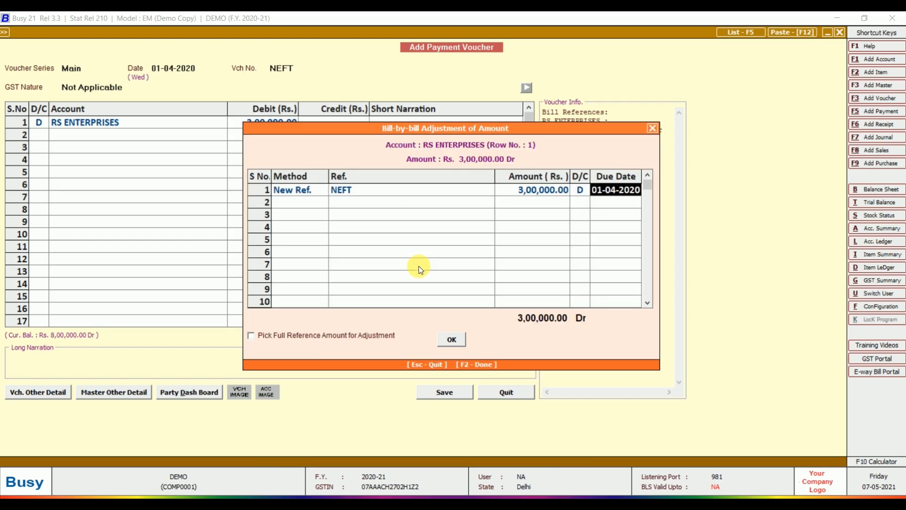
pyautogui.press('Return')
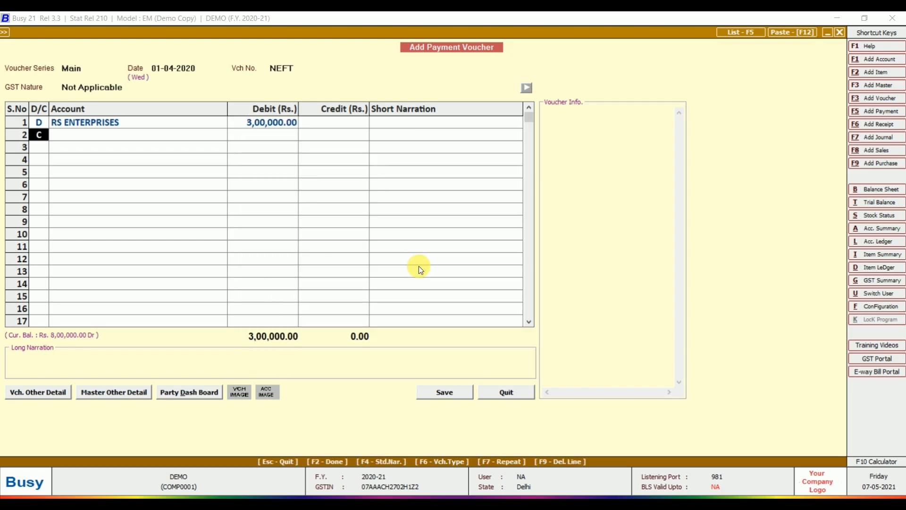
pyautogui.press('Return')
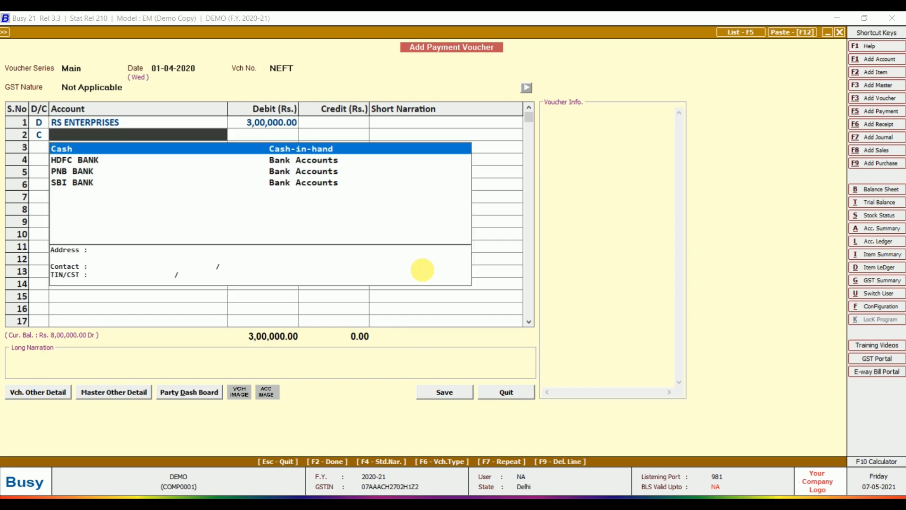
pyautogui.press('Down')
pyautogui.press('Down')
pyautogui.press('Down')
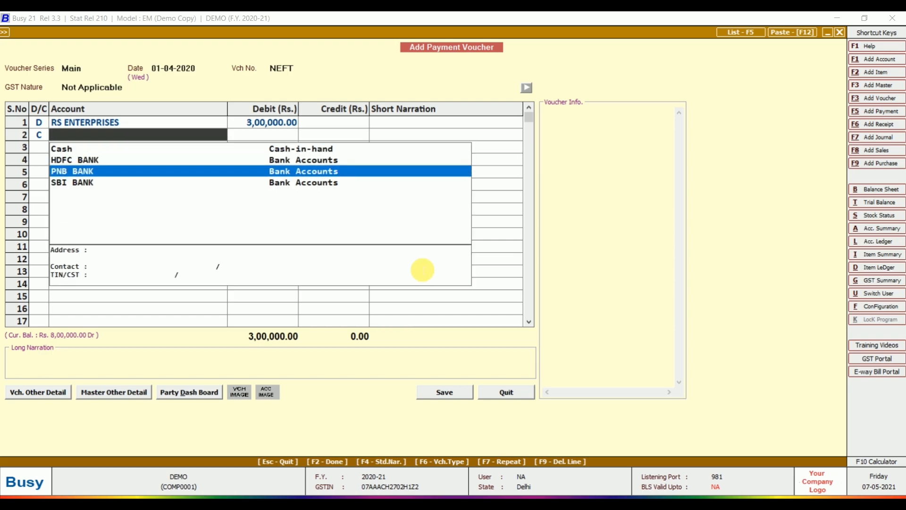
pyautogui.press('Up')
pyautogui.press('Up')
pyautogui.press('Return')
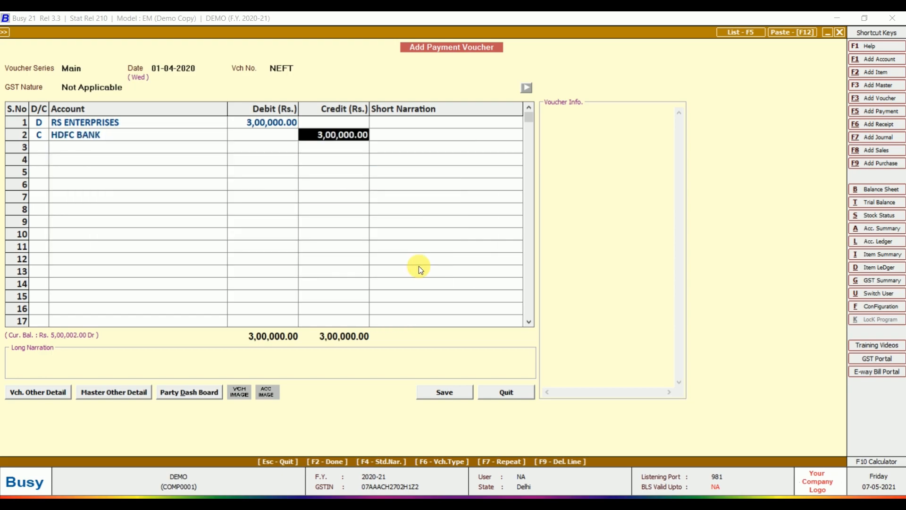
pyautogui.press('Return')
pyautogui.press('Return')
pyautogui.press('Return')
pyautogui.press('Return')
pyautogui.press('Return')
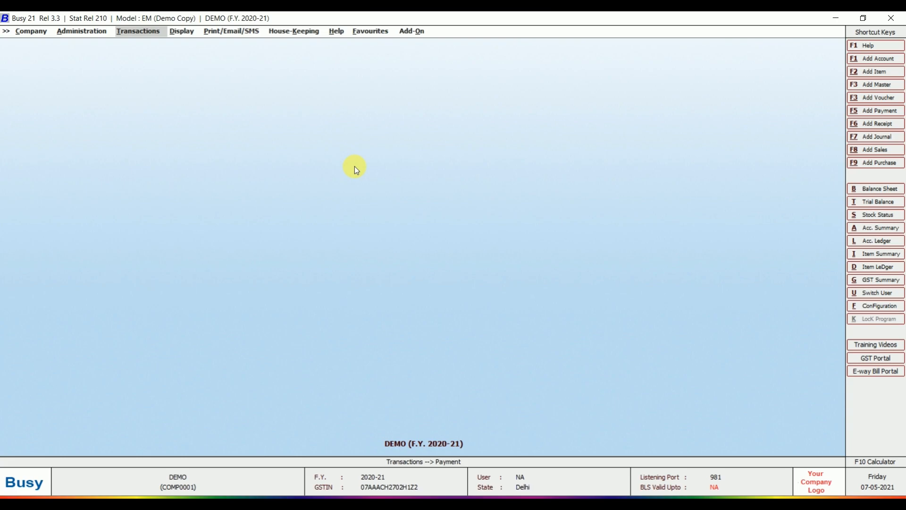
# - Start a new contra voucher in the Main series
pyautogui.press('Return')
pyautogui.press('Down')
pyautogui.press('Down')
pyautogui.press('Down')
pyautogui.press('Return')
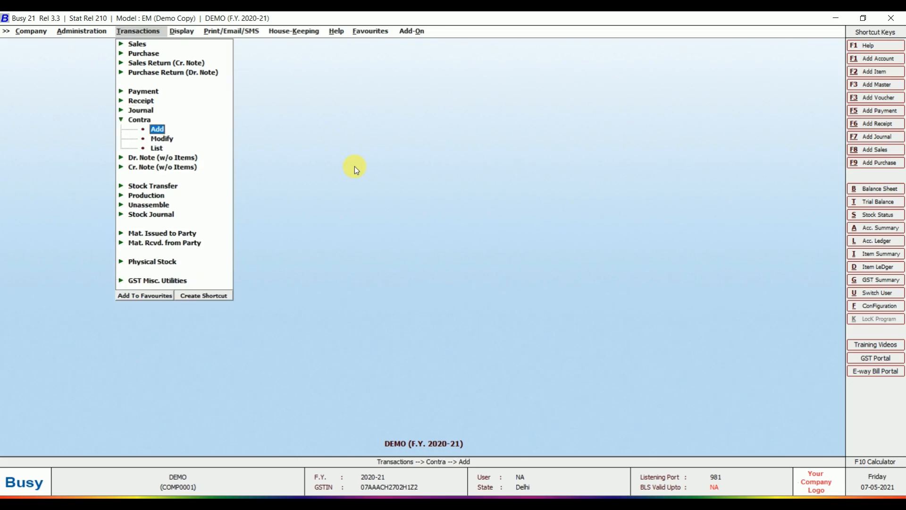
pyautogui.press('Return')
pyautogui.press('Return')
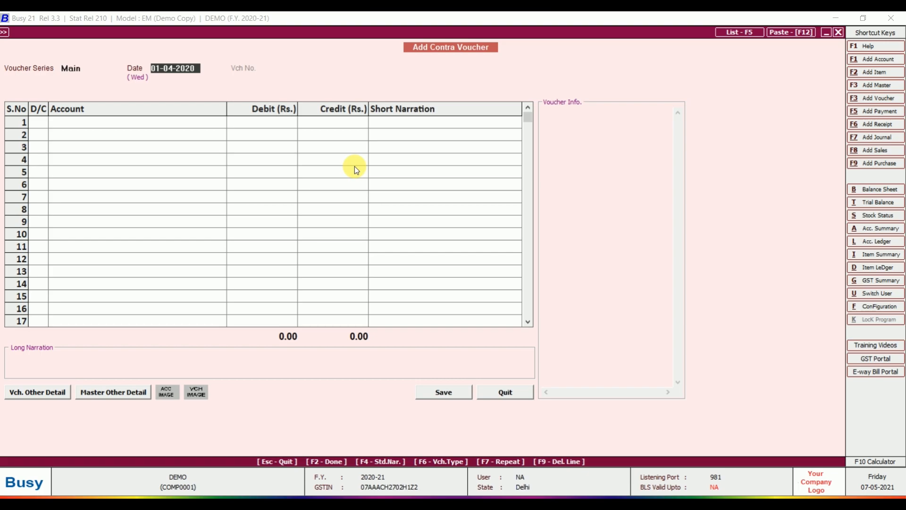
pyautogui.press('Return')
pyautogui.press('Return')
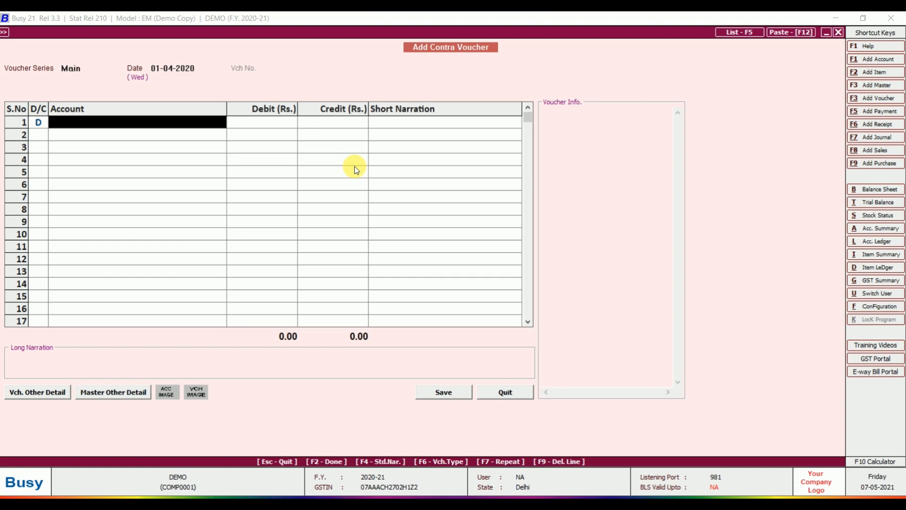
# - Debit PNB BANK with 2,00,000
pyautogui.press('space')
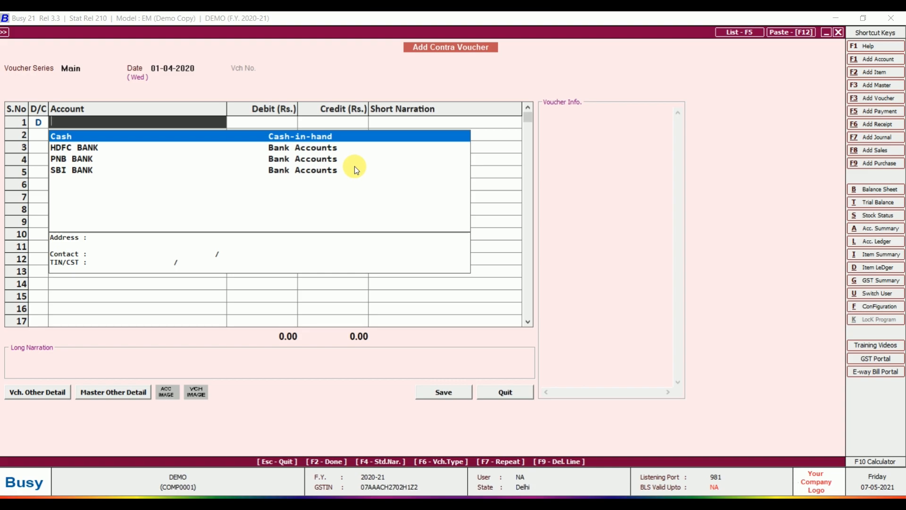
pyautogui.press('Down')
# - Credit SBI BANK 2,00,000, save the contra voucher and close the form
pyautogui.press('Down')
pyautogui.press('Return')
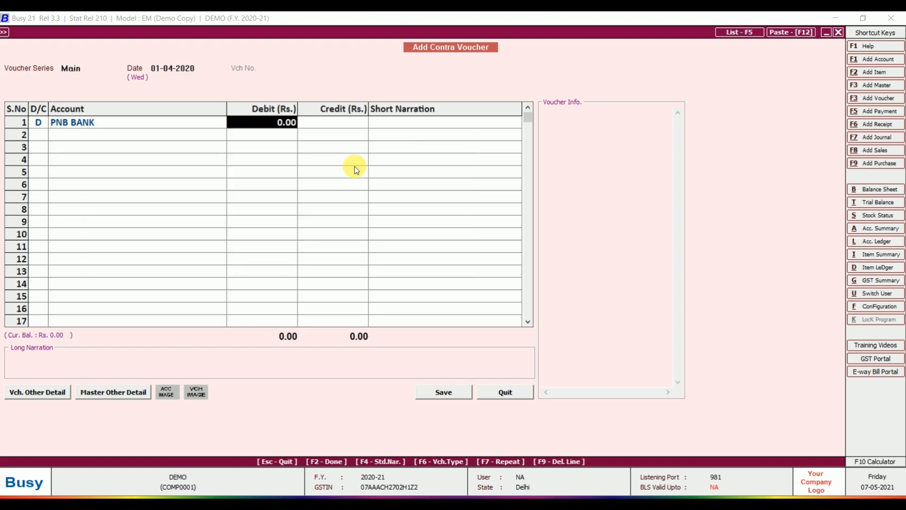
pyautogui.write('200000')
pyautogui.press('Return')
pyautogui.press('Return')
pyautogui.press('Return')
pyautogui.press('Down')
pyautogui.press('Down')
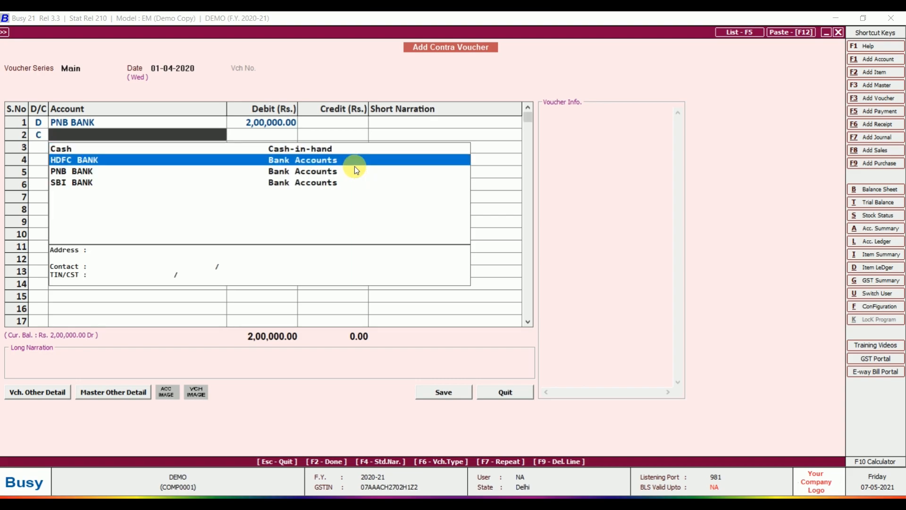
pyautogui.press('Down')
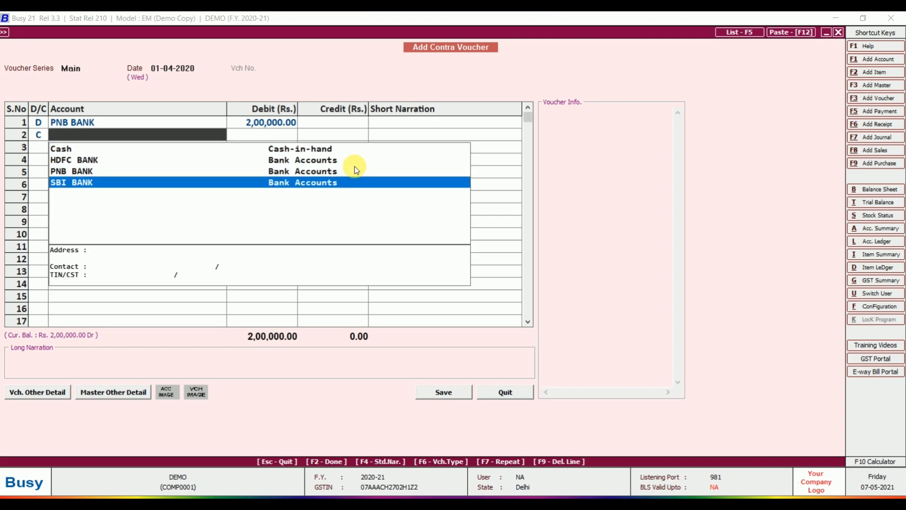
pyautogui.press('Return')
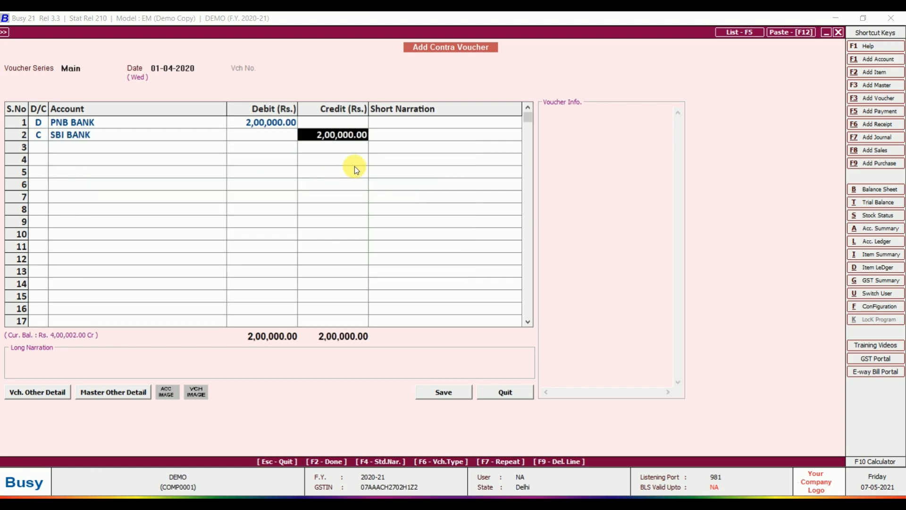
pyautogui.press('Return')
pyautogui.press('Return')
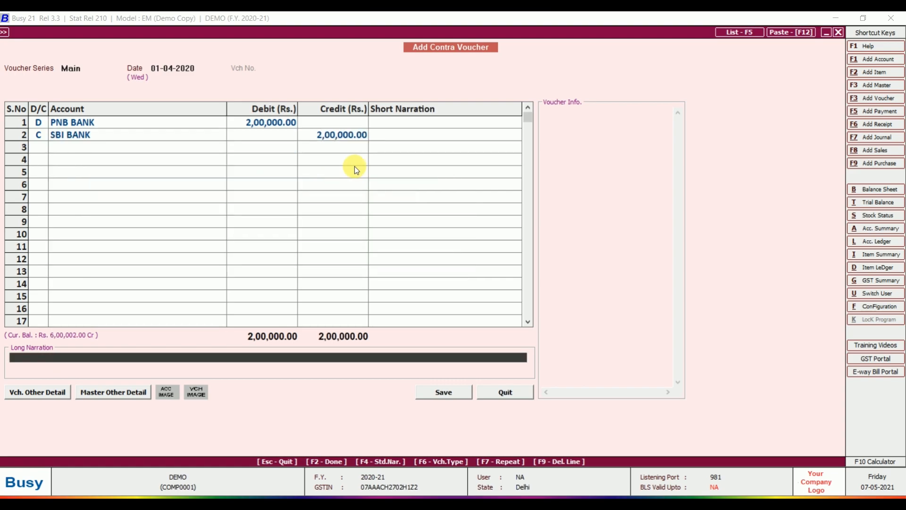
pyautogui.press('Return')
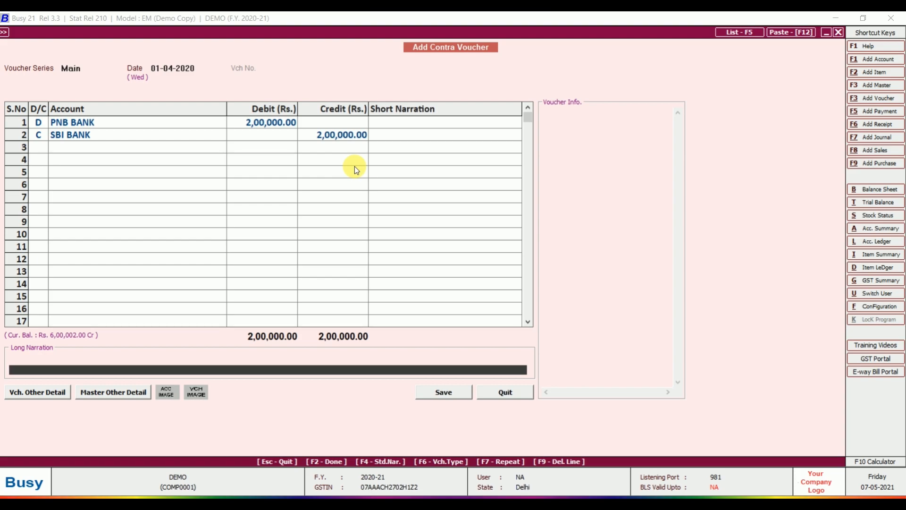
pyautogui.press('Return')
pyautogui.press('Return')
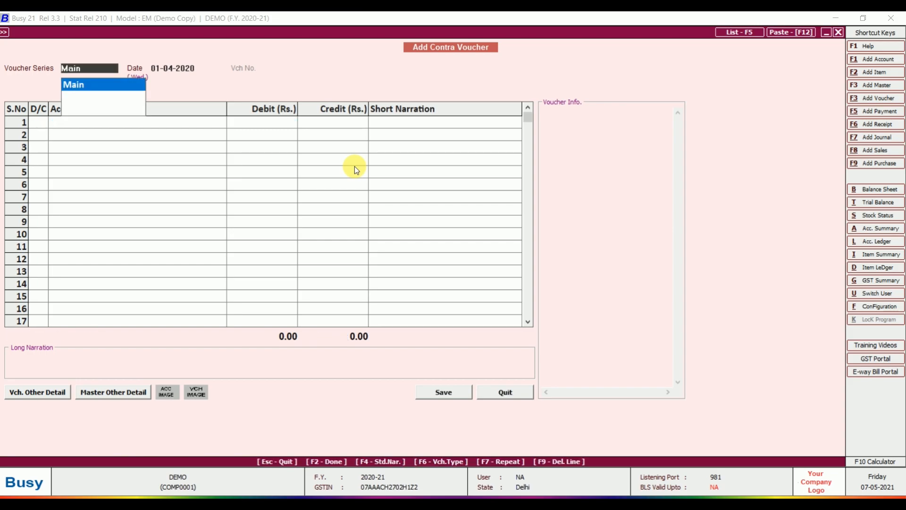
pyautogui.press('Escape')
pyautogui.press('Escape')
pyautogui.press('Escape')
pyautogui.press('Escape')
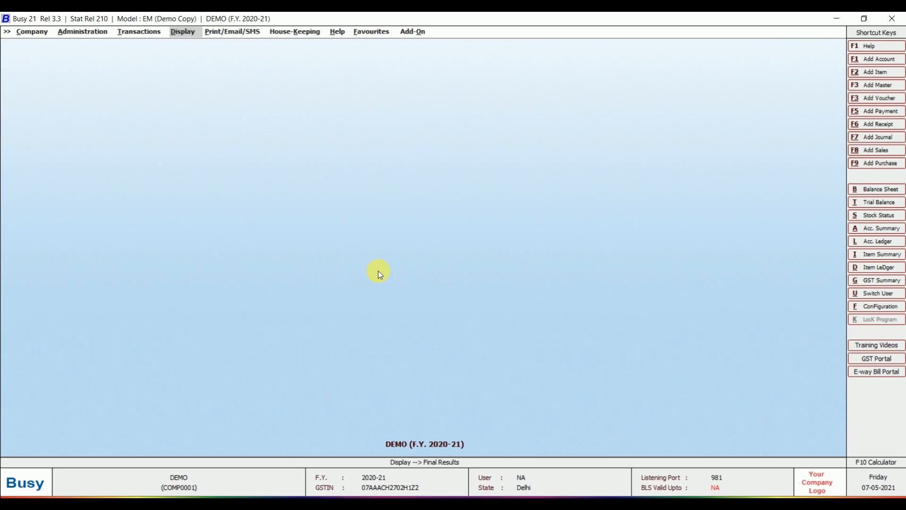
# - Start a new journal voucher dated 01-04-2020 with Alt+F7
pyautogui.hotkey('alt', 'F7')
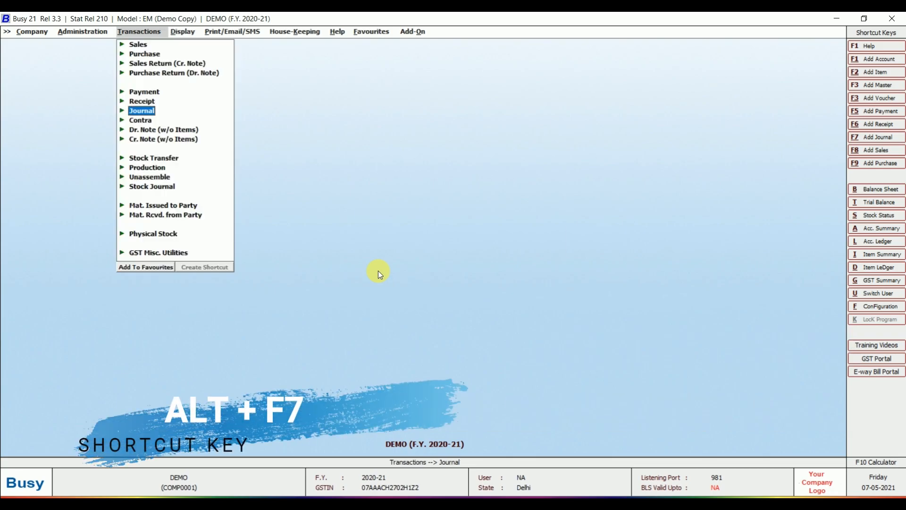
pyautogui.press('Return')
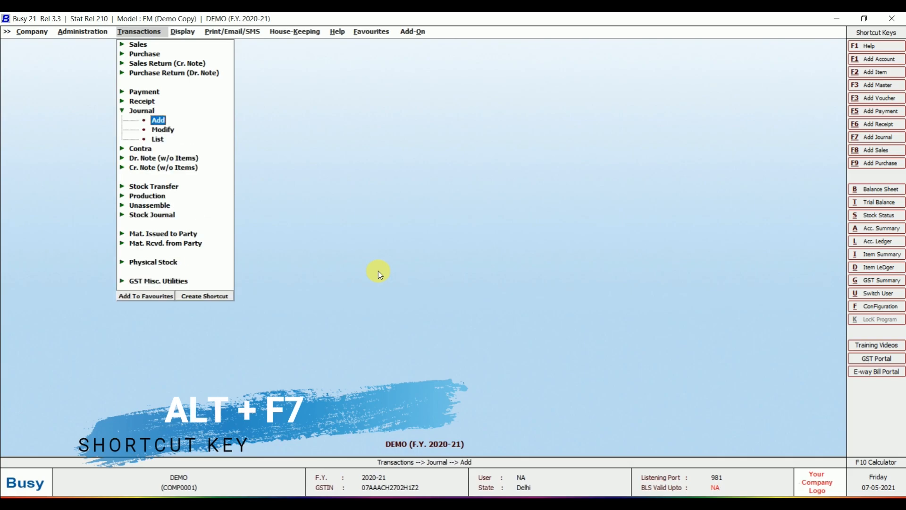
pyautogui.press('Return')
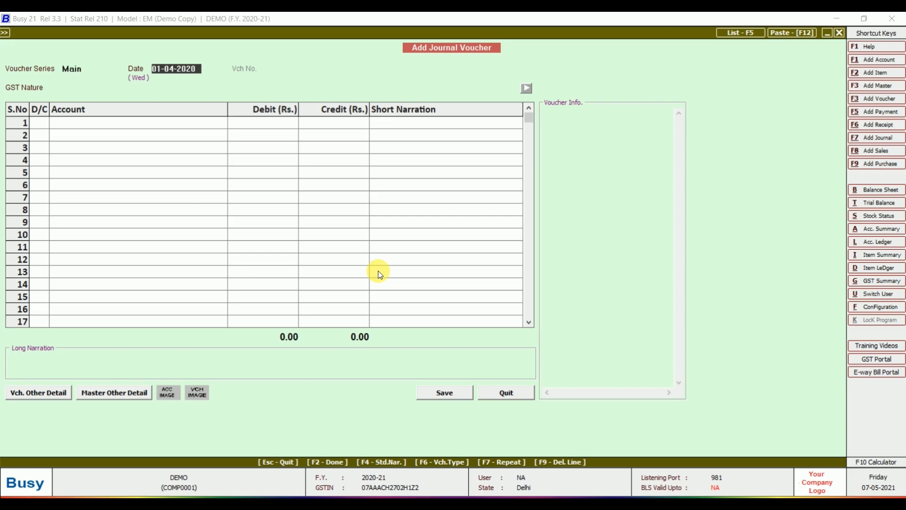
pyautogui.press('Return')
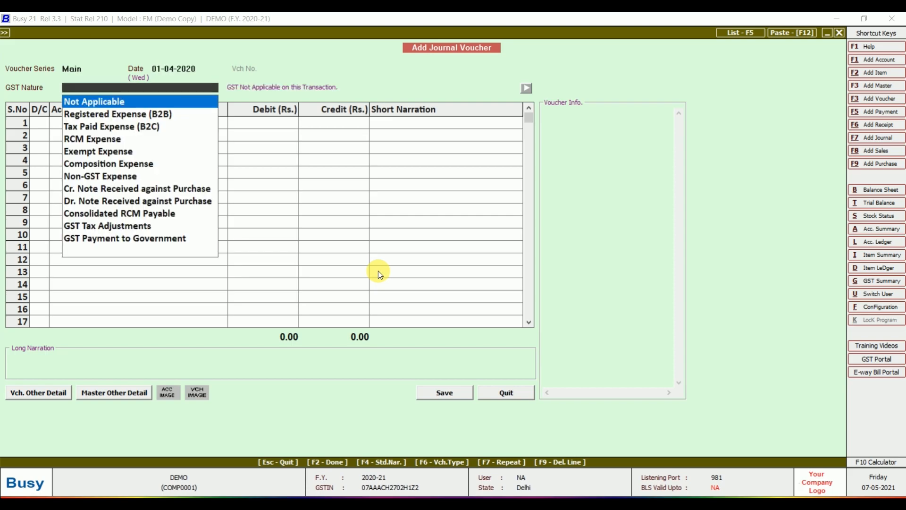
# - Choose Not Applicable as the journal voucher's GST nature
pyautogui.press('Down')
pyautogui.press('Down')
pyautogui.press('Down')
pyautogui.press('Down')
pyautogui.press('Down')
pyautogui.press('Down')
pyautogui.press('Down')
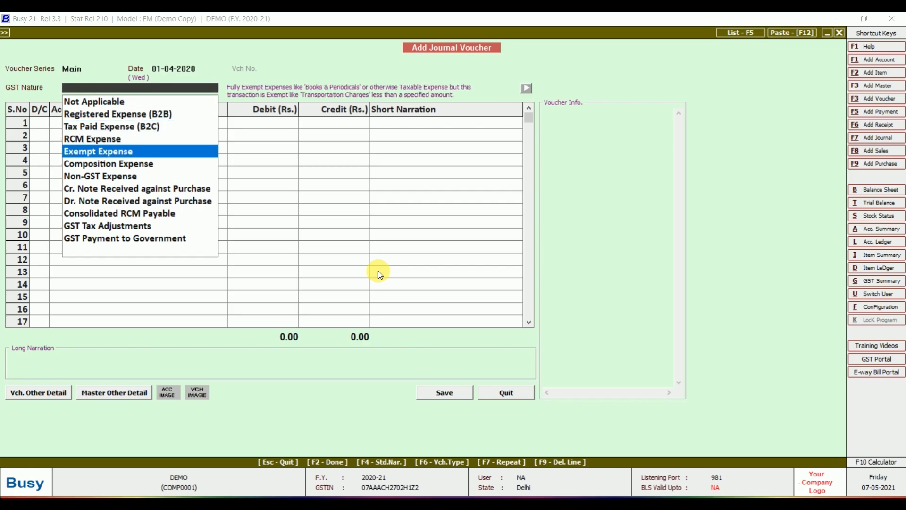
pyautogui.press('Down')
pyautogui.press('Down')
pyautogui.press('Down')
pyautogui.press('Down')
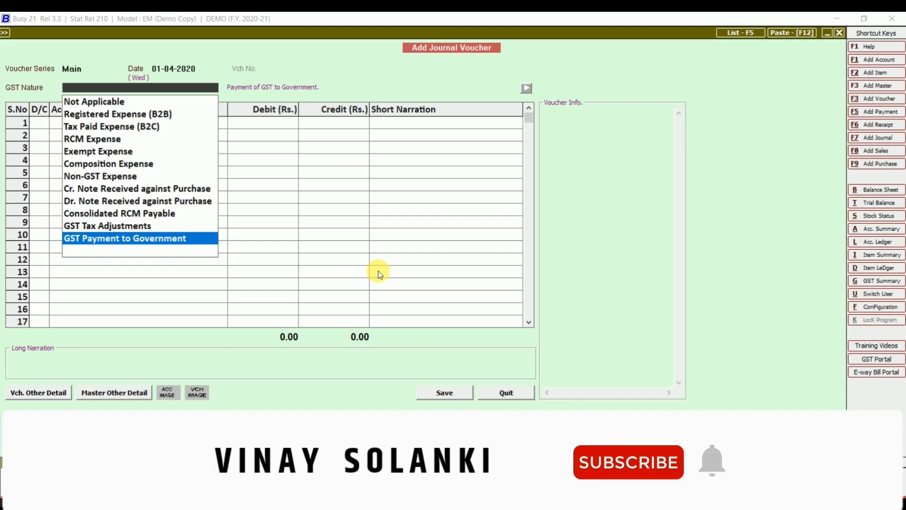
pyautogui.press('Up')
pyautogui.press('Up')
pyautogui.press('Up')
pyautogui.press('Up')
pyautogui.press('Up')
pyautogui.press('Up')
pyautogui.press('Up')
pyautogui.press('Up')
pyautogui.press('Up')
pyautogui.press('Up')
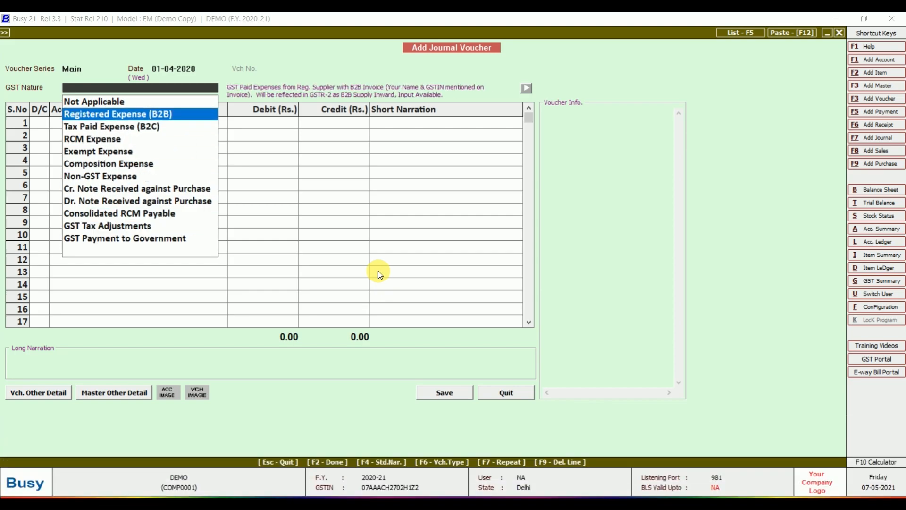
pyautogui.press('Up')
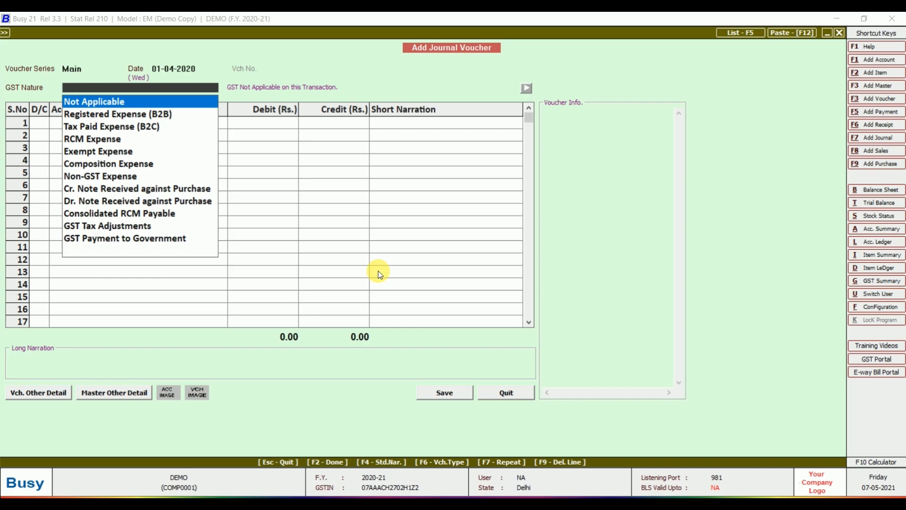
pyautogui.press('Return')
pyautogui.press('Return')
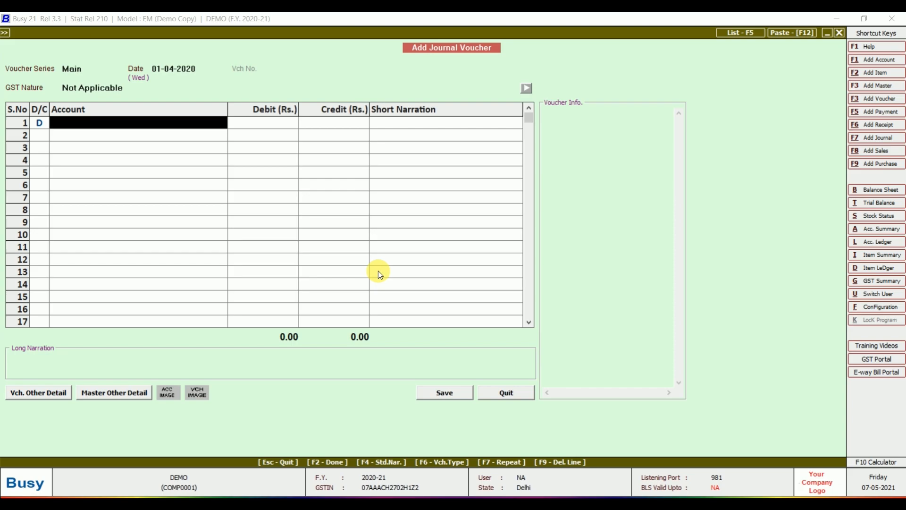
# - Debit Telephone Expenses with 2,000
pyautogui.write('tel')
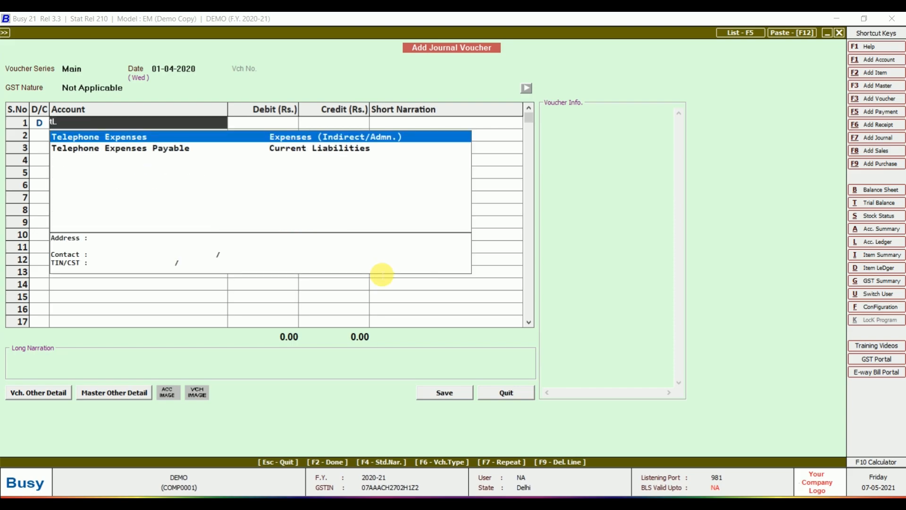
pyautogui.press('Return')
pyautogui.write('2000')
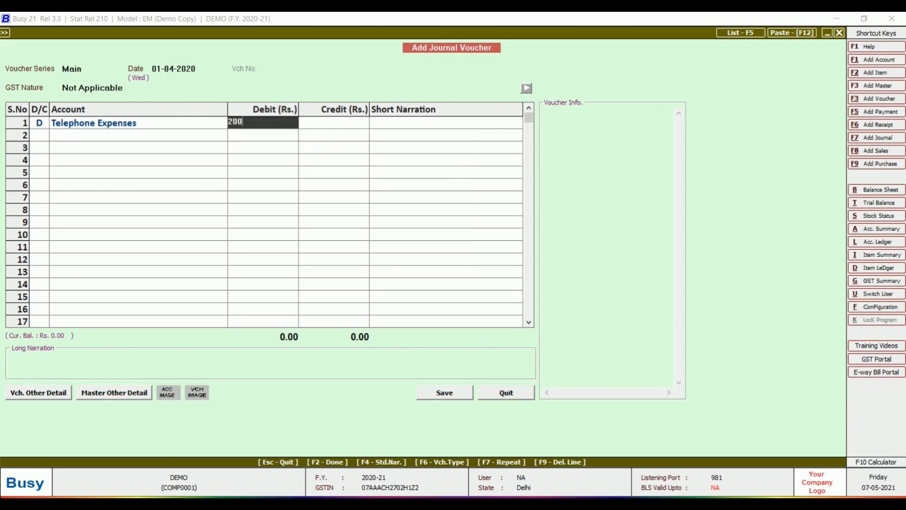
pyautogui.press('Return')
pyautogui.press('Return')
pyautogui.press('Return')
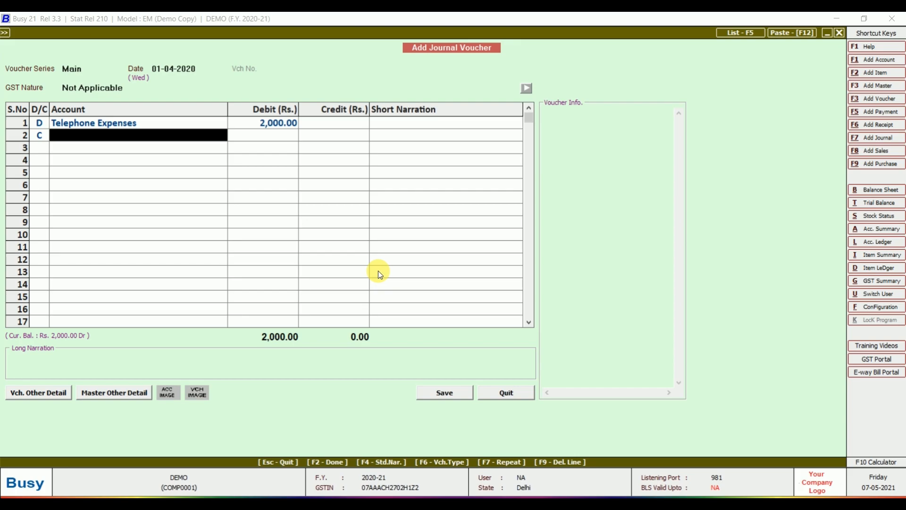
# - Credit Telephone Expenses Payable 2,000, save the journal voucher and close the form
pyautogui.write('TELE')
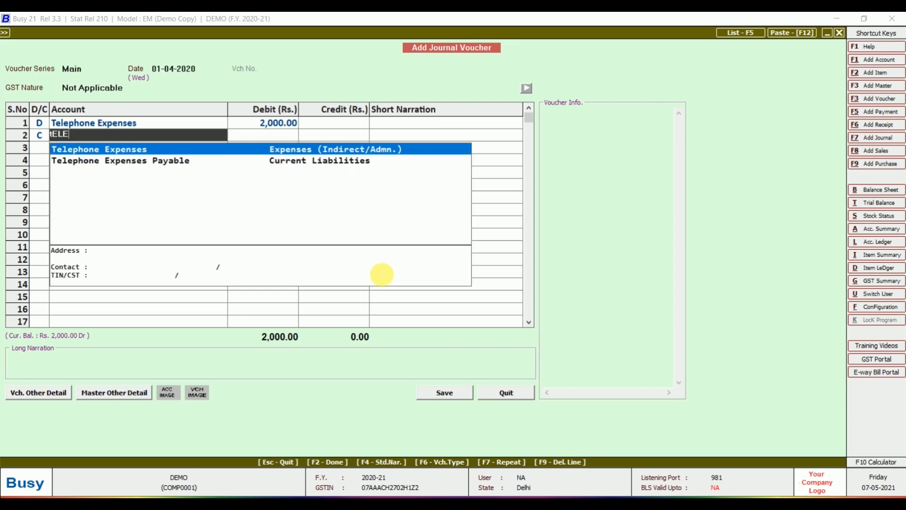
pyautogui.press('Down')
pyautogui.press('Return')
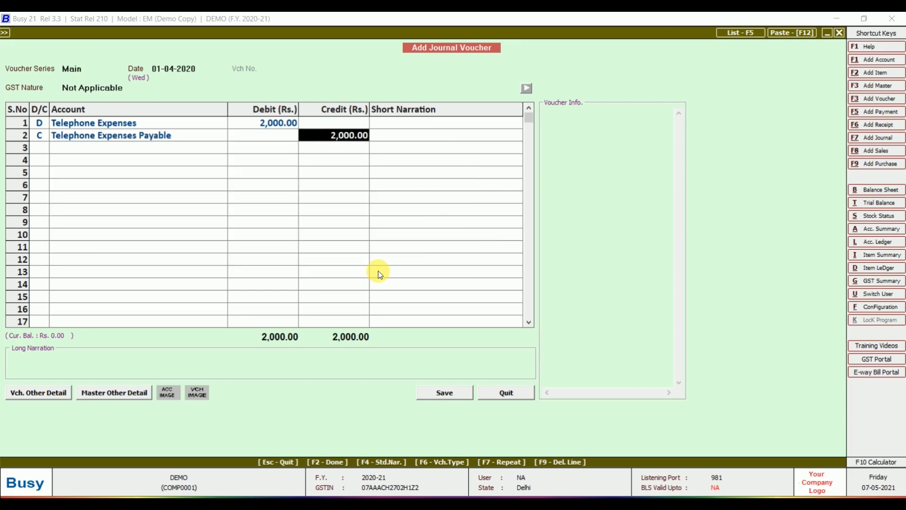
pyautogui.press('Return')
pyautogui.press('Return')
pyautogui.press('Return')
pyautogui.press('Return')
pyautogui.press('Return')
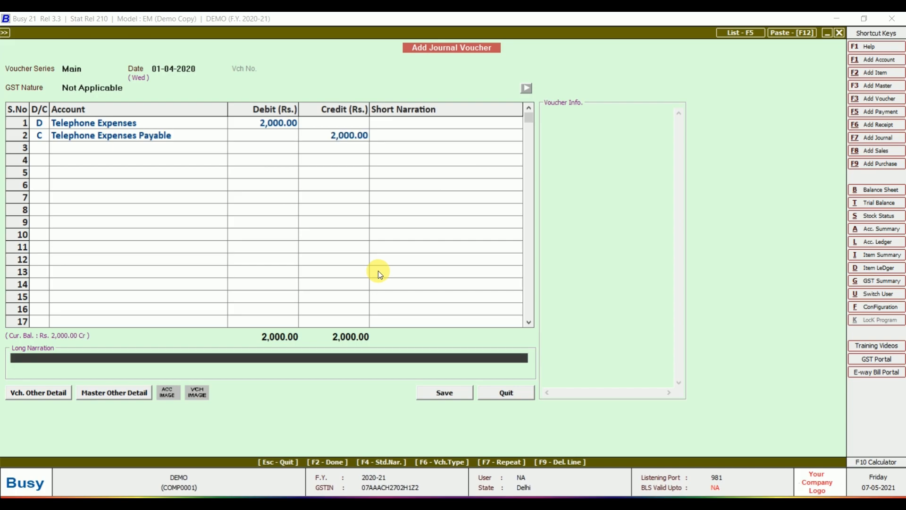
pyautogui.press('Return')
pyautogui.press('Escape')
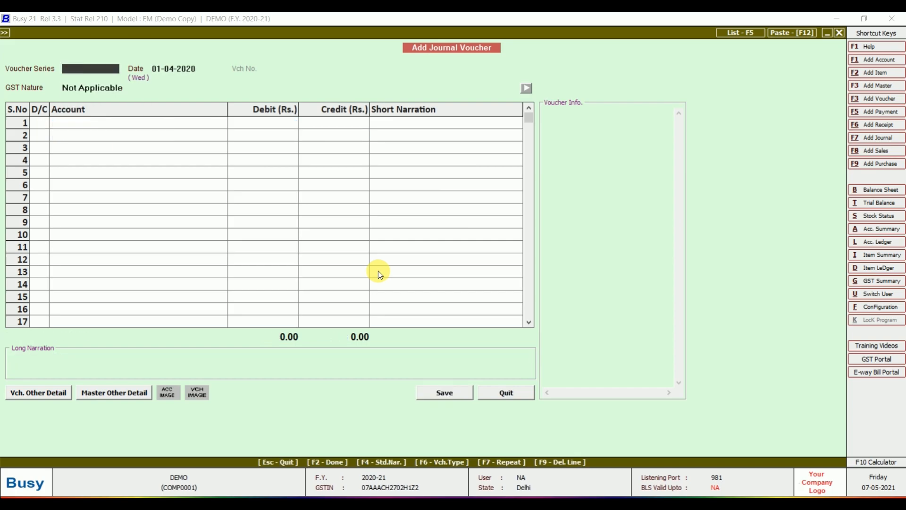
pyautogui.press('Escape')
pyautogui.press('Escape')
# - Display the Telephone Expenses Payable account ledger for the default dates
pyautogui.hotkey('alt', 'l')
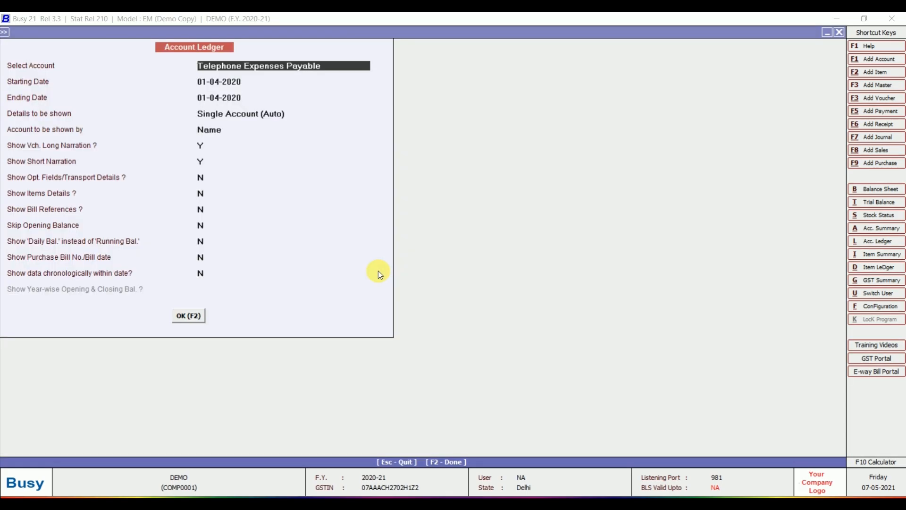
pyautogui.write('TELE')
pyautogui.press('Down')
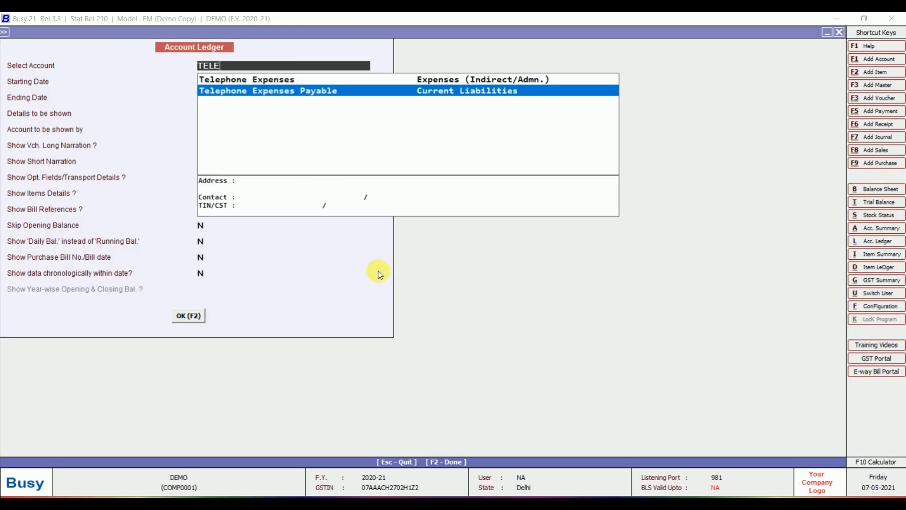
pyautogui.press('Return')
pyautogui.press('F2')
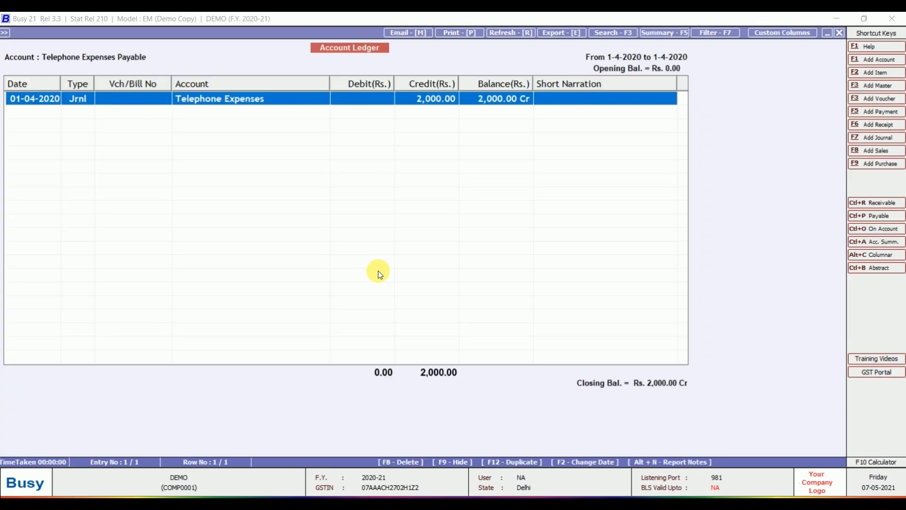
# - Pay Telephone Expenses Payable 2,000 from HDFC BANK, review the ledger entry, and exit
pyautogui.press('F5')
pyautogui.press('Return')
pyautogui.press('Return')
pyautogui.press('Return')
pyautogui.press('Return')
pyautogui.press('Return')
pyautogui.write('tel')
pyautogui.press('Down')
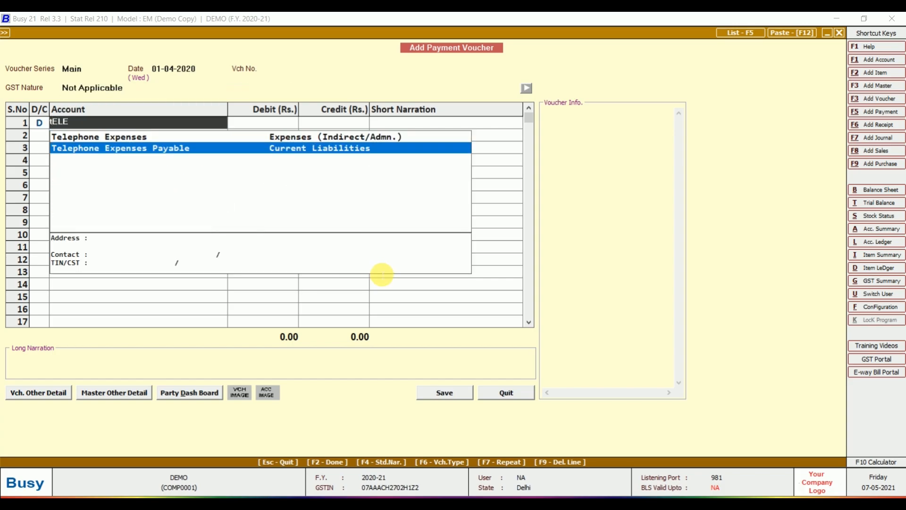
pyautogui.press('Return')
pyautogui.write('0')
pyautogui.press('Return')
pyautogui.press('Return')
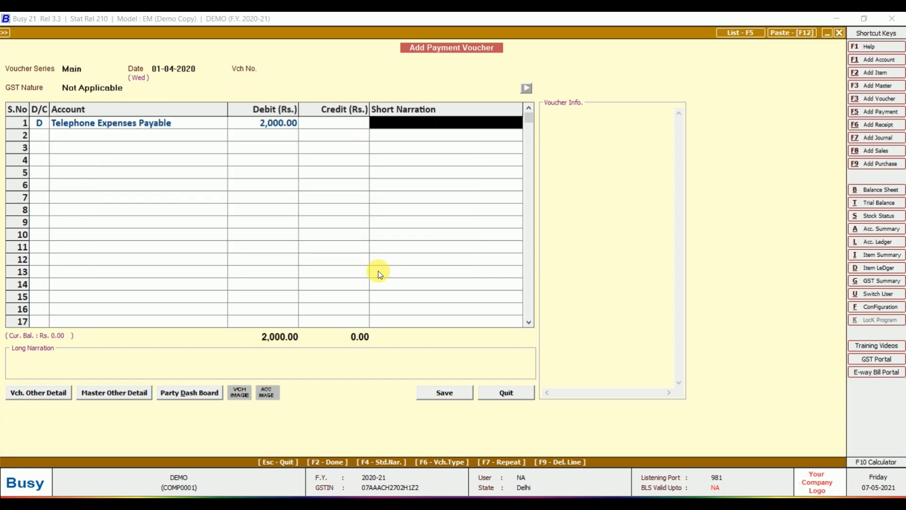
pyautogui.press('Return')
pyautogui.press('Return')
pyautogui.press('Return')
pyautogui.press('Return')
pyautogui.press('Return')
pyautogui.press('Return')
pyautogui.press('Return')
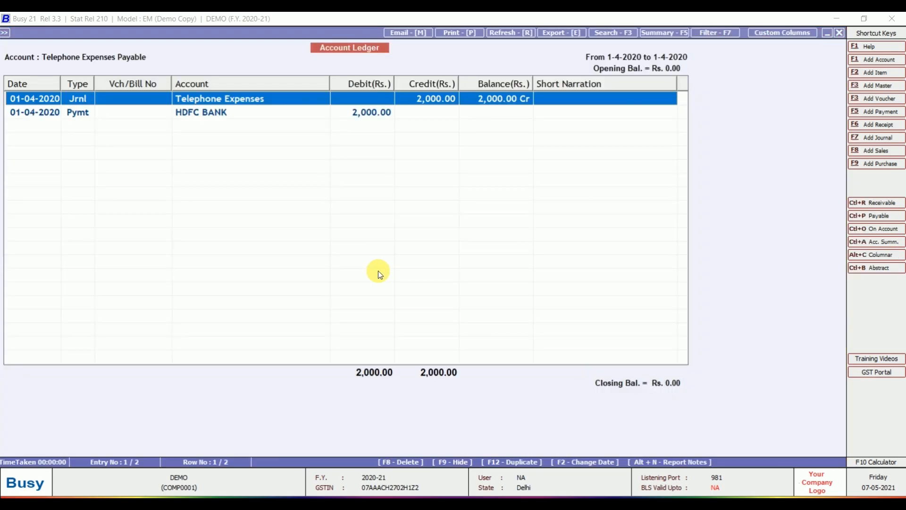
pyautogui.press('Down')
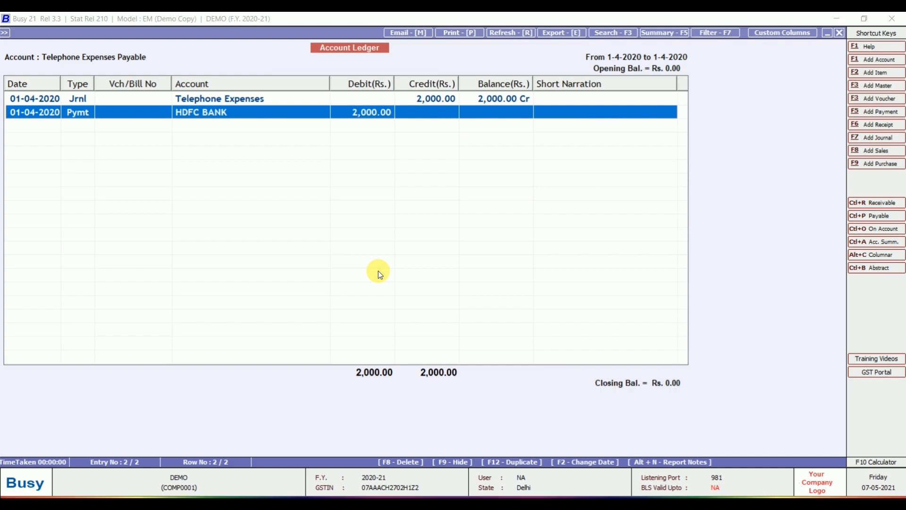
pyautogui.press('Escape')
pyautogui.press('Escape')
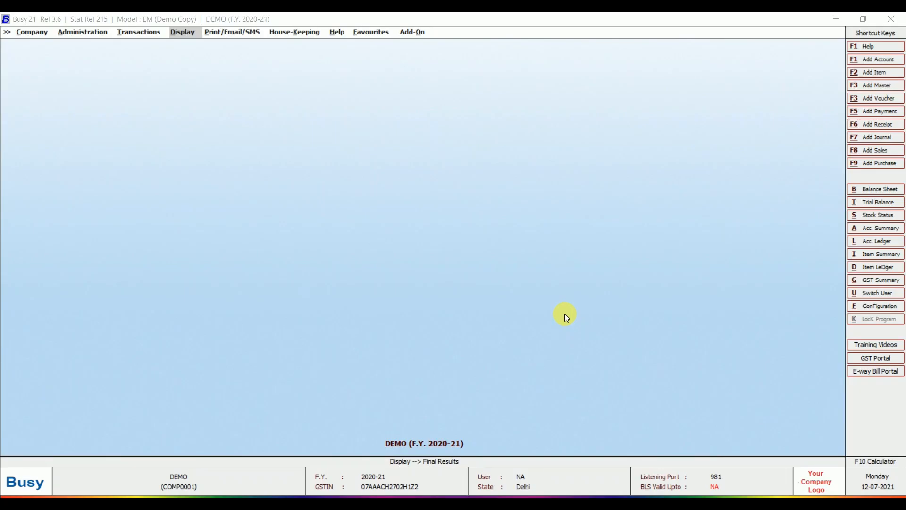
# - Start a new Main-series purchase voucher via Transactions > Purchase > Add, dated 07-04-2020, type L/GST-12%
pyautogui.press('Return')
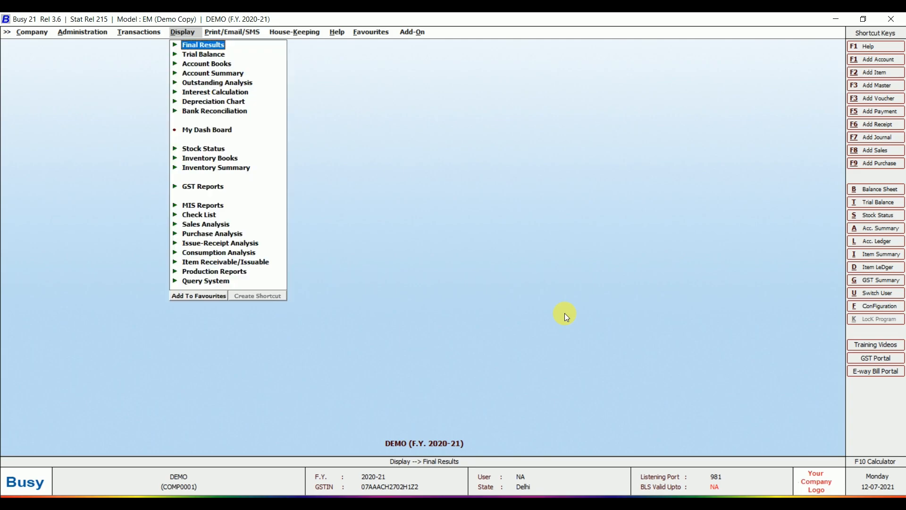
pyautogui.press('Left')
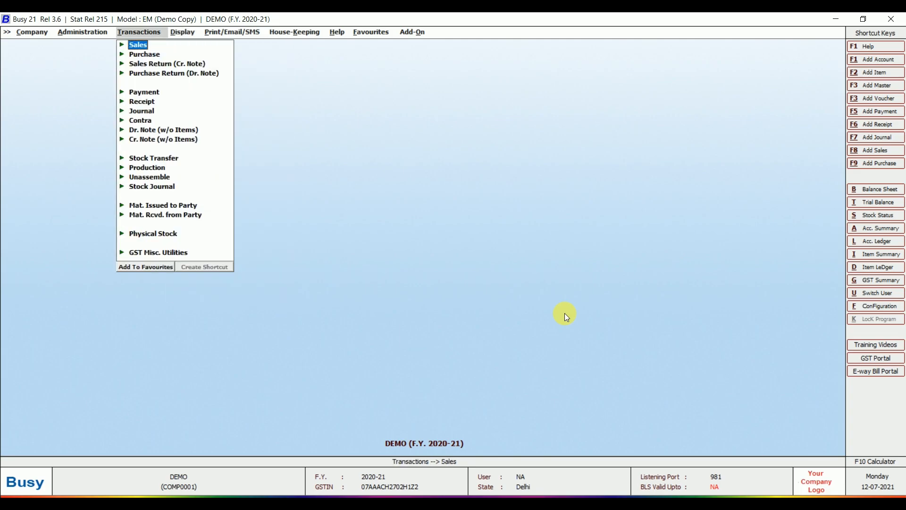
pyautogui.press('Down')
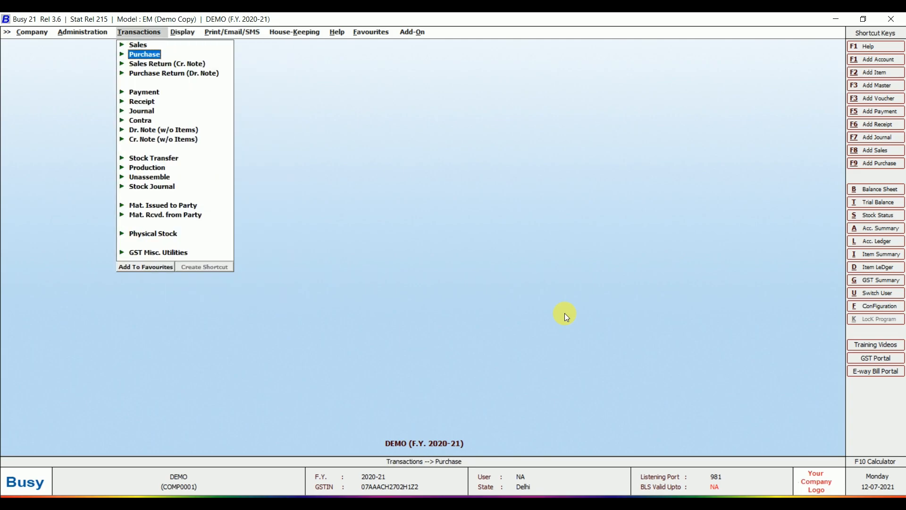
pyautogui.press('Down')
pyautogui.press('Up')
pyautogui.press('Return')
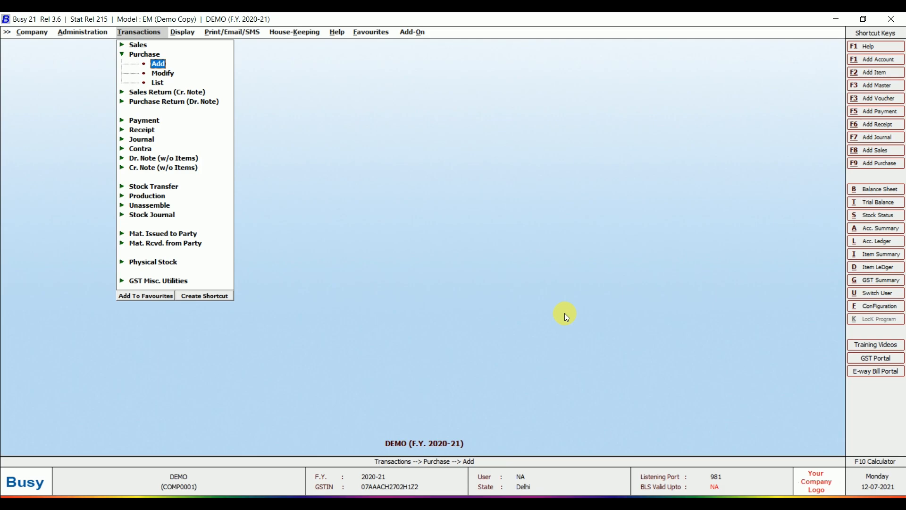
pyautogui.press('Return')
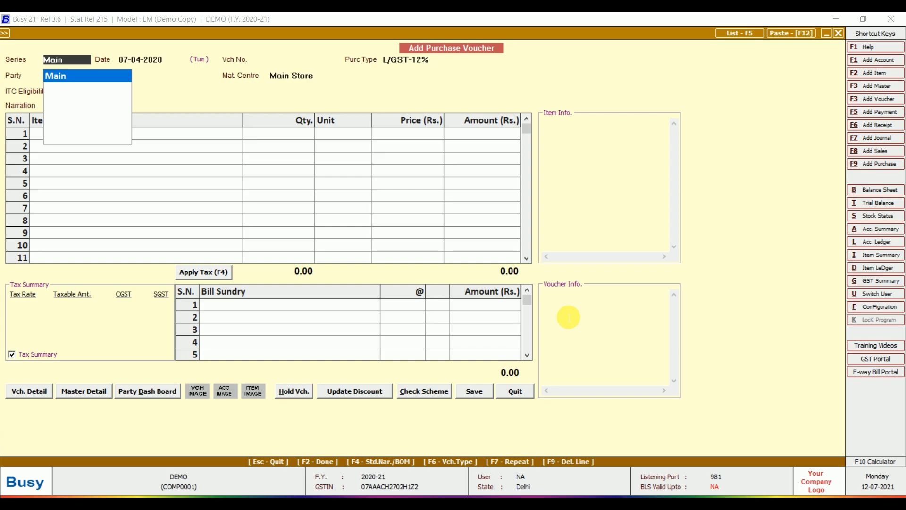
pyautogui.hotkey('alt', 'F9')
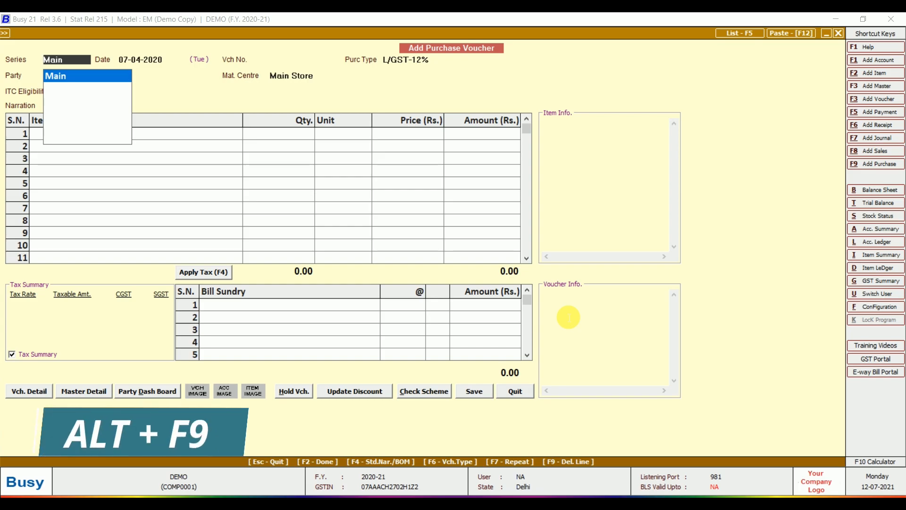
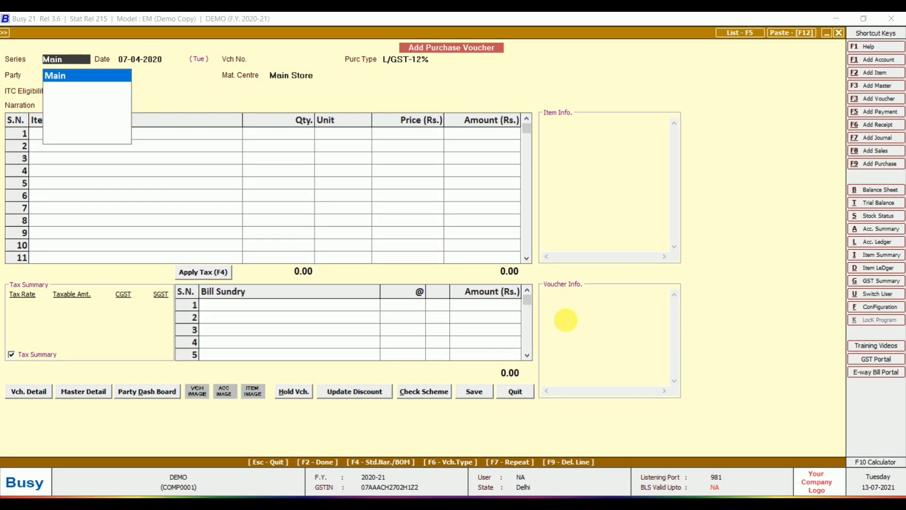
# - Keep series Main, date the voucher 07-04-2020, number it GST/0105, and keep purchase type L/GST-12%
pyautogui.press('Return')
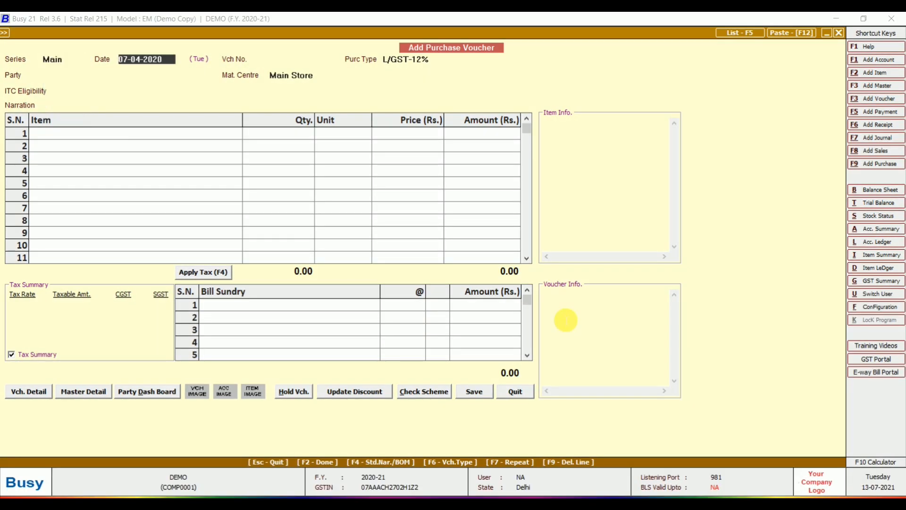
pyautogui.write('7/4')
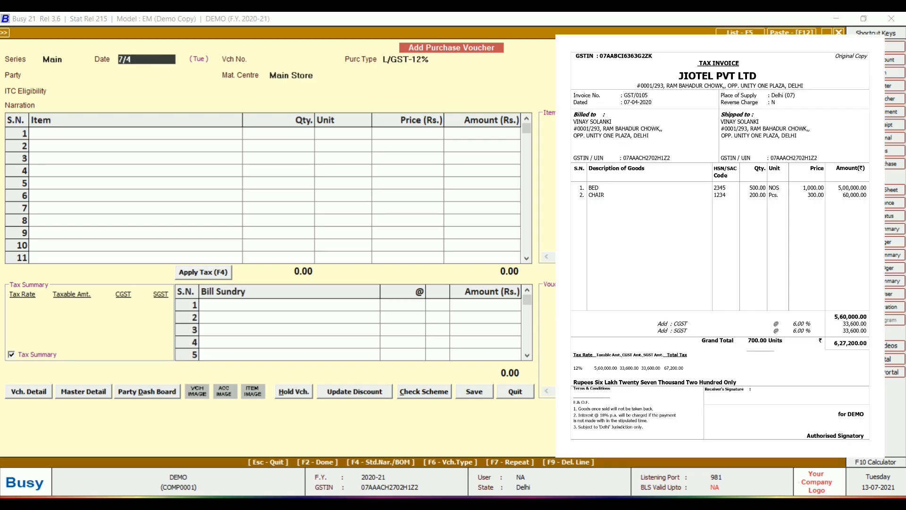
pyautogui.press('Return')
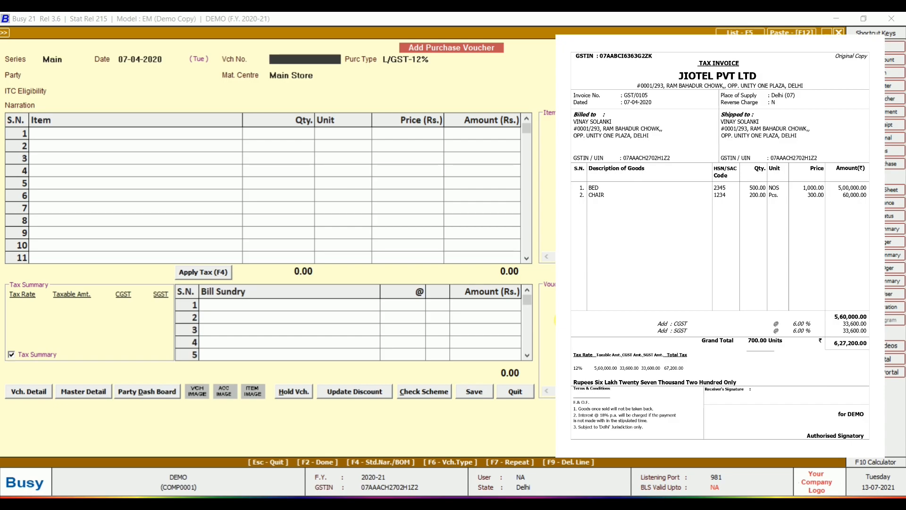
pyautogui.write('GST/0105')
pyautogui.press('Return')
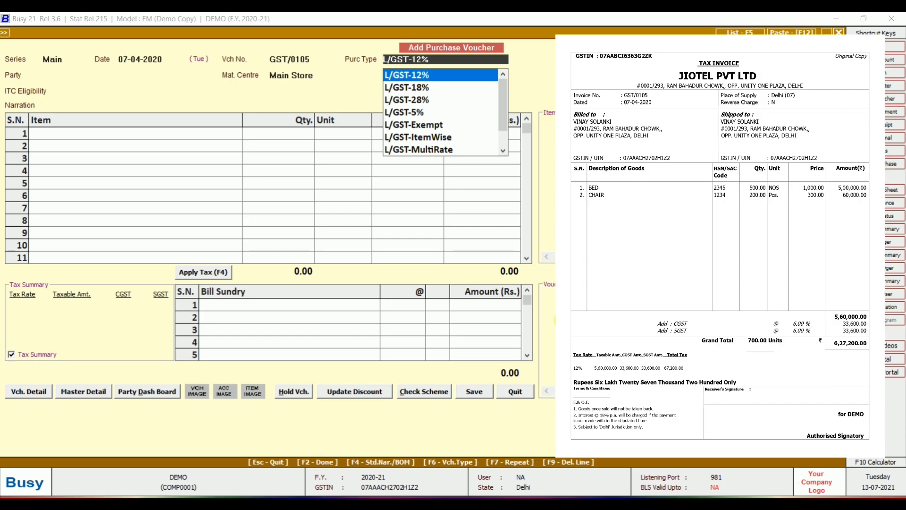
pyautogui.press('Up')
pyautogui.press('Up')
pyautogui.press('Up')
pyautogui.press('Up')
pyautogui.press('Up')
pyautogui.press('Up')
pyautogui.press('Up')
pyautogui.press('Up')
pyautogui.press('Up')
pyautogui.press('Up')
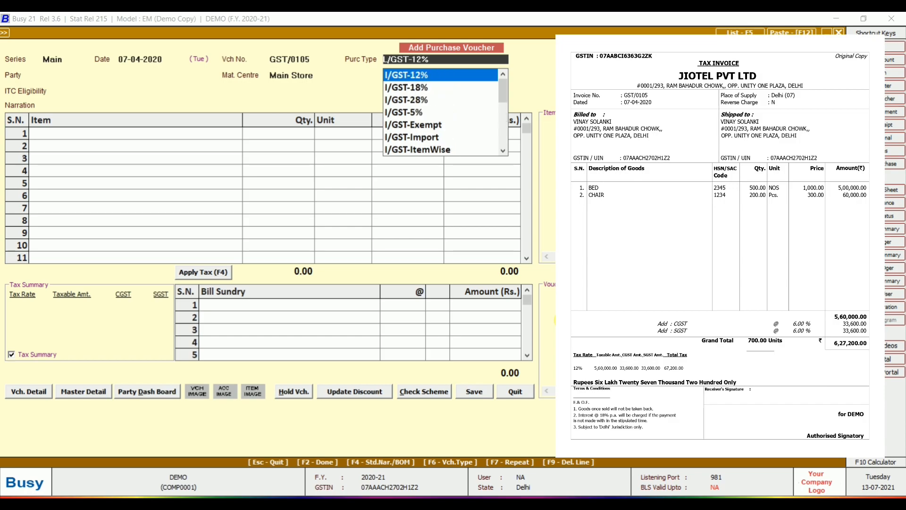
pyautogui.press('Down')
pyautogui.press('Down')
pyautogui.press('Down')
pyautogui.press('Down')
pyautogui.press('Down')
pyautogui.press('Down')
pyautogui.press('Down')
pyautogui.press('Down')
pyautogui.press('Down')
pyautogui.press('Down')
pyautogui.press('Down')
pyautogui.press('Down')
pyautogui.press('Down')
pyautogui.press('Down')
pyautogui.press('Down')
pyautogui.press('Down')
pyautogui.press('Down')
pyautogui.press('Down')
pyautogui.press('Down')
pyautogui.press('Down')
pyautogui.press('Down')
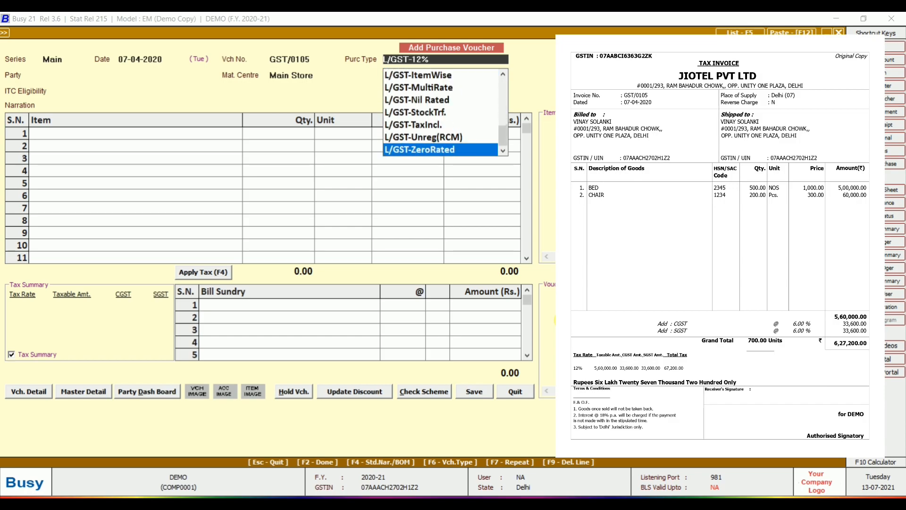
pyautogui.press('Up')
pyautogui.press('Up')
pyautogui.press('Up')
pyautogui.press('Up')
pyautogui.press('Up')
pyautogui.press('Up')
pyautogui.press('Up')
pyautogui.press('Up')
pyautogui.press('Up')
pyautogui.press('Up')
pyautogui.press('Up')
pyautogui.press('Up')
pyautogui.press('Up')
pyautogui.press('Down')
pyautogui.press('Down')
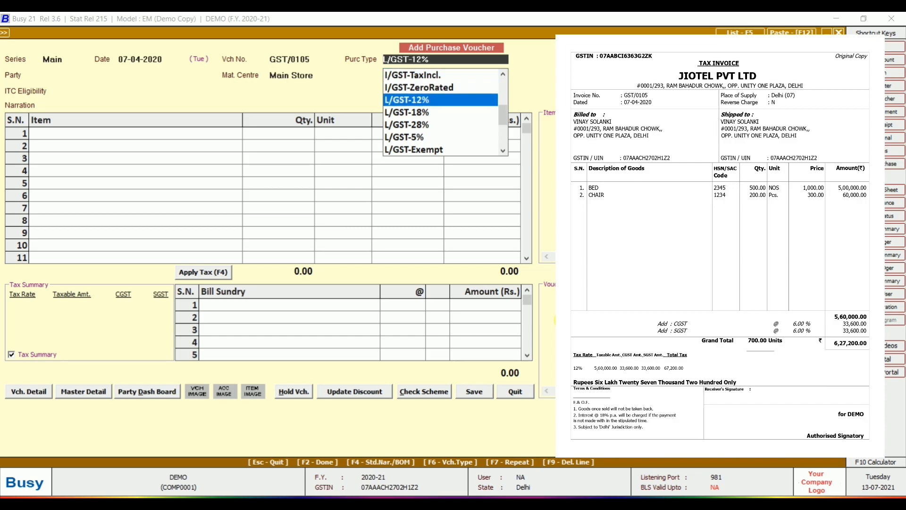
pyautogui.press('Return')
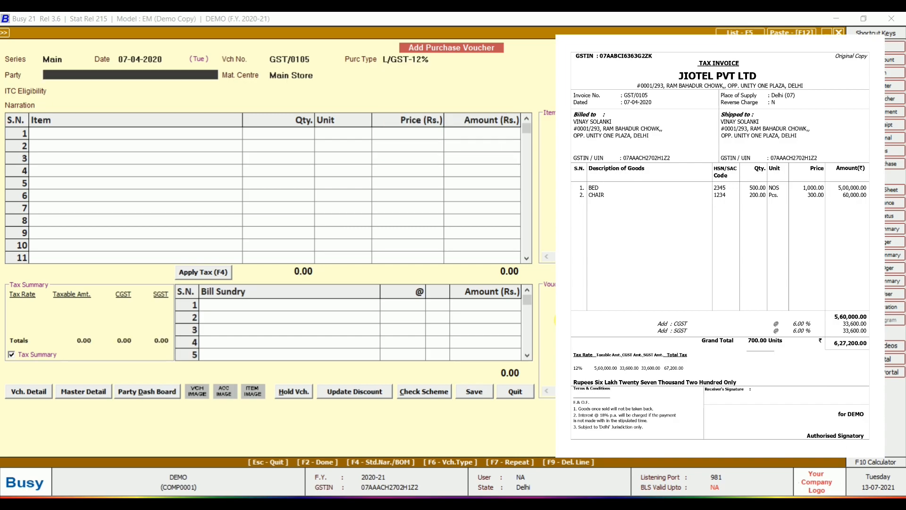
# - Select party Jiotel Pvt. Ltd. DELHI with Main Store and ITC eligibility Input Goods/Services
pyautogui.write('JIO')
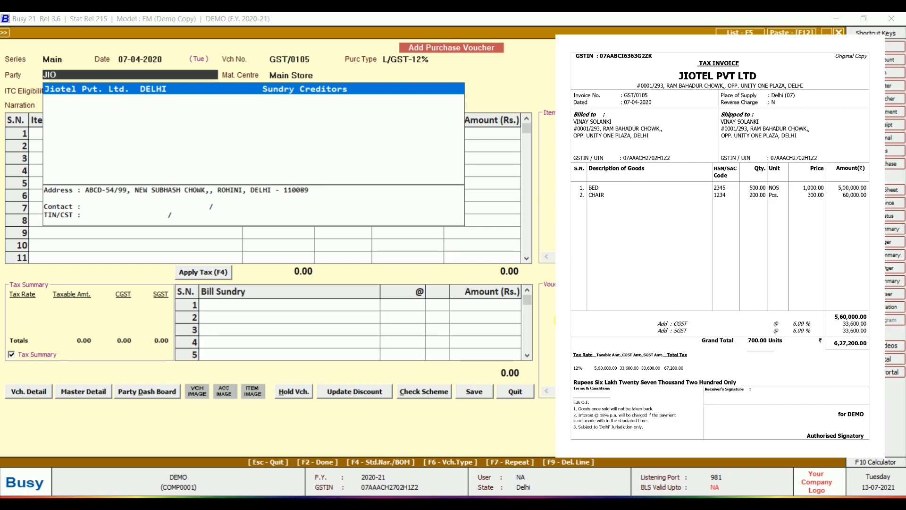
pyautogui.press('Return')
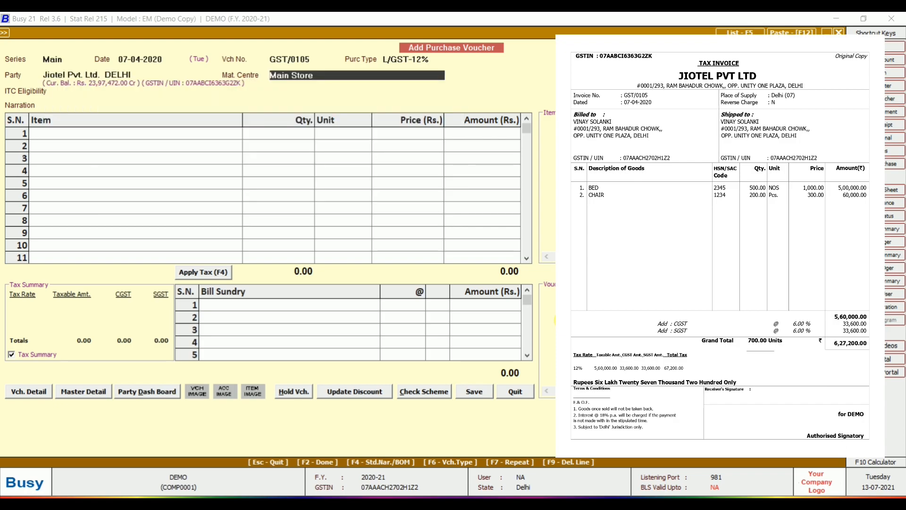
pyautogui.press('Return')
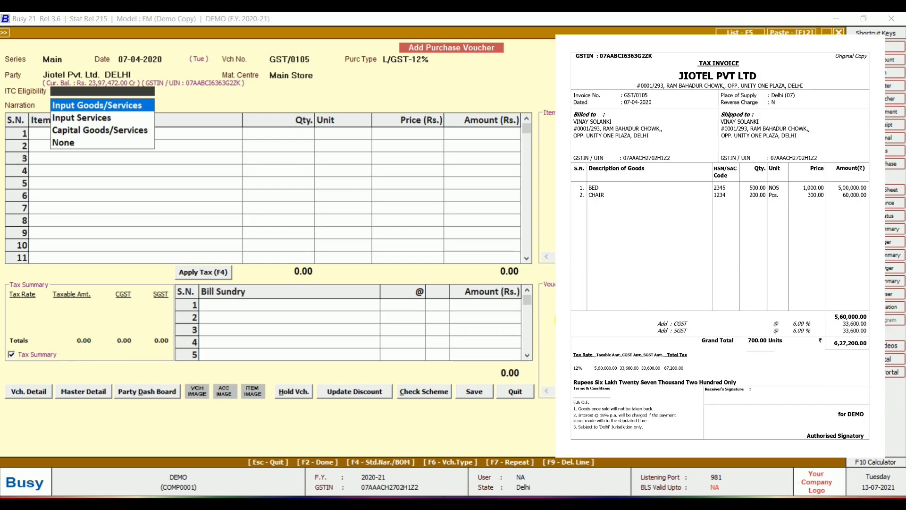
pyautogui.press('Return')
pyautogui.press('Return')
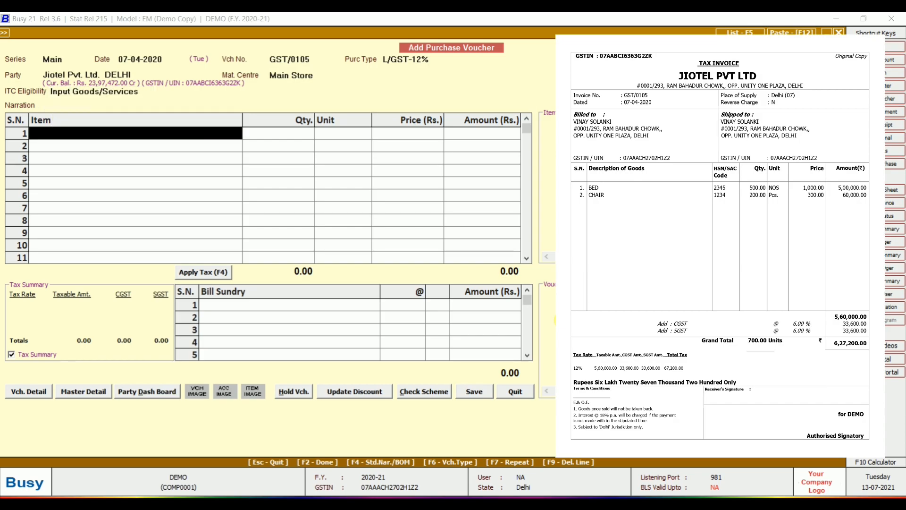
# - Enter items BED 500 at 1,000.00 and CHAIR 200 at 300.00
pyautogui.write('bED')
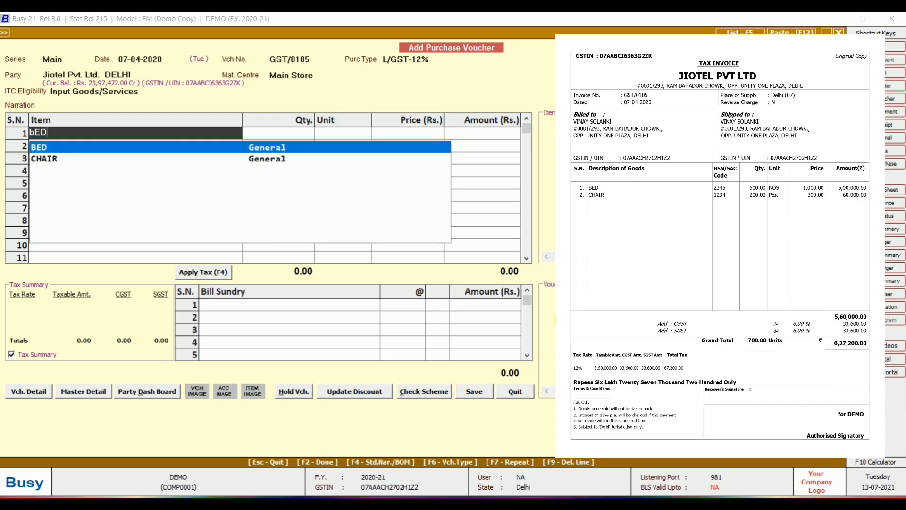
pyautogui.press('Return')
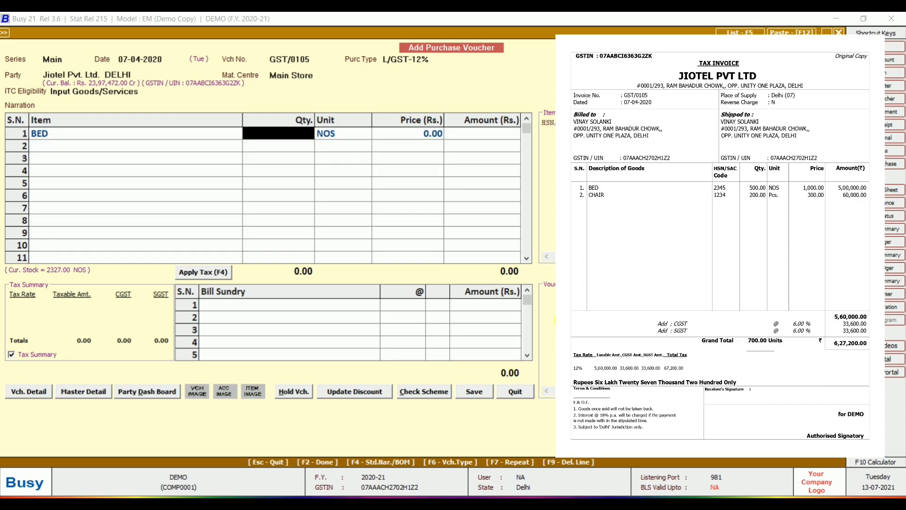
pyautogui.write('5')
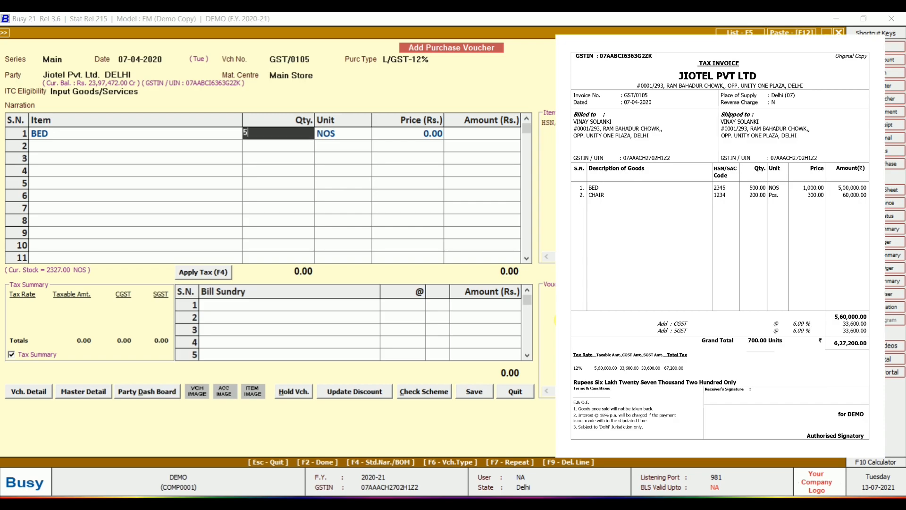
pyautogui.write('00')
pyautogui.press('Return')
pyautogui.press('Return')
pyautogui.write('1000')
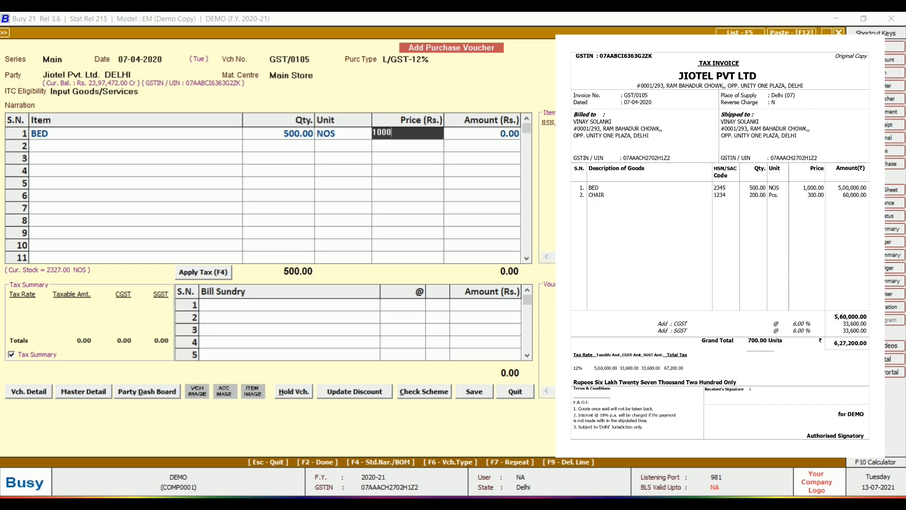
pyautogui.press('Return')
pyautogui.press('Return')
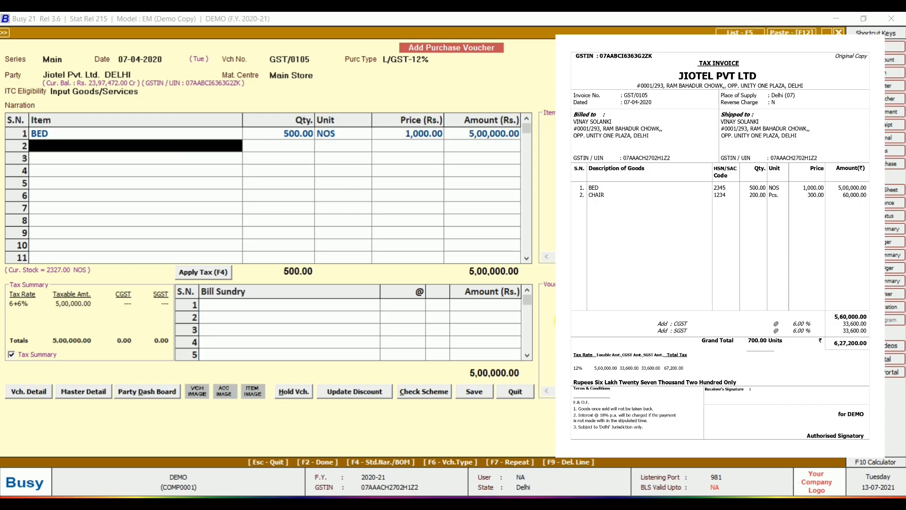
pyautogui.write('ch')
pyautogui.press('Return')
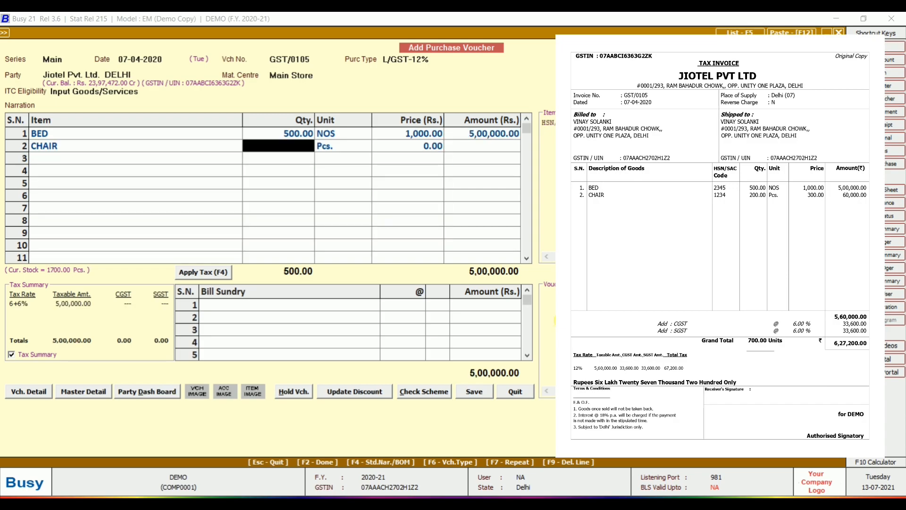
pyautogui.write('200')
pyautogui.press('Return')
pyautogui.write('300')
pyautogui.press('Return')
pyautogui.press('Return')
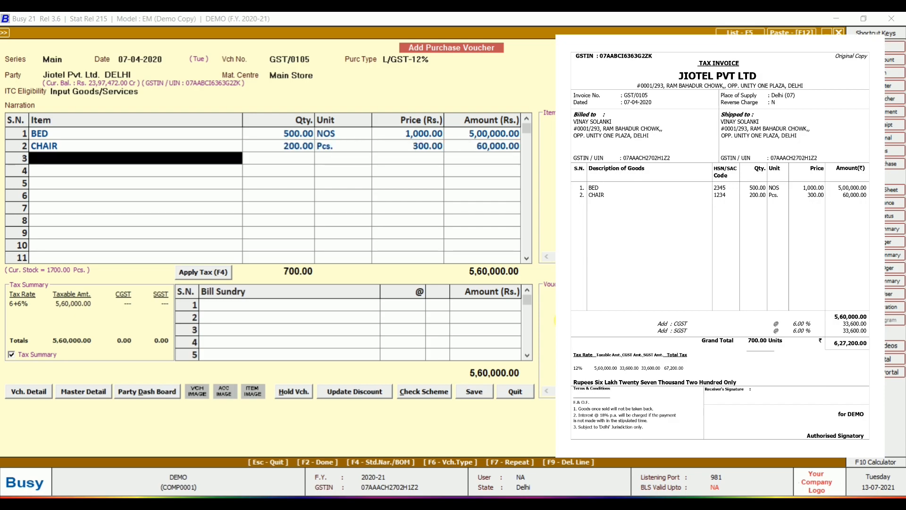
# - Add 6% CGST and SGST, then save the 6,27,200.00 purchase voucher and close it
pyautogui.press('Return')
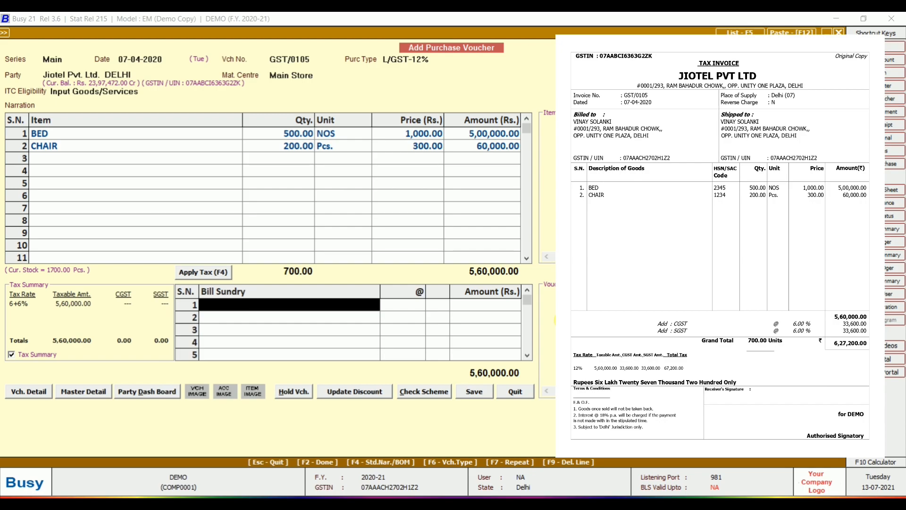
pyautogui.press('F4')
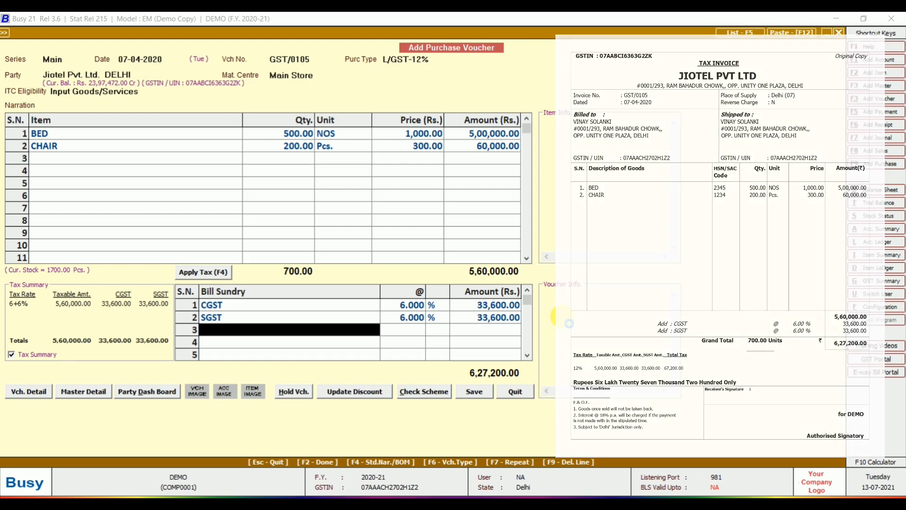
pyautogui.press('F2')
pyautogui.press('Return')
pyautogui.press('Return')
pyautogui.press('Return')
pyautogui.press('Return')
pyautogui.press('Return')
pyautogui.press('Return')
pyautogui.press('Escape')
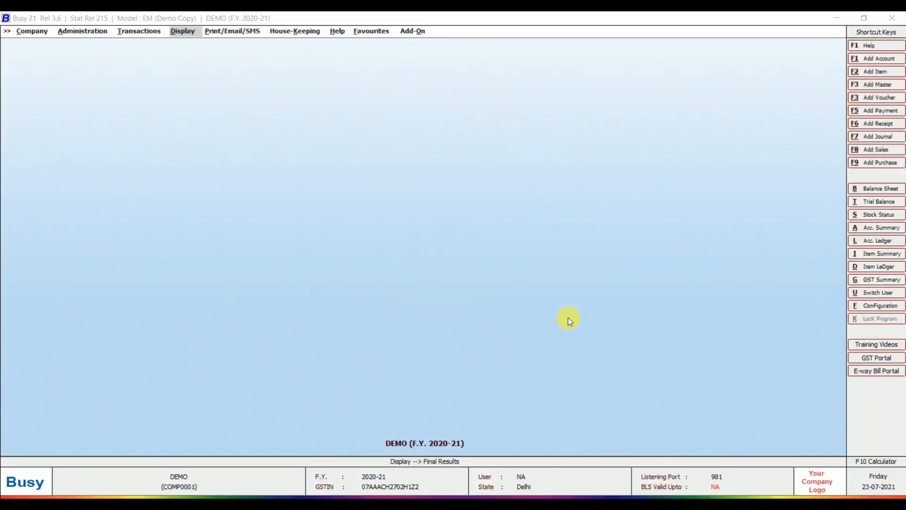
# - Open the Sales Register to review the saved sales vouchers
pyautogui.press('Return')
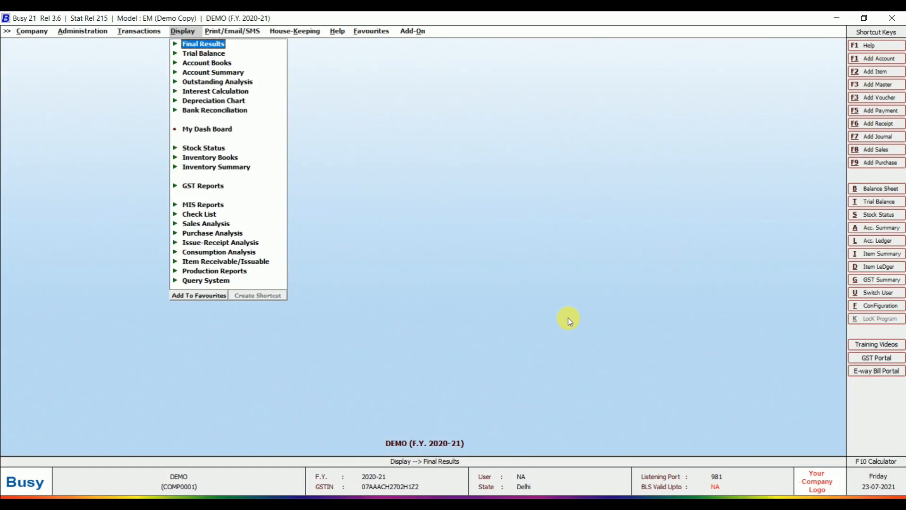
pyautogui.press('Left')
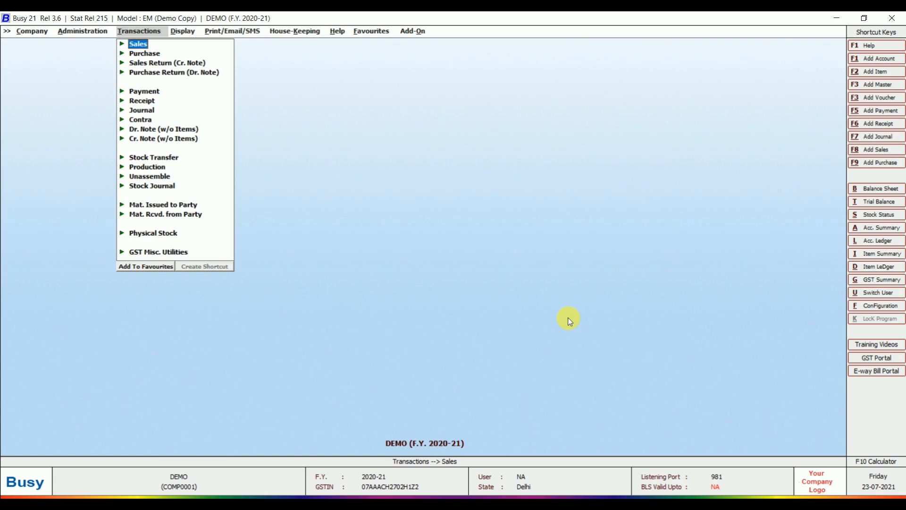
pyautogui.press('Return')
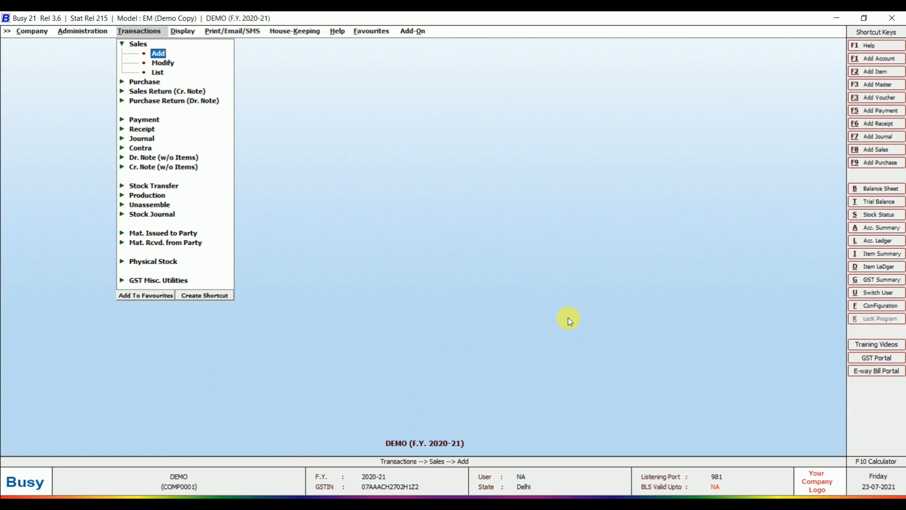
pyautogui.press('Down')
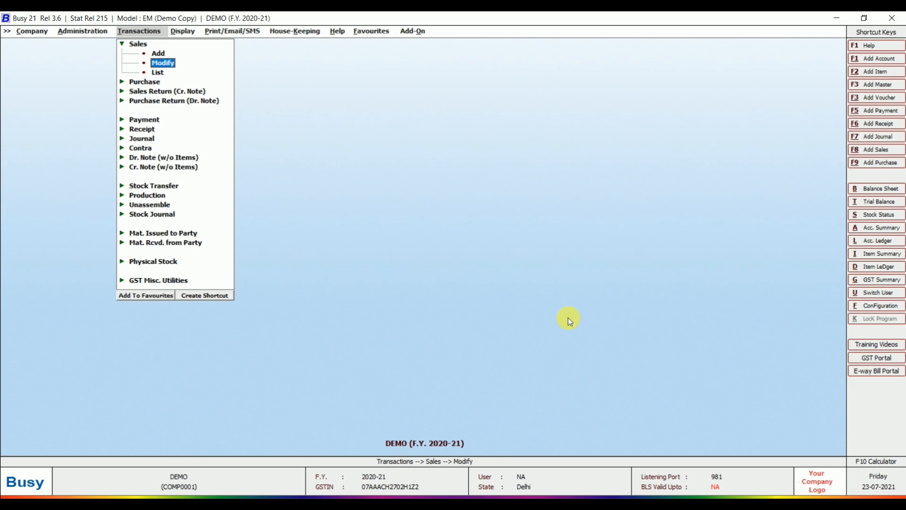
pyautogui.press('Down')
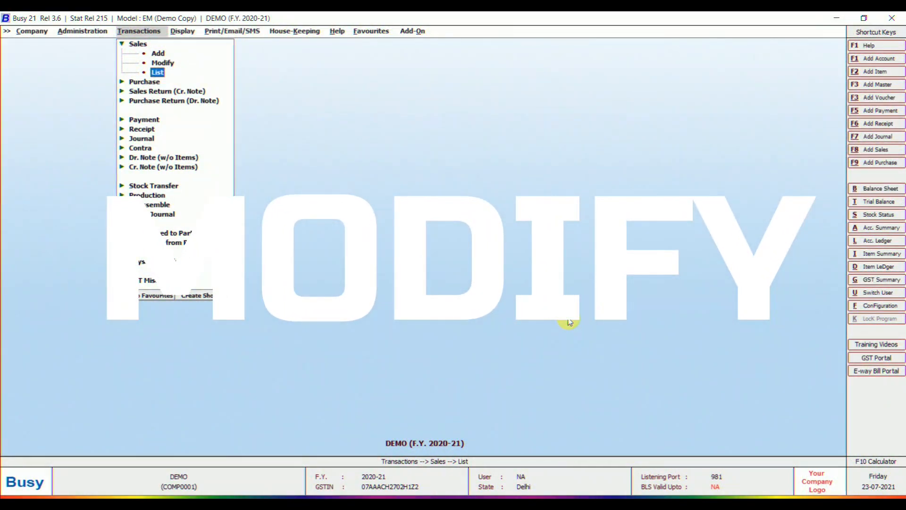
pyautogui.press('Return')
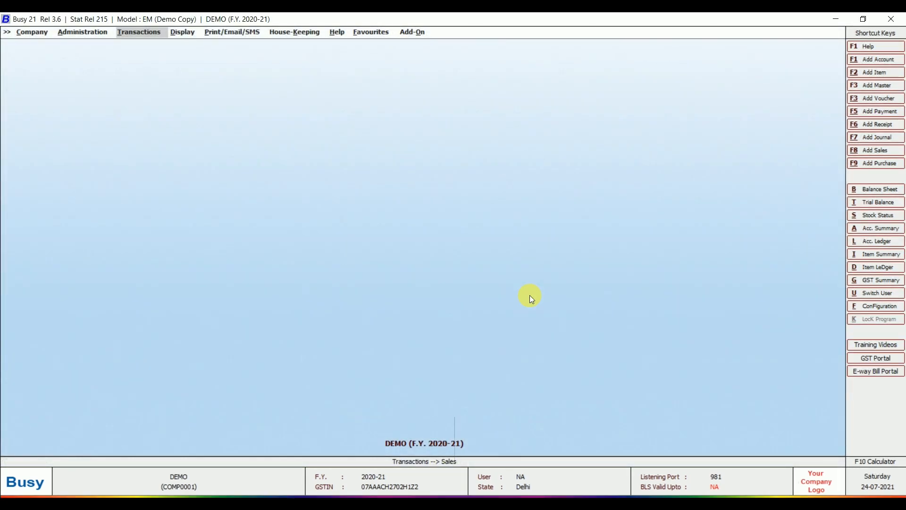
# - Leave the register and choose Transactions > Sales > Modify
pyautogui.press('Return')
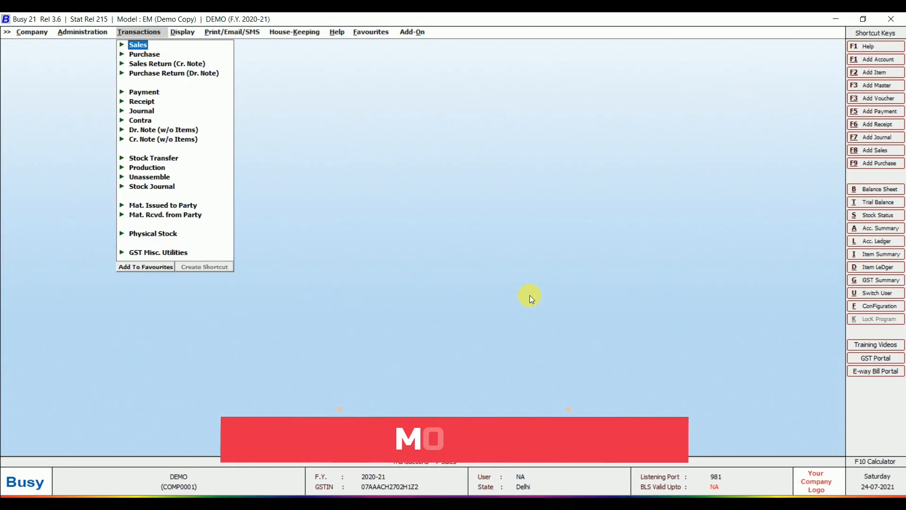
pyautogui.press('Return')
pyautogui.press('Down')
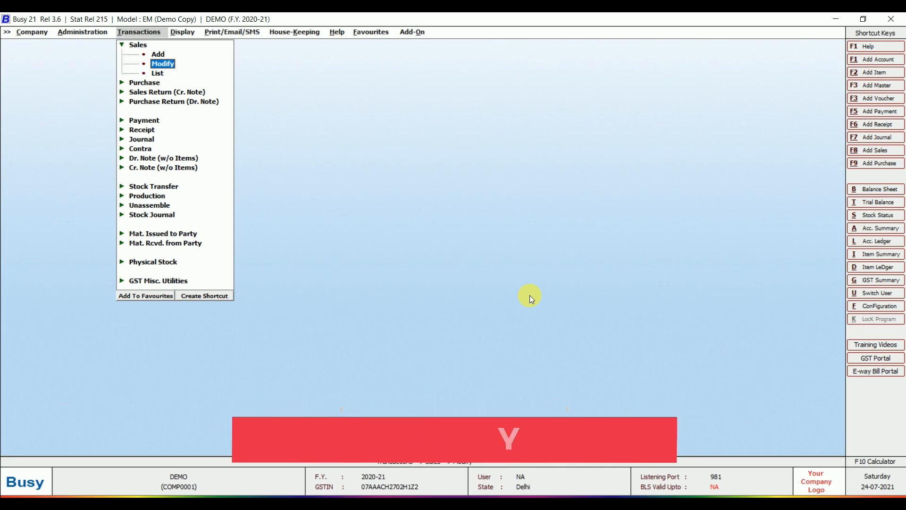
pyautogui.press('Return')
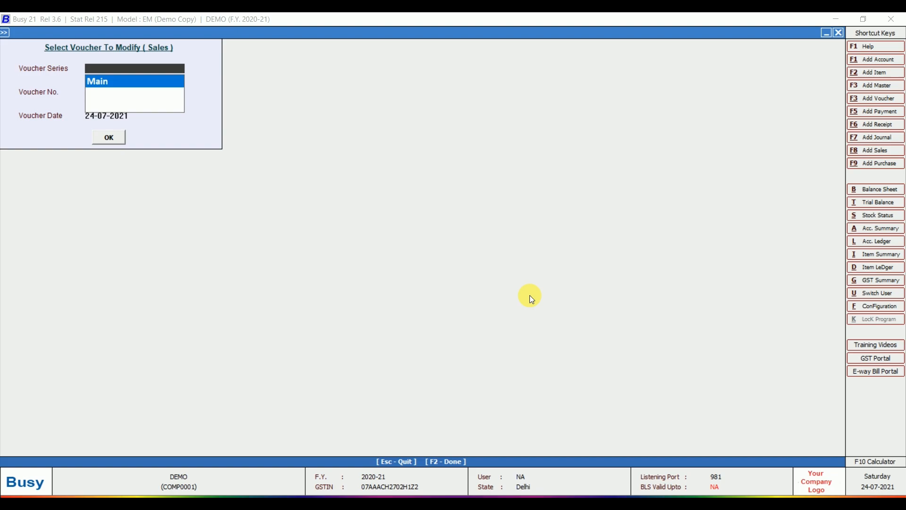
# - Select Main-series sales voucher GST/0113 dated 07-04-2020 for modification
pyautogui.press('Return')
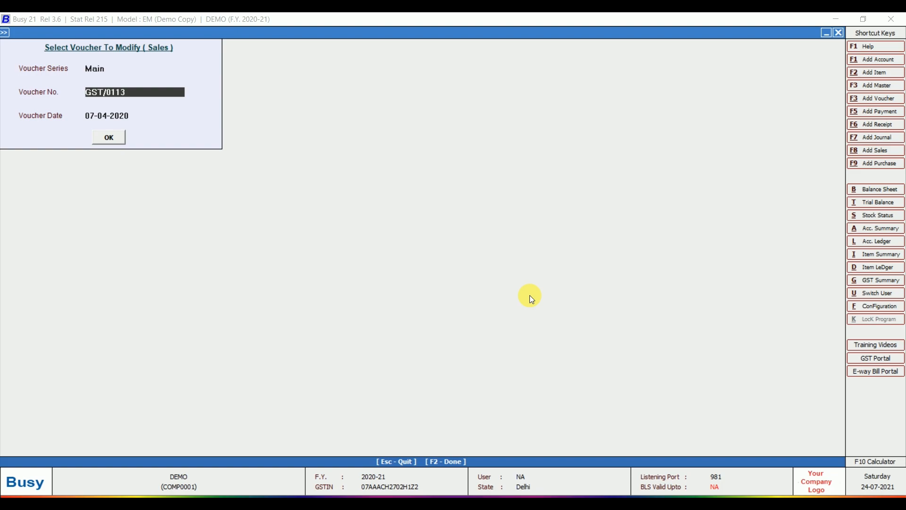
pyautogui.press('Return')
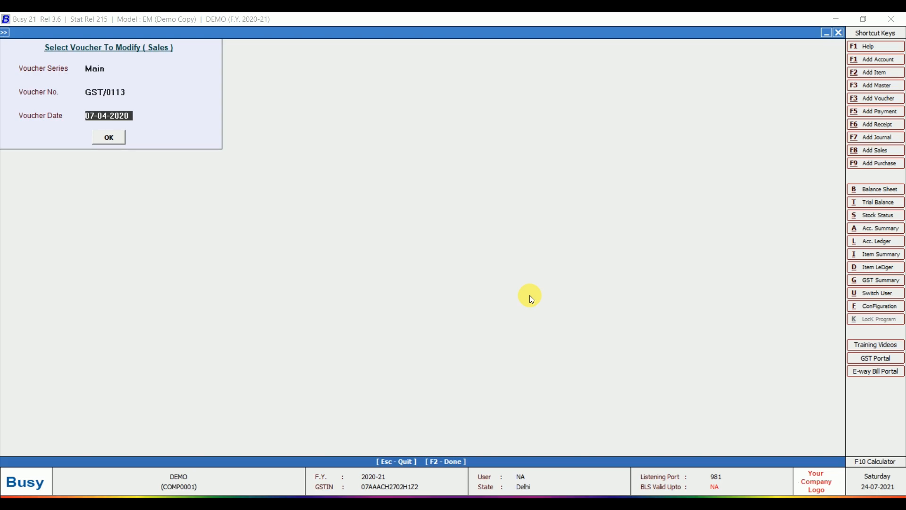
pyautogui.press('Return')
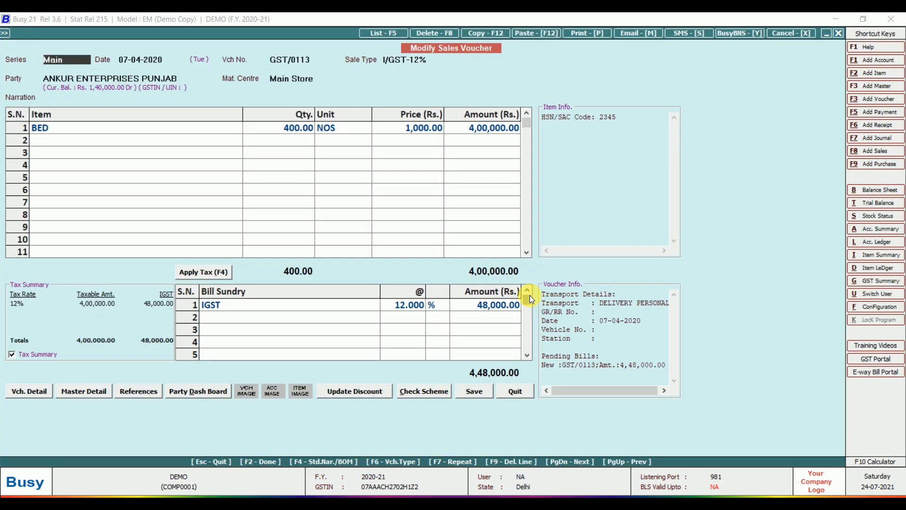
pyautogui.press('Return')
pyautogui.press('Return')
pyautogui.press('Return')
pyautogui.press('Return')
pyautogui.press('Return')
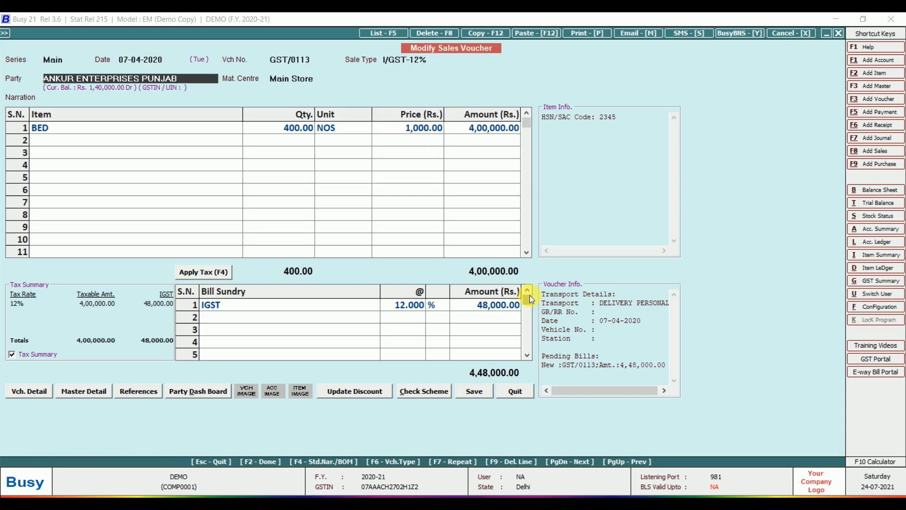
# - Change the BED price from 1,000.00 to 1,200.00
pyautogui.press('Return')
pyautogui.press('Return')
pyautogui.press('Return')
pyautogui.press('Return')
pyautogui.press('Return')
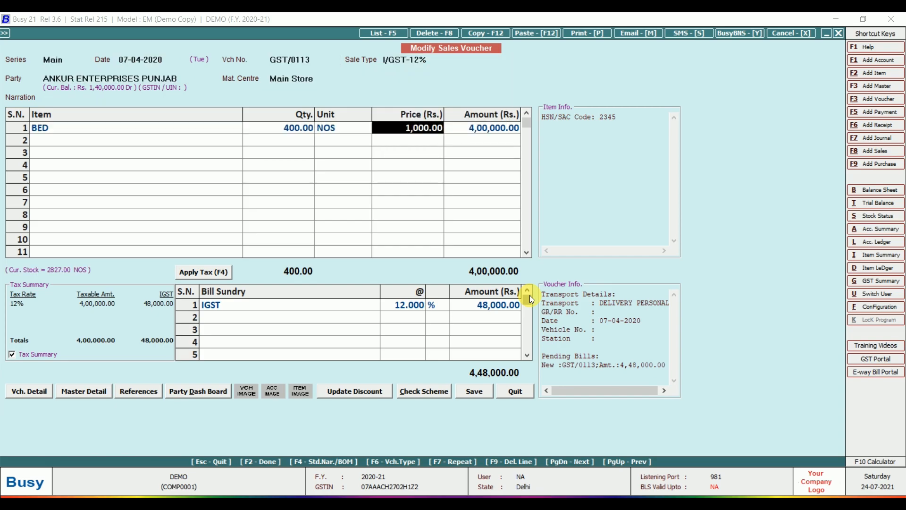
pyautogui.press('Return')
pyautogui.press('Up')
pyautogui.press('Right')
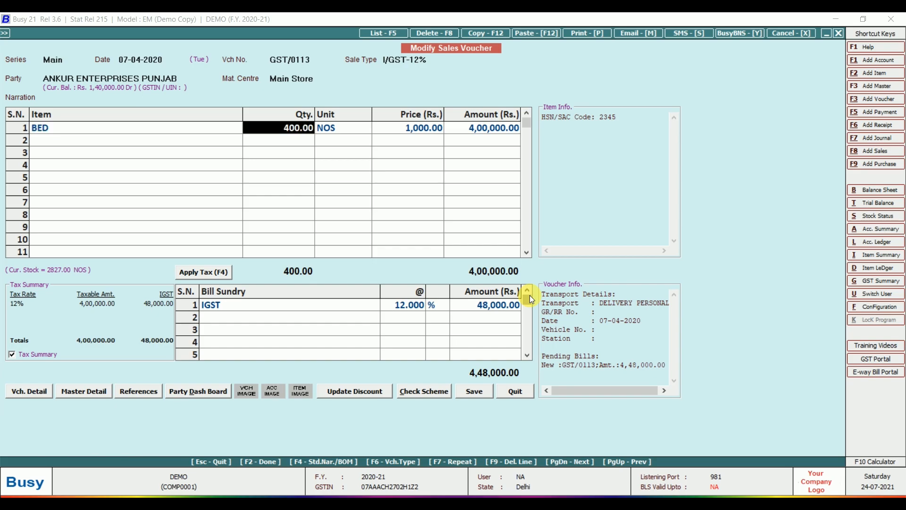
pyautogui.press('Right')
pyautogui.press('Right')
pyautogui.write('1200')
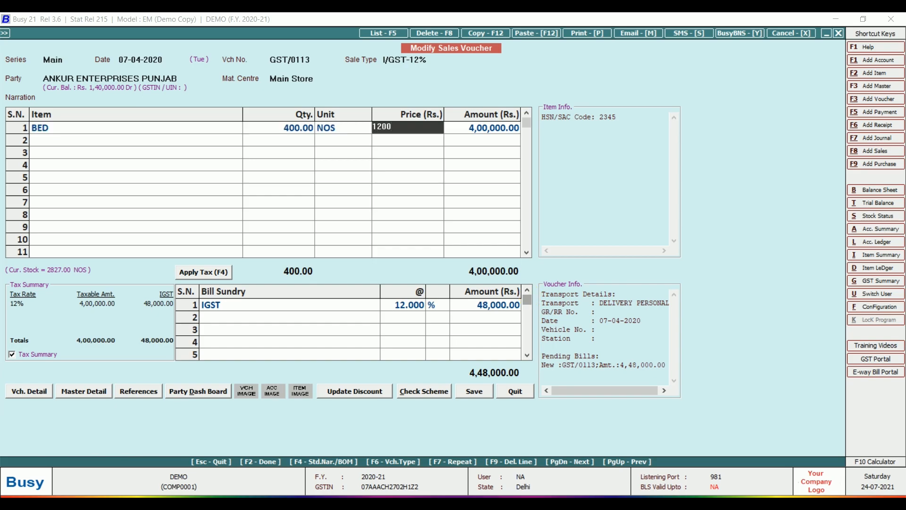
pyautogui.press('Return')
pyautogui.press('Return')
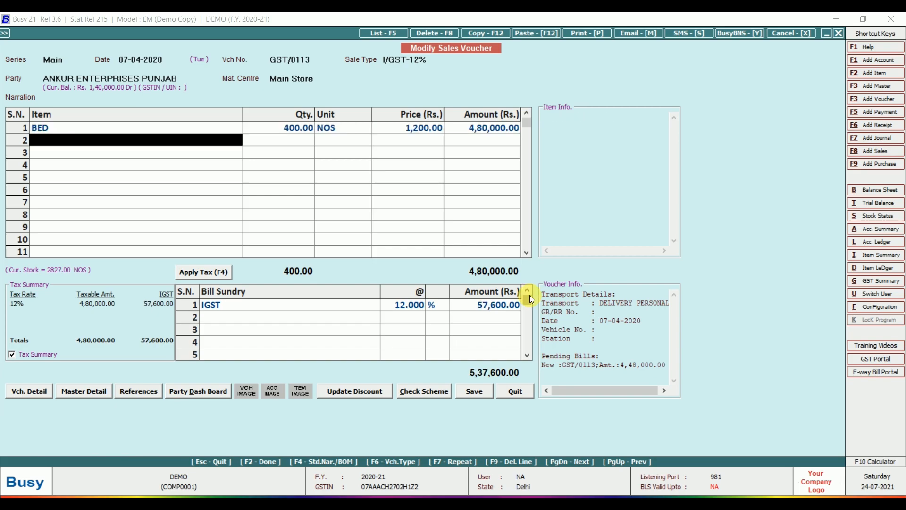
pyautogui.press('Return')
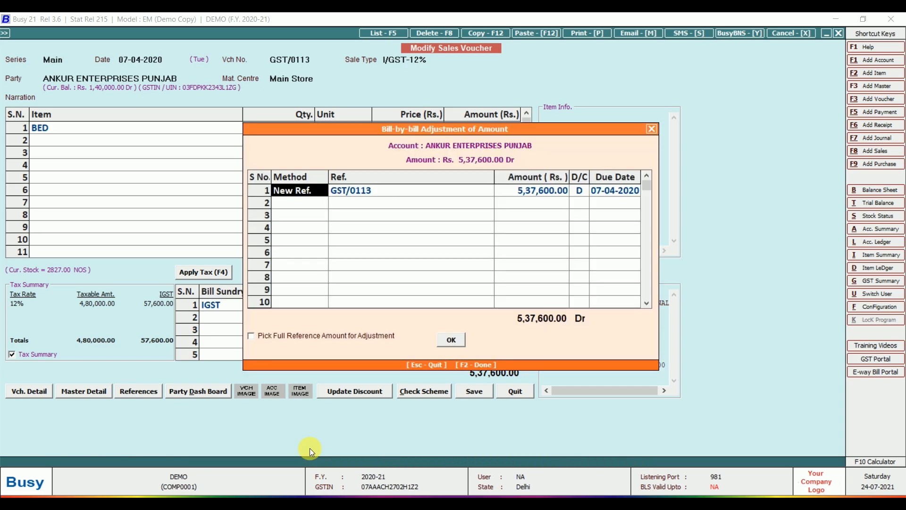
# - Save the modified 5,37,600.00 voucher without printing and return to the main screen
pyautogui.press('Return')
pyautogui.press('Return')
pyautogui.press('Return')
pyautogui.press('Return')
pyautogui.press('Return')
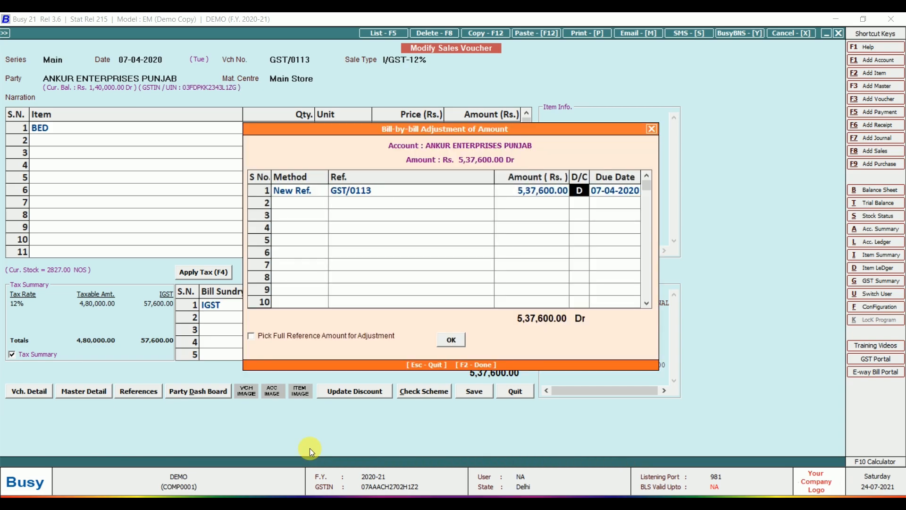
pyautogui.press('Return')
pyautogui.press('Return')
pyautogui.press('Return')
pyautogui.press('Return')
pyautogui.press('Return')
pyautogui.press('Return')
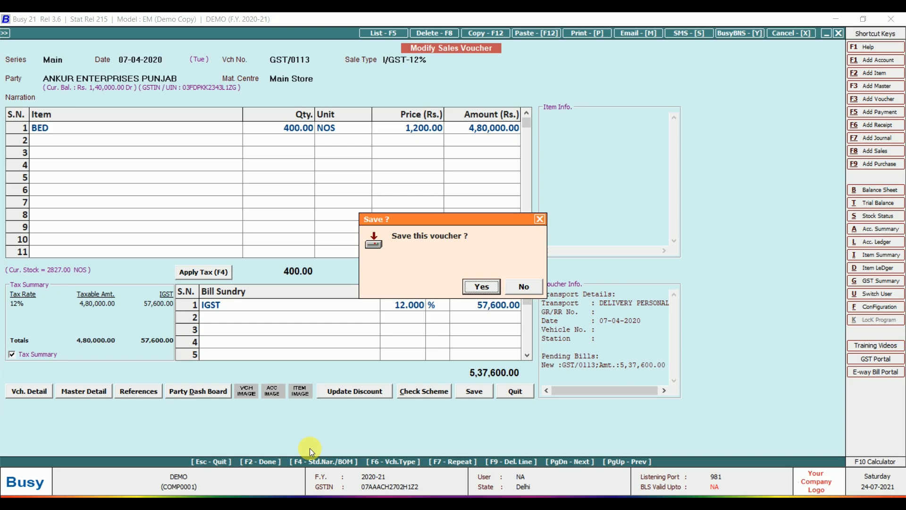
pyautogui.press('Return')
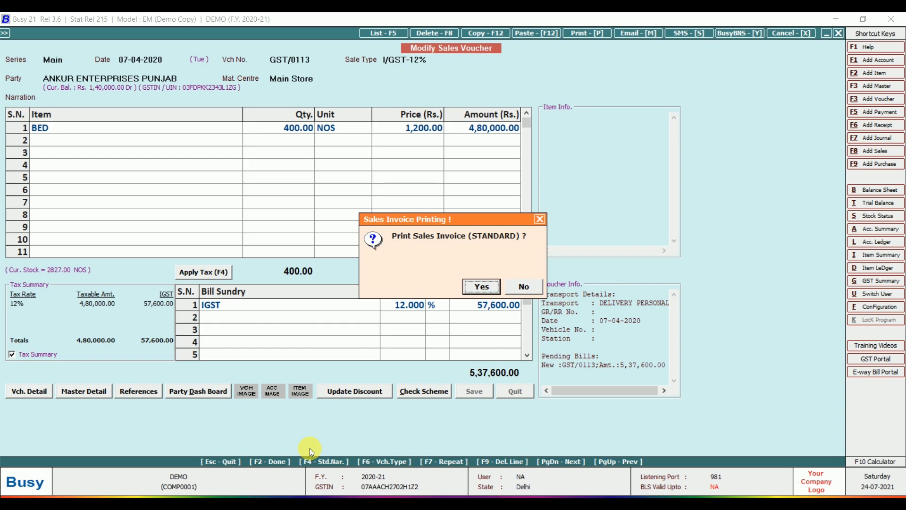
pyautogui.press('Right')
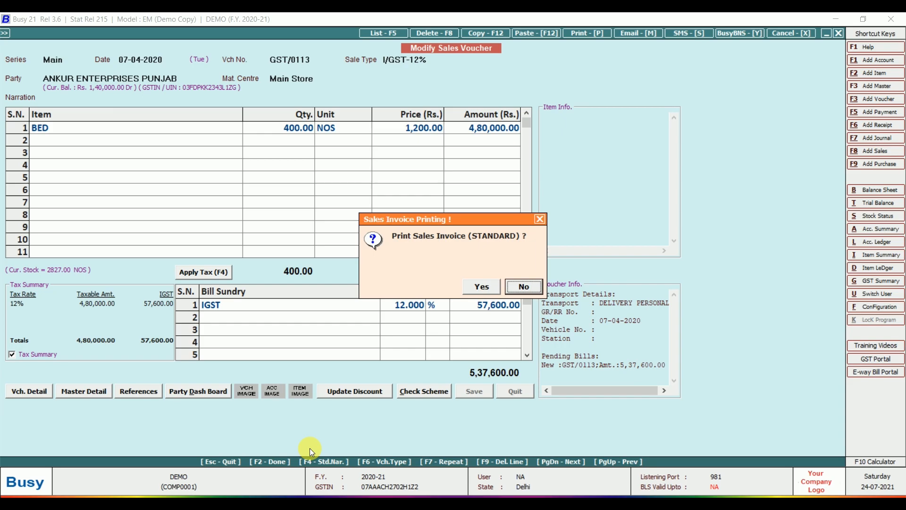
pyautogui.press('Return')
pyautogui.press('Escape')
pyautogui.press('Escape')
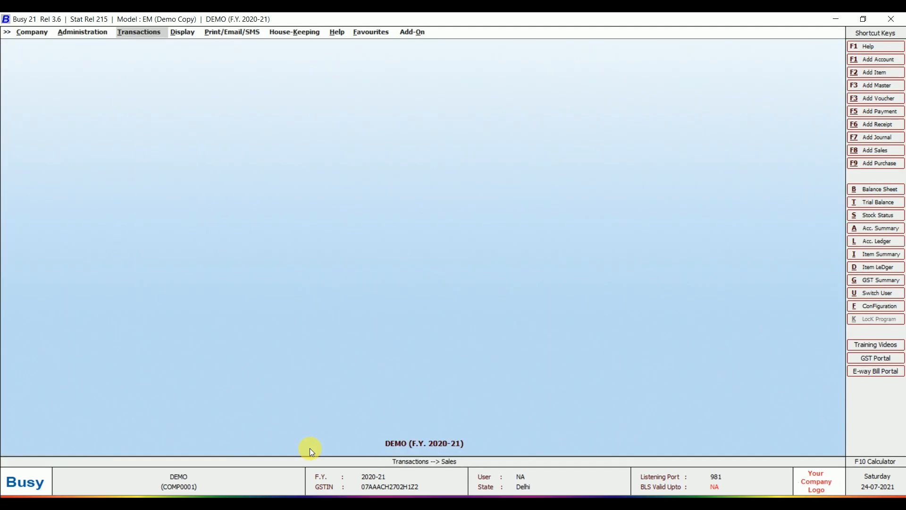
# - Start a new sales voucher via Transactions > Sales > Add
pyautogui.press('Right')
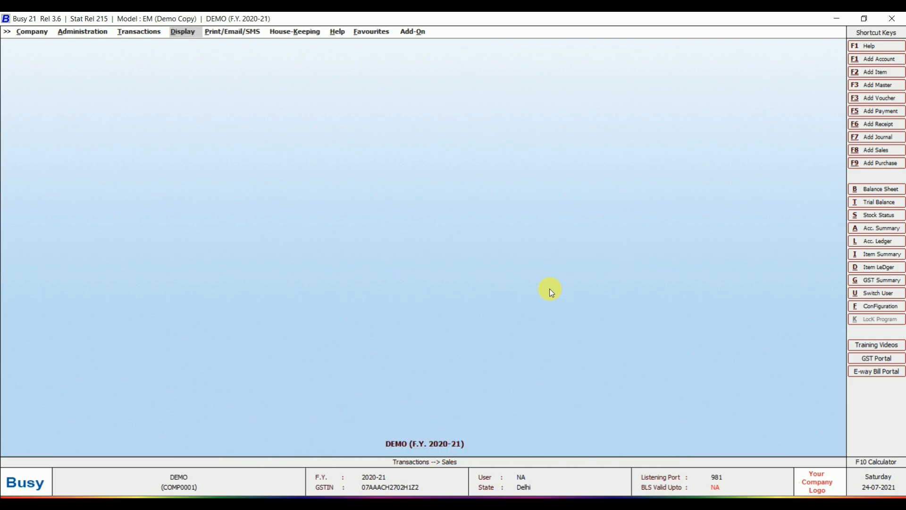
pyautogui.press('Left')
pyautogui.press('Down')
pyautogui.press('Return')
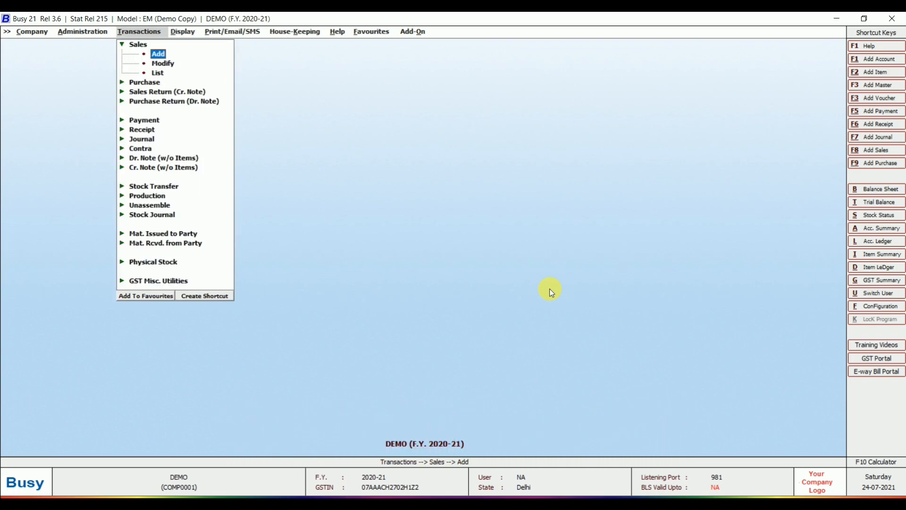
pyautogui.press('Return')
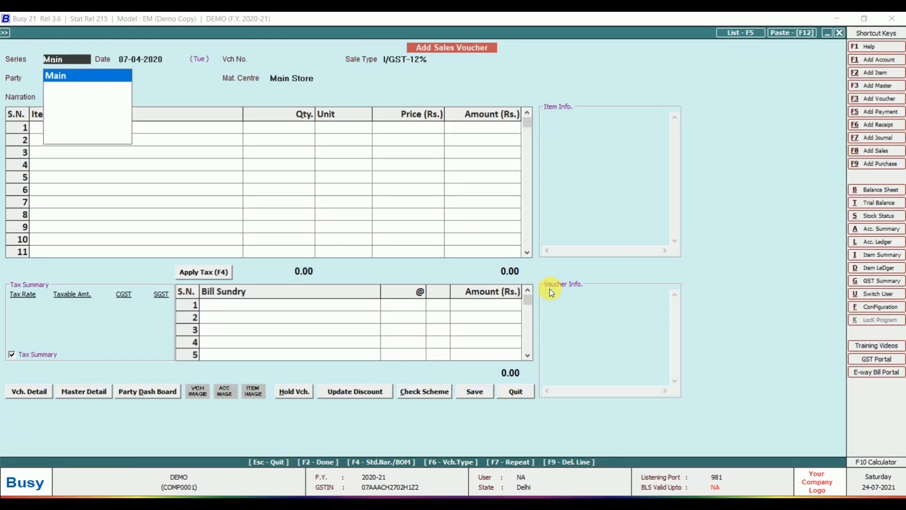
# - Keep series Main, date it 07-04-2020, and change the voucher number to GST/0113
pyautogui.press('Return')
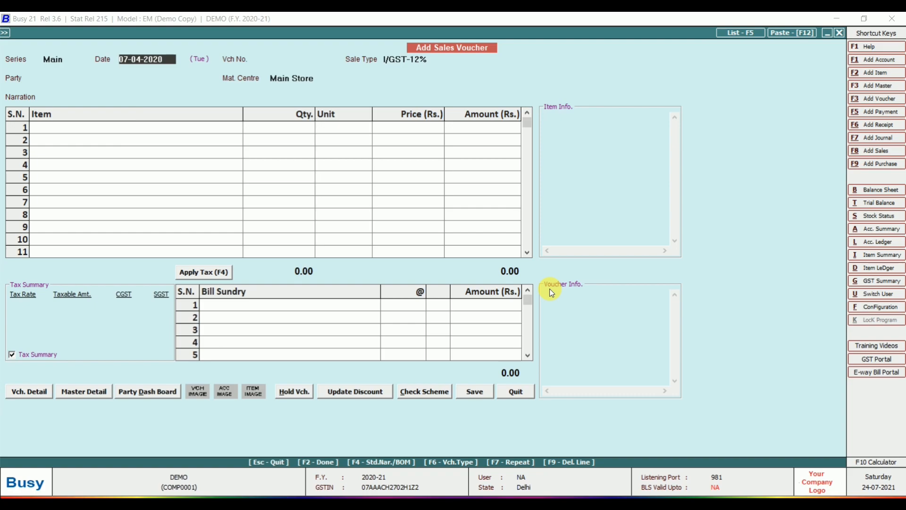
pyautogui.write('7/4/2020')
pyautogui.press('Return')
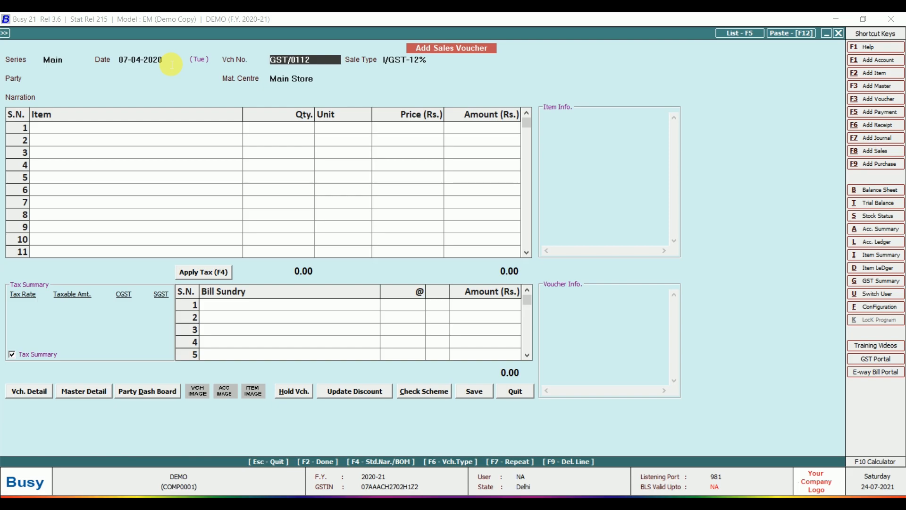
pyautogui.press('End')
pyautogui.press('BackSpace')
pyautogui.write('3')
pyautogui.press('Return')
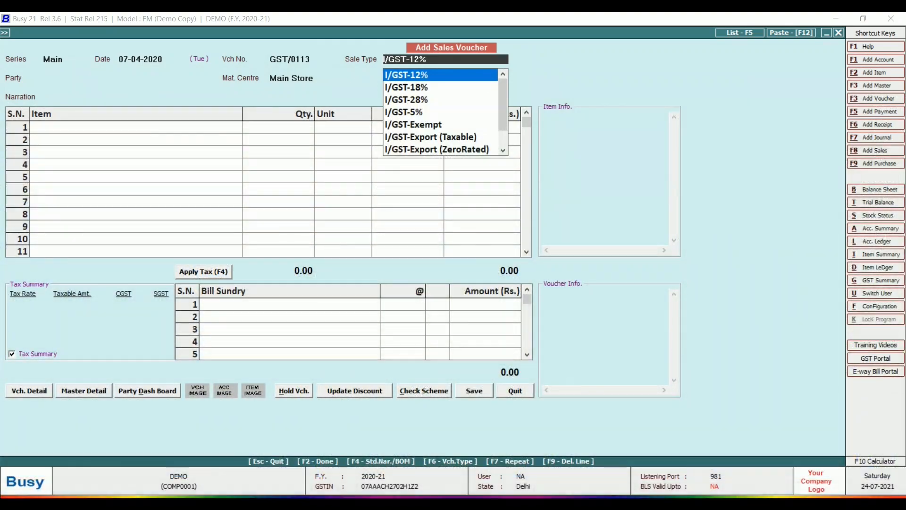
# - Look through the I/GST and L/GST sale types, then keep I/GST-12%
pyautogui.press('Down')
pyautogui.press('Down')
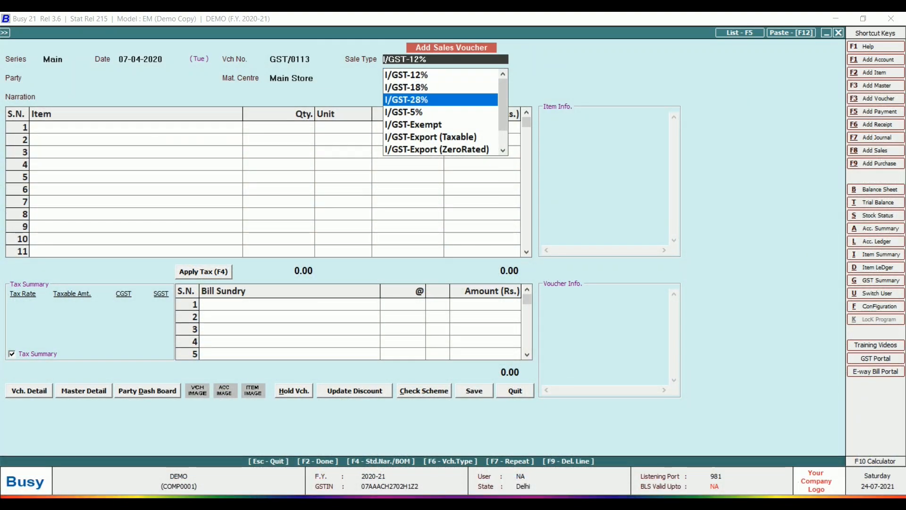
pyautogui.press('Down')
pyautogui.press('Down')
pyautogui.press('Down')
pyautogui.press('Down')
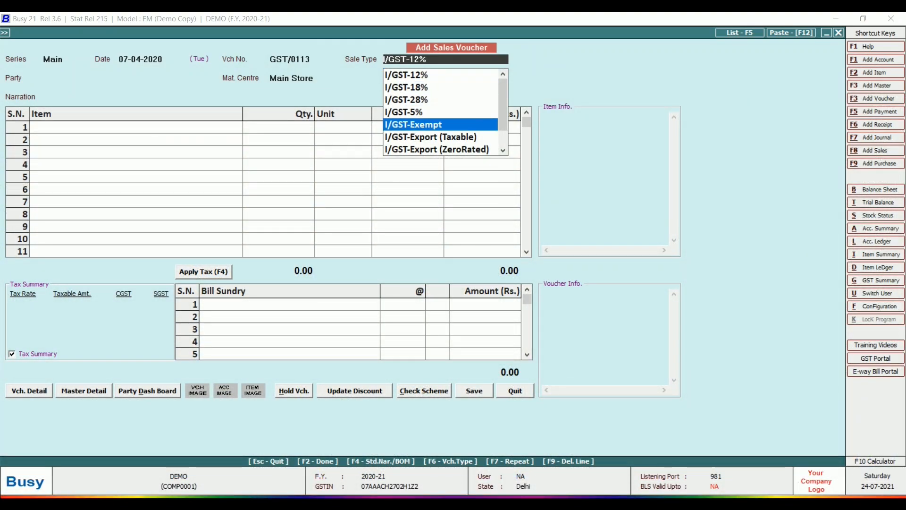
pyautogui.press('Down')
pyautogui.press('Down')
pyautogui.press('Down')
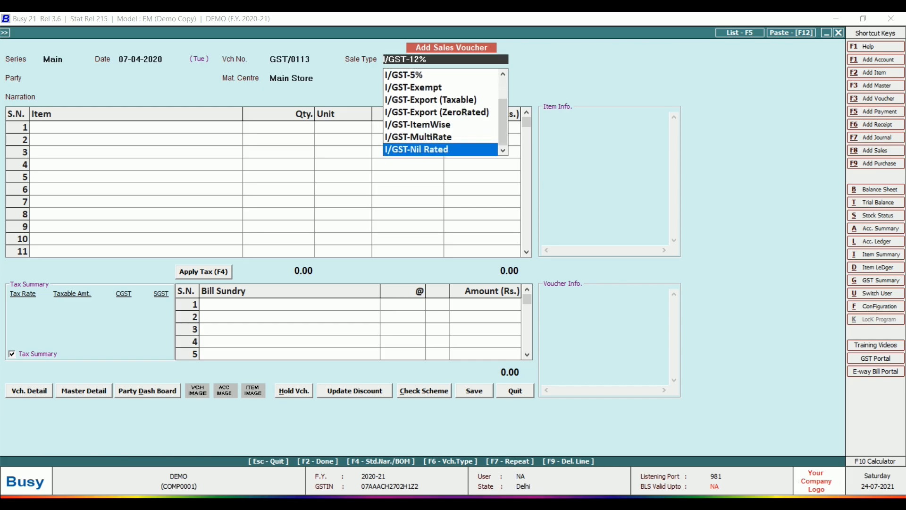
pyautogui.press('Down')
pyautogui.press('Down')
pyautogui.press('Down')
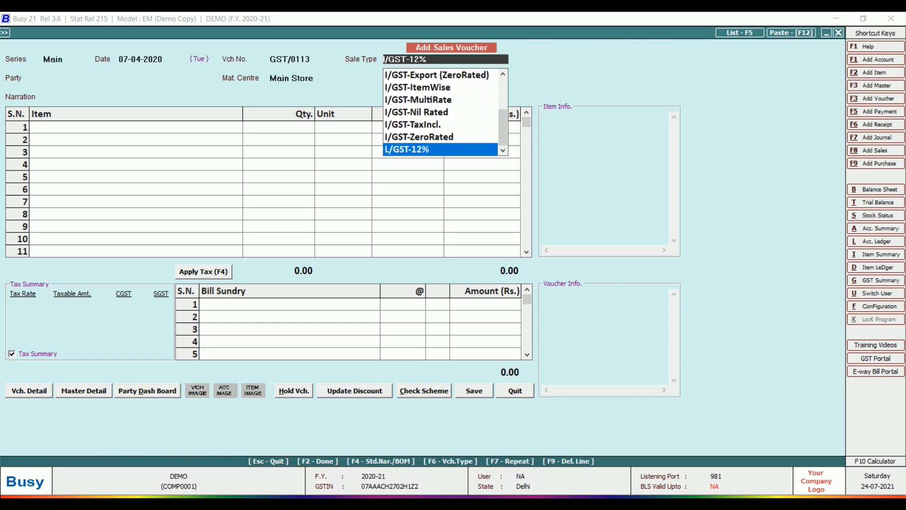
pyautogui.press('Down')
pyautogui.press('Down')
pyautogui.press('Down')
pyautogui.press('Down')
pyautogui.press('Down')
pyautogui.press('Down')
pyautogui.press('Down')
pyautogui.press('Down')
pyautogui.press('Down')
pyautogui.press('Down')
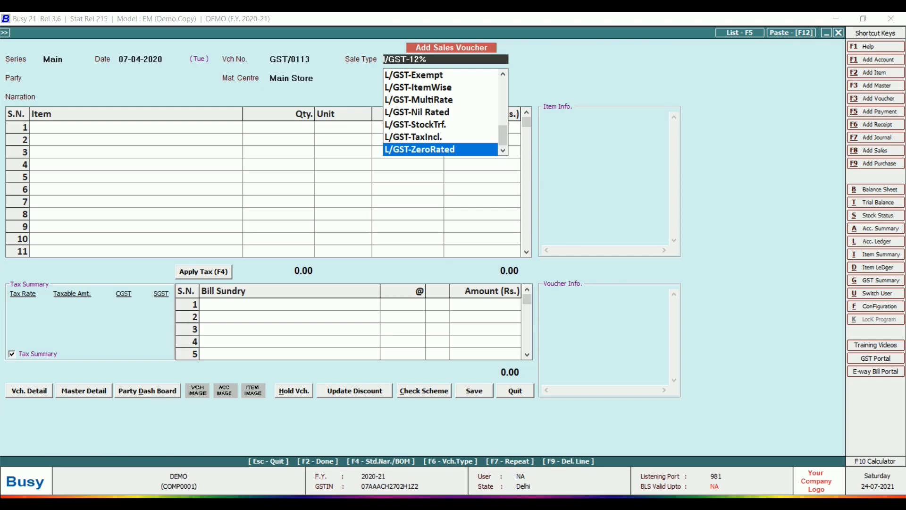
pyautogui.press('Up')
pyautogui.press('Up')
pyautogui.press('Up')
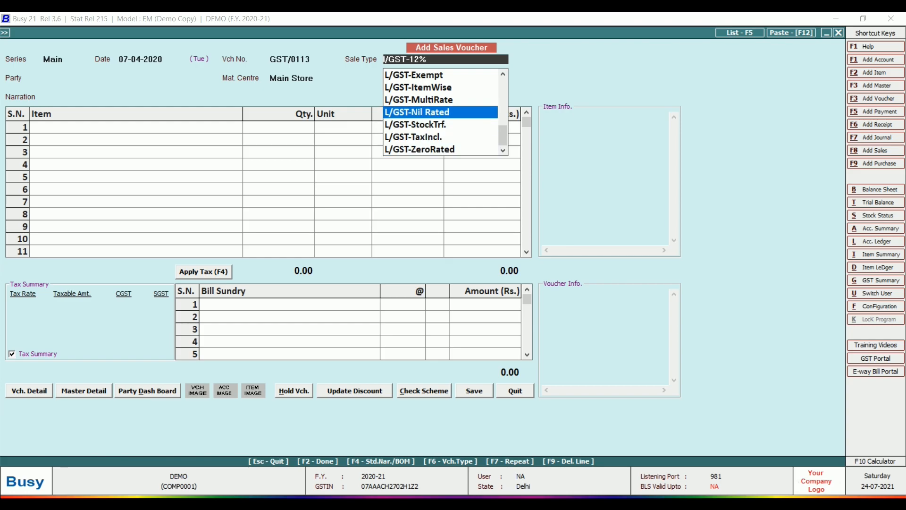
pyautogui.press('Up')
pyautogui.press('Up')
pyautogui.press('Up')
pyautogui.press('Up')
pyautogui.press('Up')
pyautogui.press('Up')
pyautogui.press('Up')
pyautogui.press('Up')
pyautogui.press('Up')
pyautogui.press('Up')
pyautogui.press('Up')
pyautogui.press('Up')
pyautogui.press('Up')
pyautogui.press('Up')
pyautogui.press('Up')
pyautogui.press('Up')
pyautogui.press('Up')
pyautogui.press('Up')
pyautogui.press('Up')
pyautogui.press('Up')
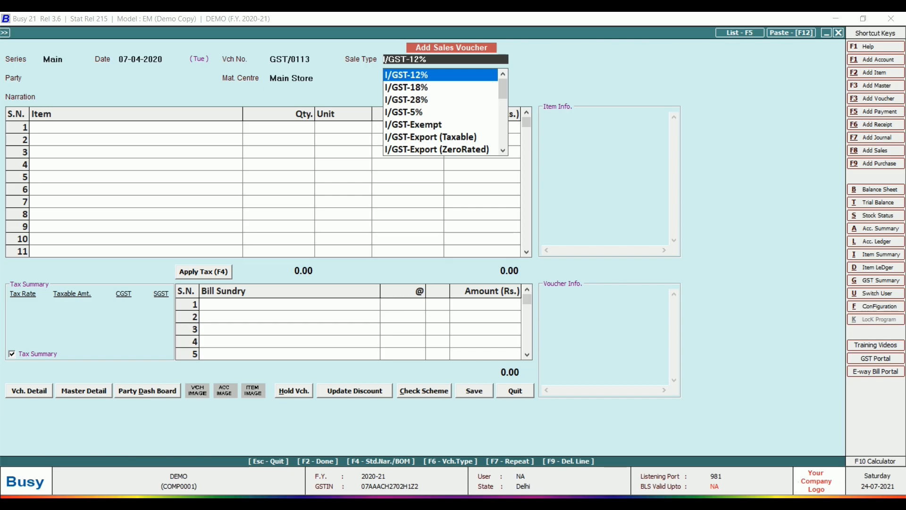
pyautogui.press('Return')
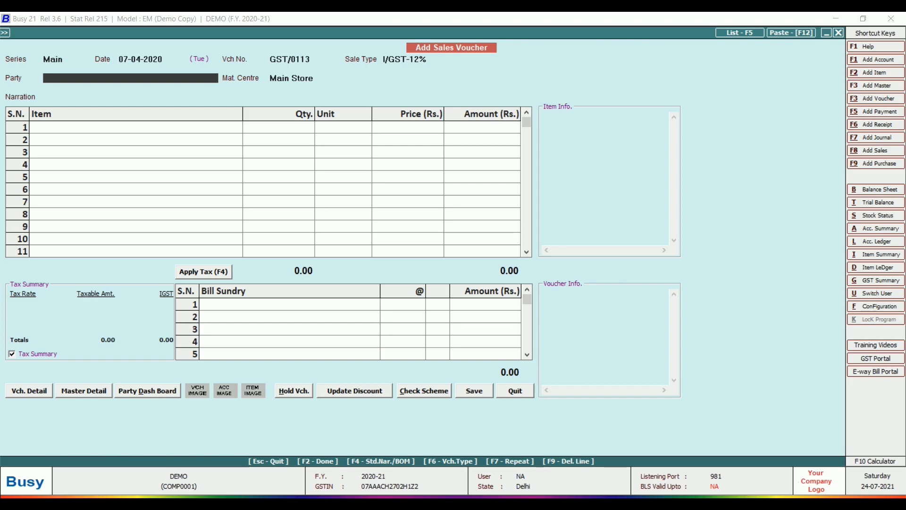
# - Choose ANKUR ENTERPRISES PUNJAB as the party, keeping Main Store
pyautogui.press('space')
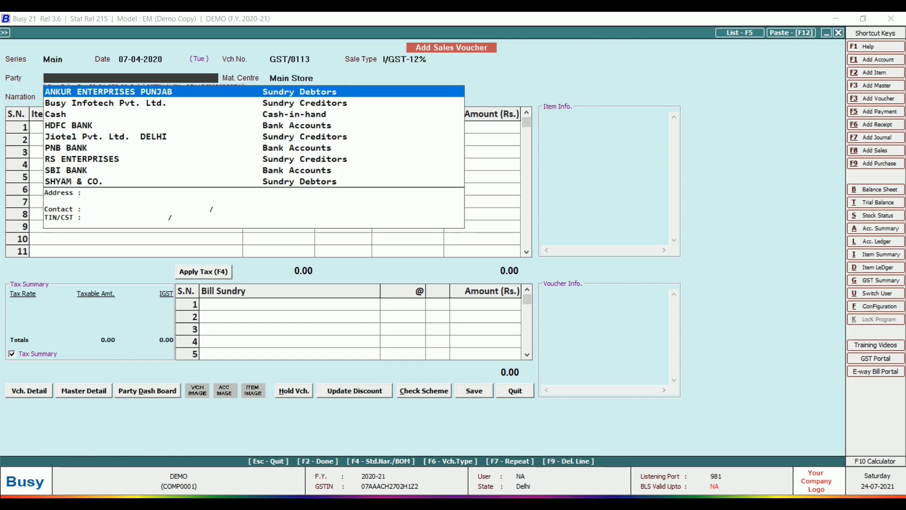
pyautogui.press('Return')
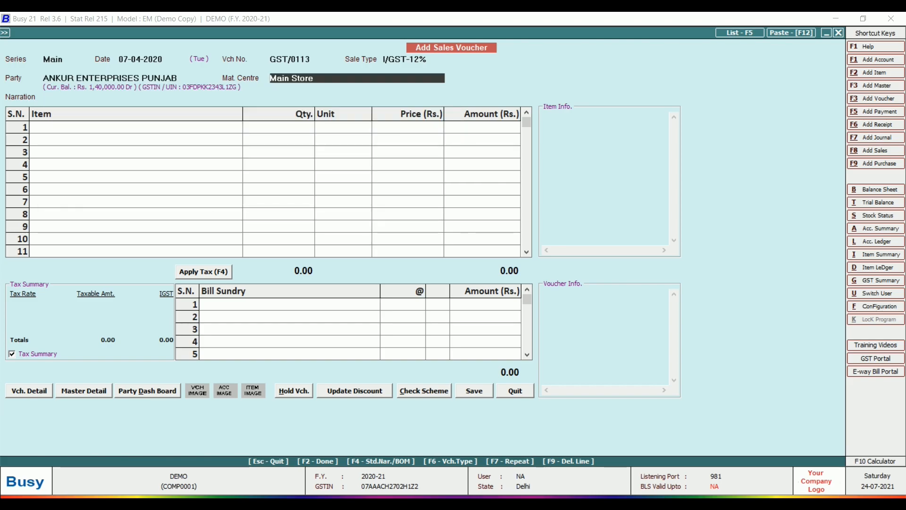
pyautogui.press('Return')
pyautogui.press('Return')
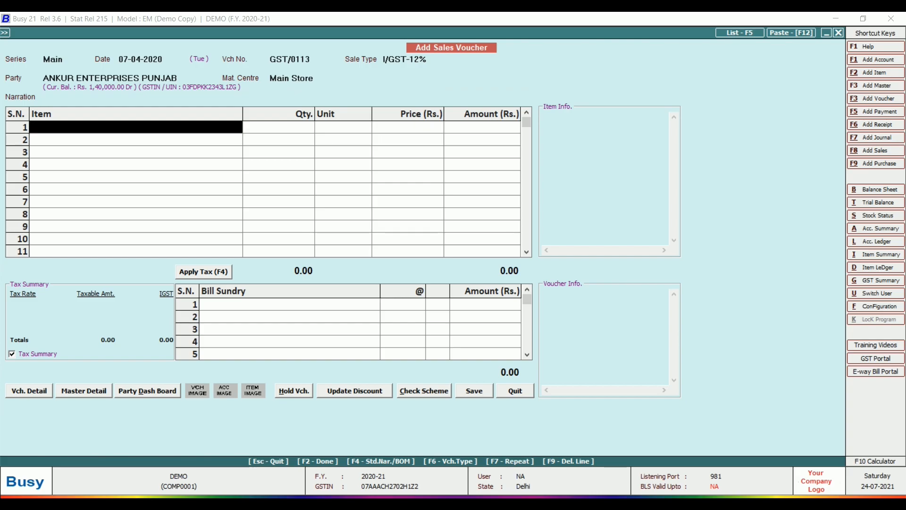
# - Enter items BED 200 at 1,200.00 and CHAIR 50 at 300.00
pyautogui.write('bed')
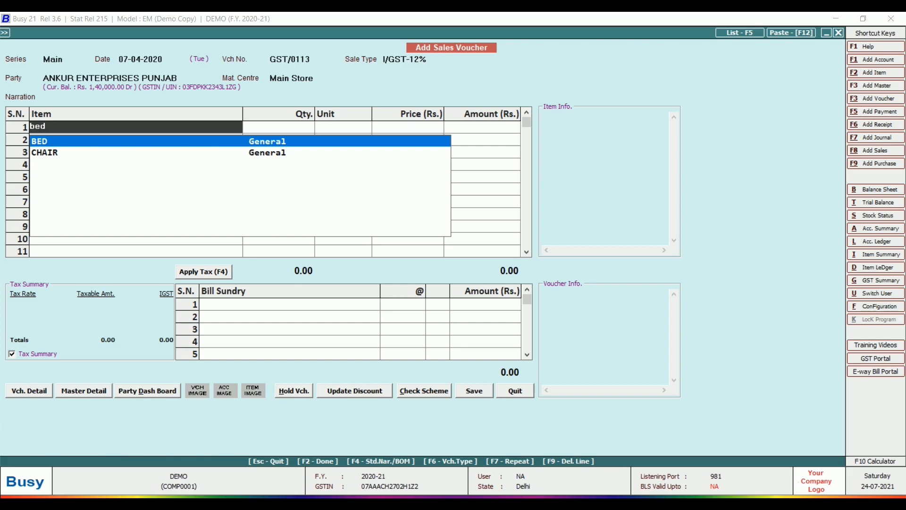
pyautogui.press('Return')
pyautogui.write('200')
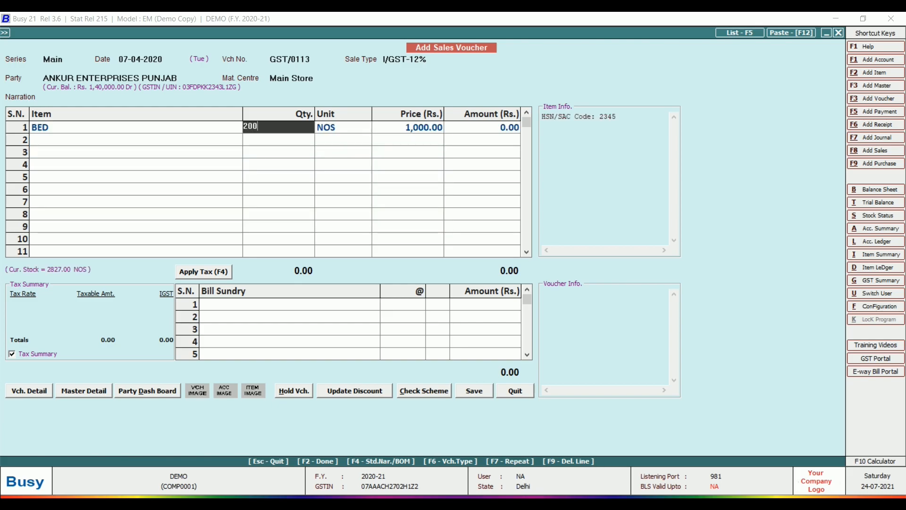
pyautogui.press('Return')
pyautogui.press('Return')
pyautogui.write('1200')
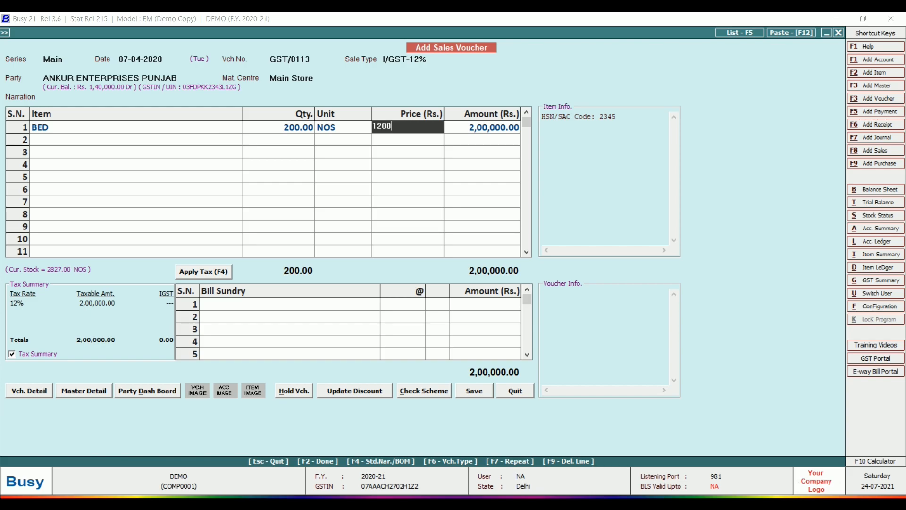
pyautogui.press('Return')
pyautogui.press('Return')
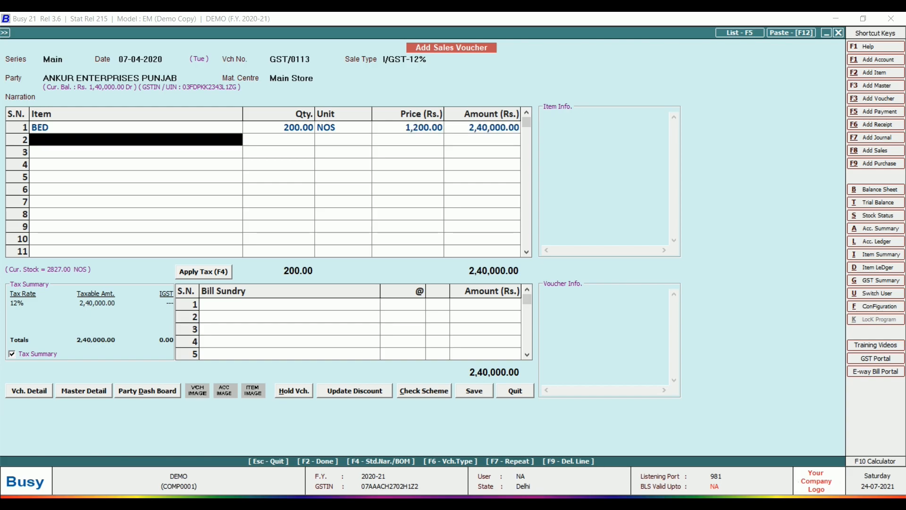
pyautogui.press('Down')
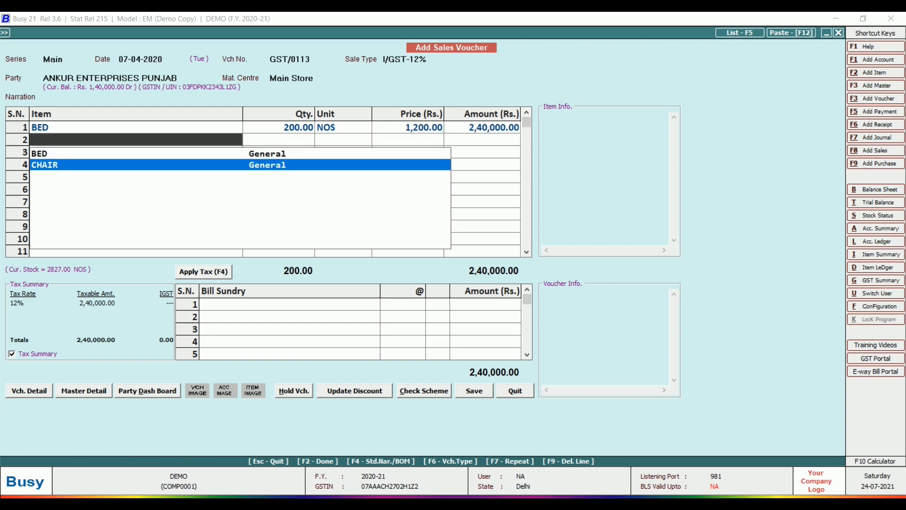
pyautogui.press('Return')
pyautogui.write('50')
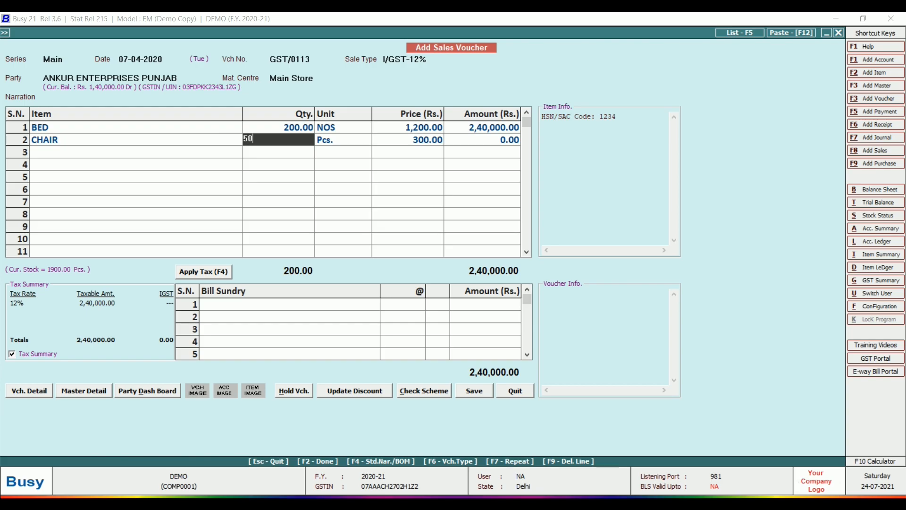
pyautogui.press('Return')
pyautogui.press('Return')
pyautogui.press('Return')
pyautogui.press('Return')
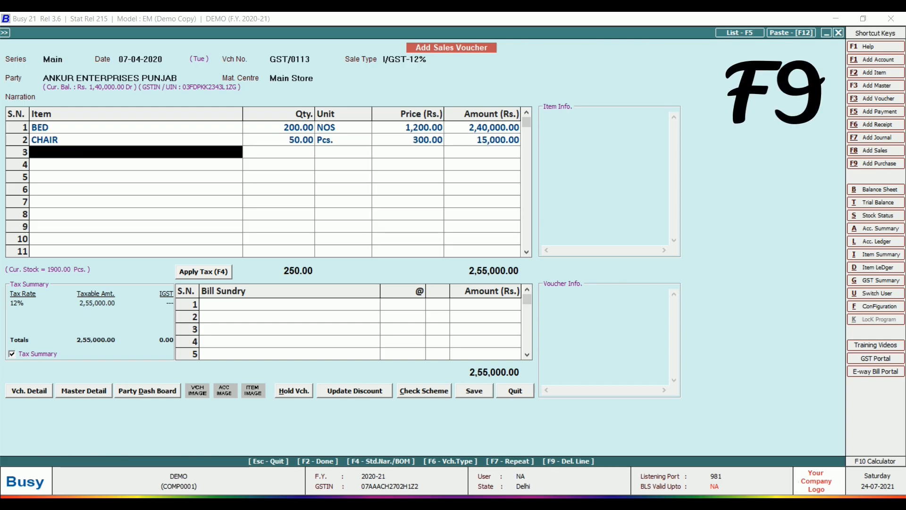
# - Add Freight & Forwarding Charges of 2,000.00 and 12% IGST, totalling 2,87,840.00
pyautogui.press('Return')
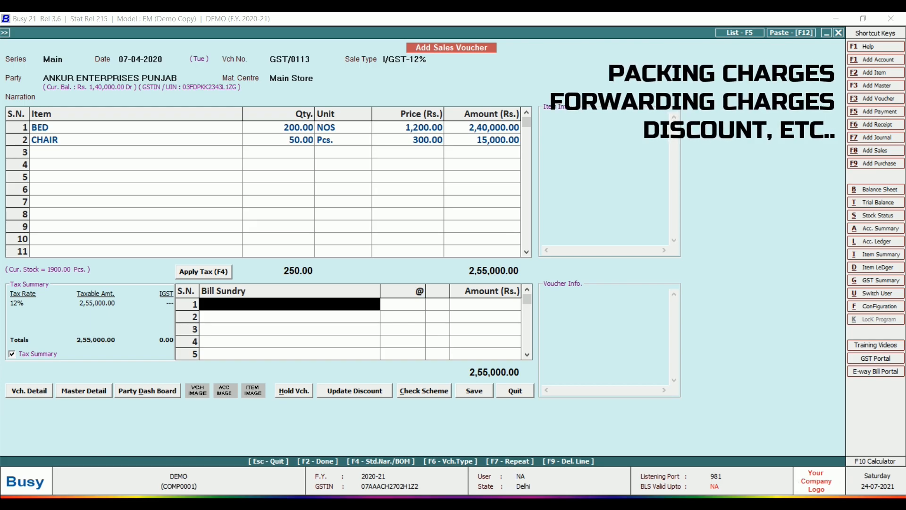
pyautogui.write('fre')
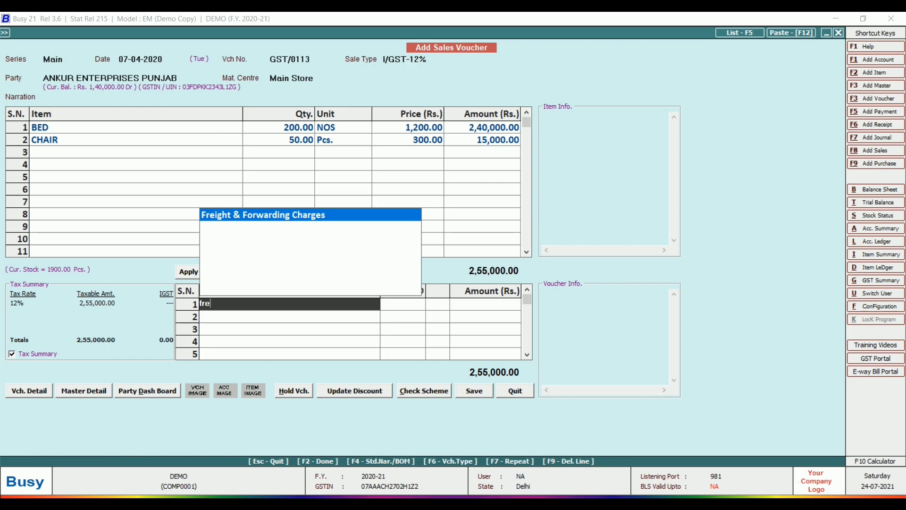
pyautogui.press('Return')
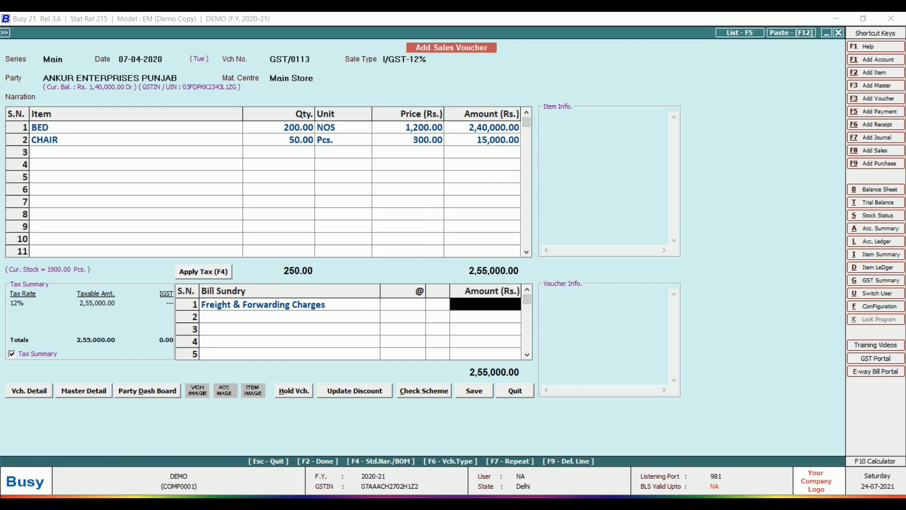
pyautogui.write('2,00')
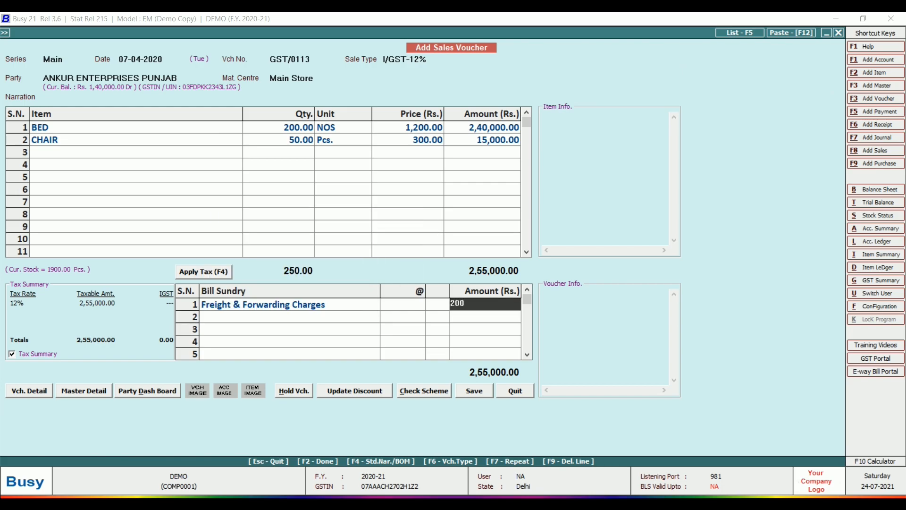
pyautogui.write('0')
pyautogui.press('Return')
pyautogui.press('F4')
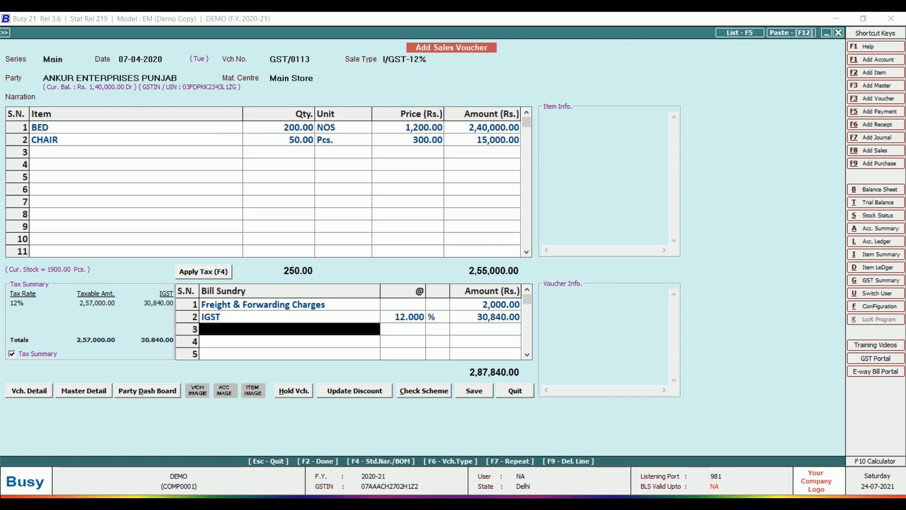
pyautogui.press('F2')
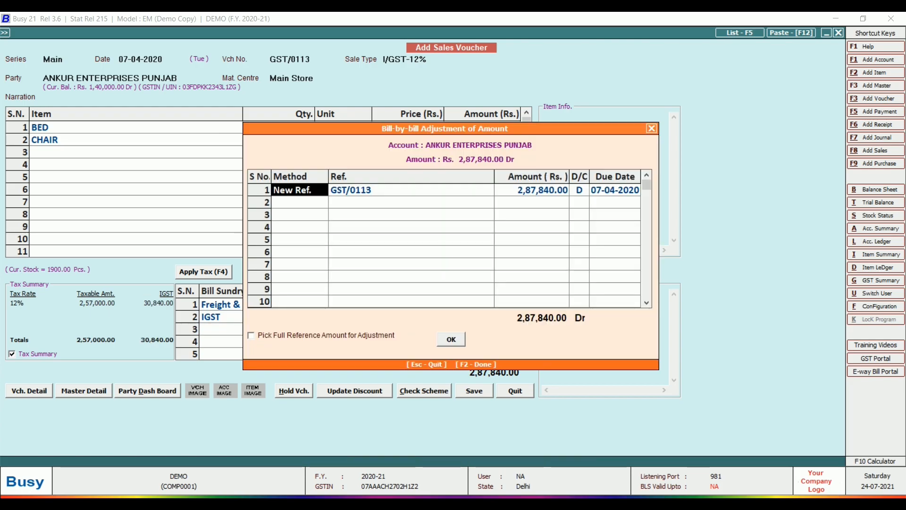
# - Accept new bill reference GST/0113 and DELIVERY PERSONAL transport to DELHI, and save without printing
pyautogui.press('Return')
pyautogui.press('Return')
pyautogui.press('Return')
pyautogui.press('Return')
pyautogui.press('Return')
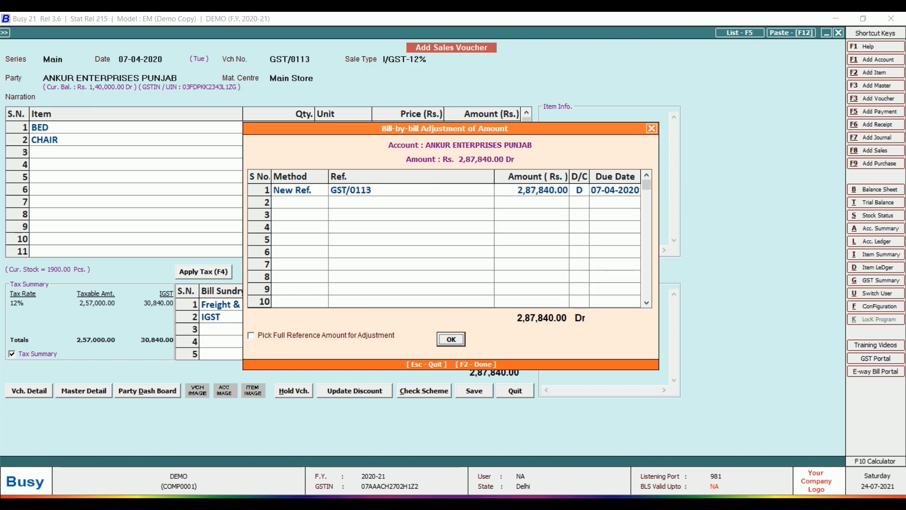
pyautogui.press('Return')
pyautogui.press('Return')
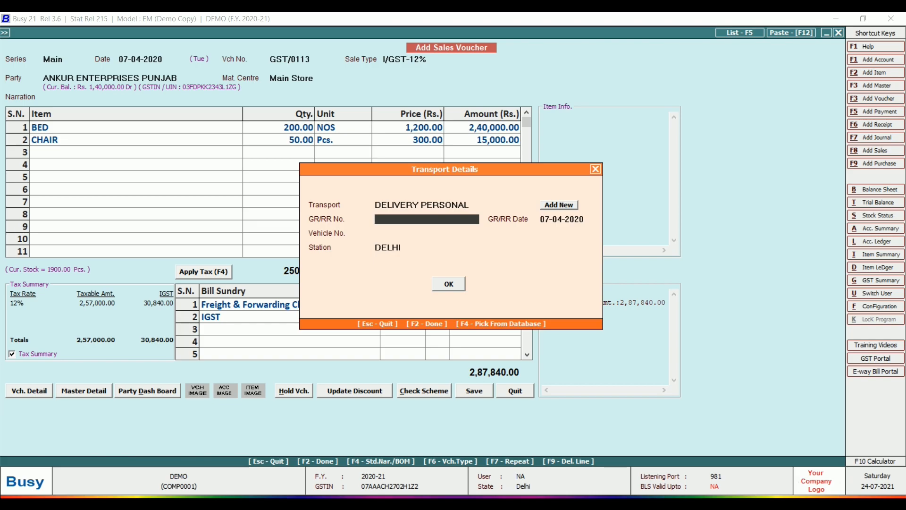
pyautogui.press('Return')
pyautogui.press('Return')
pyautogui.press('Return')
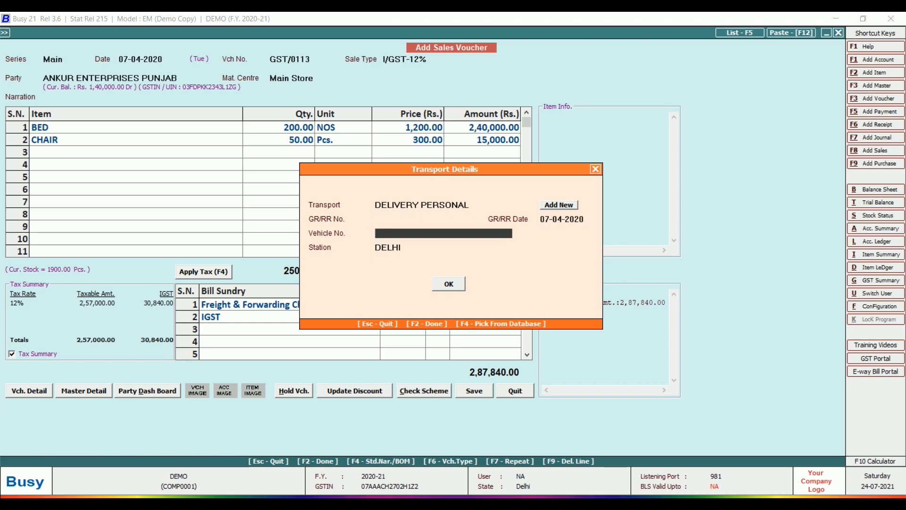
pyautogui.press('Return')
pyautogui.press('Return')
pyautogui.press('Return')
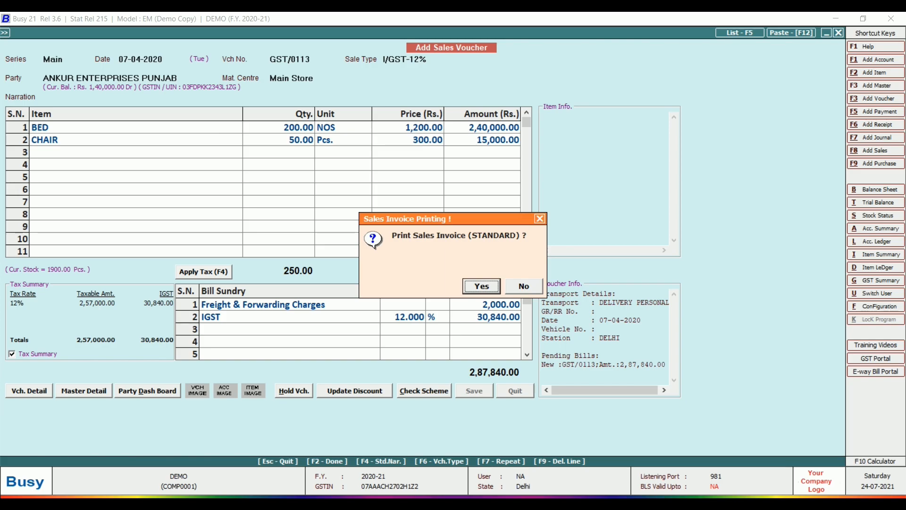
pyautogui.press('Right')
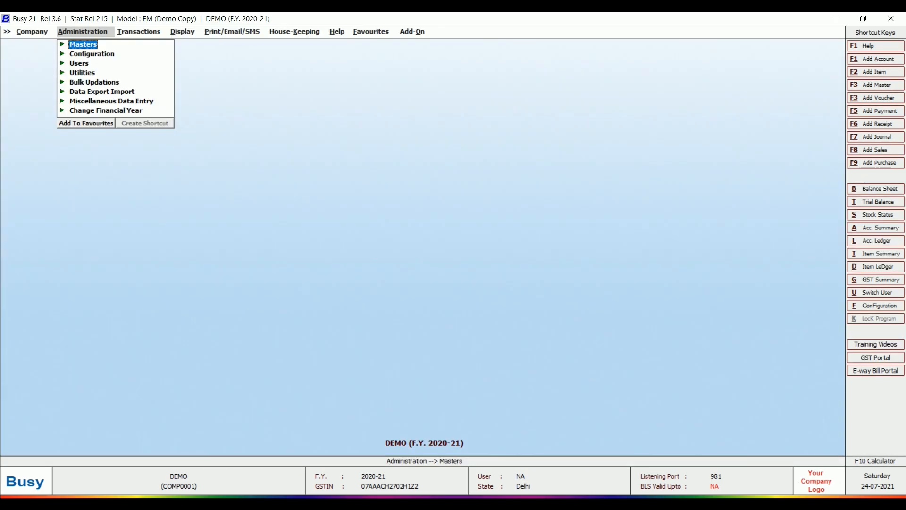
# - Show the Sales Register for all sale types and parties, 1-4-2020 to 7-4-2020, and check GST/0113
pyautogui.press('Right')
pyautogui.press('Right')
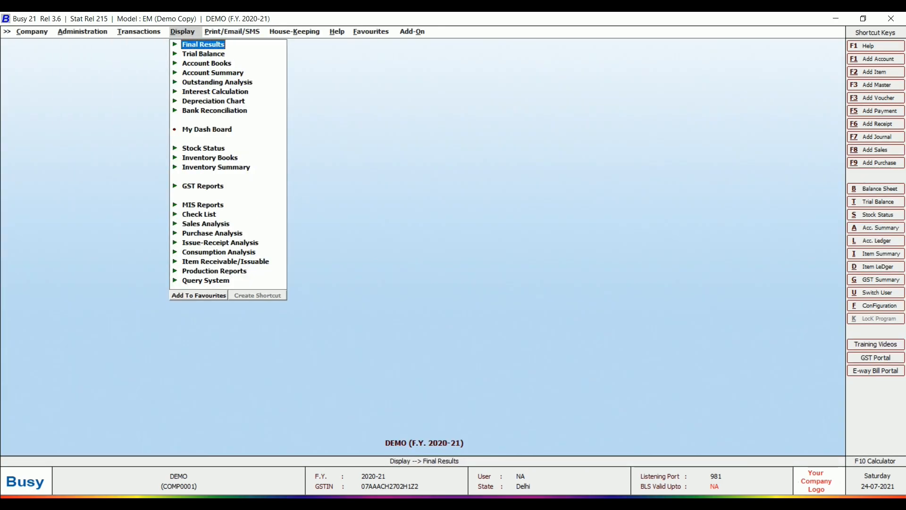
pyautogui.press('Down')
pyautogui.press('Down')
pyautogui.press('Return')
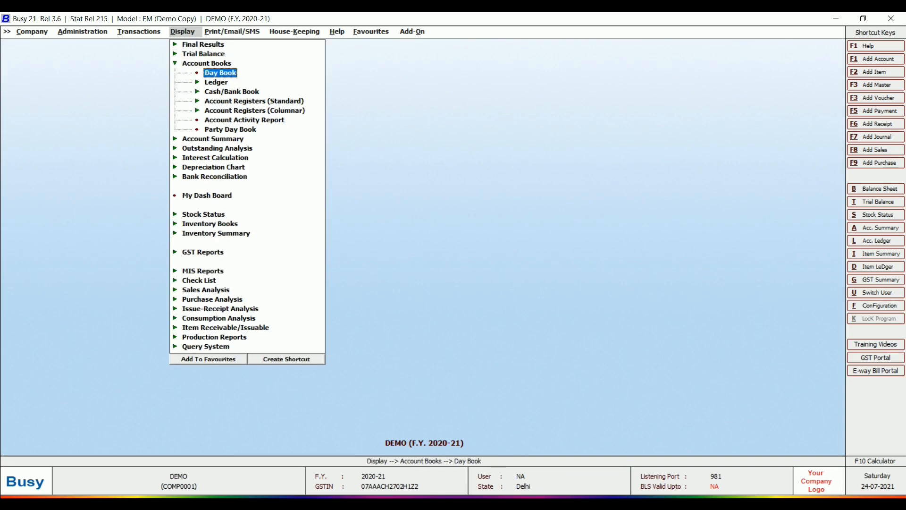
pyautogui.press('Down')
pyautogui.press('Down')
pyautogui.press('Down')
pyautogui.press('Return')
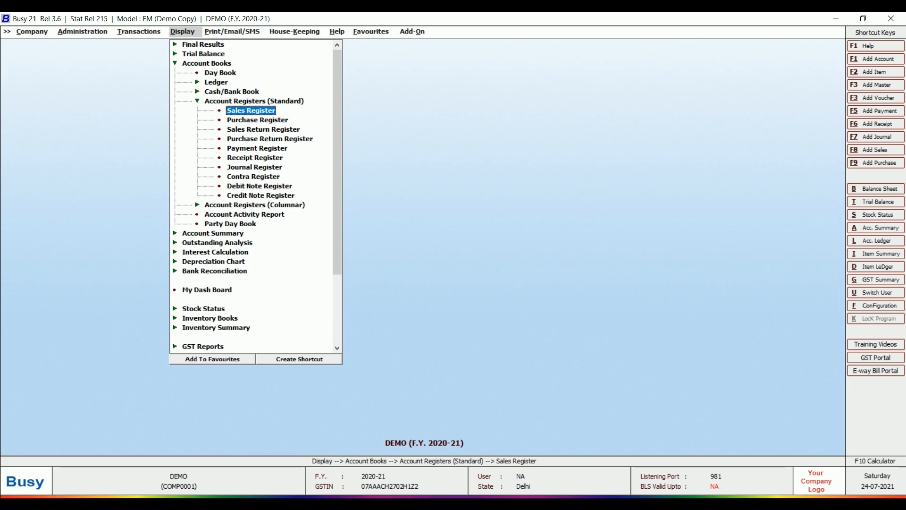
pyautogui.press('Return')
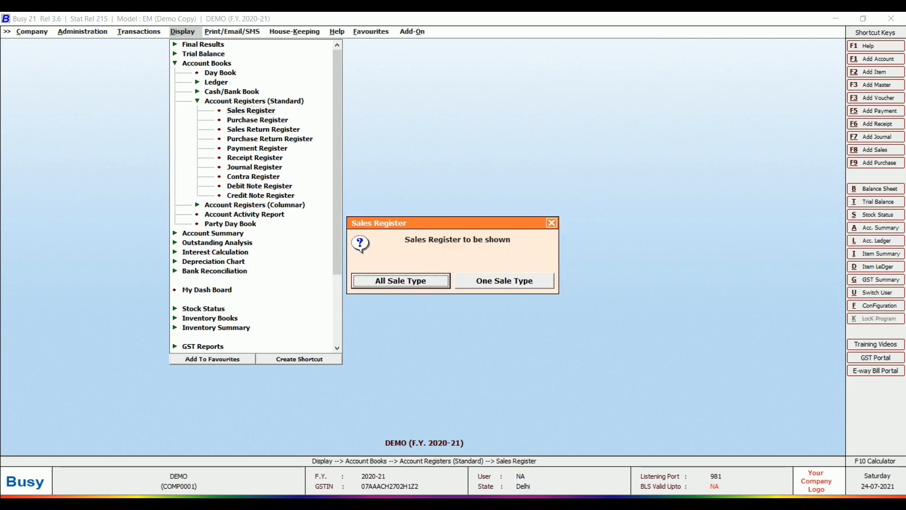
pyautogui.press('Return')
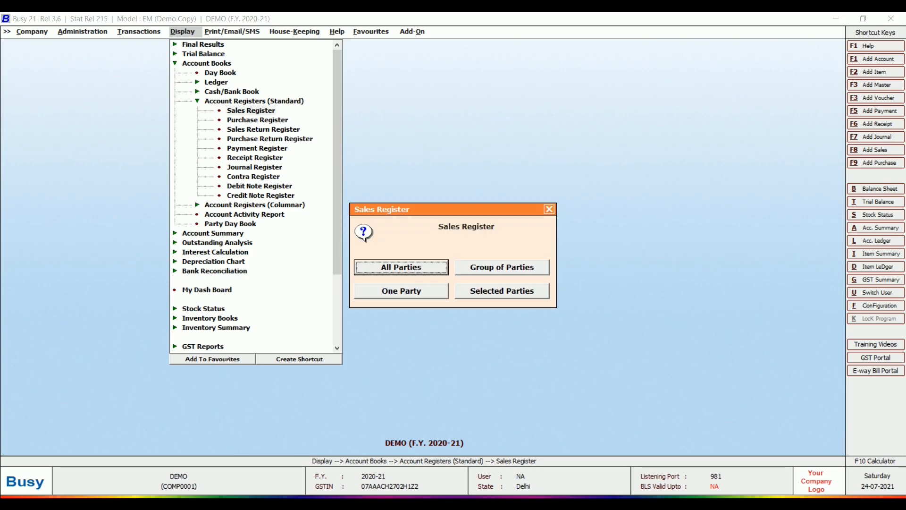
pyautogui.press('Return')
pyautogui.press('Return')
pyautogui.press('Return')
pyautogui.press('Return')
pyautogui.press('Return')
pyautogui.press('Return')
pyautogui.press('Return')
pyautogui.press('Return')
pyautogui.press('Return')
pyautogui.press('Return')
pyautogui.press('Return')
pyautogui.press('Return')
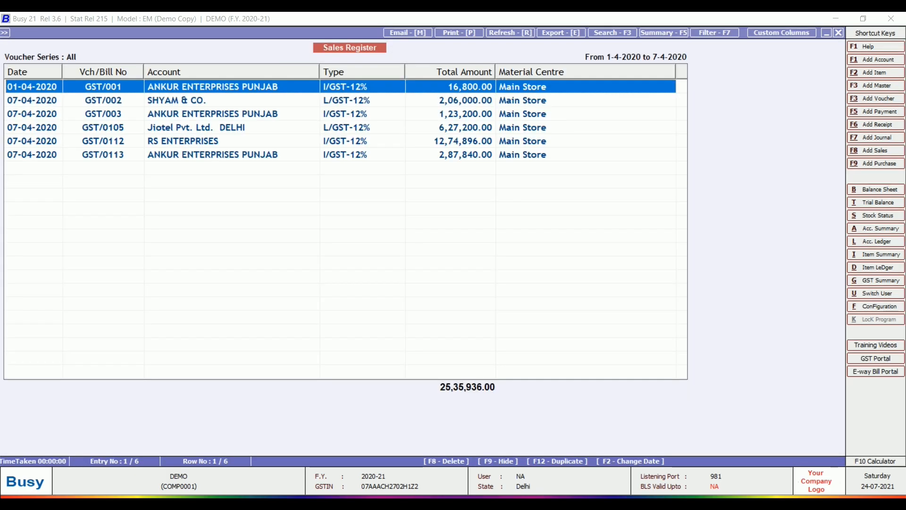
pyautogui.press('Down')
pyautogui.press('Down')
pyautogui.press('Down')
pyautogui.press('Down')
pyautogui.press('Down')
pyautogui.press('Up')
pyautogui.press('Home')
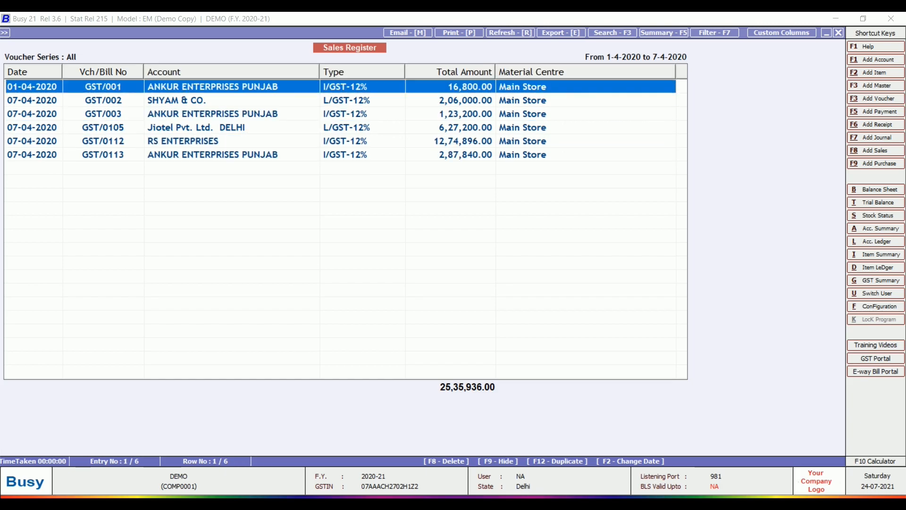
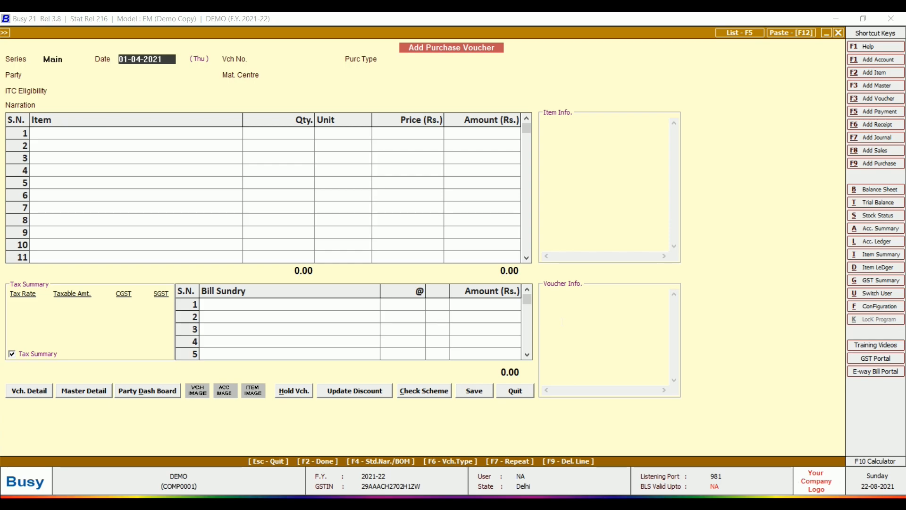
# - Accept the date and give the new purchase voucher number A-324
pyautogui.press('Return')
pyautogui.press('Escape')
pyautogui.press('Return')
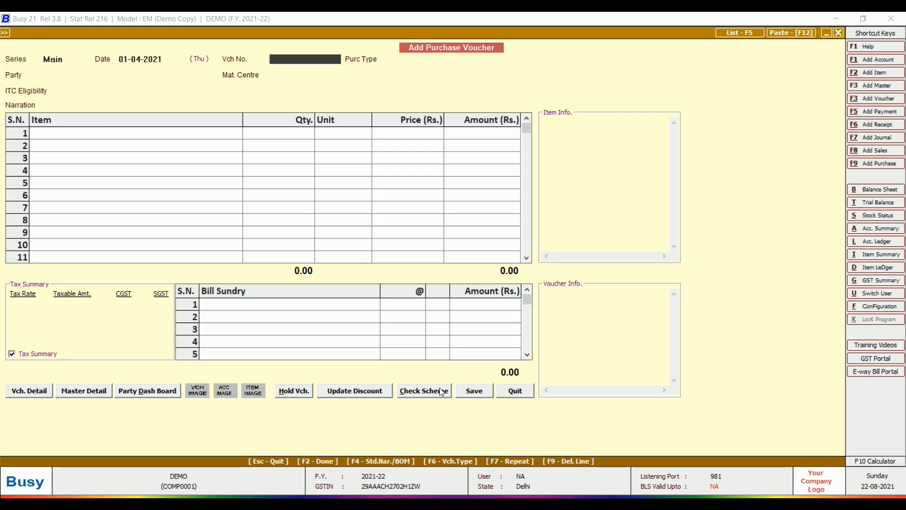
pyautogui.write('A-324')
pyautogui.press('Return')
# - Set the purchase type to L/GST-18%
pyautogui.write('L')
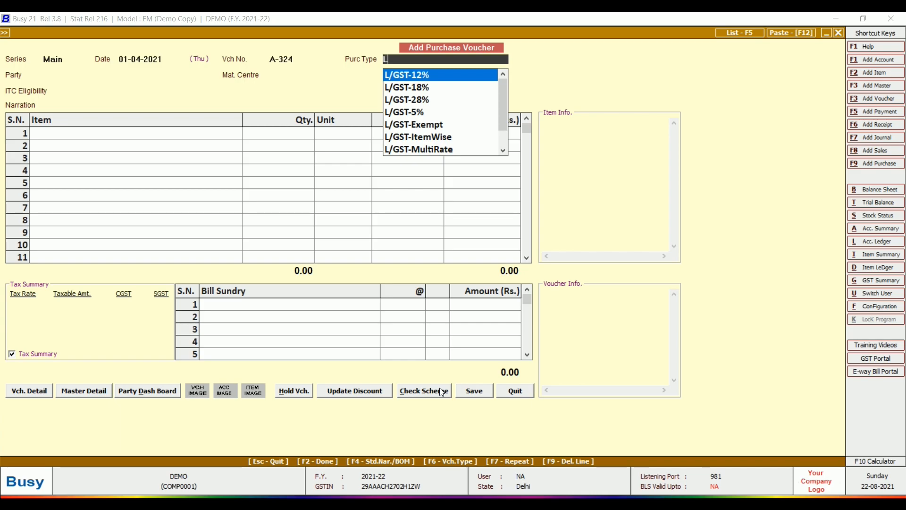
pyautogui.press('Down')
pyautogui.press('Down')
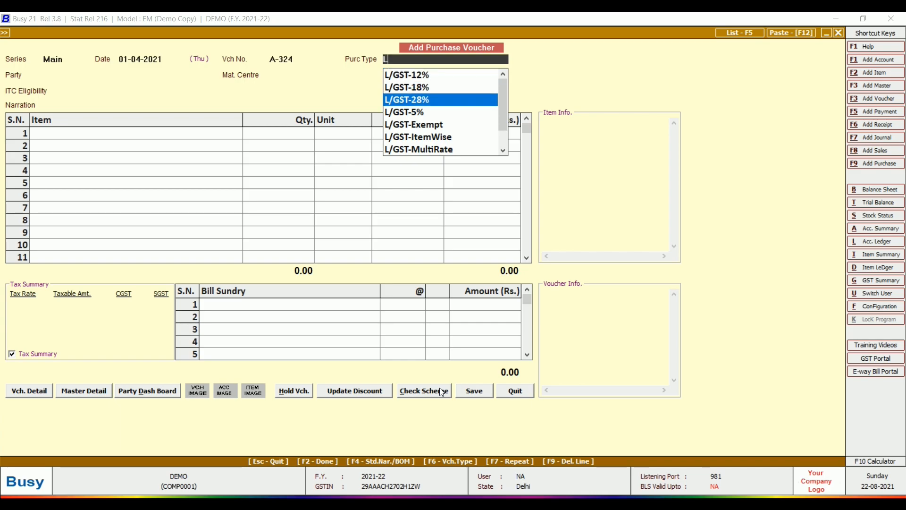
pyautogui.press('Down')
pyautogui.press('Down')
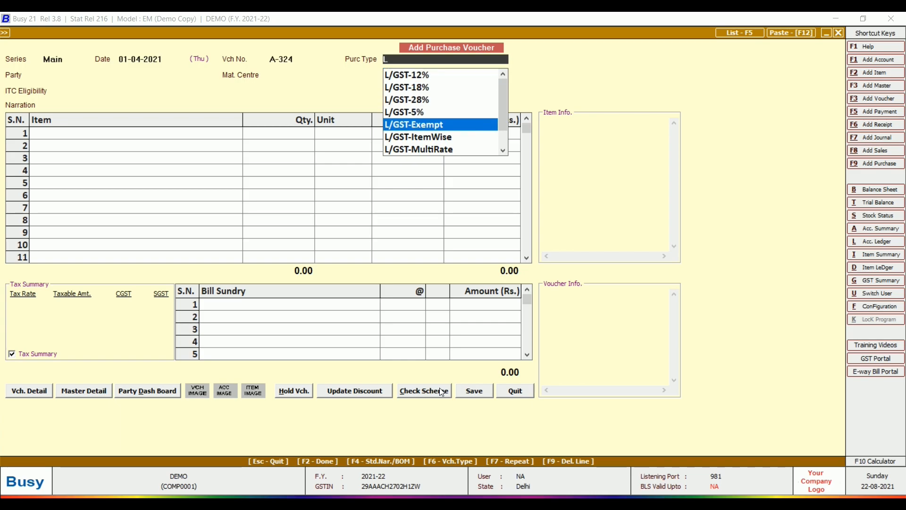
pyautogui.press('Down')
pyautogui.press('Down')
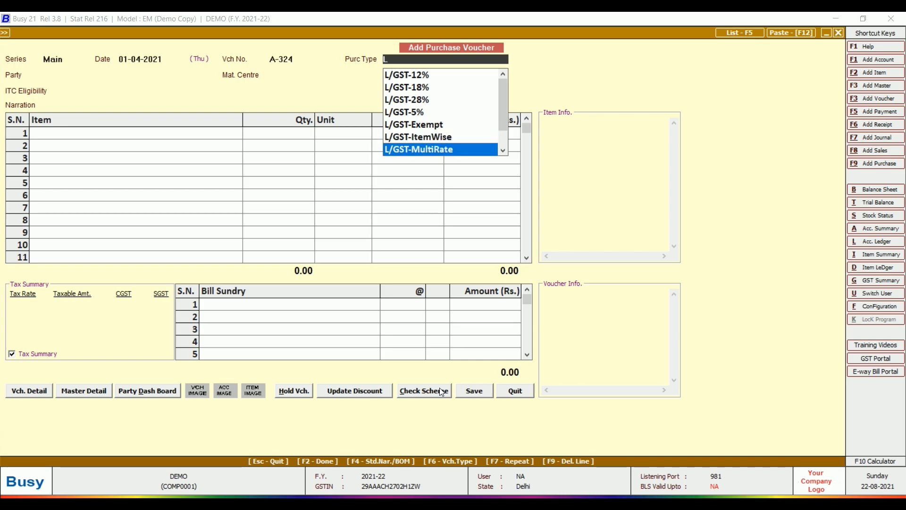
pyautogui.press('Up')
pyautogui.press('Up')
pyautogui.press('Up')
pyautogui.press('Up')
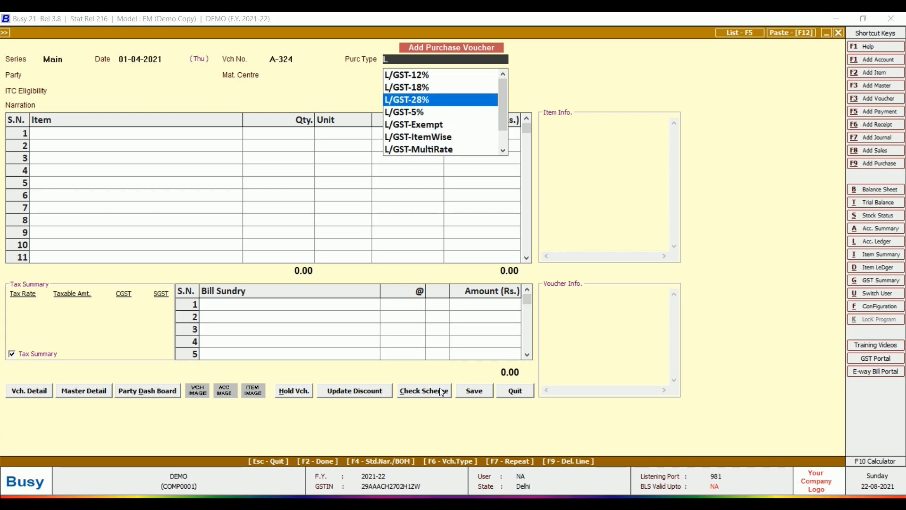
pyautogui.press('Up')
pyautogui.press('Up')
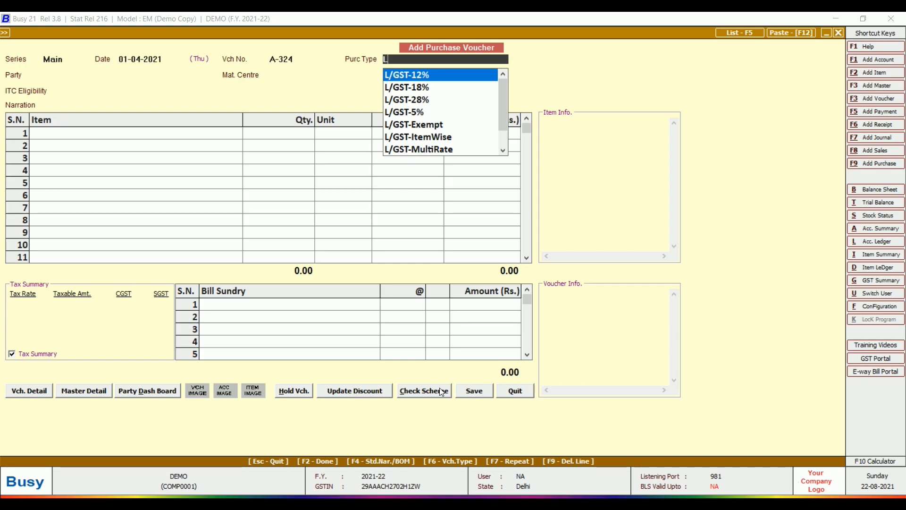
pyautogui.press('BackSpace')
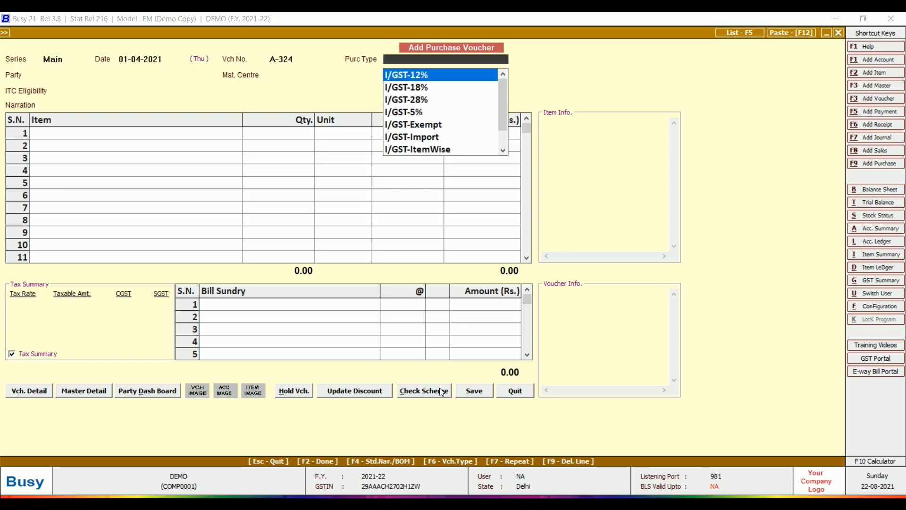
pyautogui.press('Down')
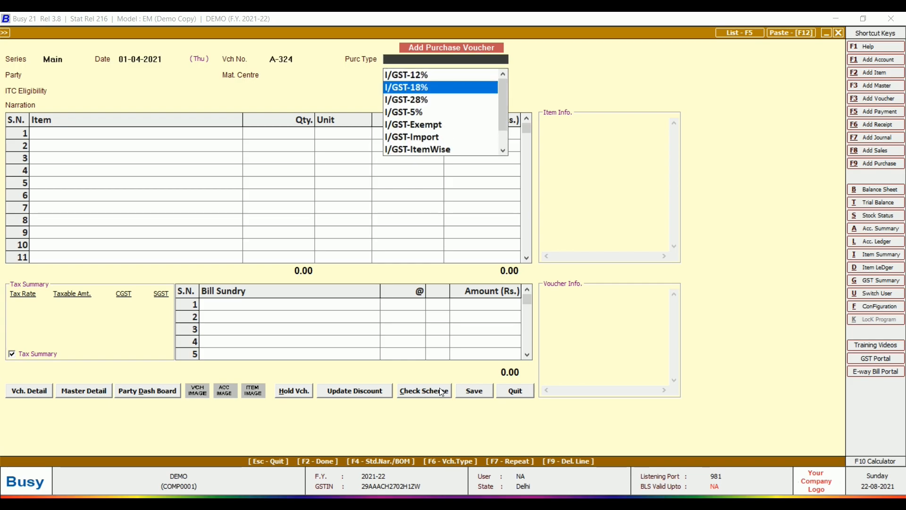
pyautogui.press('Down')
pyautogui.press('Down')
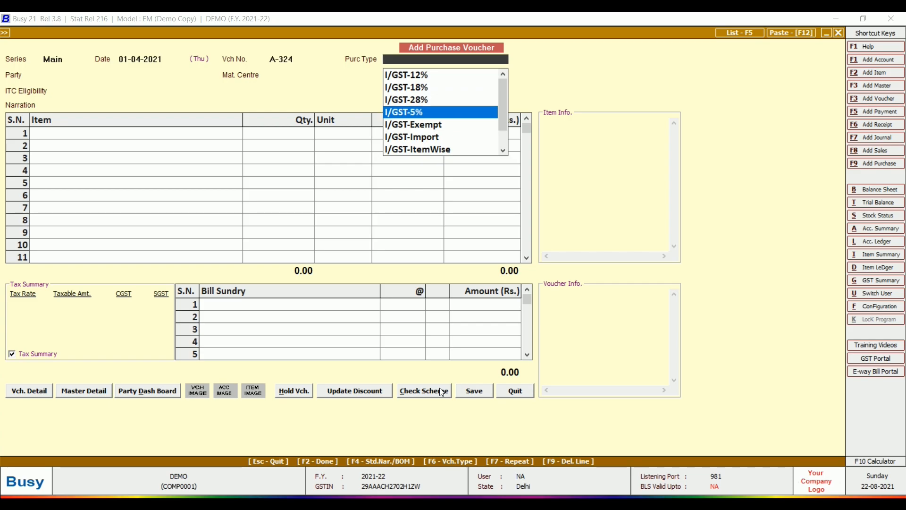
pyautogui.press('Up')
pyautogui.press('Up')
pyautogui.press('Up')
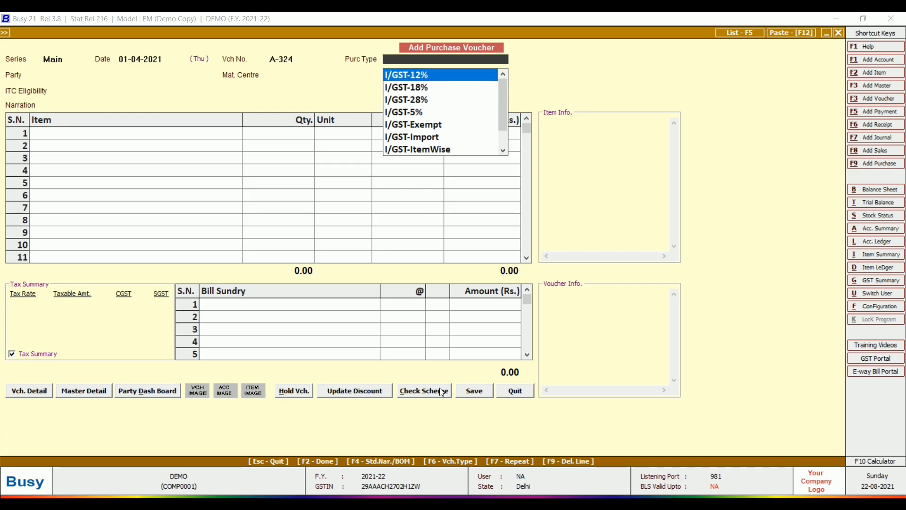
pyautogui.write('L')
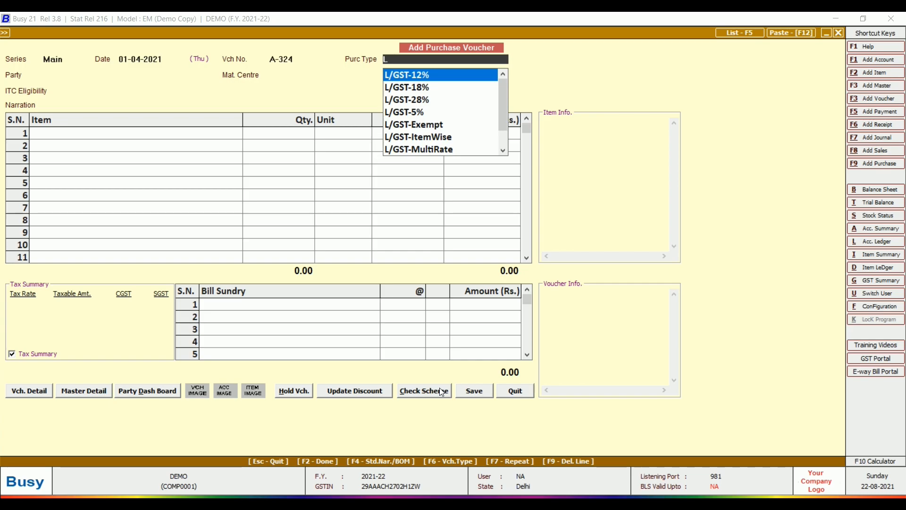
pyautogui.press('Down')
pyautogui.press('Return')
# - Choose party ALOK & CO., keep Main Store, and set ITC eligibility to Capital Goods/Services
pyautogui.write('alok')
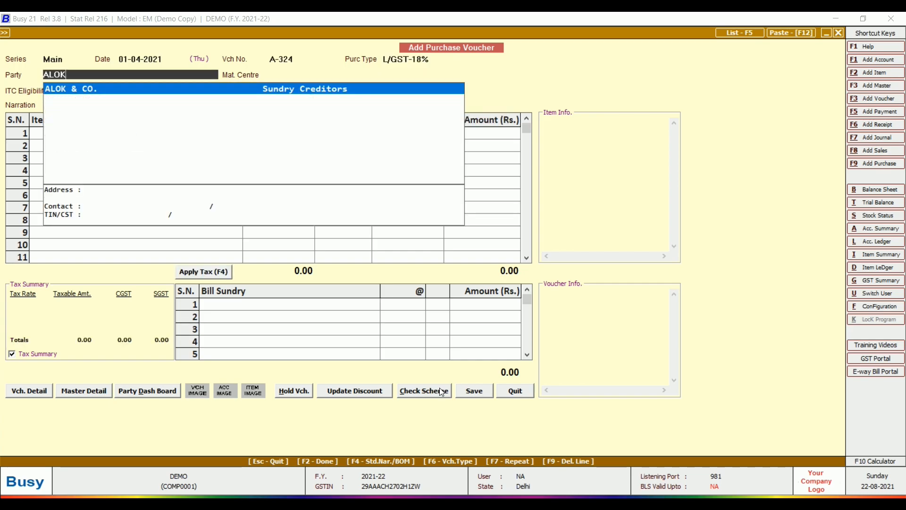
pyautogui.press('Return')
pyautogui.press('Return')
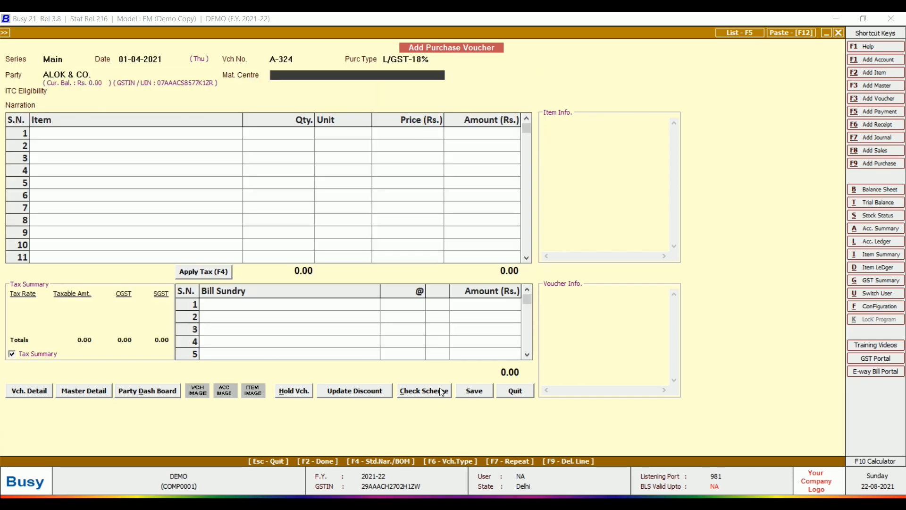
pyautogui.press('Return')
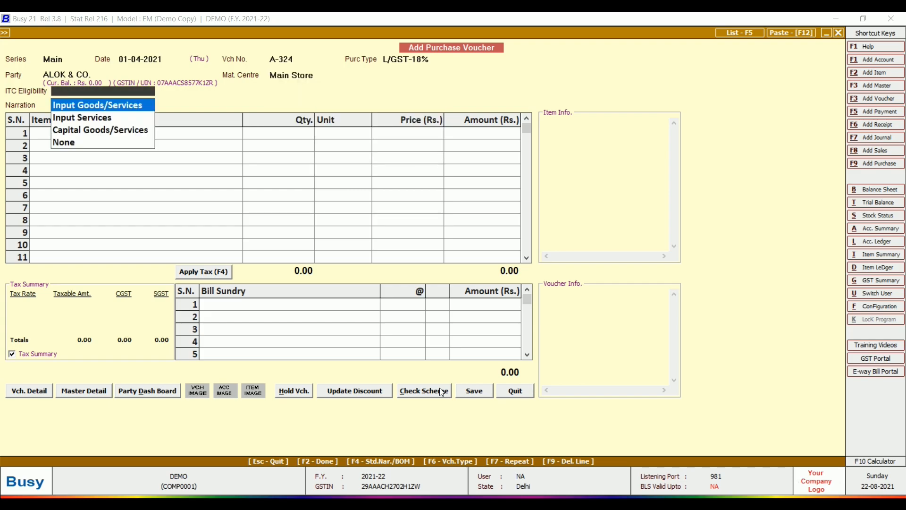
pyautogui.press('Down')
pyautogui.press('Down')
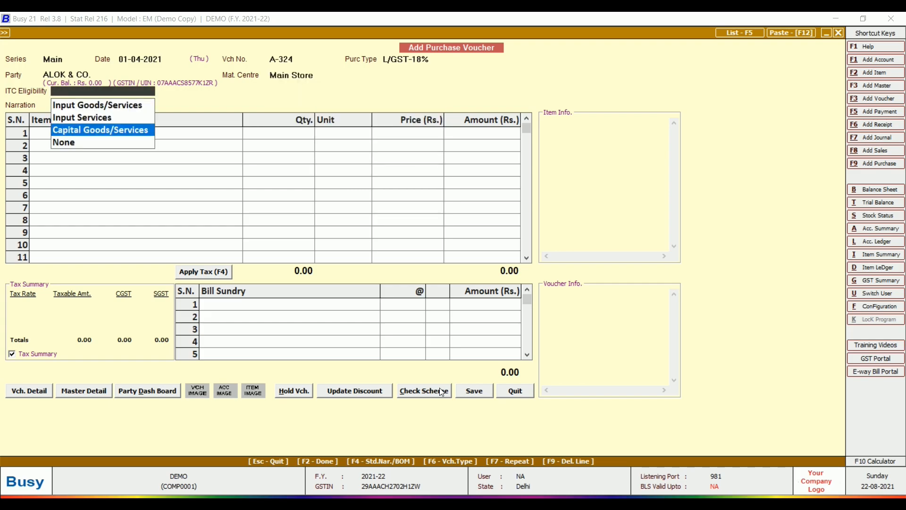
pyautogui.press('Return')
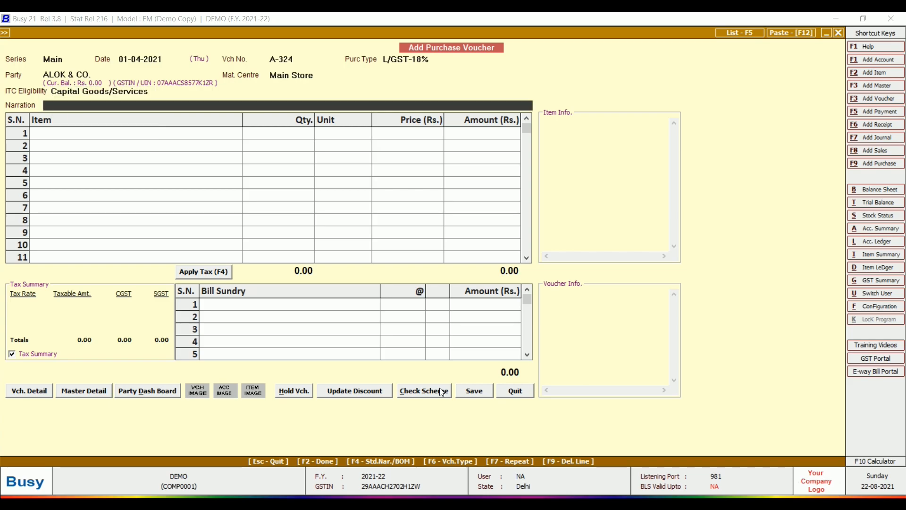
pyautogui.press('Return')
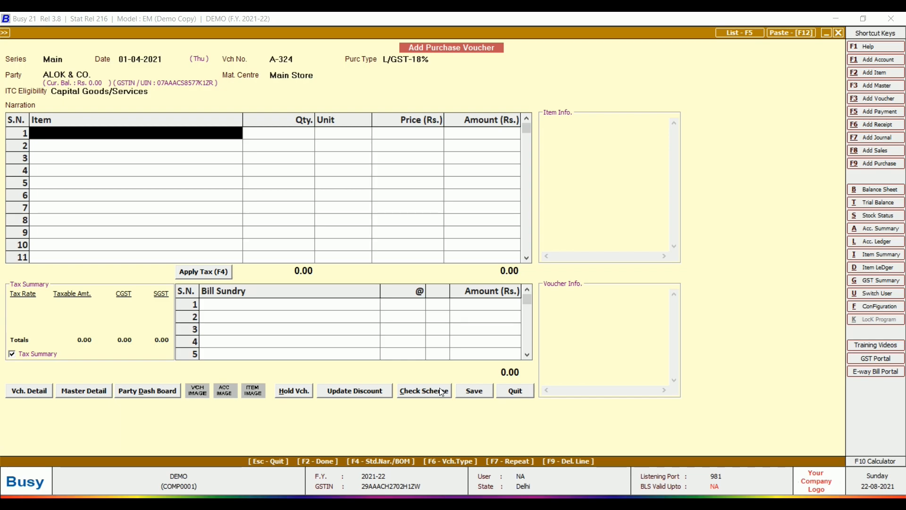
# - Create a new item OVEN with tax category GST 18% and HSN code 87797655
pyautogui.hotkey('alt', 'F2')
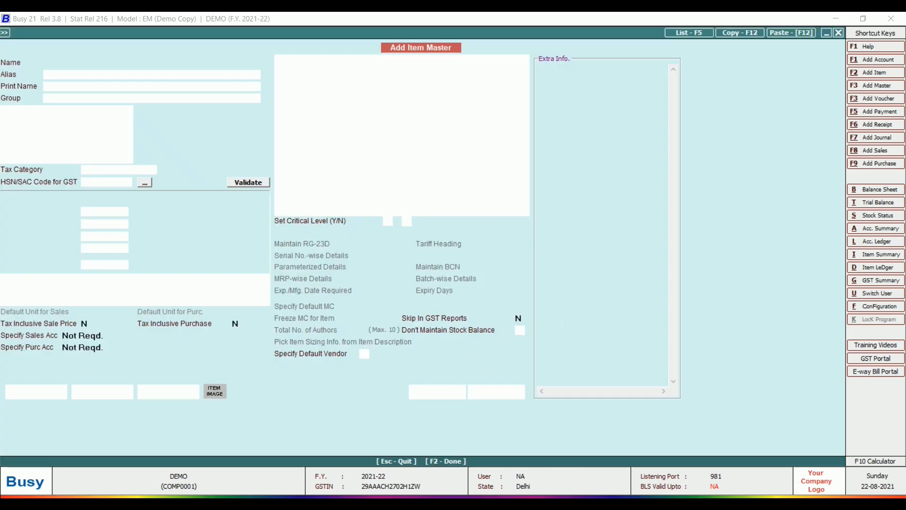
pyautogui.write('OVEN')
pyautogui.press('Return')
pyautogui.press('Return')
pyautogui.press('Return')
pyautogui.press('Return')
pyautogui.press('Return')
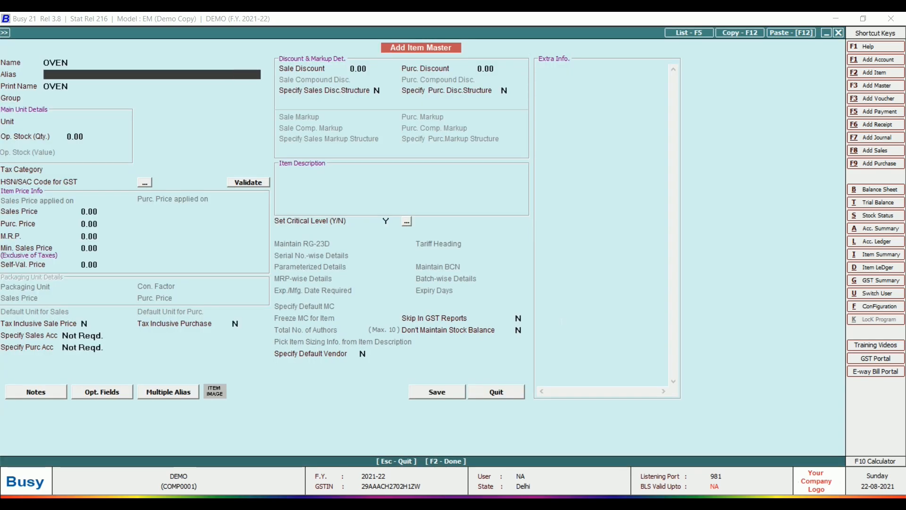
pyautogui.press('Return')
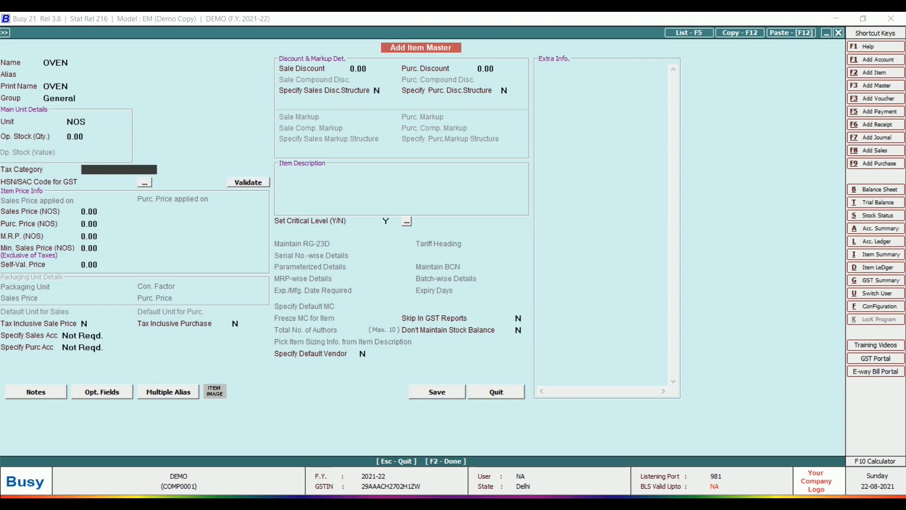
pyautogui.press('Down')
pyautogui.press('Return')
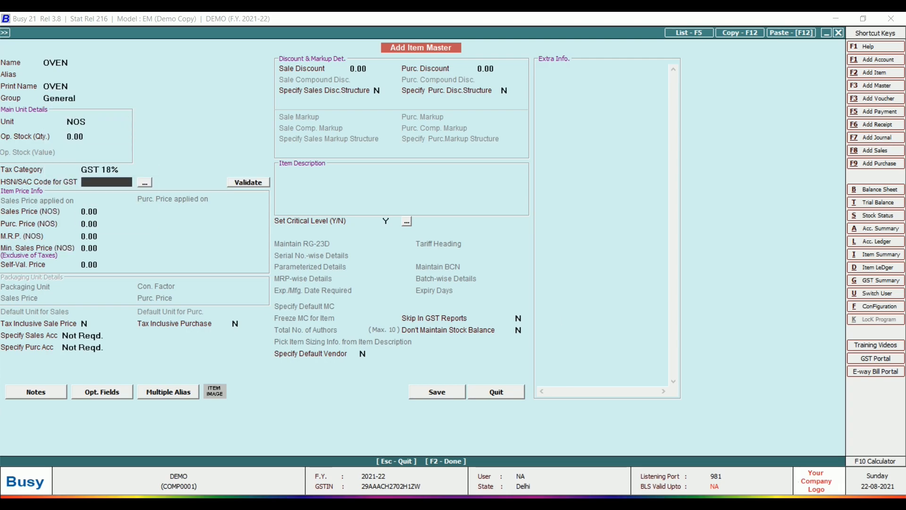
pyautogui.write('87797655')
pyautogui.press('Return')
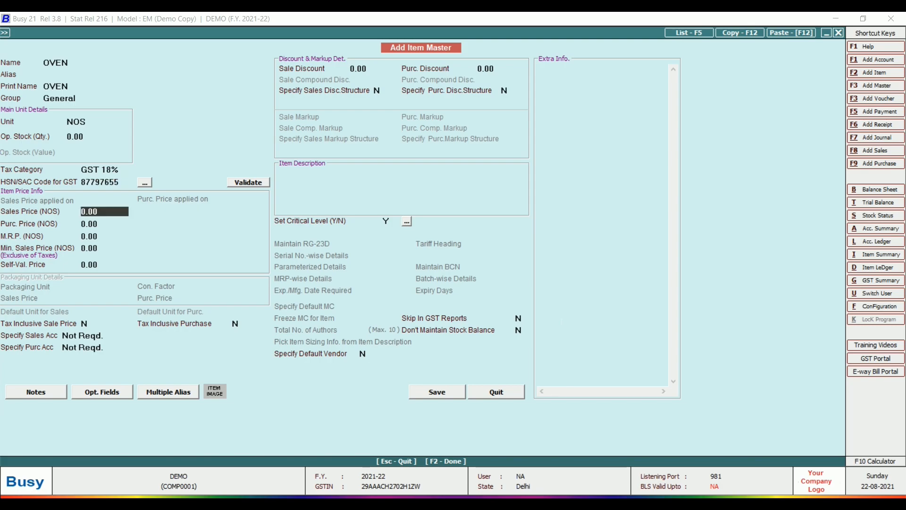
pyautogui.press('Return')
pyautogui.press('Return')
pyautogui.press('Return')
pyautogui.press('Return')
pyautogui.press('Return')
pyautogui.press('Return')
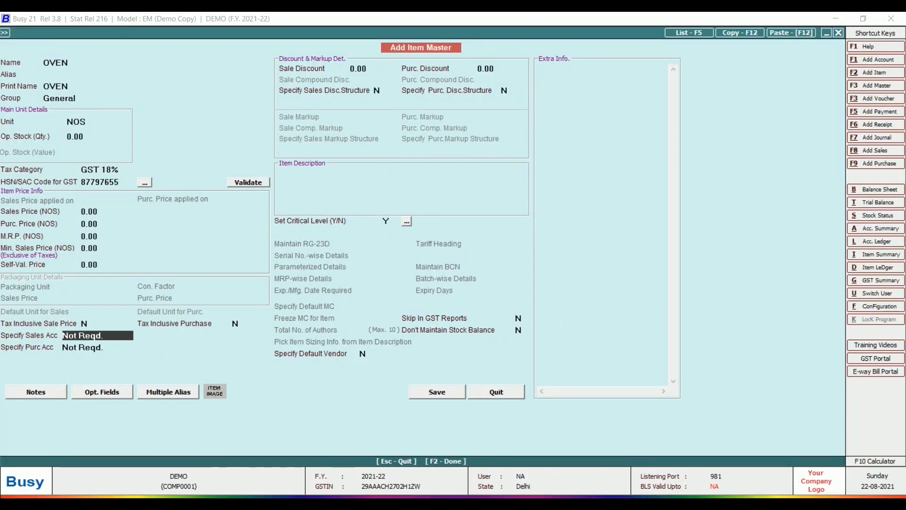
# - Set both the sales and purchase accounts of OVEN to Plant & Machinery
pyautogui.press('space')
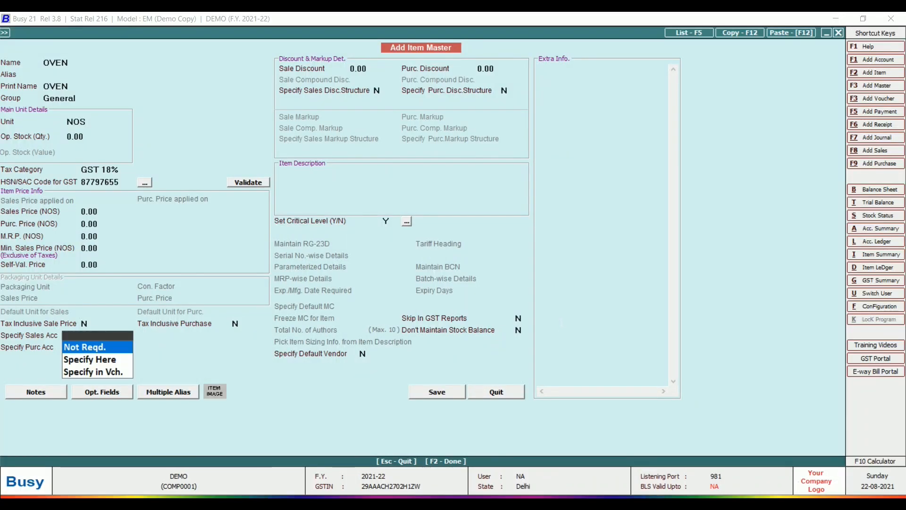
pyautogui.press('Down')
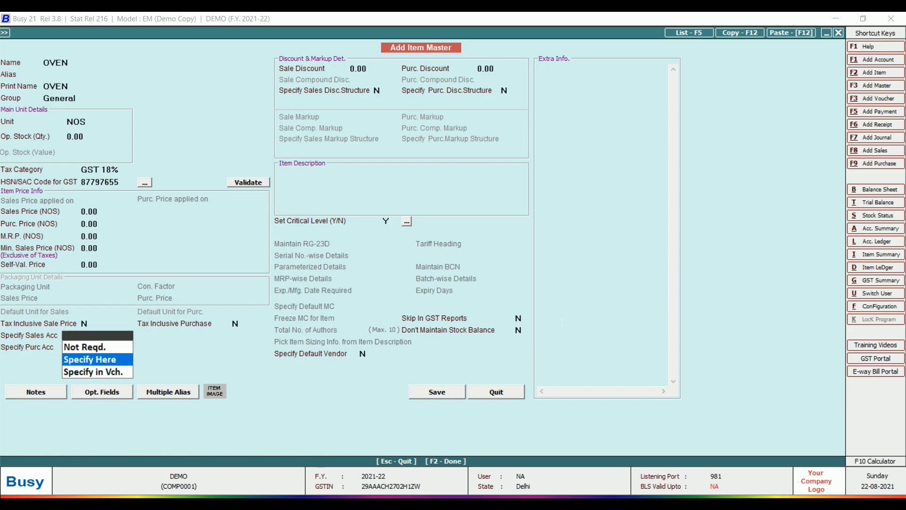
pyautogui.press('Return')
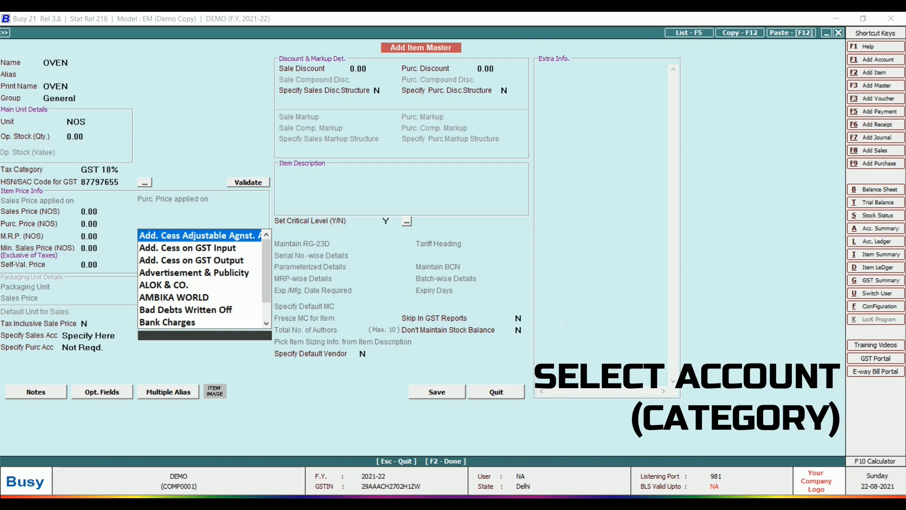
pyautogui.write('MA')
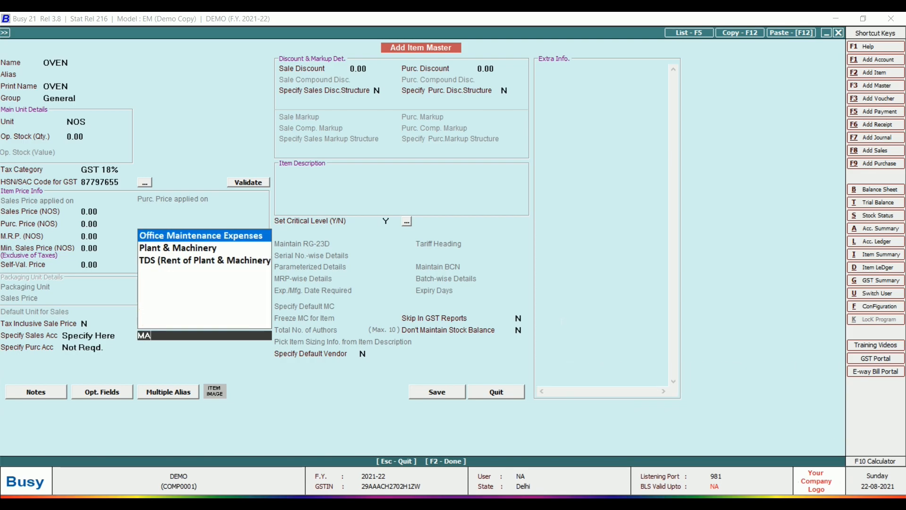
pyautogui.write('CHI')
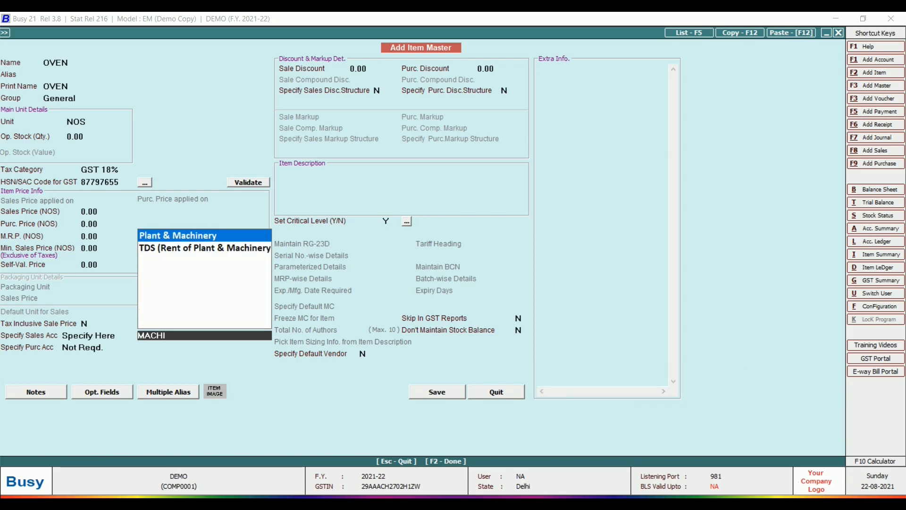
pyautogui.press('Return')
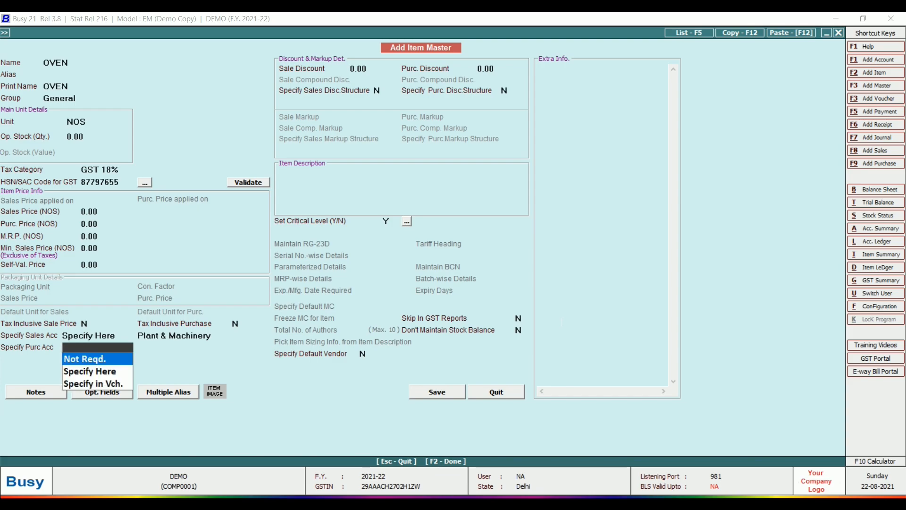
pyautogui.press('Down')
pyautogui.press('Return')
pyautogui.write('SP')
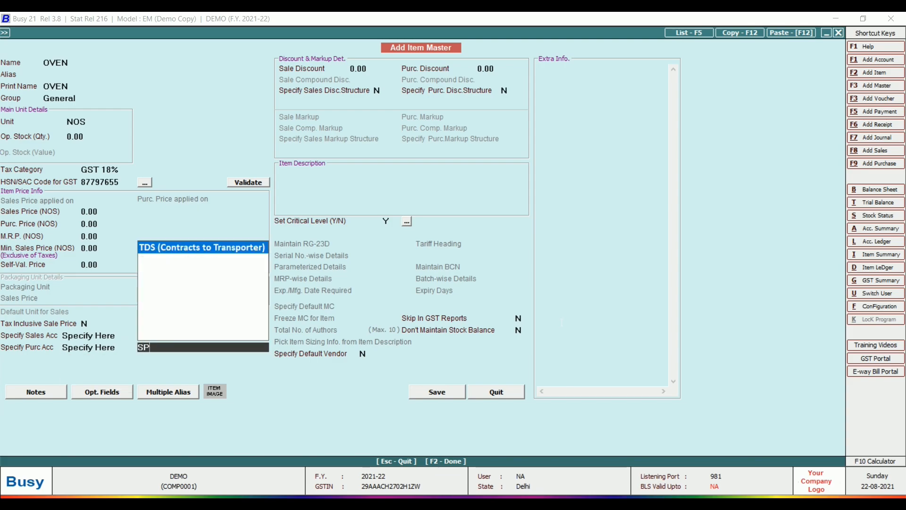
pyautogui.press('BackSpace')
pyautogui.press('BackSpace')
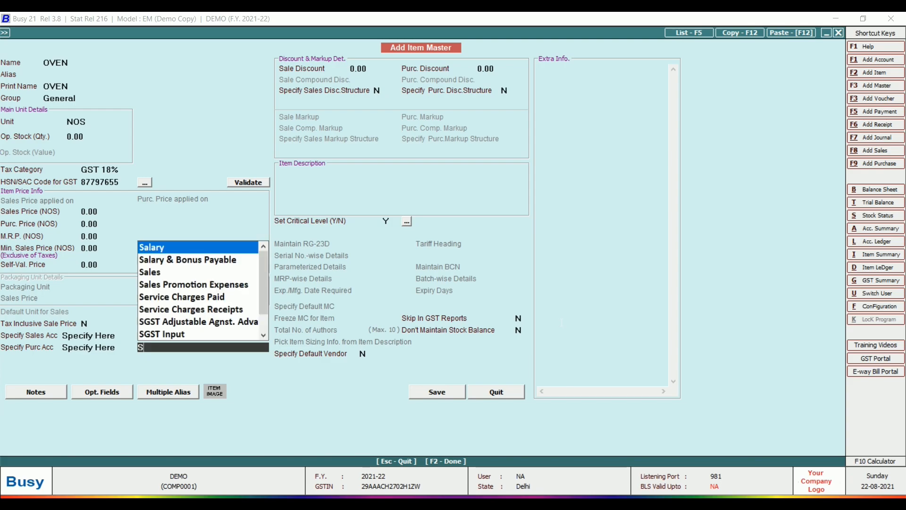
pyautogui.write('MACHIN')
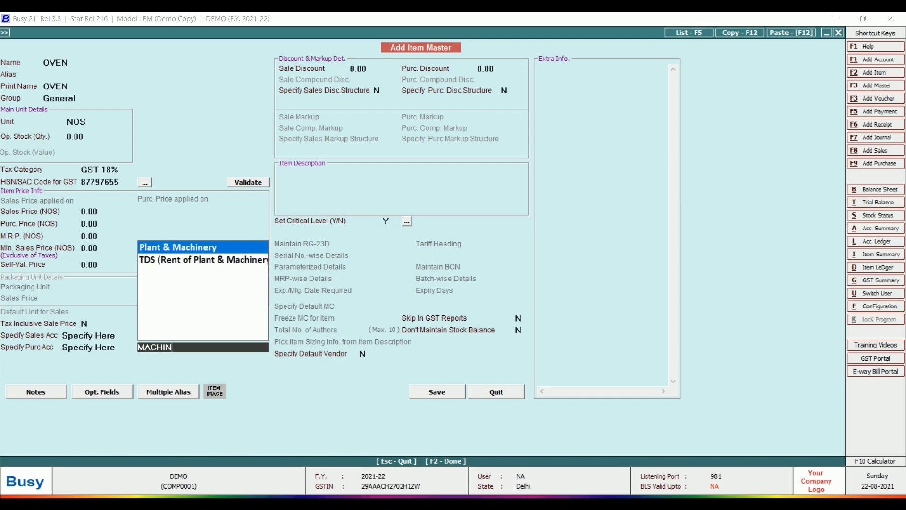
pyautogui.press('Return')
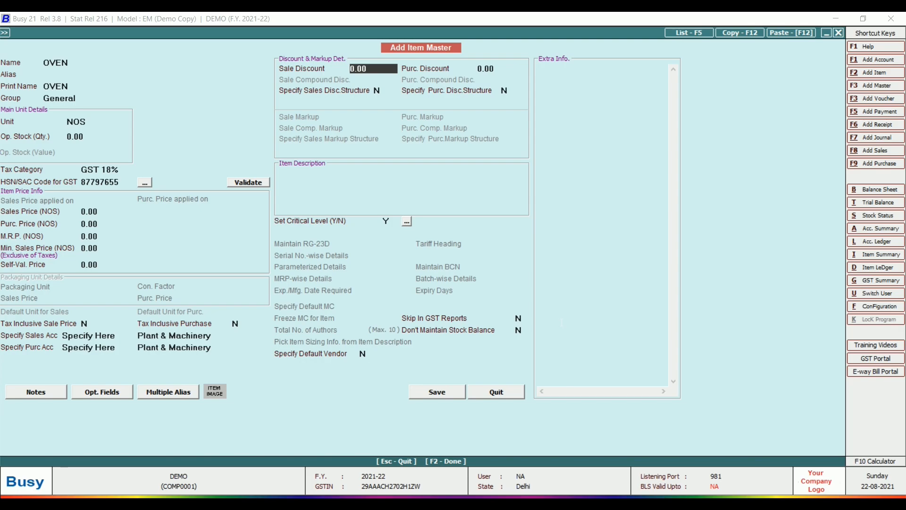
# - Turn off critical level tracking and save the OVEN item
pyautogui.press('Return')
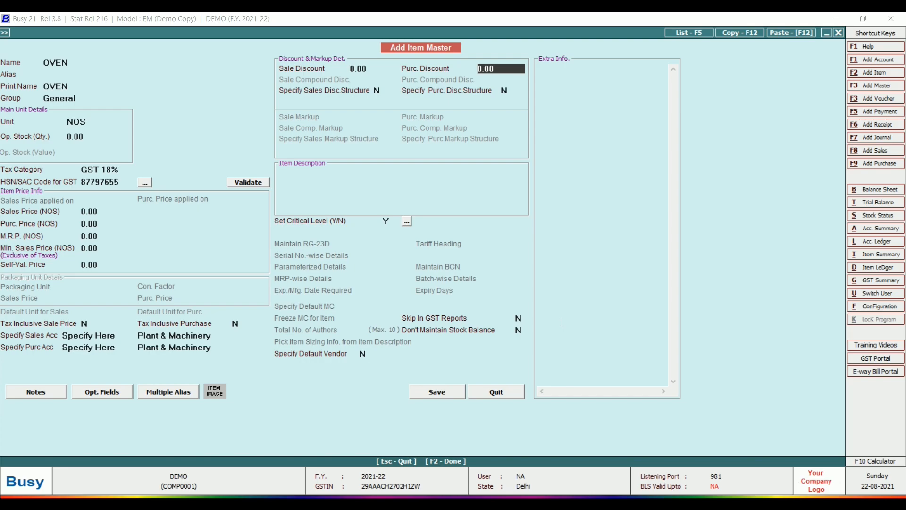
pyautogui.press('Return')
pyautogui.press('Return')
pyautogui.press('Return')
pyautogui.press('Return')
pyautogui.press('Return')
pyautogui.press('Return')
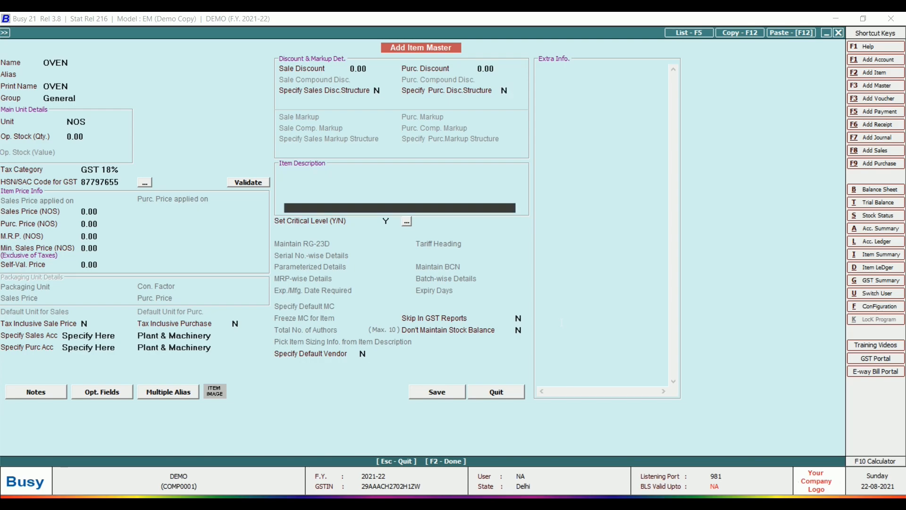
pyautogui.press('Return')
pyautogui.press('Return')
pyautogui.press('Up')
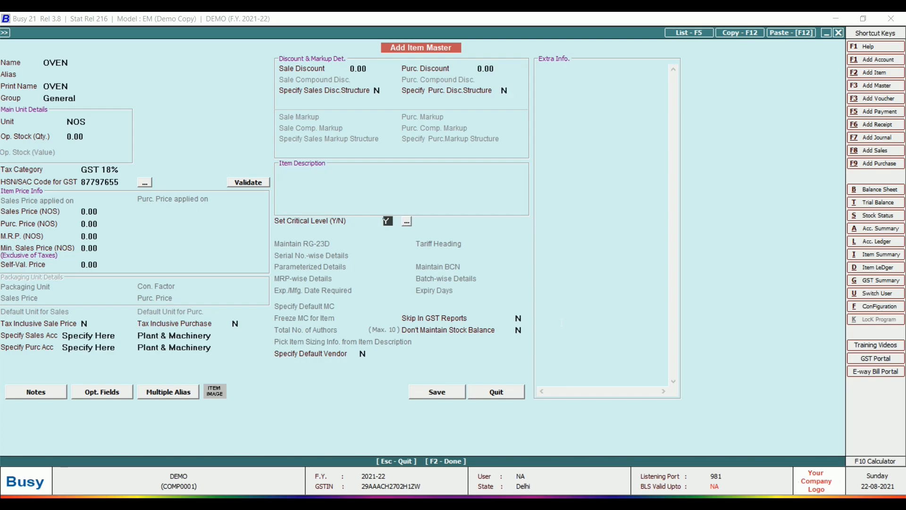
pyautogui.press('n')
pyautogui.press('Return')
pyautogui.press('Return')
pyautogui.press('Return')
pyautogui.press('Return')
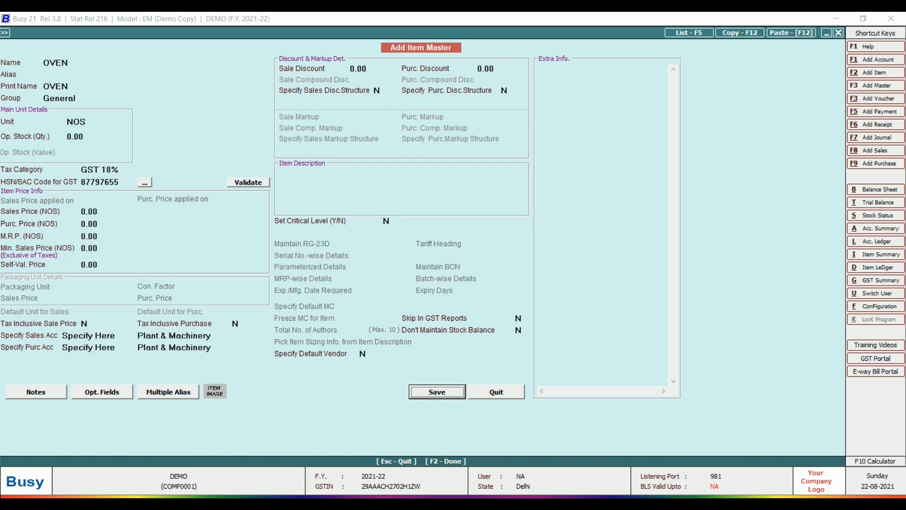
pyautogui.press('Return')
# - Enter OVEN with quantity 1 at a price of 10,000
pyautogui.write('1')
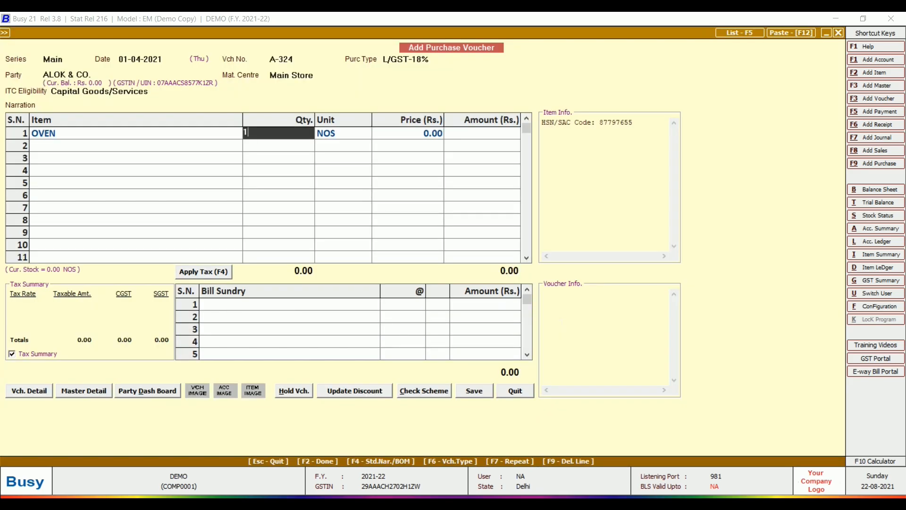
pyautogui.press('Return')
pyautogui.press('Return')
pyautogui.write('10,0')
pyautogui.write('0')
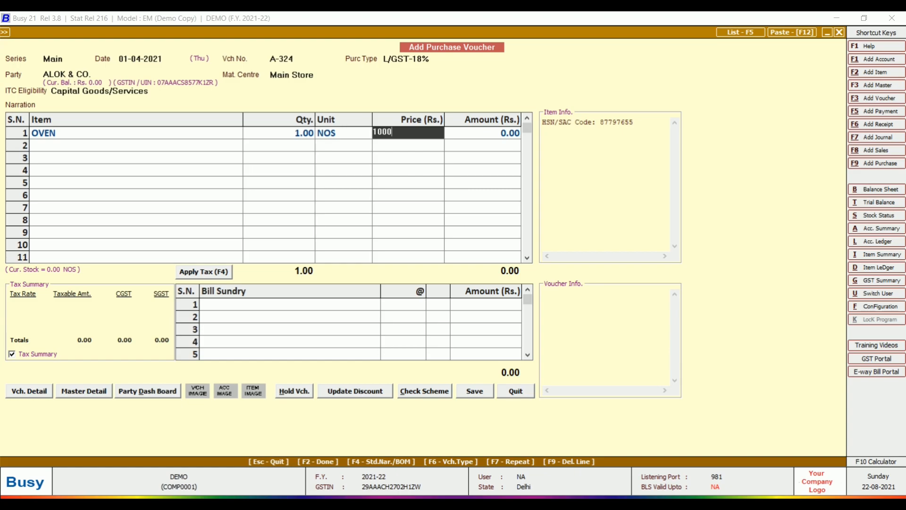
pyautogui.write('0')
pyautogui.press('Return')
# - Apply CGST and SGST of 900 each for an 11,800 total and save the voucher
pyautogui.press('Return')
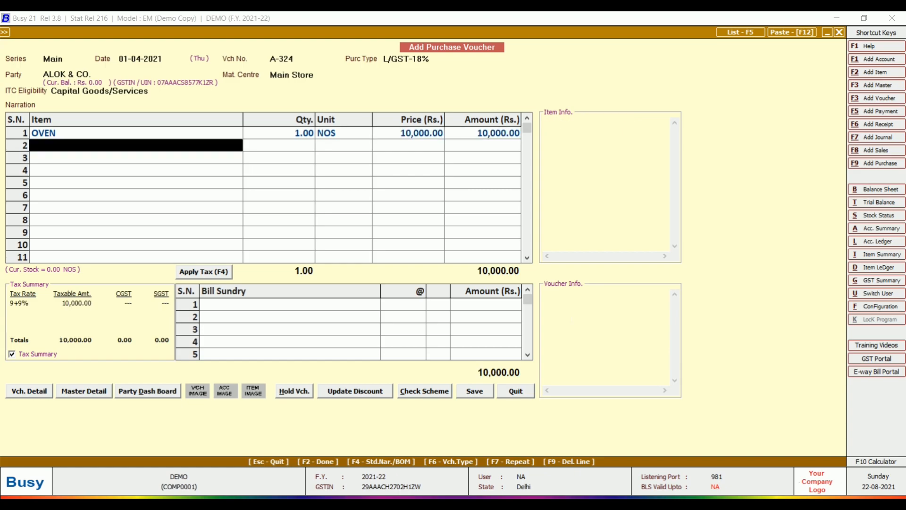
pyautogui.press('Return')
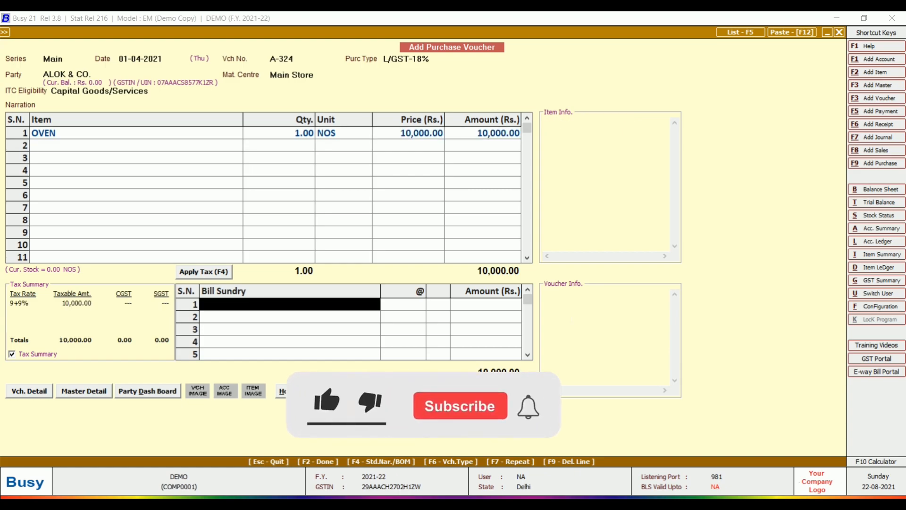
pyautogui.press('F4')
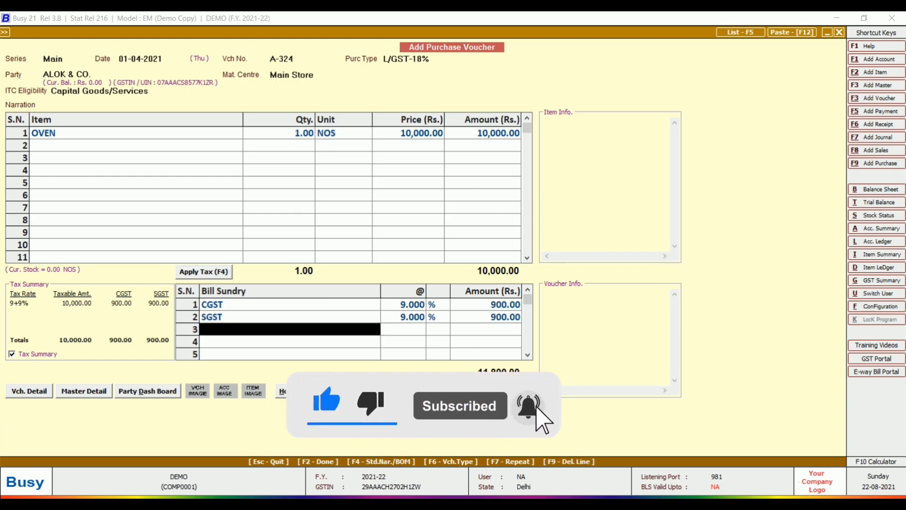
pyautogui.press('Return')
pyautogui.press('Return')
pyautogui.press('Return')
pyautogui.press('Return')
pyautogui.press('Return')
pyautogui.press('Return')
pyautogui.press('Return')
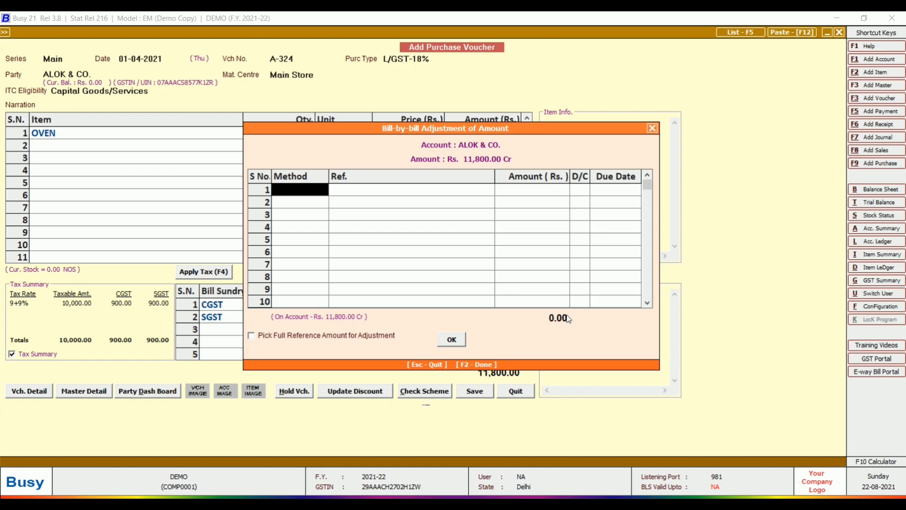
pyautogui.press('Return')
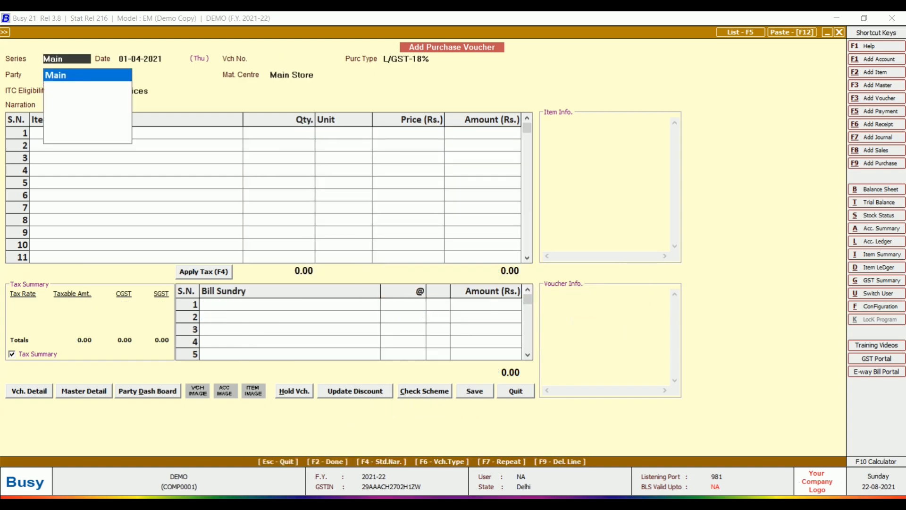
pyautogui.press('Escape')
pyautogui.press('Escape')
pyautogui.press('Right')
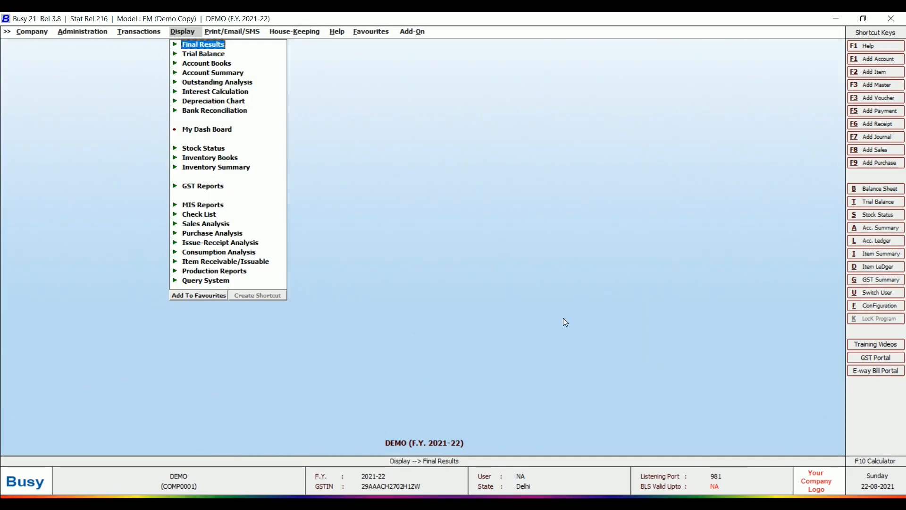
pyautogui.press('Return')
pyautogui.press('Return')
pyautogui.press('Return')
pyautogui.press('Return')
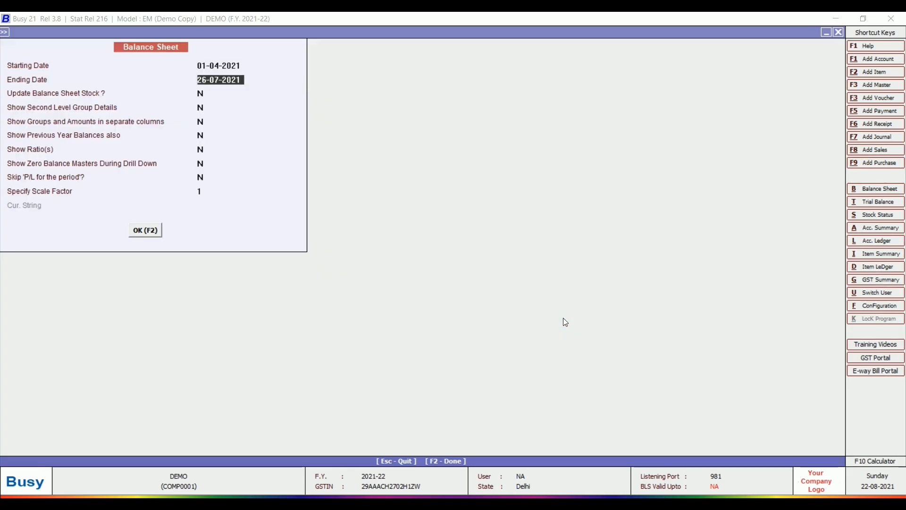
pyautogui.press('Return')
pyautogui.press('Return')
pyautogui.press('F2')
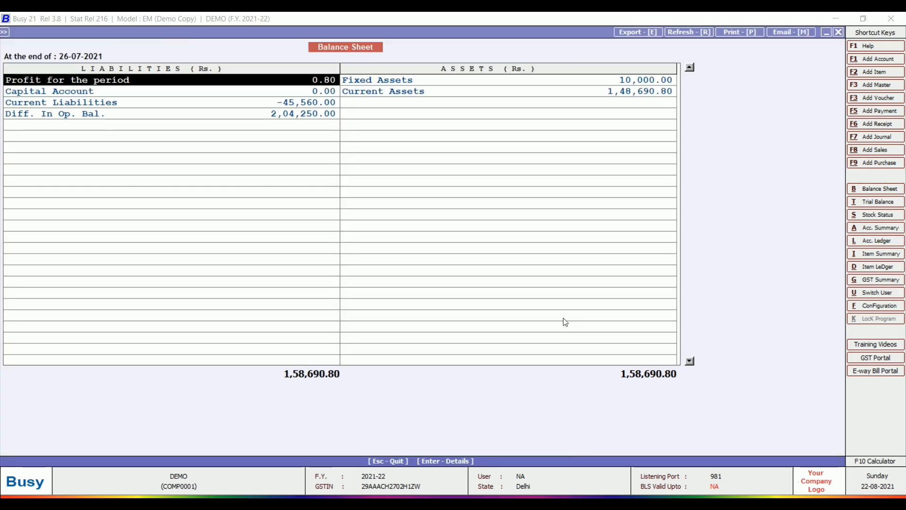
pyautogui.press('Right')
pyautogui.press('Down')
pyautogui.press('Up')
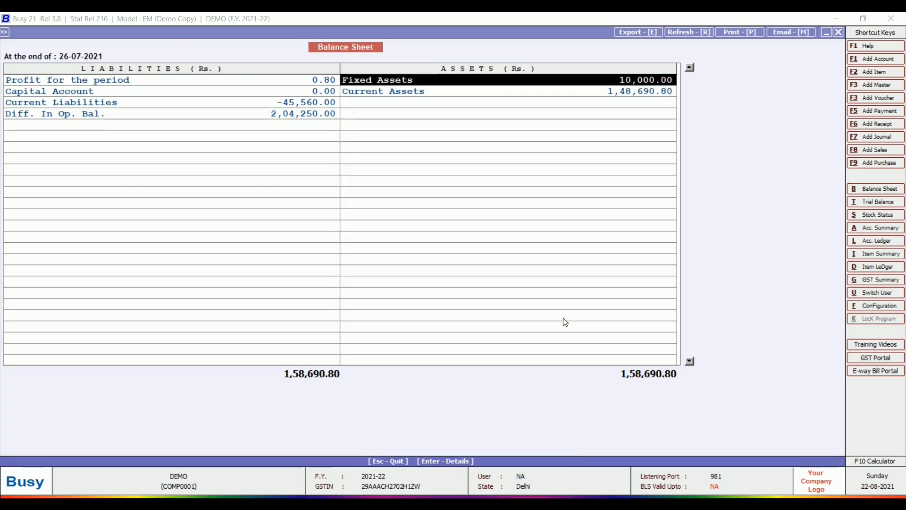
pyautogui.press('Return')
pyautogui.press('Return')
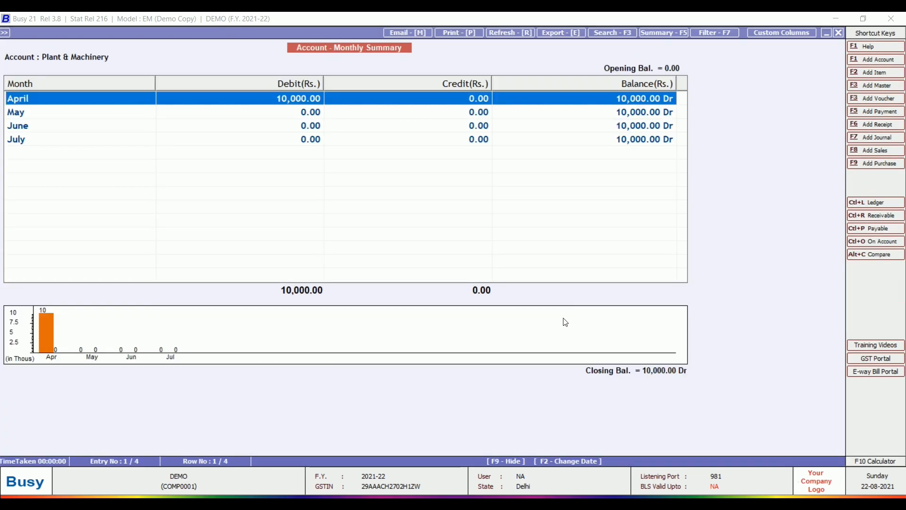
pyautogui.press('Return')
pyautogui.press('Return')
pyautogui.press('Escape')
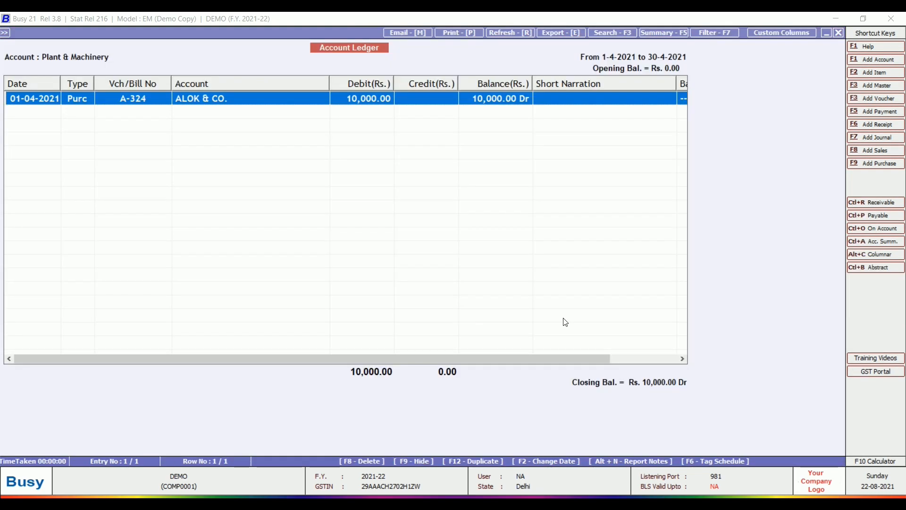
pyautogui.press('Escape')
pyautogui.press('Escape')
pyautogui.press('Escape')
pyautogui.press('Escape')
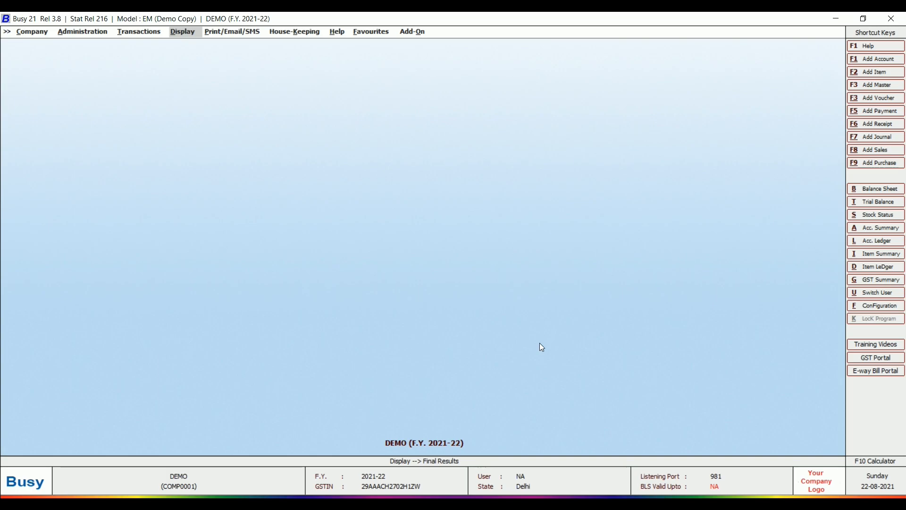
# - Start journal voucher A-555 in series Main, dated 01-04-2021, with GST nature Registered Expense (B2B)
pyautogui.hotkey('alt', 'F7')
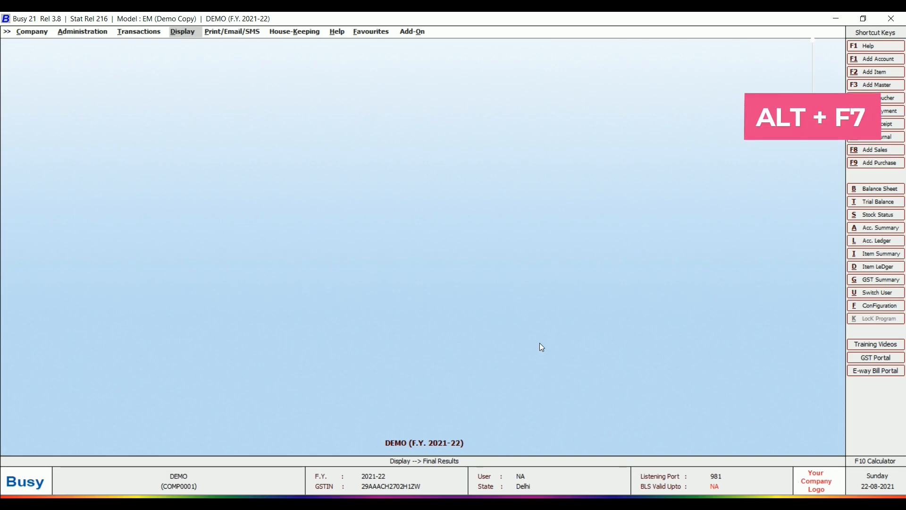
pyautogui.press('Return')
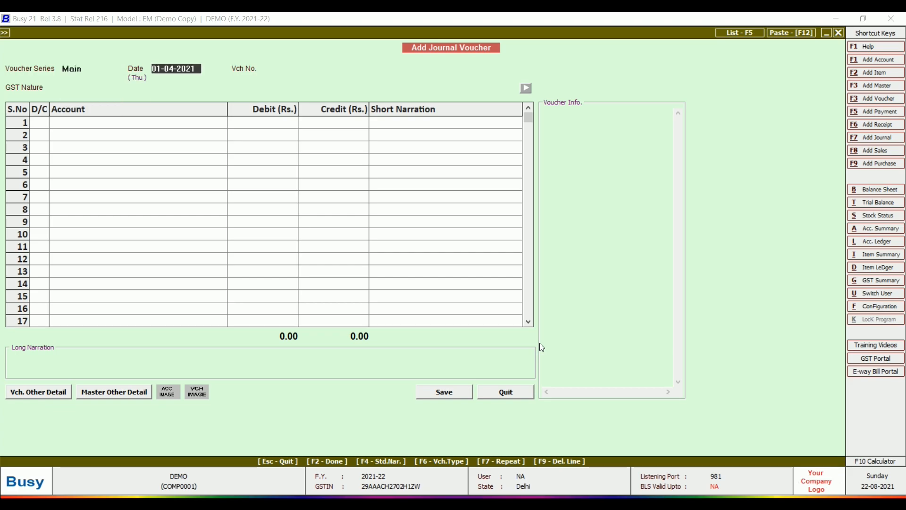
pyautogui.press('Return')
pyautogui.write('A-555')
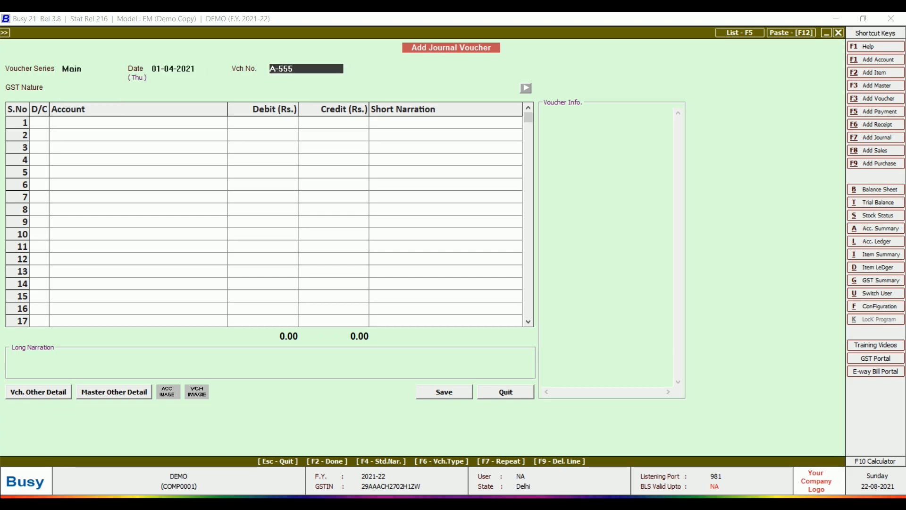
pyautogui.press('Return')
pyautogui.press('Down')
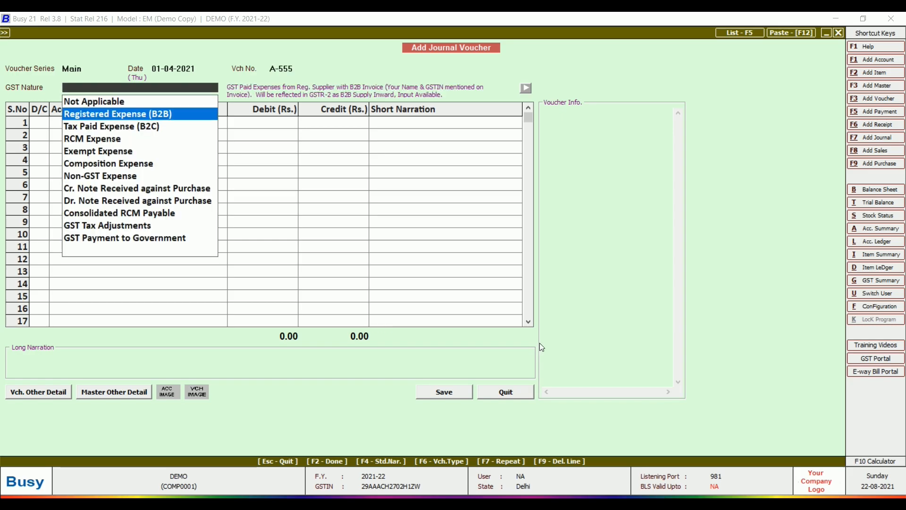
pyautogui.press('Return')
pyautogui.press('Return')
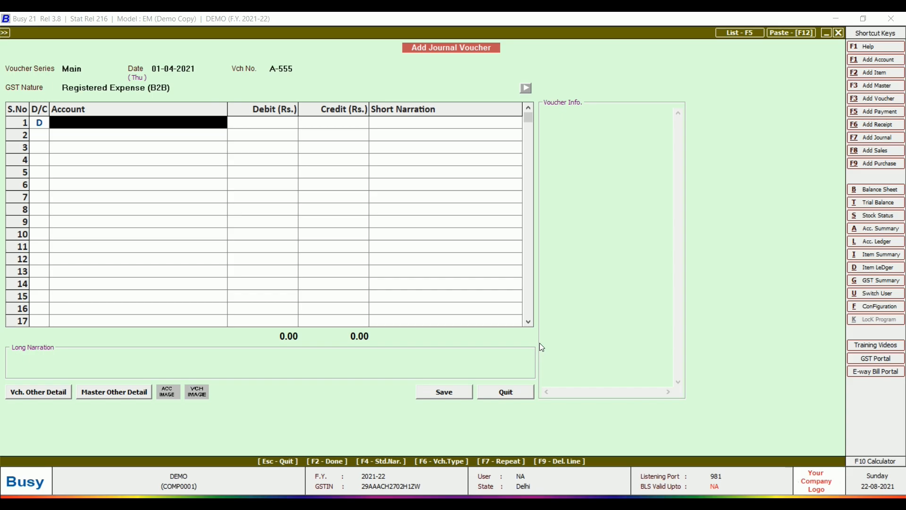
pyautogui.hotkey('alt', 'F1')
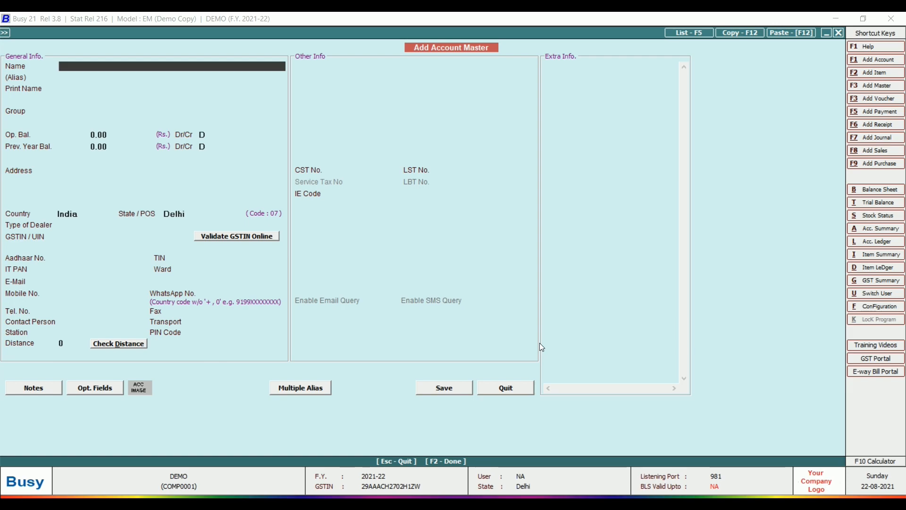
# - Name the new account SCOOTER under Fixed Assets with 10% annual depreciation
pyautogui.write('SCOOTER')
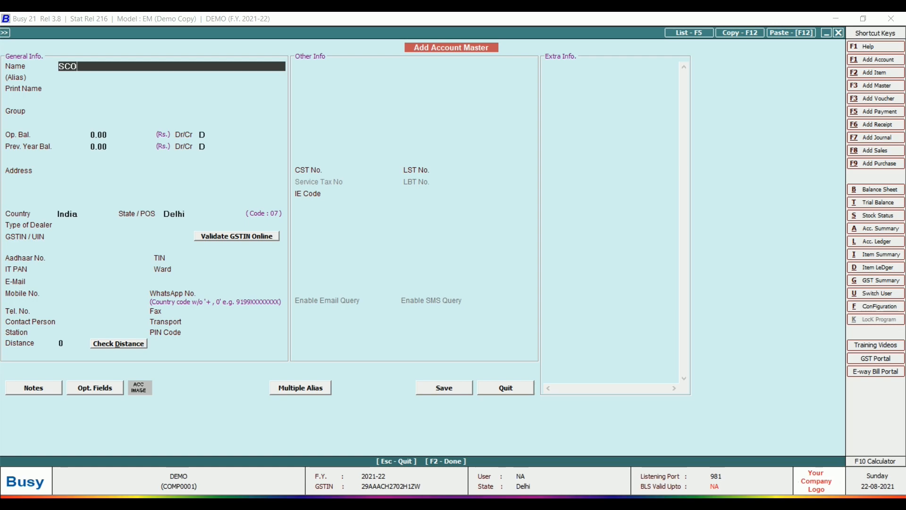
pyautogui.press('Return')
pyautogui.press('Return')
pyautogui.press('Return')
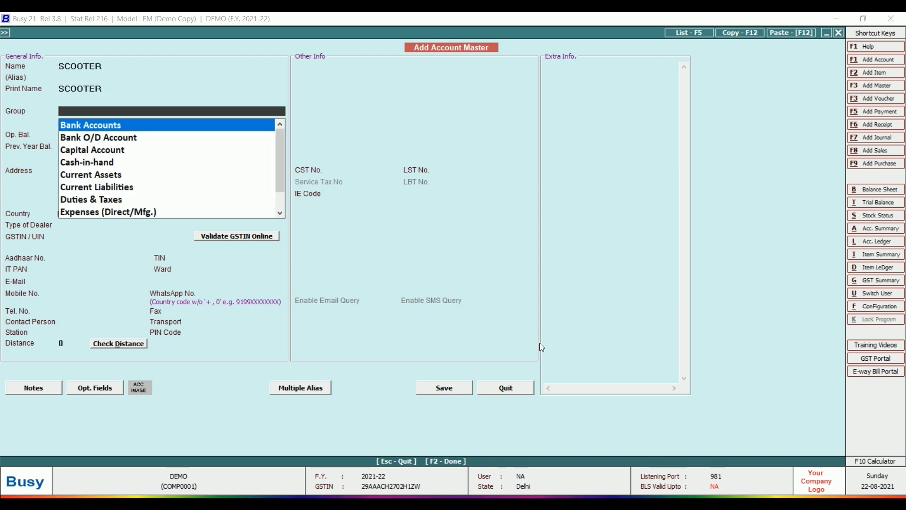
pyautogui.write('fixe')
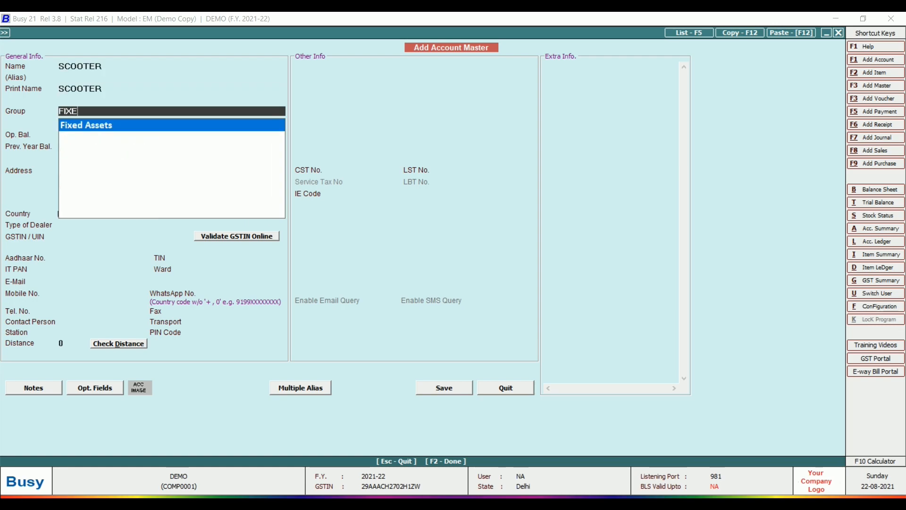
pyautogui.press('Return')
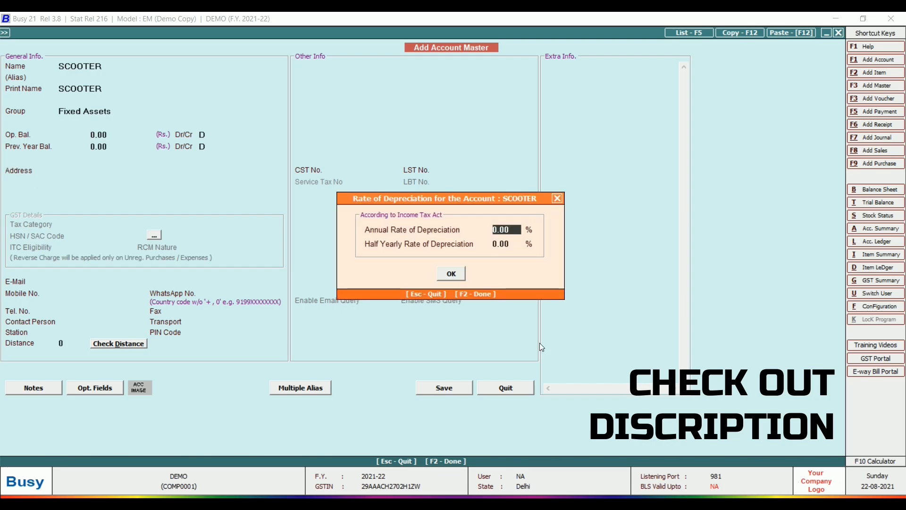
pyautogui.write('10')
pyautogui.press('Return')
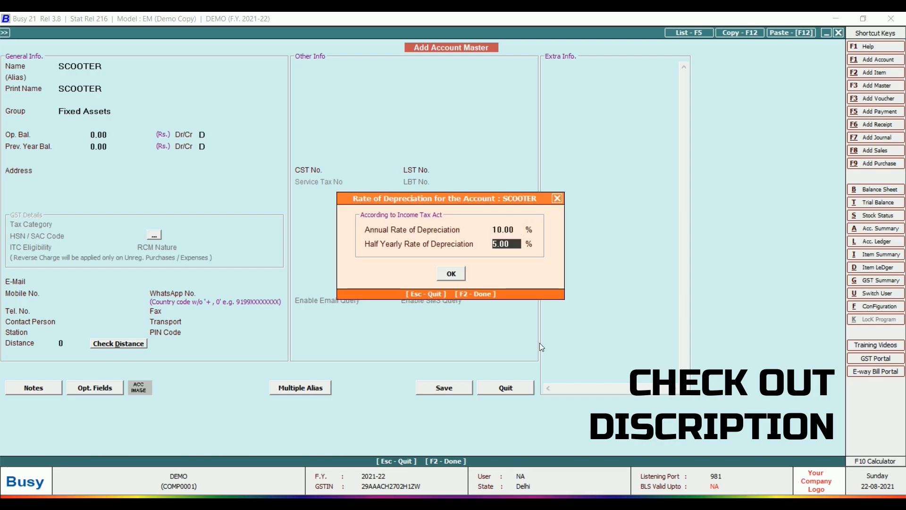
pyautogui.press('Return')
pyautogui.press('Return')
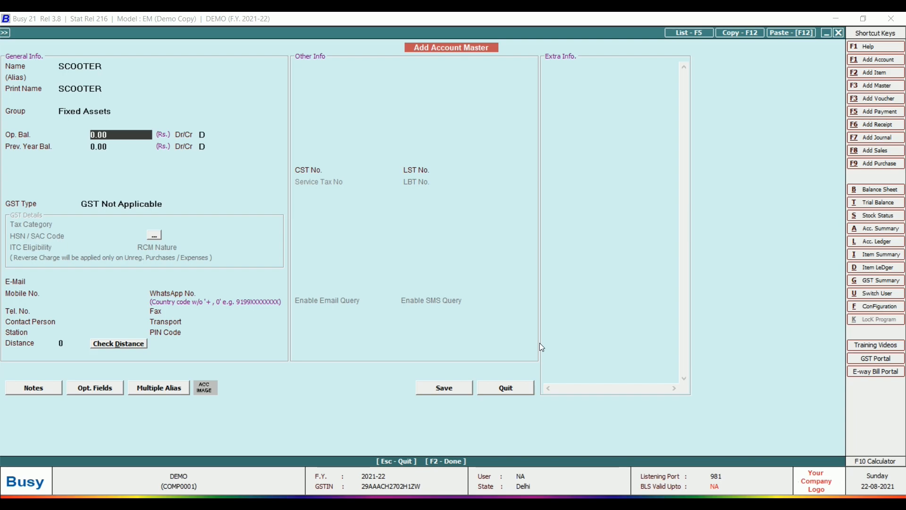
pyautogui.press('Return')
pyautogui.press('Return')
pyautogui.press('Return')
pyautogui.press('Return')
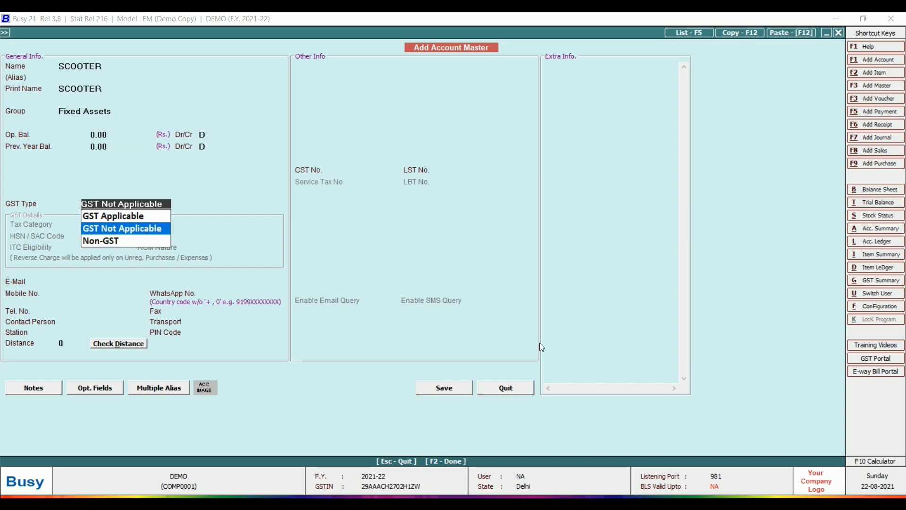
# - Make SCOOTER GST applicable at 18%, HSN 44553388, Capital Goods ITC, RCM Not Applicable
pyautogui.press('Up')
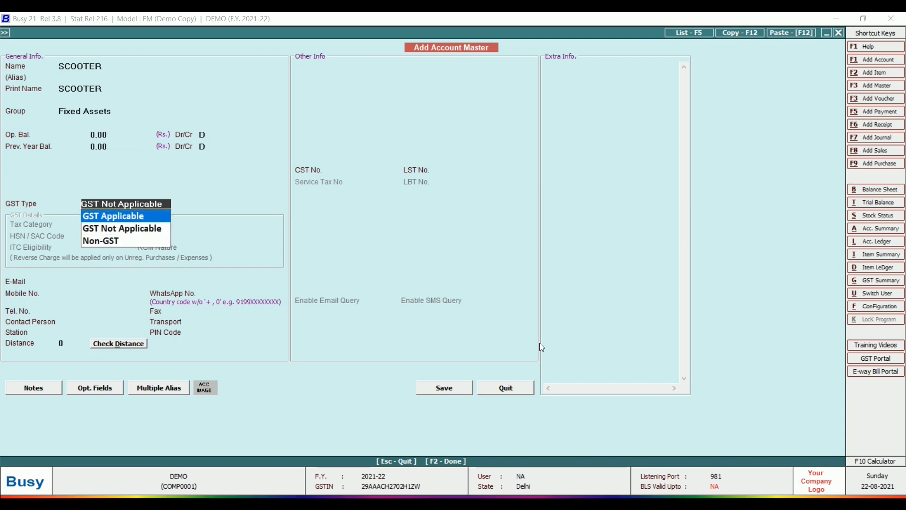
pyautogui.press('Return')
pyautogui.press('Down')
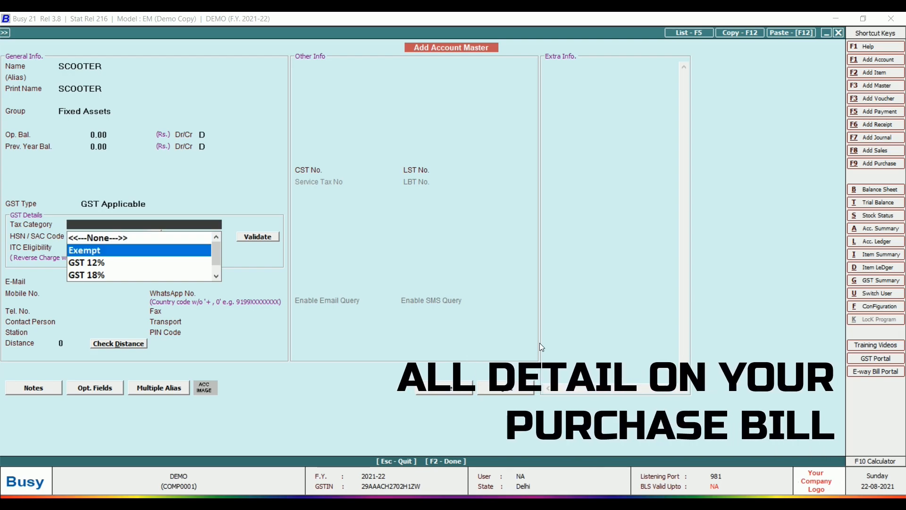
pyautogui.press('Down')
pyautogui.press('Down')
pyautogui.press('Down')
pyautogui.press('Down')
pyautogui.press('Down')
pyautogui.press('Down')
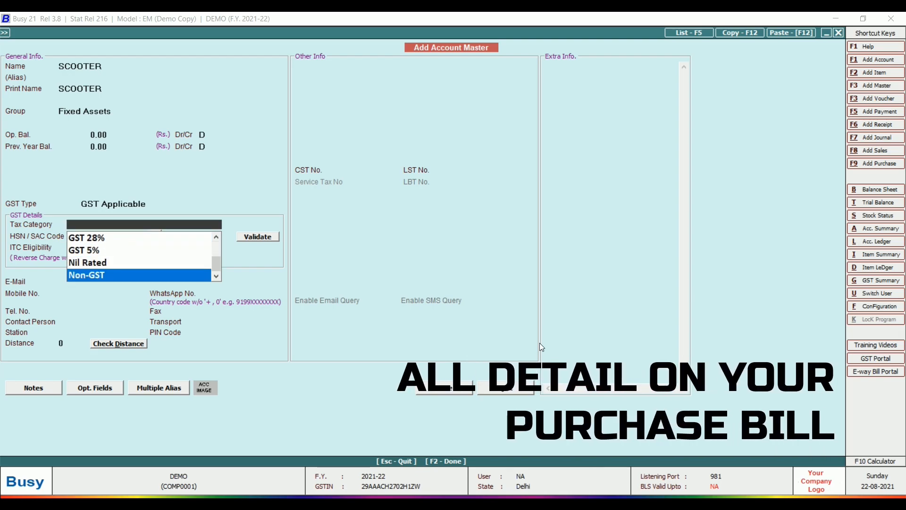
pyautogui.press('Down')
pyautogui.press('Down')
pyautogui.press('Down')
pyautogui.press('Up')
pyautogui.press('Up')
pyautogui.press('Up')
pyautogui.press('Up')
pyautogui.press('Up')
pyautogui.press('Up')
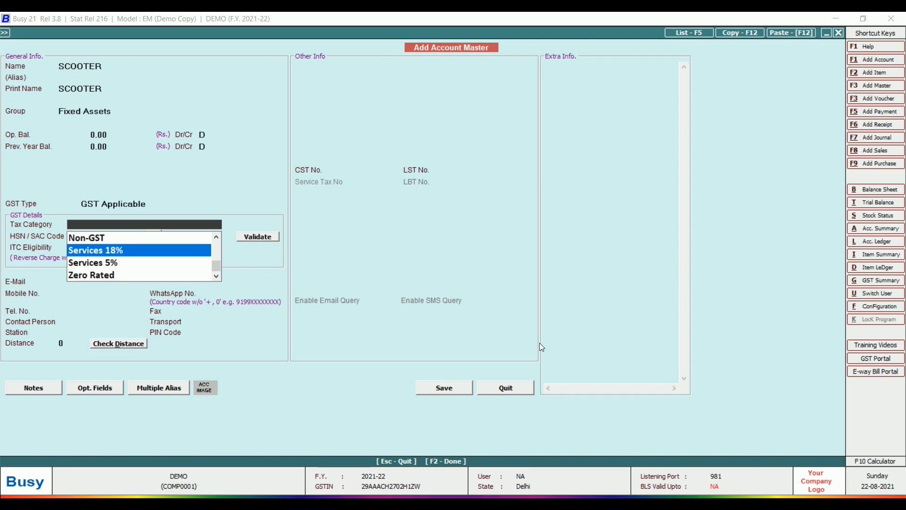
pyautogui.press('Up')
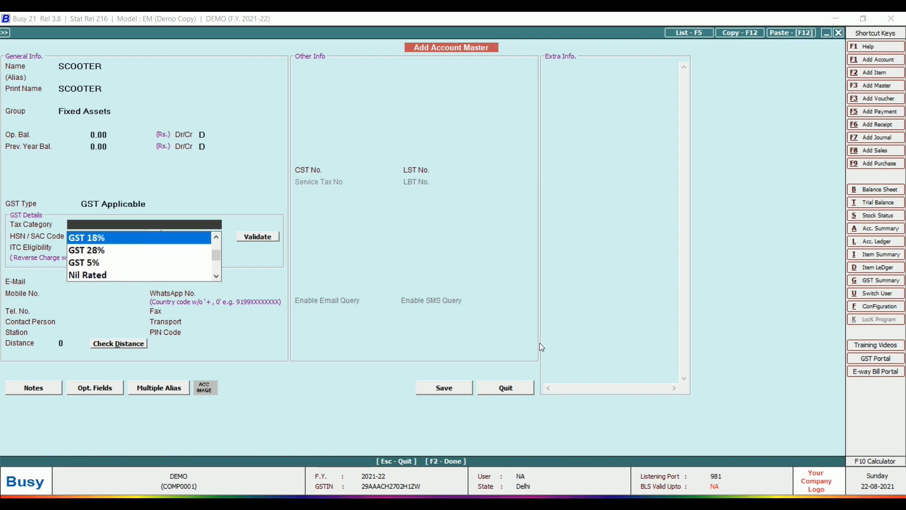
pyautogui.press('Return')
pyautogui.write('44553388')
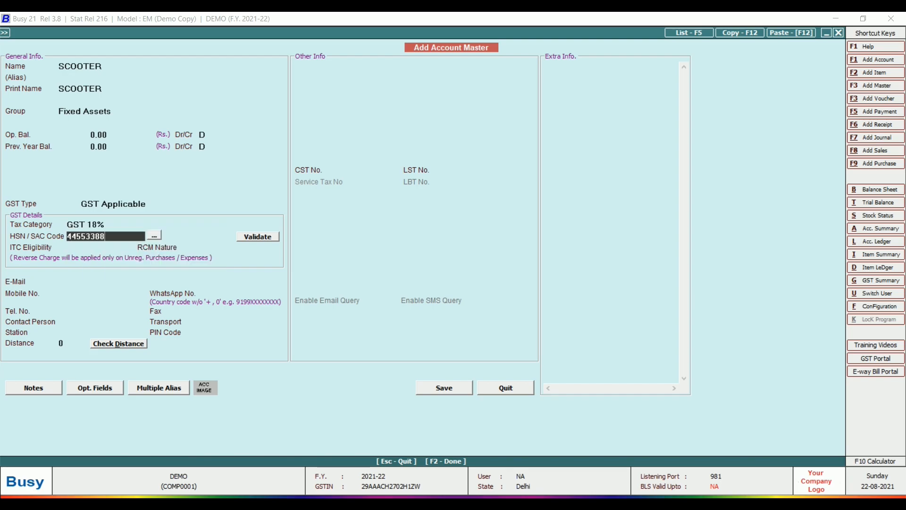
pyautogui.press('Return')
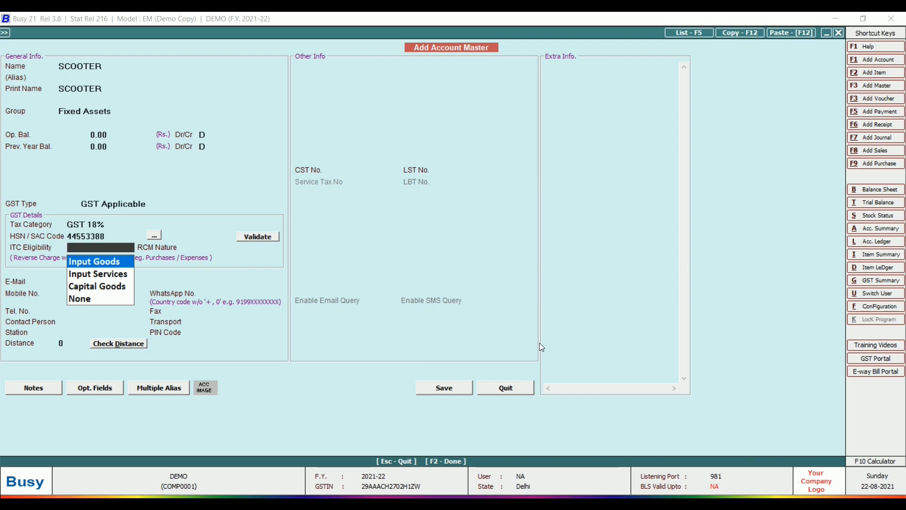
pyautogui.press('Down')
pyautogui.press('Down')
pyautogui.press('Return')
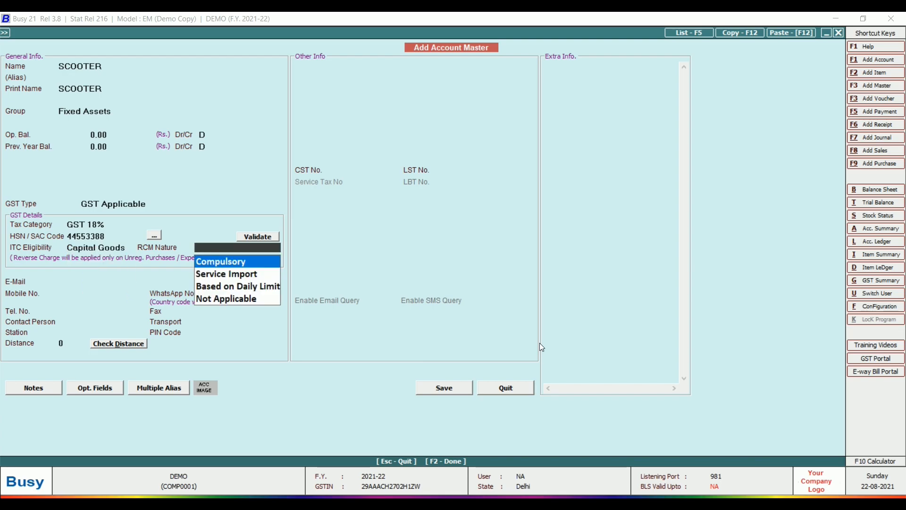
pyautogui.press('Down')
pyautogui.press('Down')
pyautogui.press('Down')
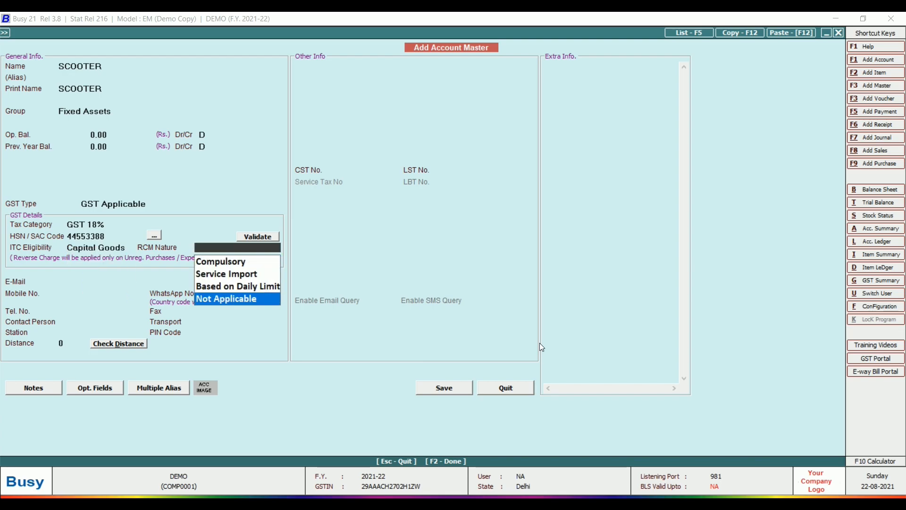
pyautogui.press('Return')
pyautogui.press('Return')
pyautogui.press('Return')
pyautogui.press('Return')
pyautogui.press('Return')
pyautogui.press('Return')
pyautogui.press('Return')
pyautogui.press('Return')
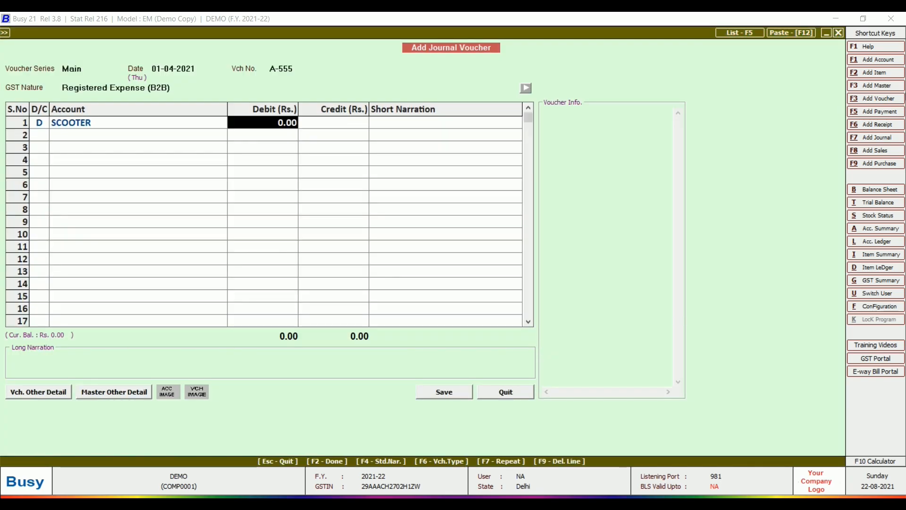
# - Debit SCOOTER 78,000 and add a CGST Input debit row
pyautogui.write('78,00')
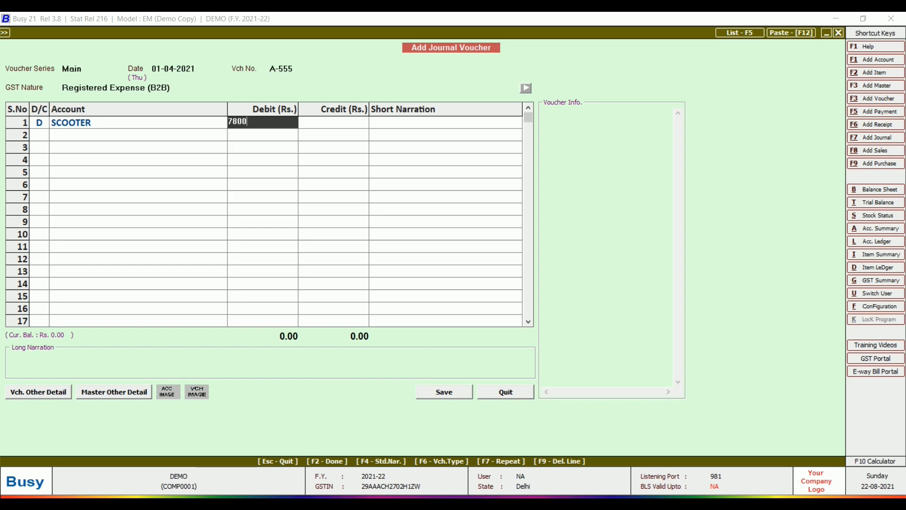
pyautogui.write('0')
pyautogui.press('Return')
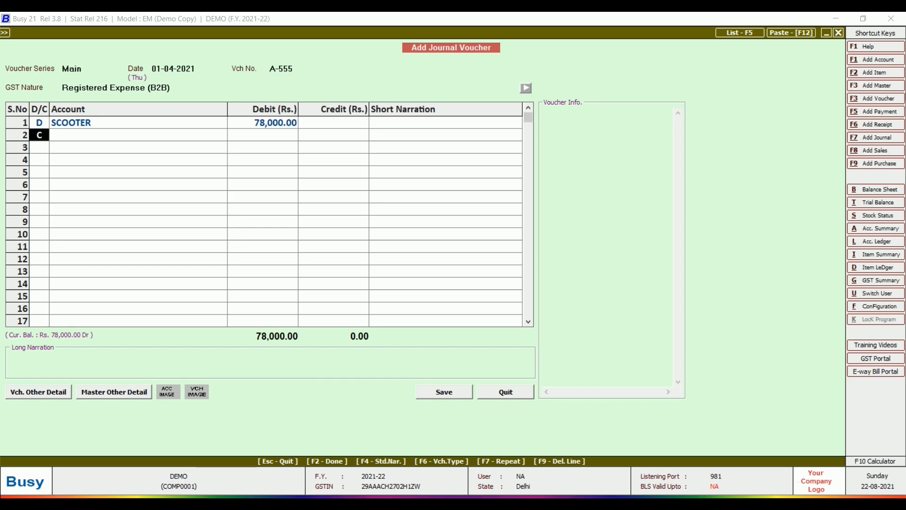
pyautogui.press('d')
pyautogui.press('Return')
pyautogui.write('cG')
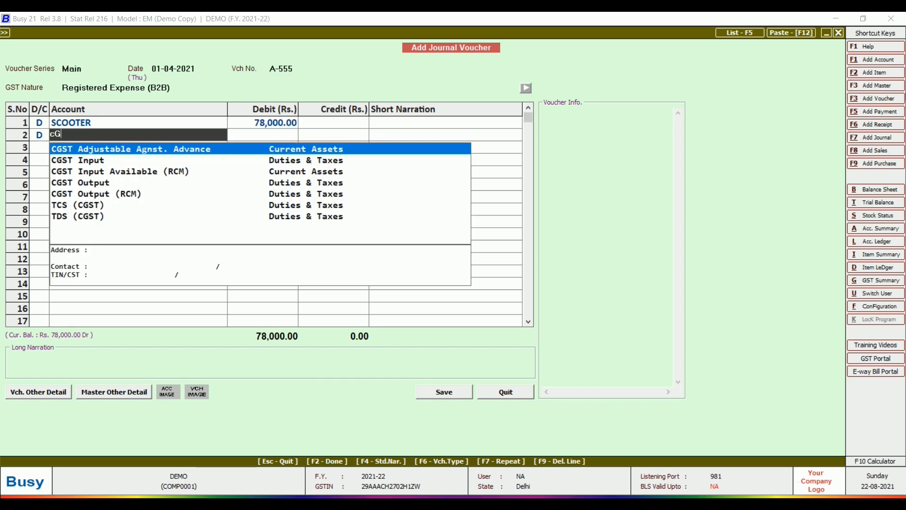
pyautogui.write('ST')
pyautogui.press('Down')
pyautogui.press('Return')
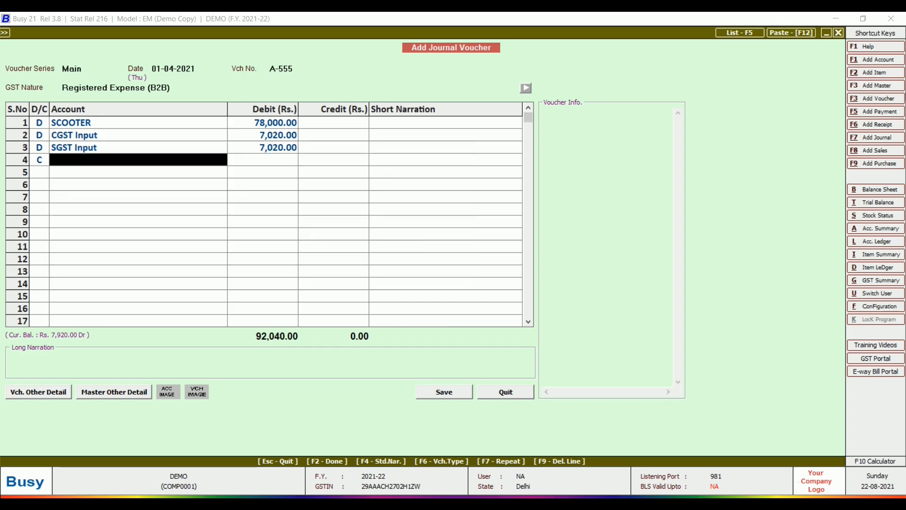
# - Credit ALOK & CO. 92,040 against new bill reference A-555
pyautogui.press('space')
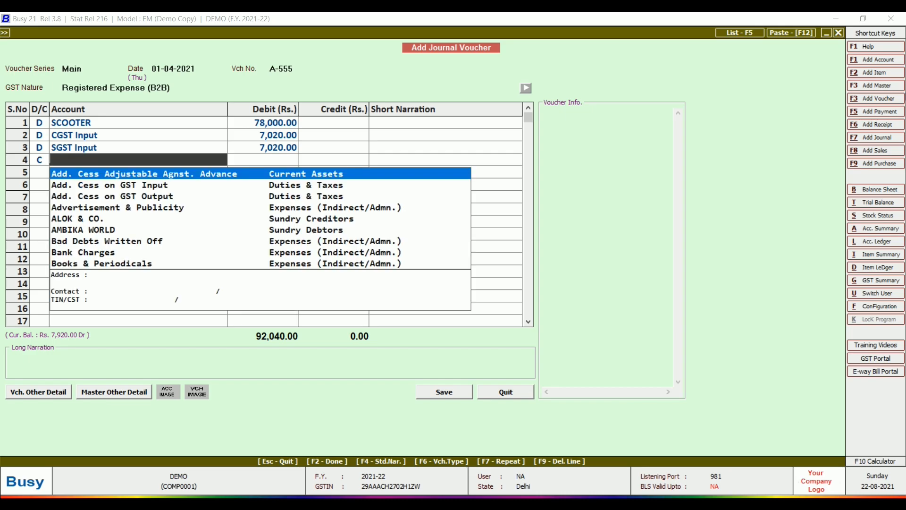
pyautogui.write('ALO')
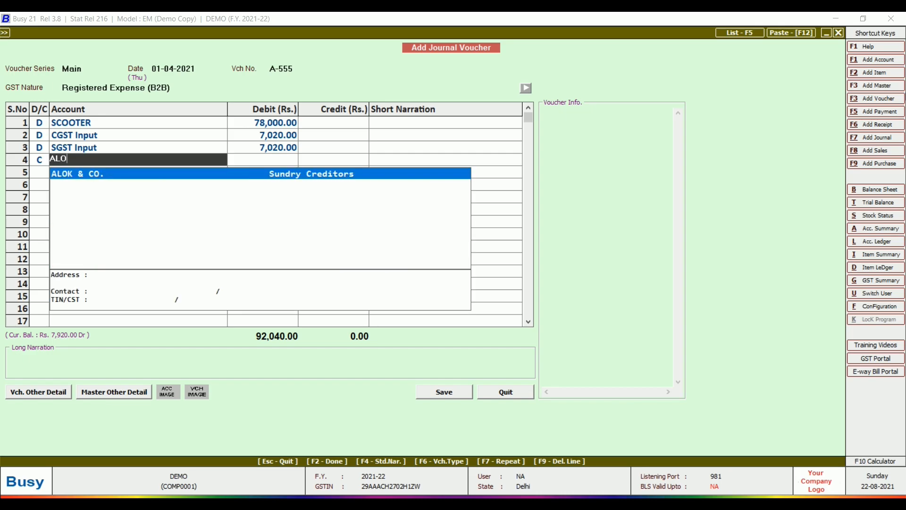
pyautogui.write('K')
pyautogui.press('Return')
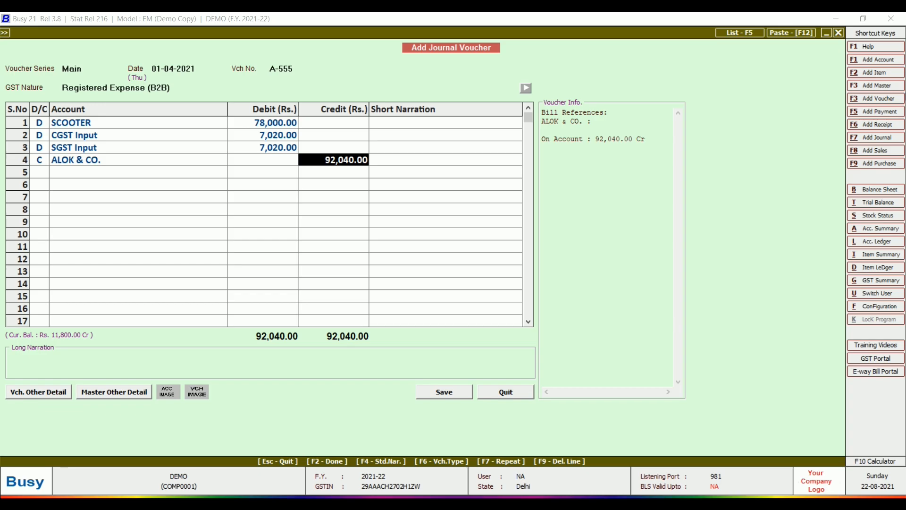
pyautogui.press('Return')
pyautogui.press('space')
pyautogui.press('Down')
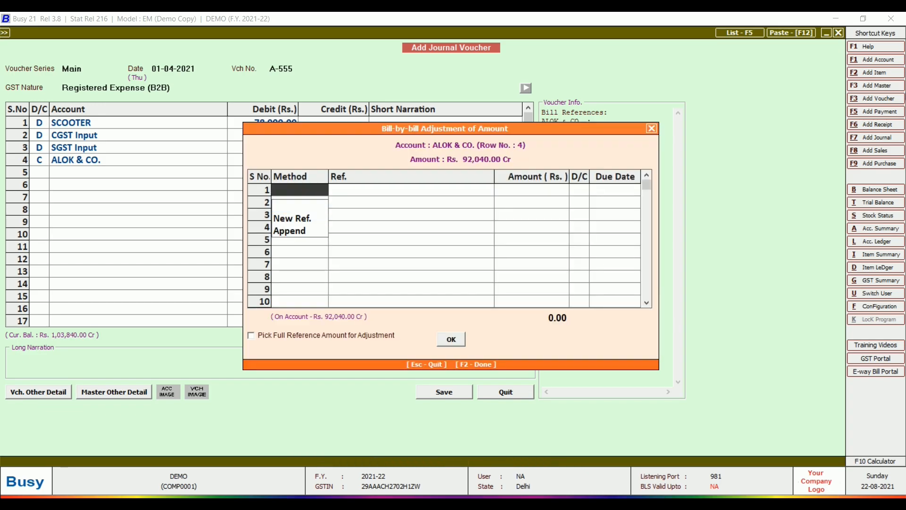
pyautogui.press('Return')
pyautogui.press('Return')
pyautogui.press('Return')
pyautogui.press('Return')
# - Fill the Registered Expense details: invoice A-555, unit NOS, Capital Goods ITC eligibility
pyautogui.press('Return')
pyautogui.press('Return')
pyautogui.press('Return')
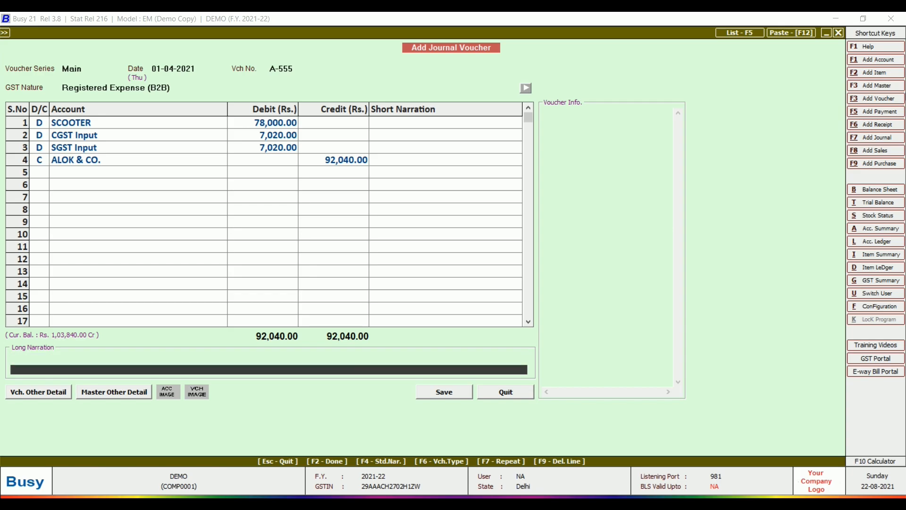
pyautogui.press('Return')
pyautogui.press('Return')
pyautogui.press('Return')
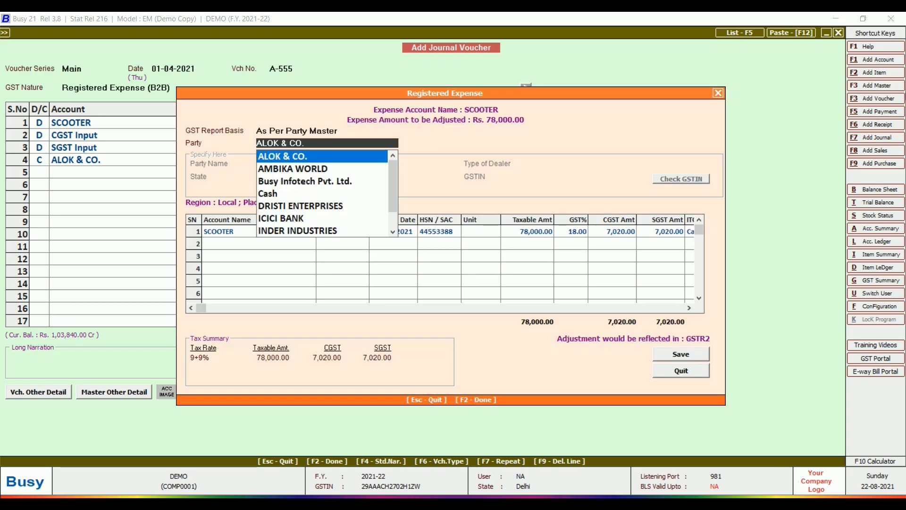
pyautogui.press('Return')
pyautogui.write('a-555')
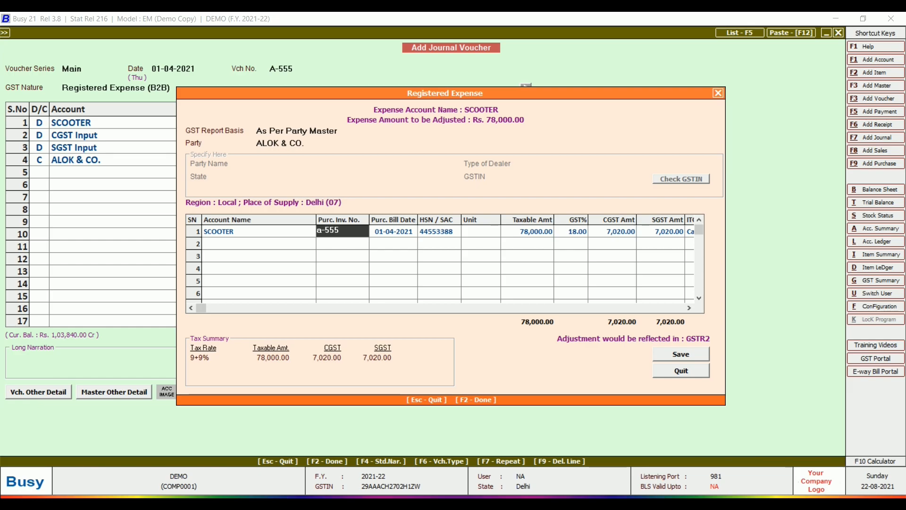
pyautogui.press('Return')
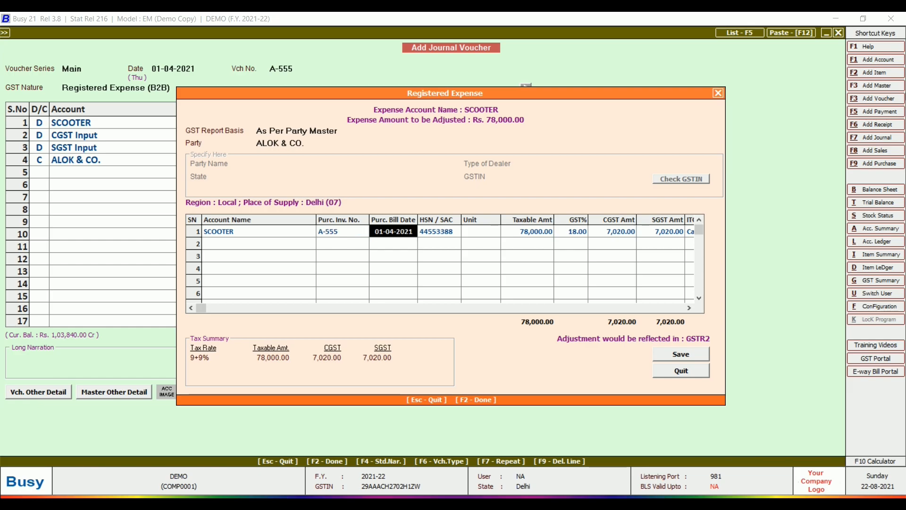
pyautogui.press('Return')
pyautogui.press('Return')
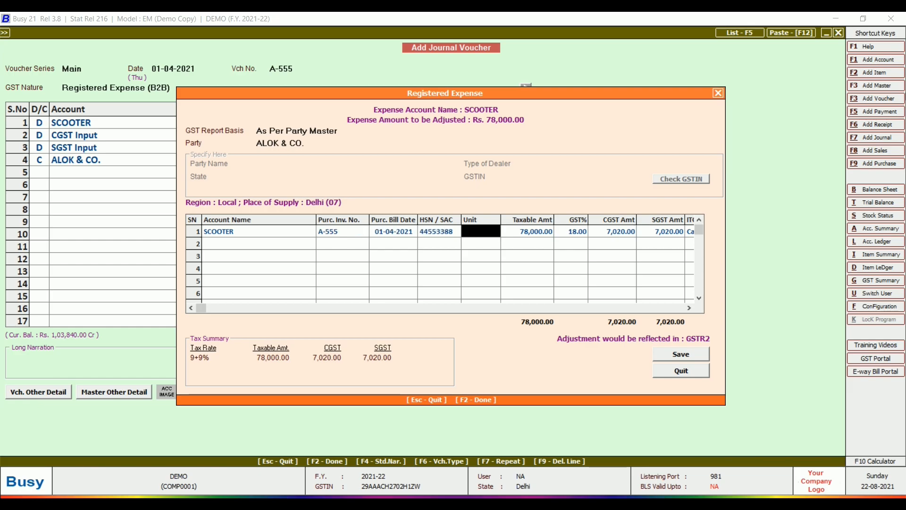
pyautogui.write('no')
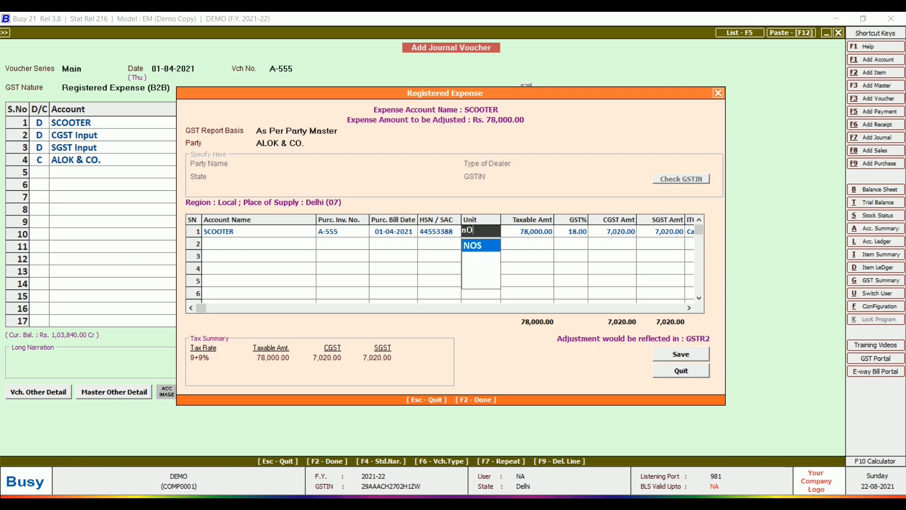
pyautogui.press('Return')
pyautogui.press('Return')
pyautogui.press('Return')
pyautogui.press('Return')
pyautogui.press('Return')
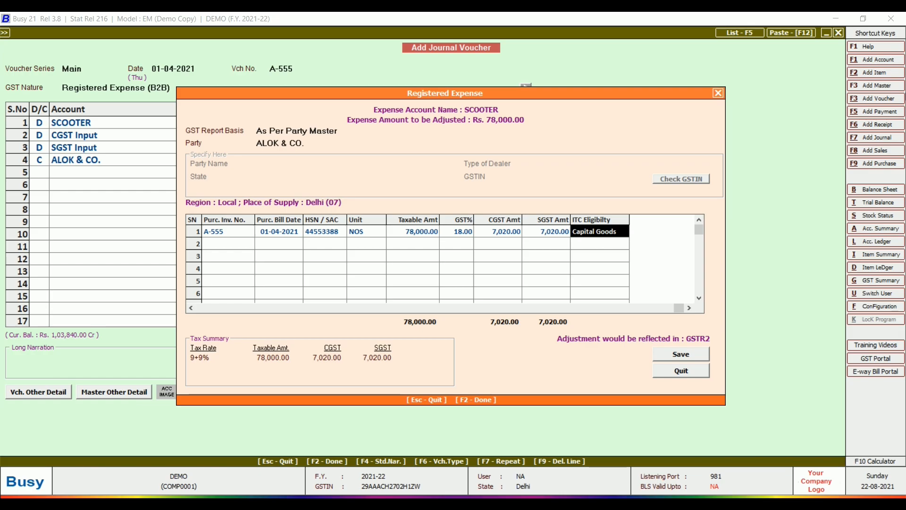
pyautogui.press('Return')
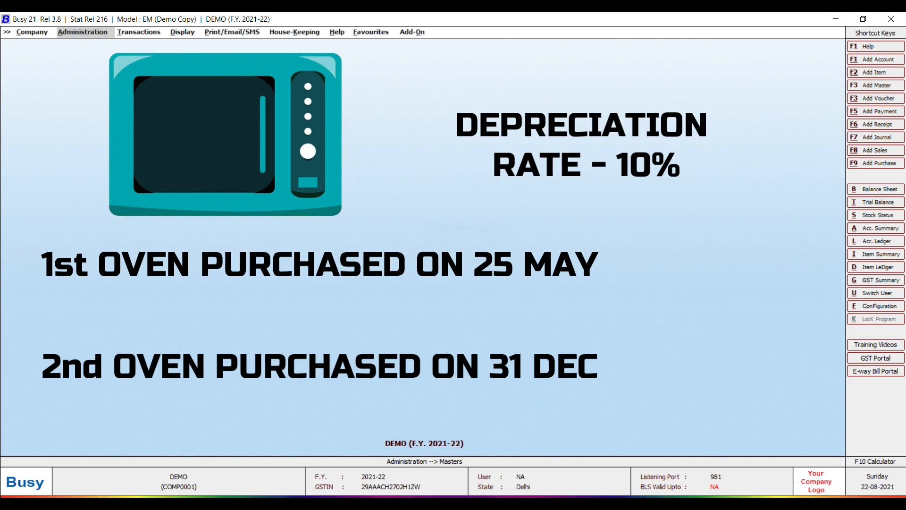
# - Bring up the calculator with F10
pyautogui.press('F10')
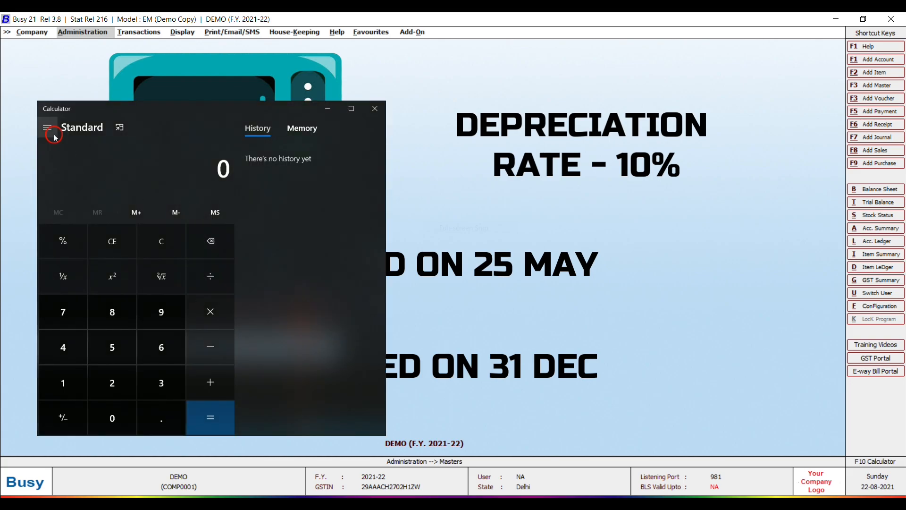
# - In Date Calculation mode, find the days from 25 May 2021 to 31 March 2022 (310)
pyautogui.click(47, 128)
pyautogui.click(81, 256)
pyautogui.click(106, 184)
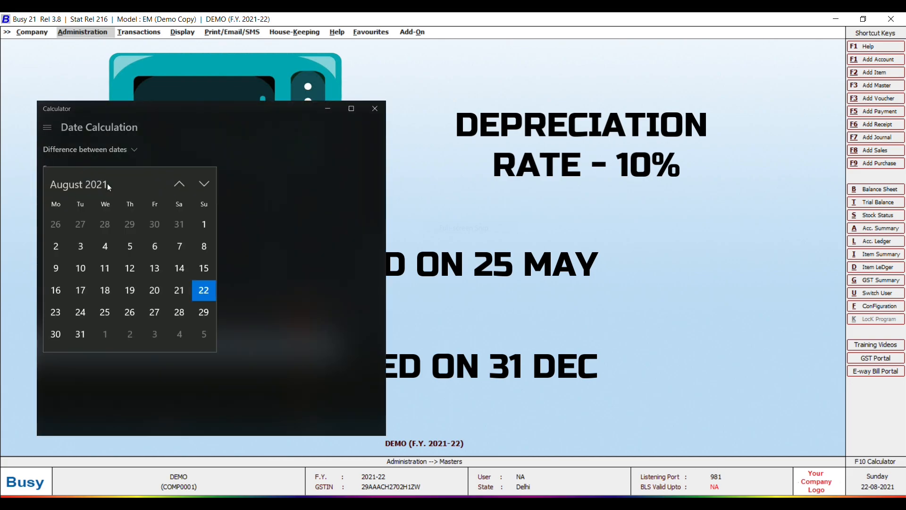
pyautogui.click(179, 184)
pyautogui.click(178, 184)
pyautogui.click(179, 184)
pyautogui.click(82, 311)
pyautogui.click(102, 229)
pyautogui.click(204, 184)
pyautogui.click(204, 184)
pyautogui.click(204, 184)
pyautogui.click(204, 184)
pyautogui.click(204, 184)
pyautogui.click(204, 184)
pyautogui.click(204, 184)
pyautogui.click(131, 311)
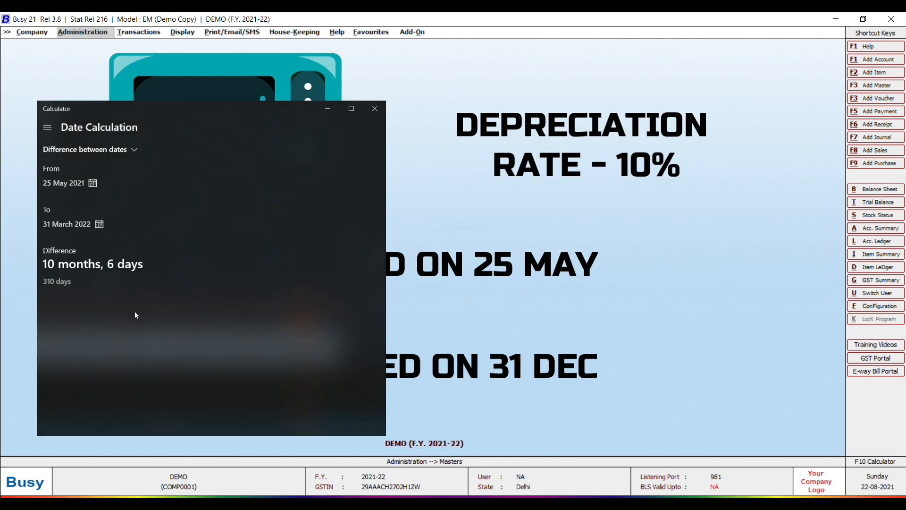
# - Change the From date to 31 December 2021 to get 90 days
pyautogui.click(64, 183)
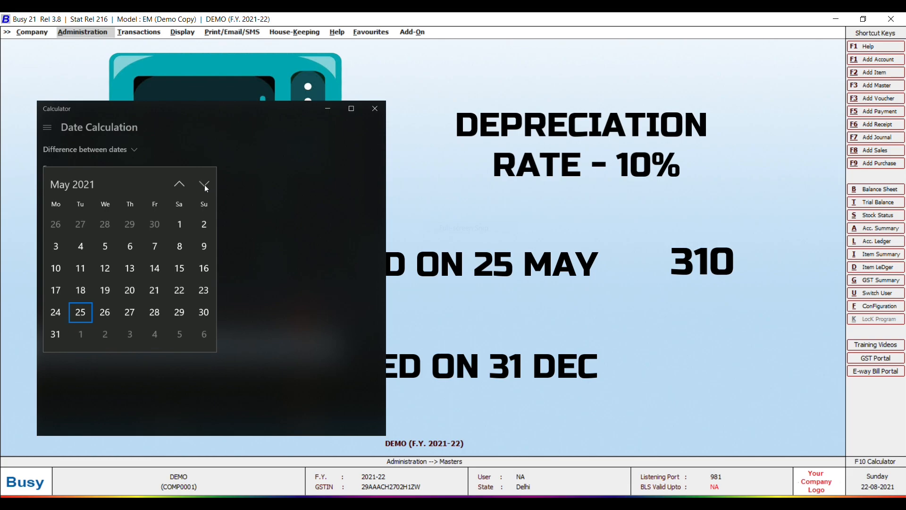
pyautogui.click(204, 184)
pyautogui.click(203, 184)
pyautogui.click(203, 184)
pyautogui.click(204, 184)
pyautogui.click(204, 184)
pyautogui.click(204, 184)
pyautogui.click(204, 184)
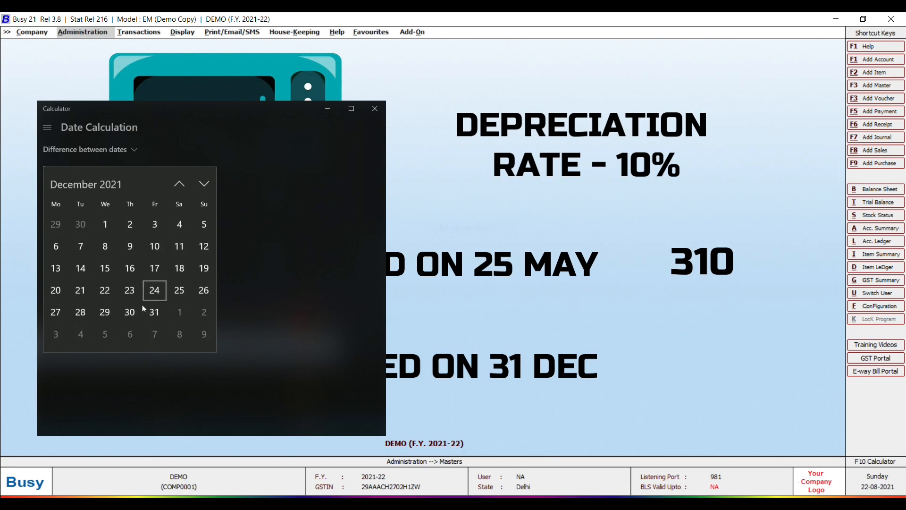
pyautogui.click(154, 312)
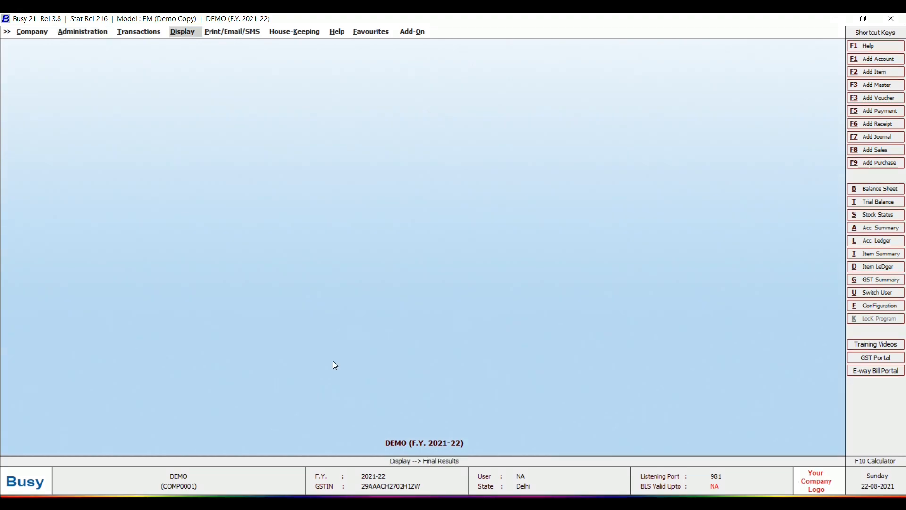
# - Start a 30-04-2021 journal, GST Not Applicable, debiting Depreciation A/c 1,000
pyautogui.press('F7')
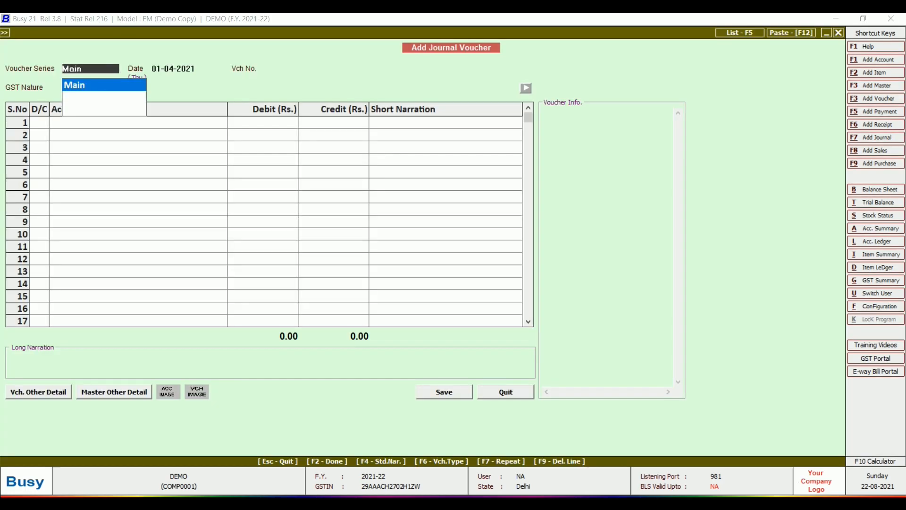
pyautogui.press('Return')
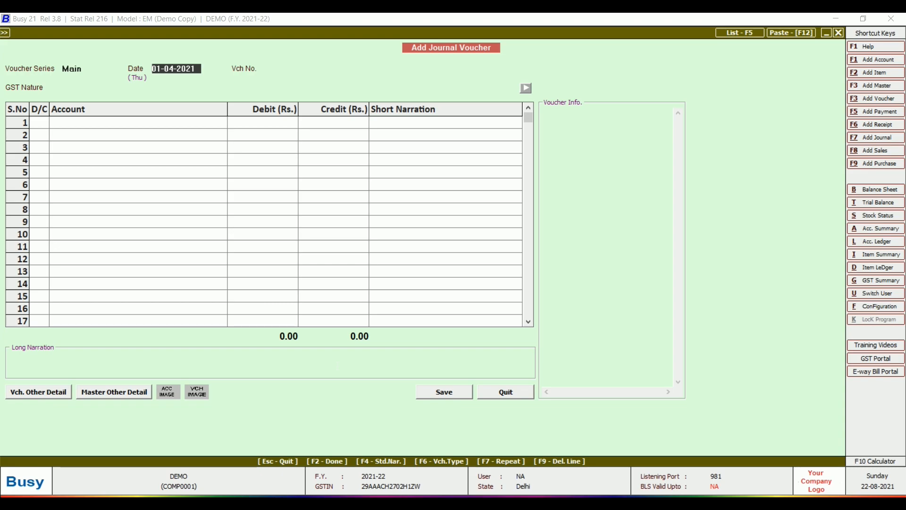
pyautogui.write('30')
pyautogui.press('Return')
pyautogui.press('Return')
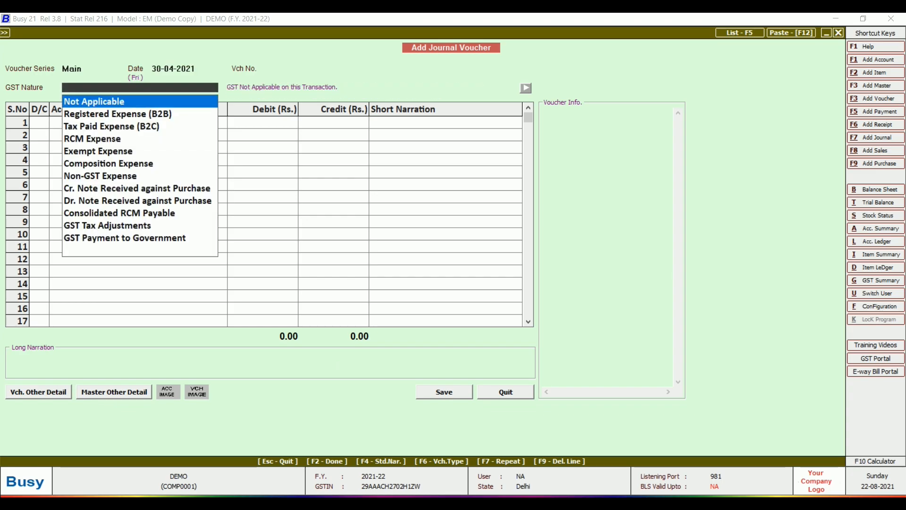
pyautogui.press('Return')
pyautogui.press('Return')
pyautogui.write('Depr')
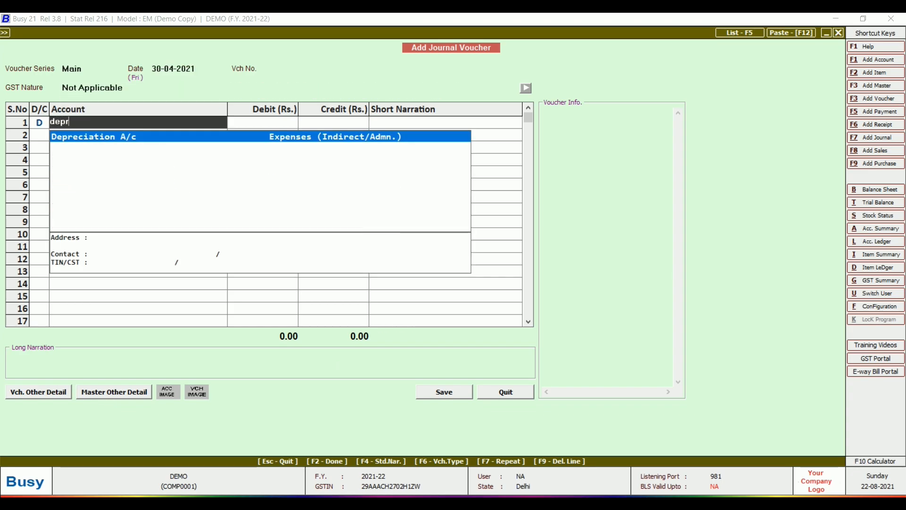
pyautogui.press('Return')
pyautogui.write('1000')
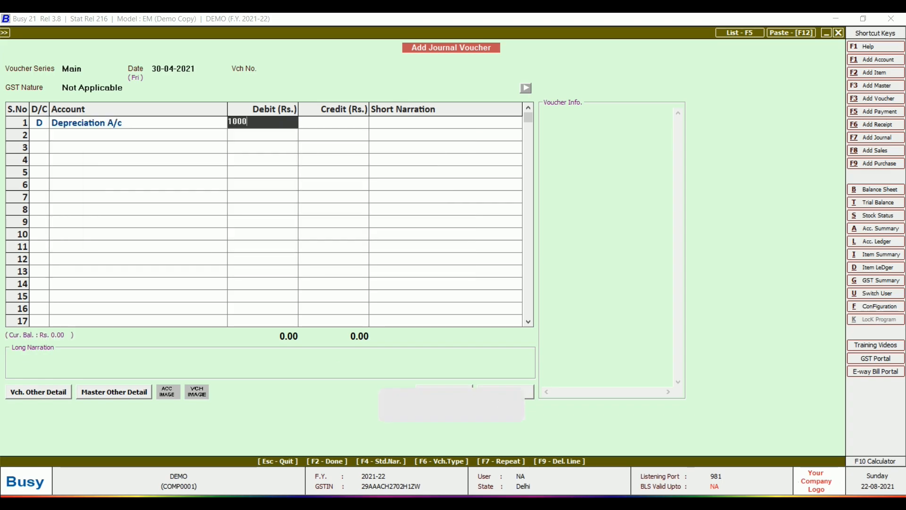
pyautogui.press('Return')
# - Credit Plant & Machinery, add narration 'depreciation charged @ 10%', and save the voucher
pyautogui.press('Return')
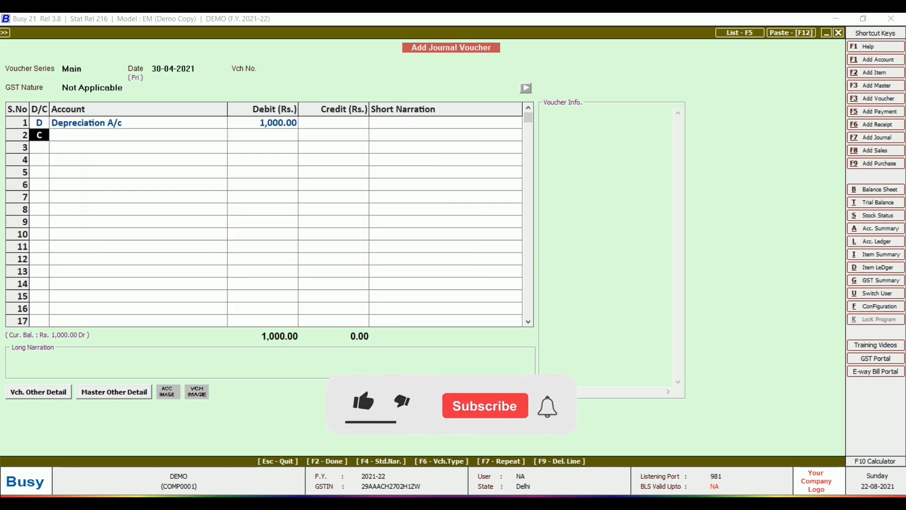
pyautogui.press('Return')
pyautogui.write('Pla')
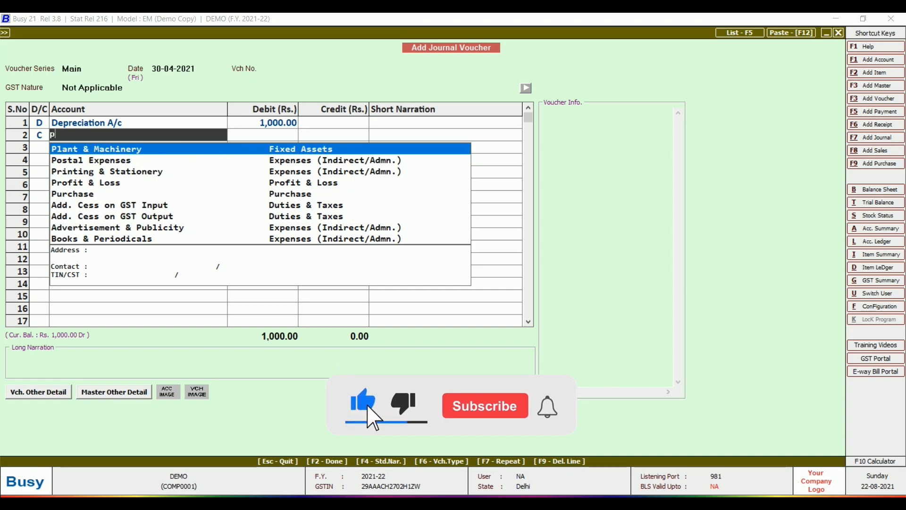
pyautogui.press('Return')
pyautogui.press('Return')
pyautogui.press('Return')
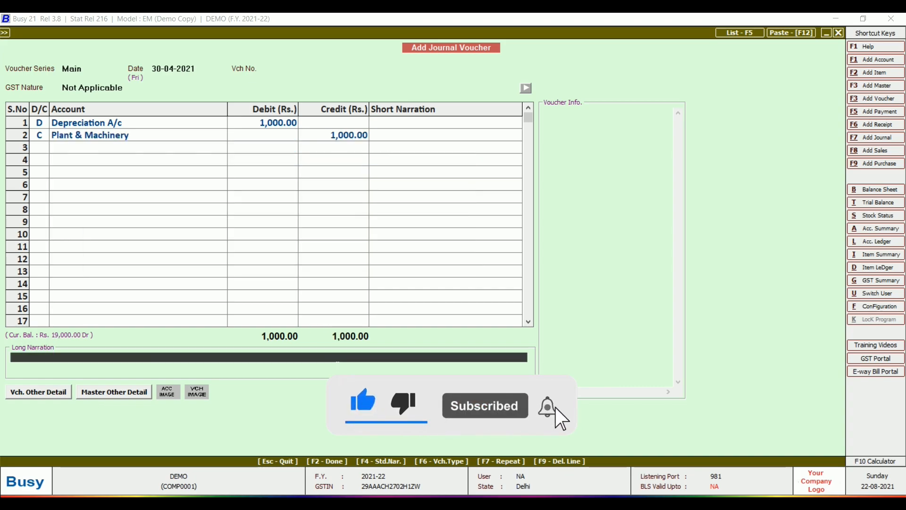
pyautogui.write('depre')
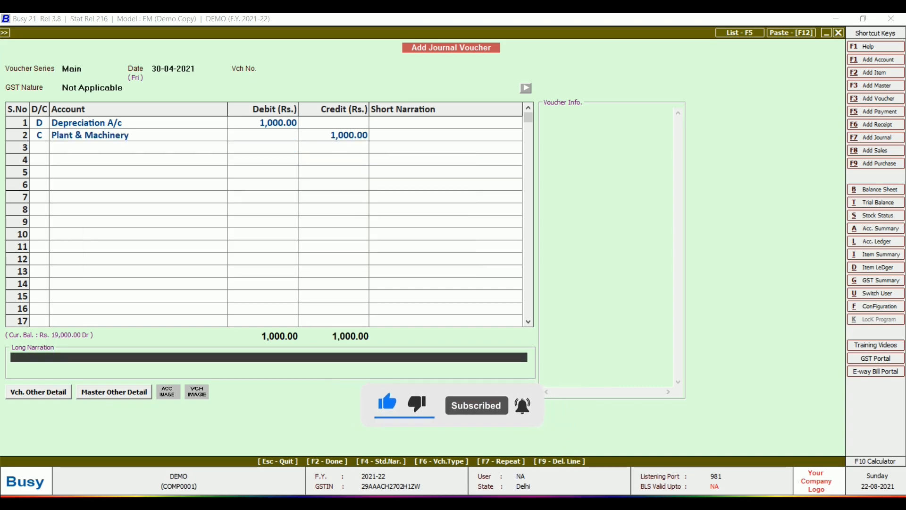
pyautogui.write('ciation char')
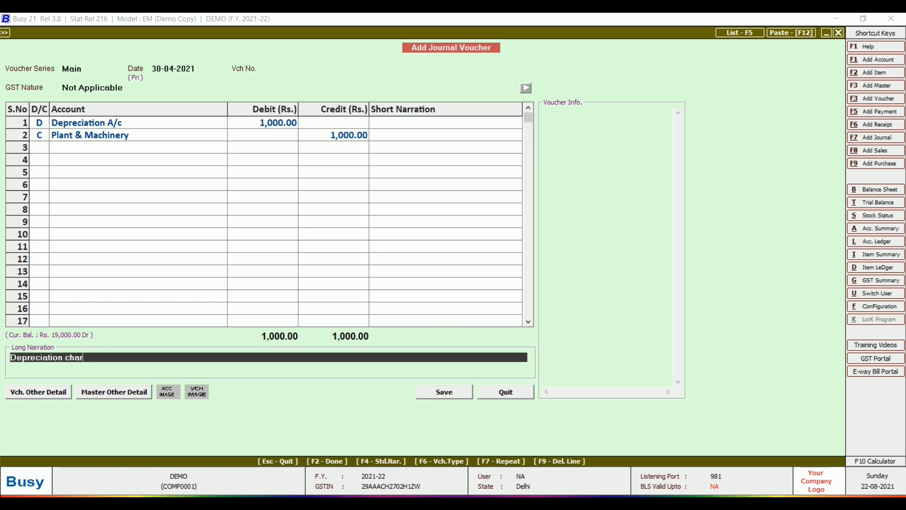
pyautogui.write('ged @ 10%')
pyautogui.press('Return')
pyautogui.press('Return')
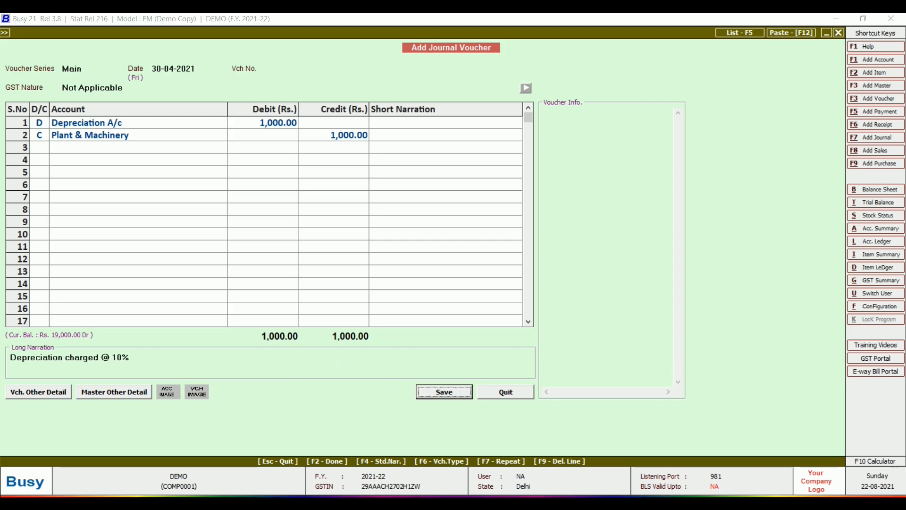
pyautogui.press('Return')
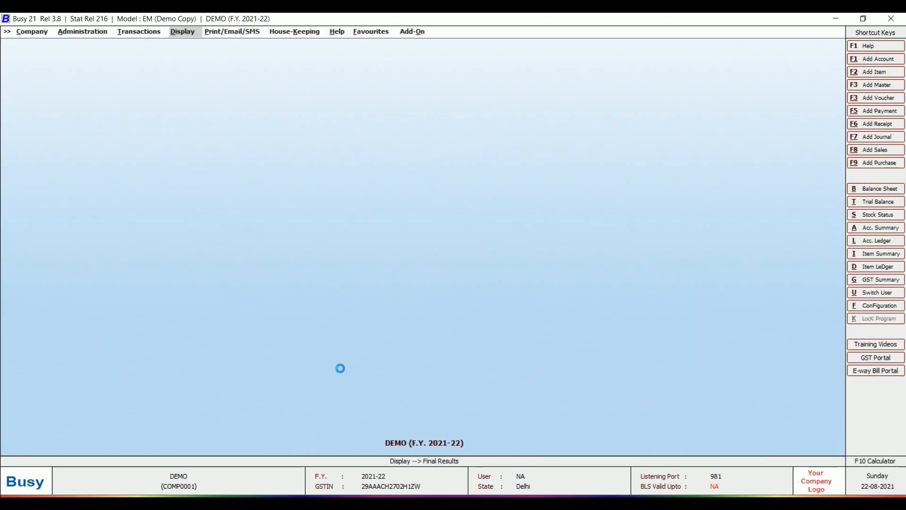
pyautogui.hotkey('alt', 'F7')
# - Save a second 500 depreciation journal crediting Plant & Machinery, narrated 'Depreciation charged @ 5% (for 90 days)'
pyautogui.press('Return')
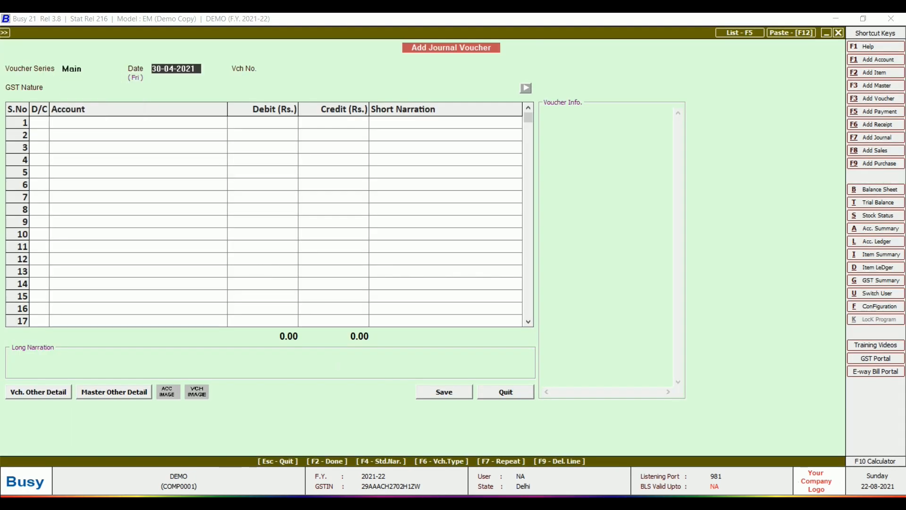
pyautogui.press('Return')
pyautogui.press('Return')
pyautogui.press('Return')
pyautogui.write('d')
pyautogui.press('Return')
pyautogui.write('500')
pyautogui.press('Return')
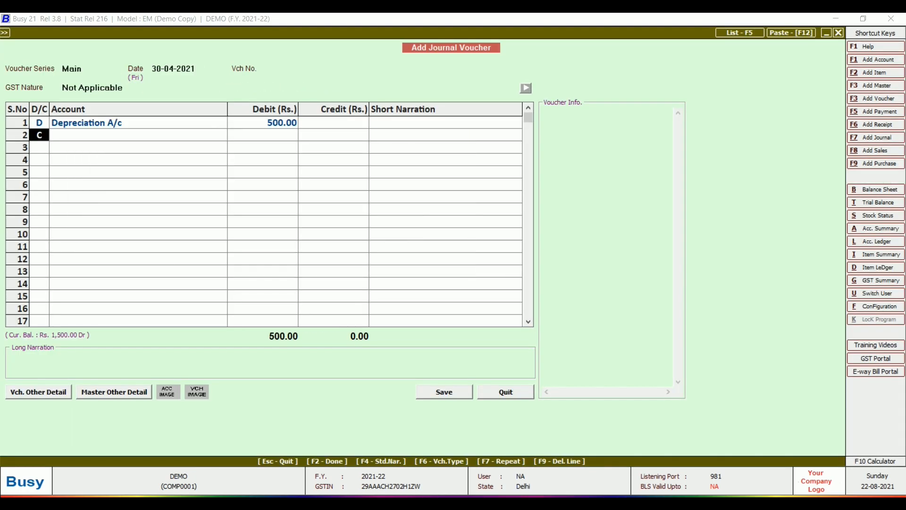
pyautogui.press('Return')
pyautogui.write('pl')
pyautogui.press('Return')
pyautogui.press('Return')
pyautogui.write('Depr')
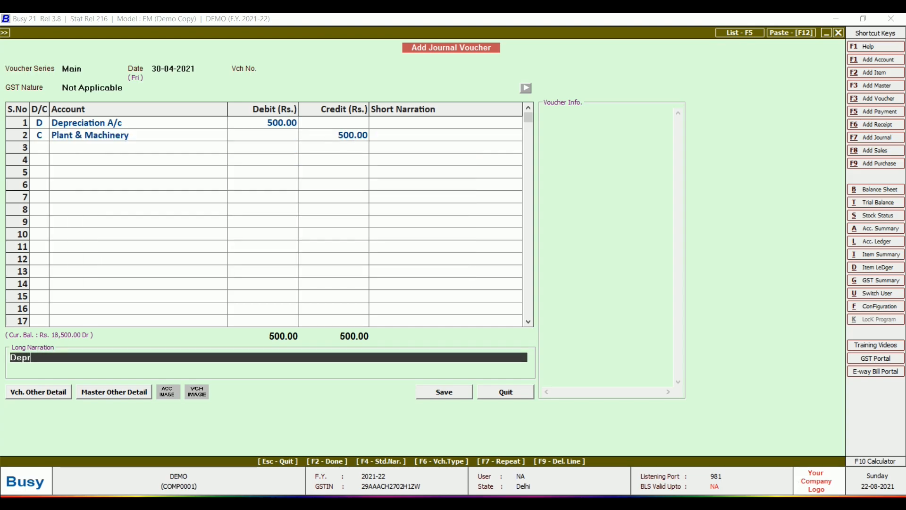
pyautogui.write('eciation charged @ 5% (')
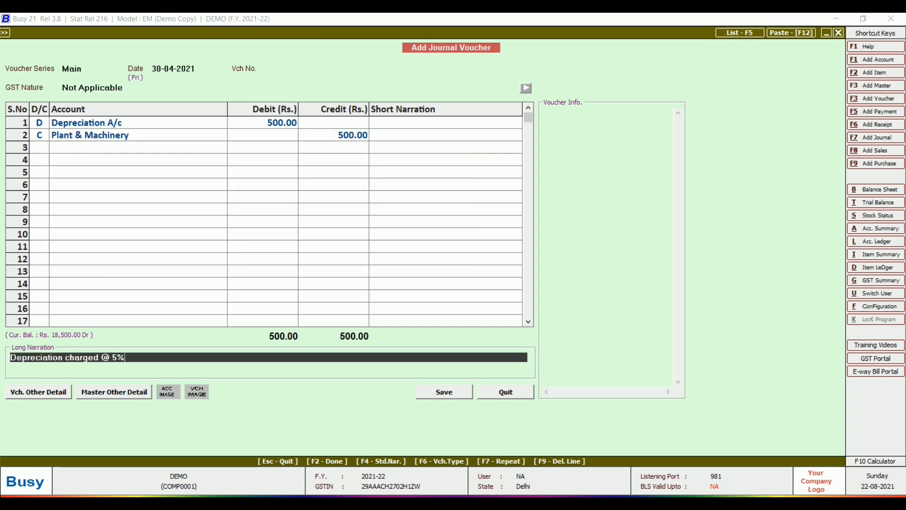
pyautogui.write('for 90 days)')
pyautogui.press('Return')
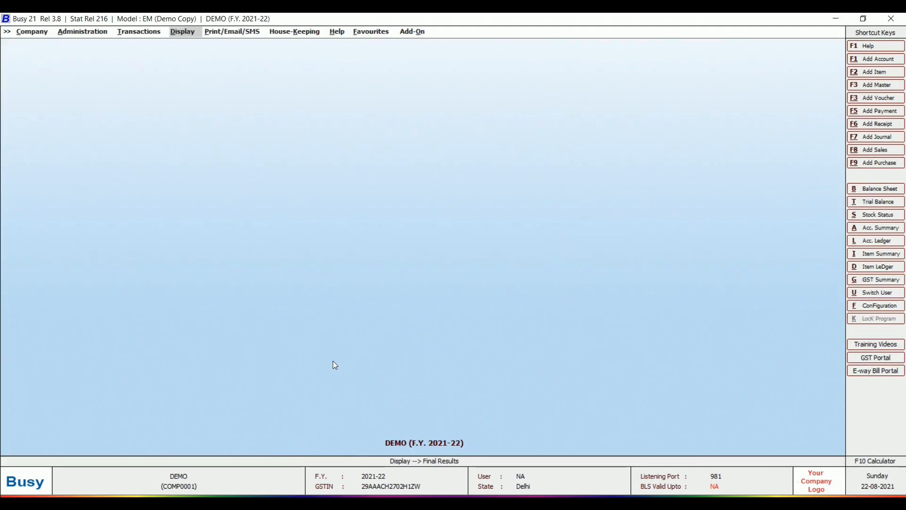
# - Drill from the Balance Sheet through Fixed Assets into Plant & Machinery's April ledger
pyautogui.hotkey('alt', 'b')
pyautogui.press('Up')
pyautogui.press('F2')
pyautogui.press('Down')
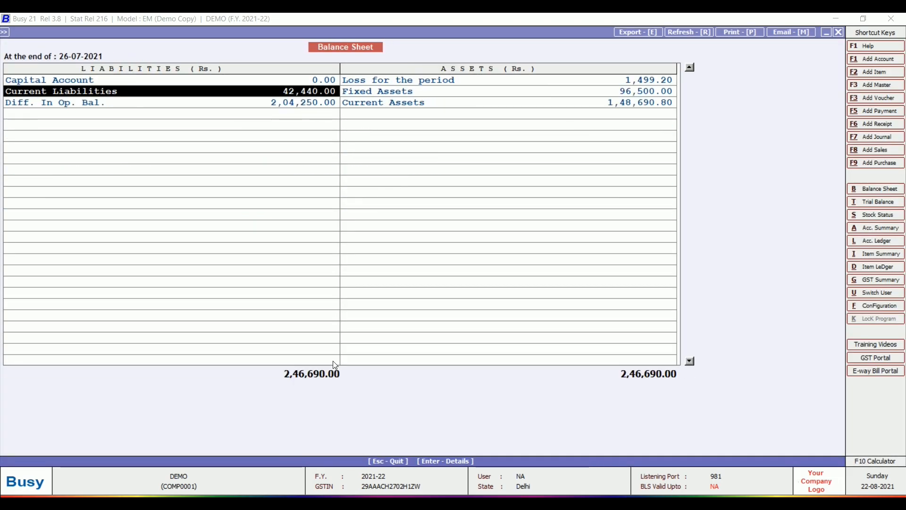
pyautogui.press('Right')
pyautogui.press('Return')
pyautogui.press('Return')
pyautogui.press('Return')
pyautogui.click(576, 168)
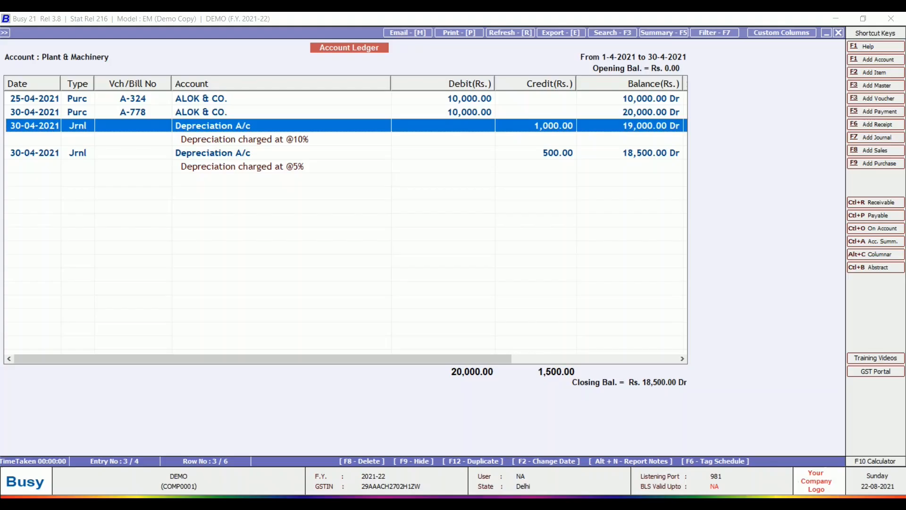
# - Start a 30-04-2021 journal, GST Not Applicable, debiting Cash 1.00
pyautogui.press('F7')
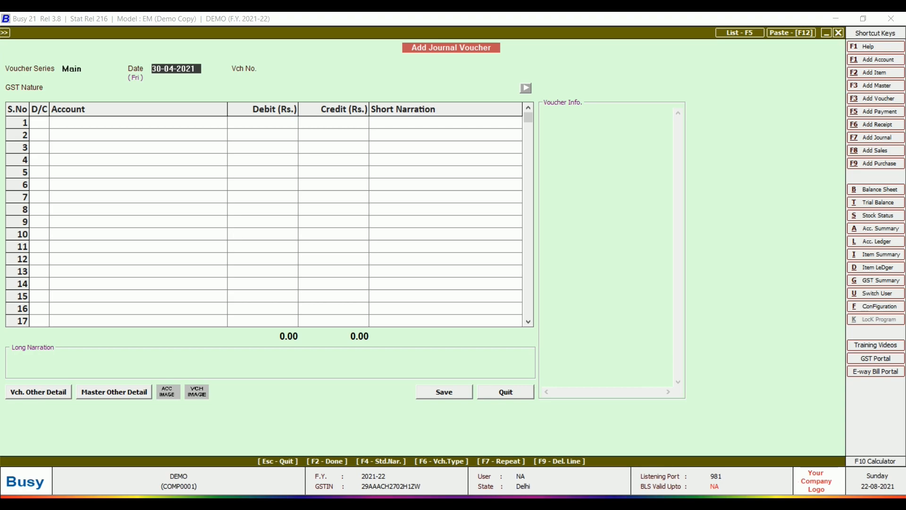
pyautogui.press('Return')
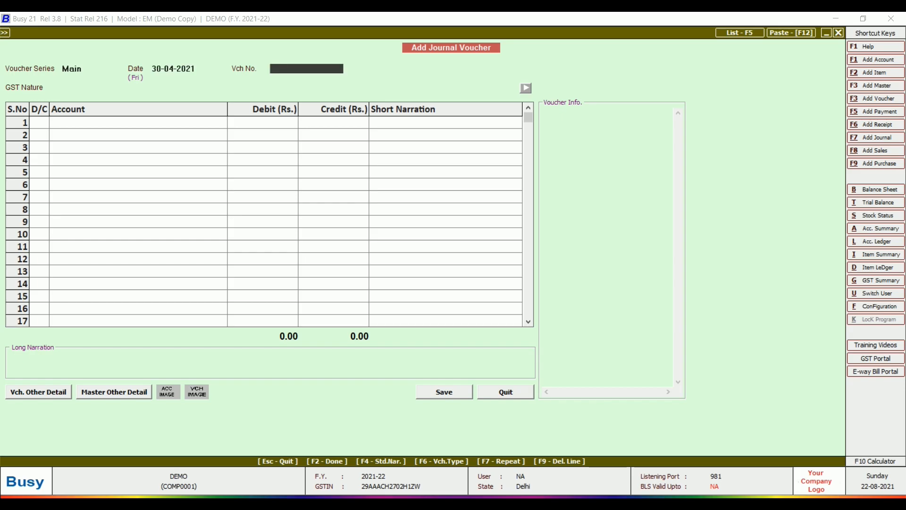
pyautogui.press('Return')
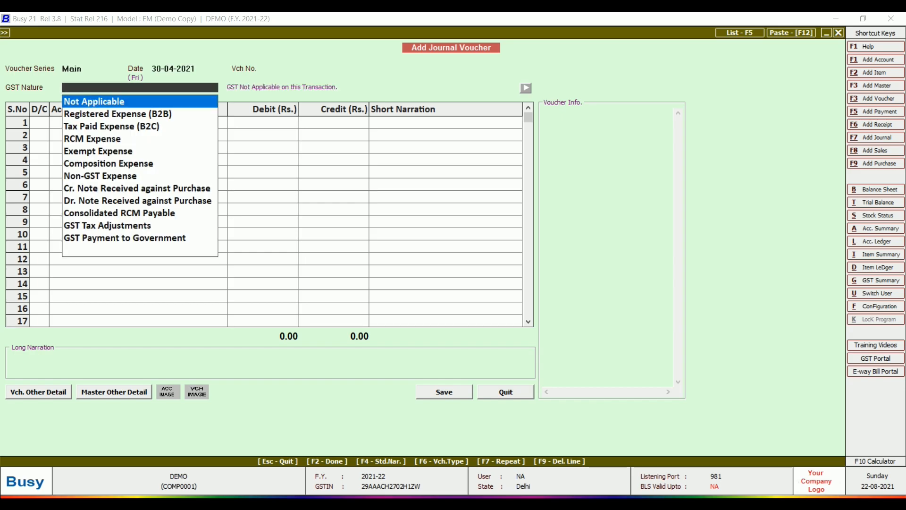
pyautogui.press('Return')
pyautogui.press('Return')
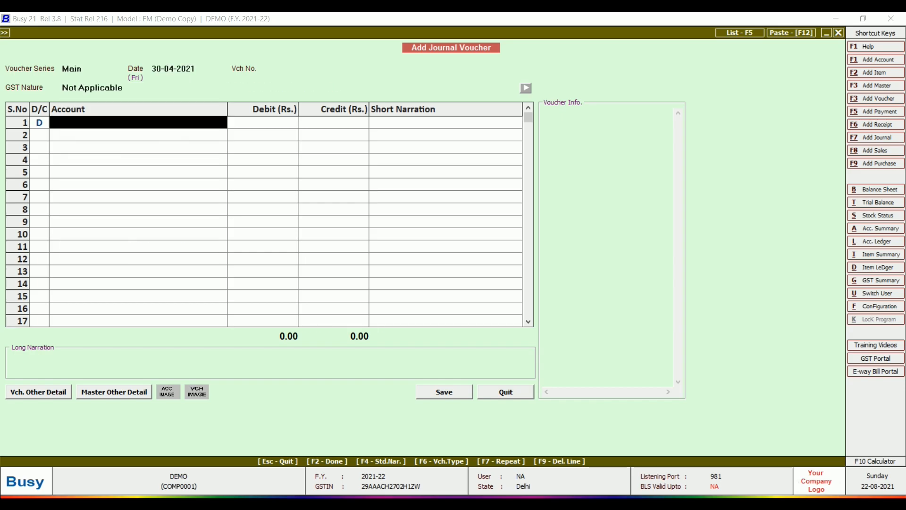
pyautogui.write('cash')
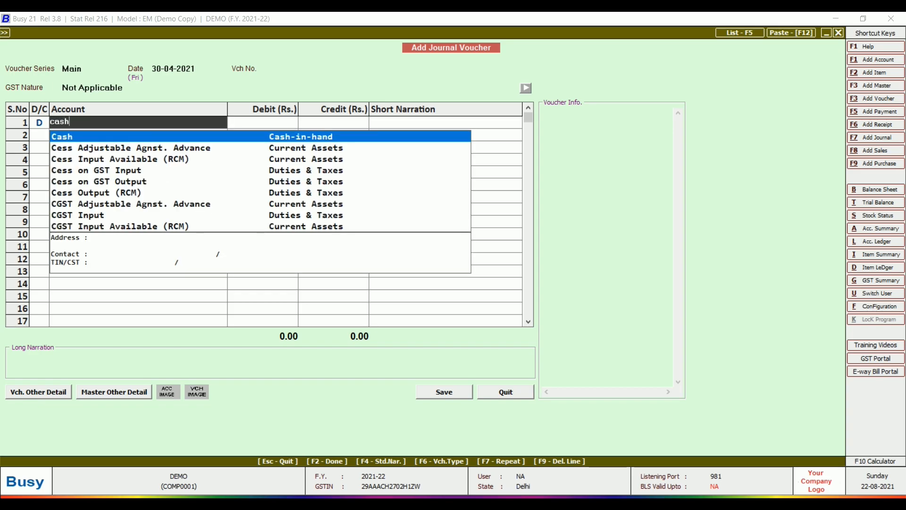
pyautogui.press('Return')
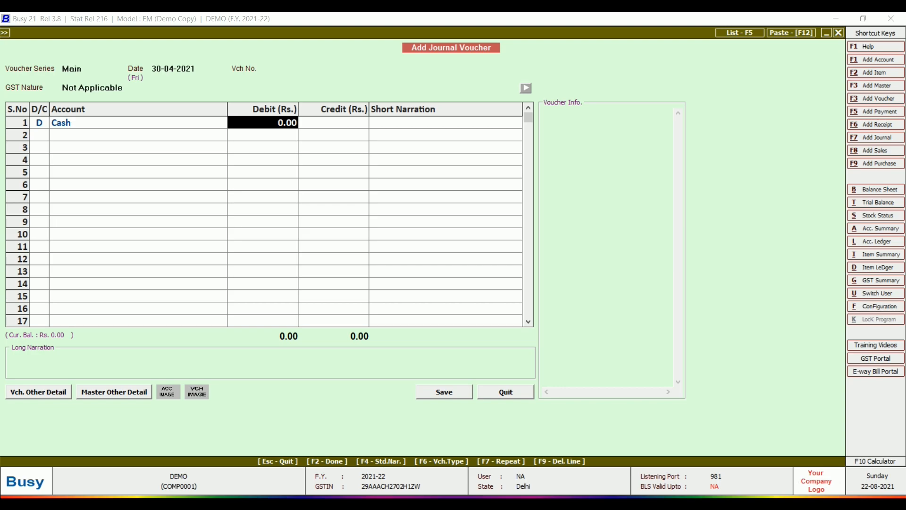
pyautogui.write('1')
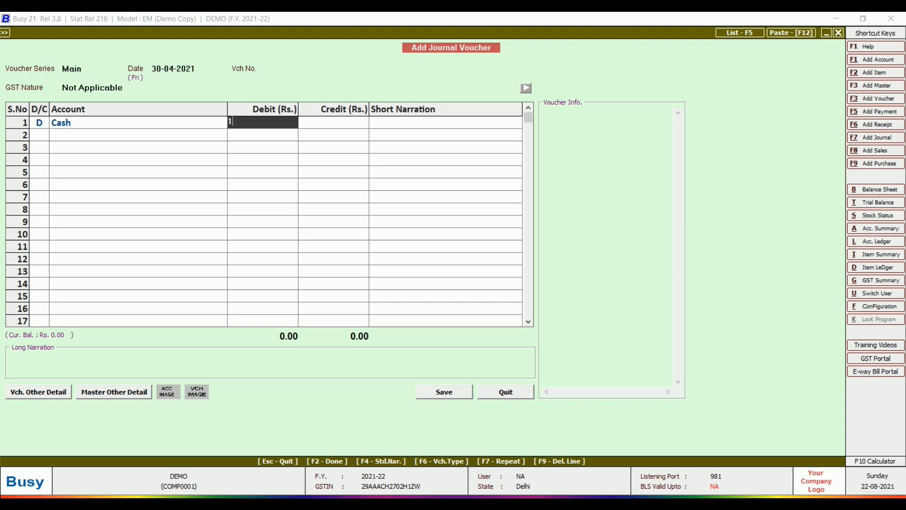
pyautogui.press('Return')
pyautogui.press('Return')
pyautogui.press('Return')
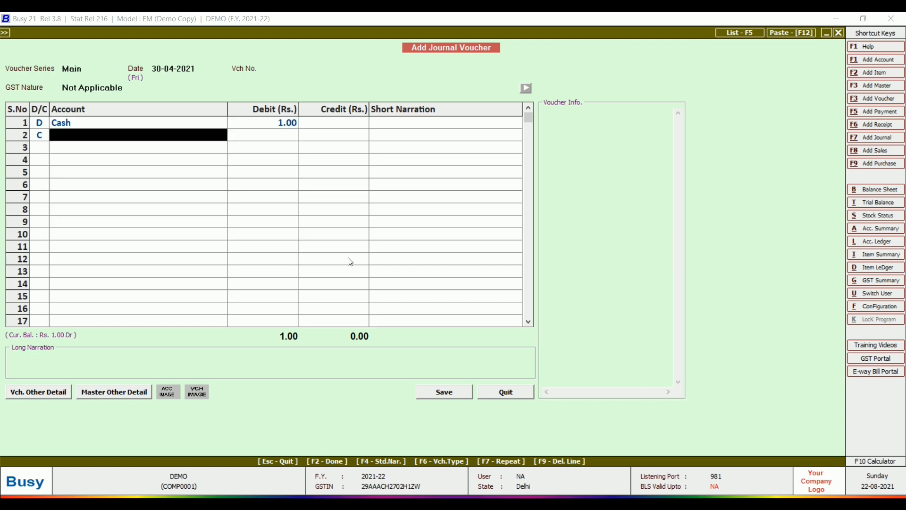
# - Make line 2 a debit to Depreciation A/c and bring up the calculator with F10
pyautogui.press('Left')
pyautogui.write('ddepre')
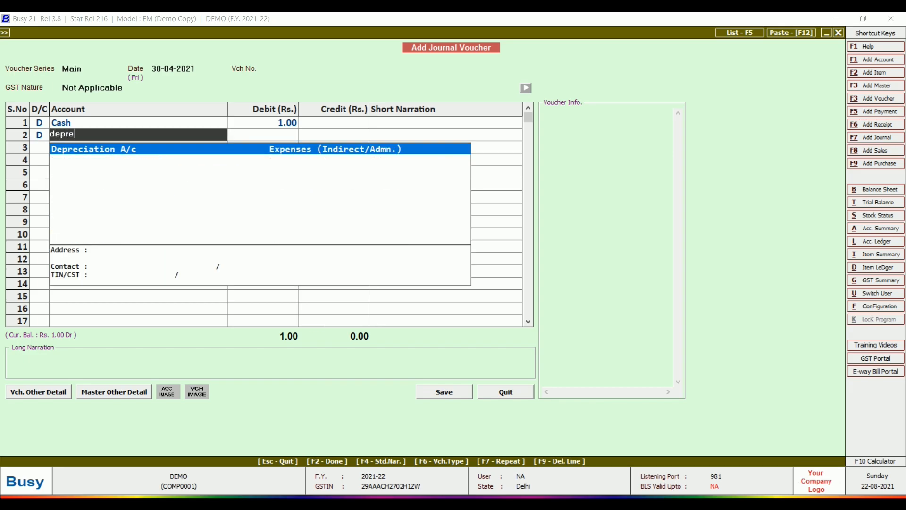
pyautogui.press('Return')
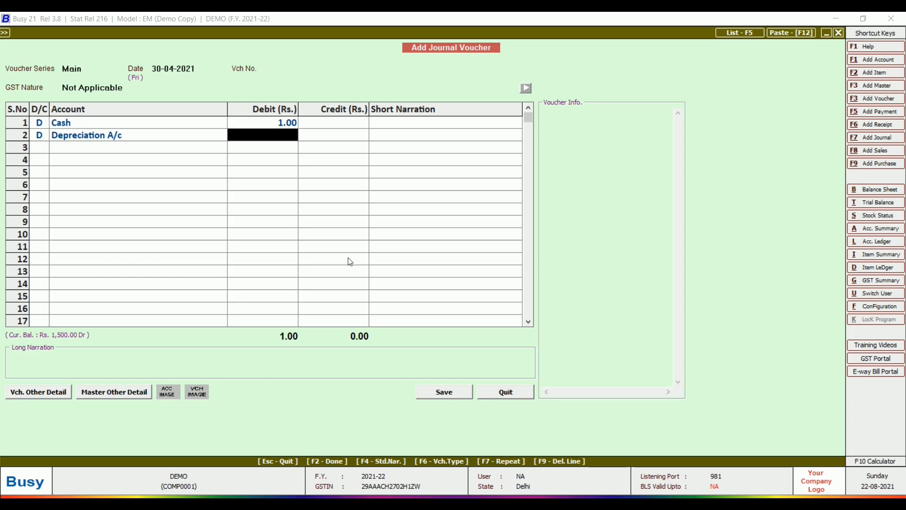
pyautogui.press('F10')
# - Compute 9000 × 0.1 × 30/365 in Calculator for the 30-day depreciation
pyautogui.write('9')
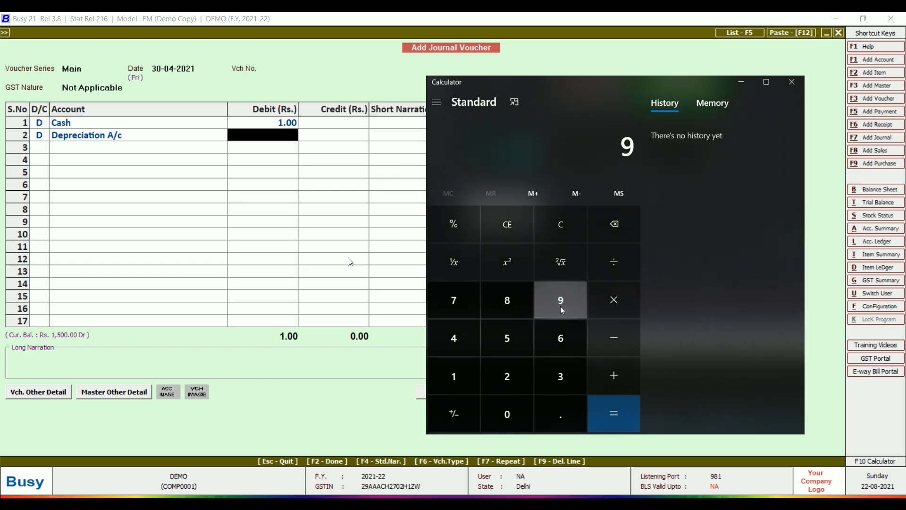
pyautogui.write('000*0.1')
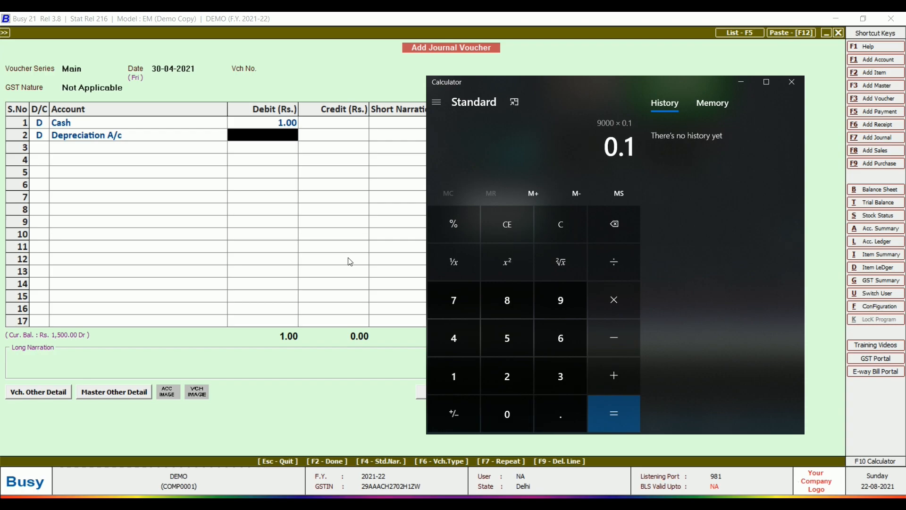
pyautogui.press('Return')
pyautogui.write('*30/3')
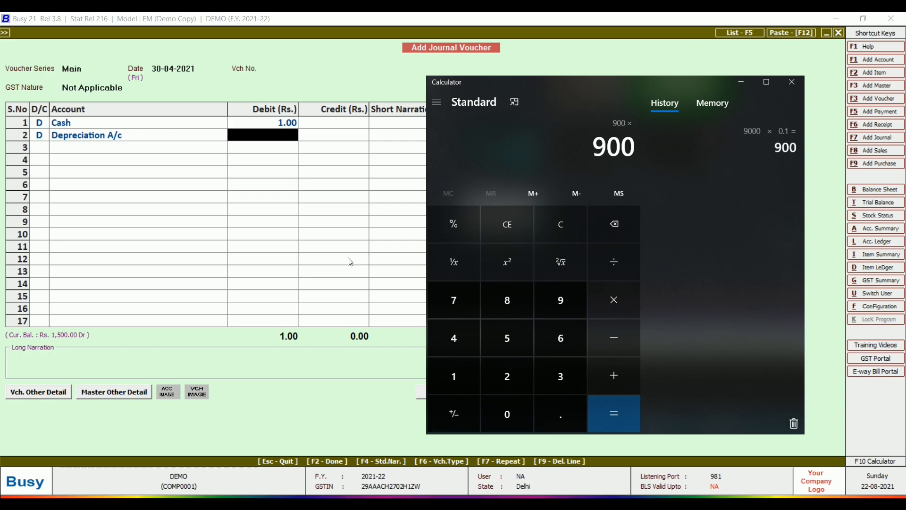
pyautogui.write('65')
pyautogui.press('Return')
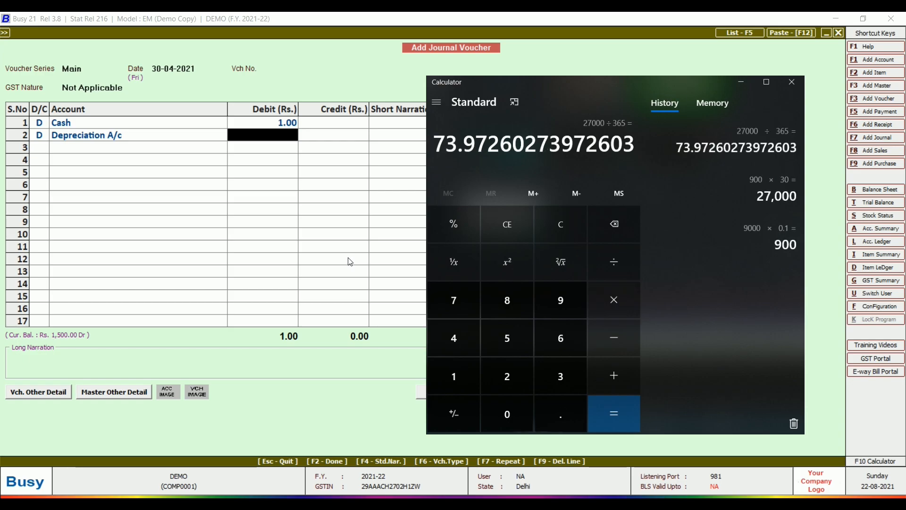
# - Debit Depreciation 74, change the Cash debit to 10,000, and credit Plant & Machinery 9,000
pyautogui.write('74')
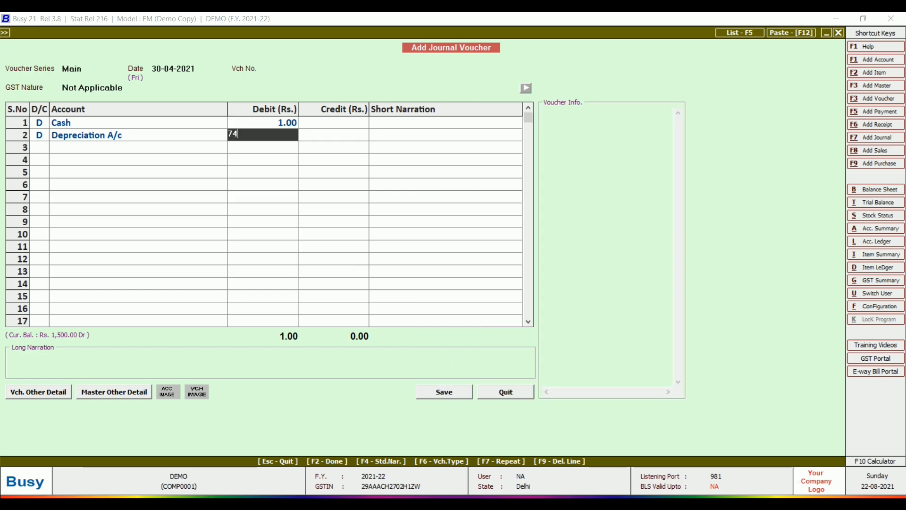
pyautogui.press('Return')
pyautogui.press('Return')
pyautogui.press('Return')
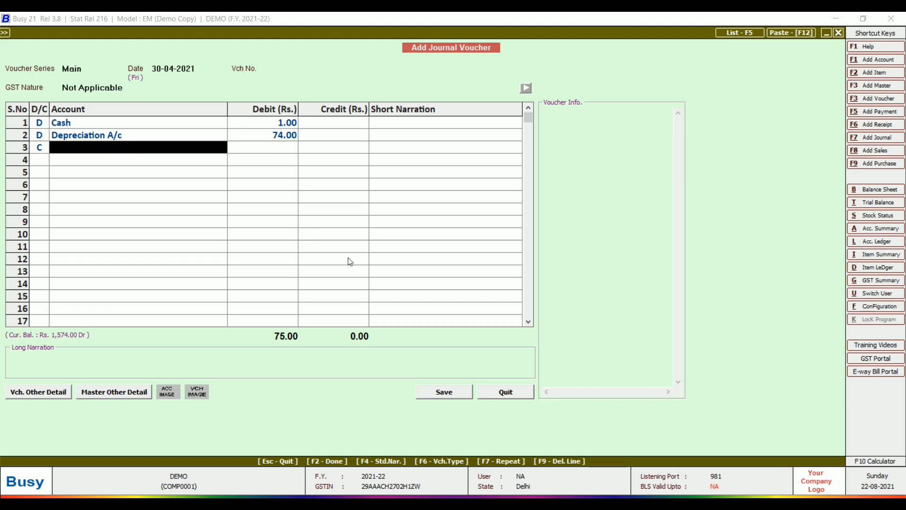
pyautogui.press('Up')
pyautogui.press('Up')
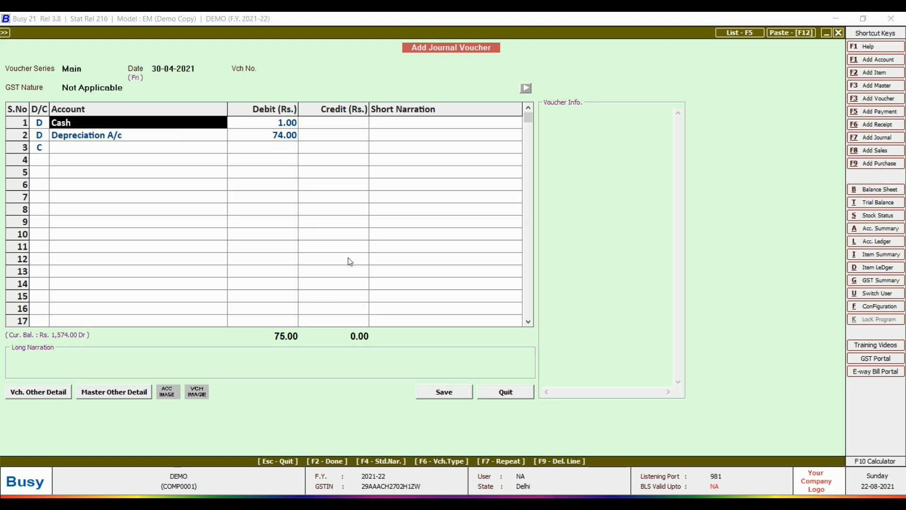
pyautogui.press('Return')
pyautogui.write('10000')
pyautogui.press('Return')
pyautogui.press('Return')
pyautogui.press('Return')
pyautogui.press('Return')
pyautogui.press('Return')
pyautogui.press('Return')
pyautogui.press('Return')
pyautogui.write('plant')
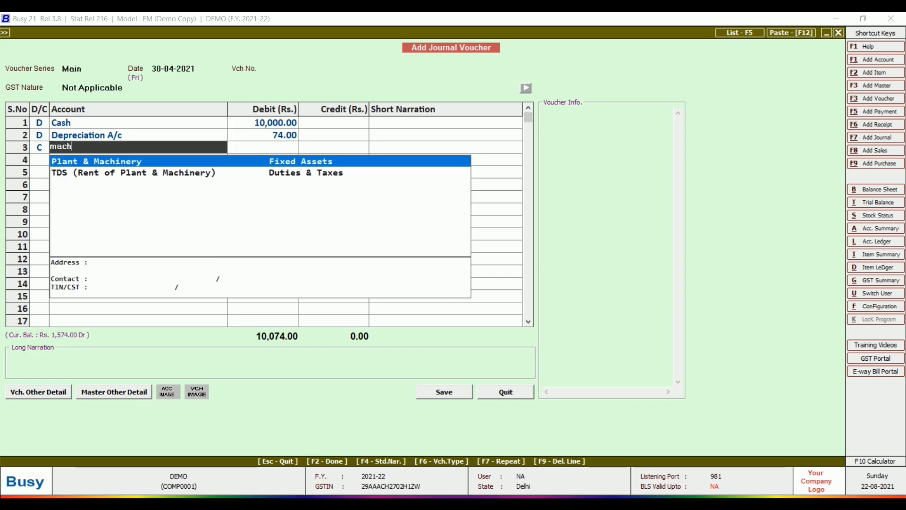
pyautogui.press('Return')
pyautogui.write('9000')
pyautogui.press('Return')
pyautogui.press('Return')
pyautogui.press('Return')
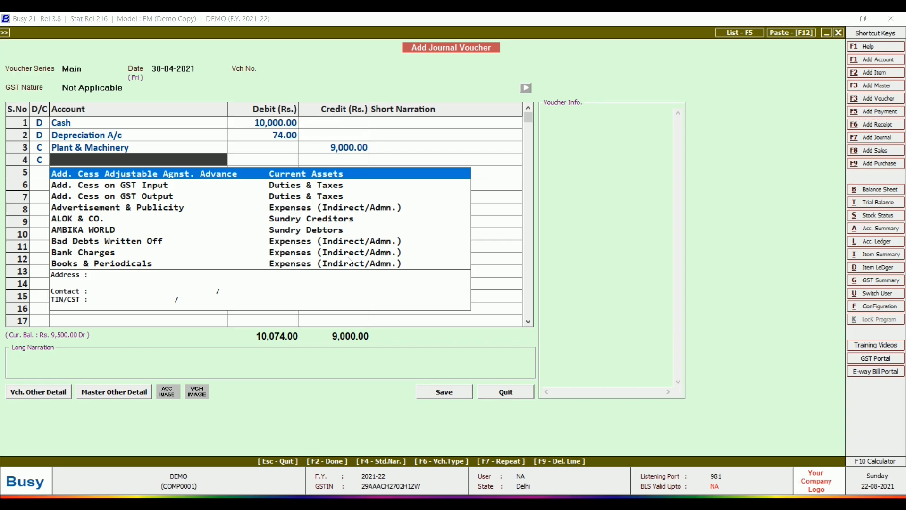
pyautogui.press('F3')
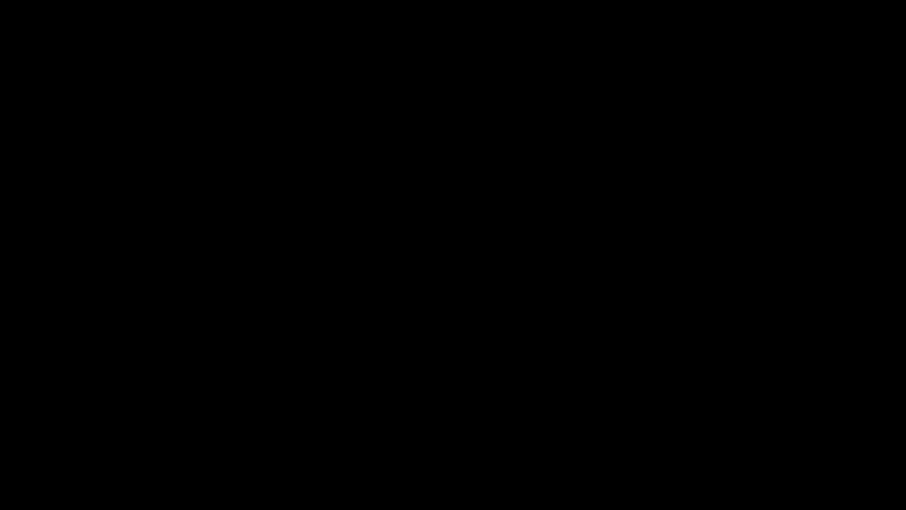
# - Create GAIN ON SALE OF FIXED ASSET under Income (Indirect) and credit it 1,074.00
pyautogui.write('gsin')
pyautogui.press('BackSpace')
pyautogui.press('BackSpace')
pyautogui.press('BackSpace')
pyautogui.press('BackSpace')
pyautogui.write('GAIN ')
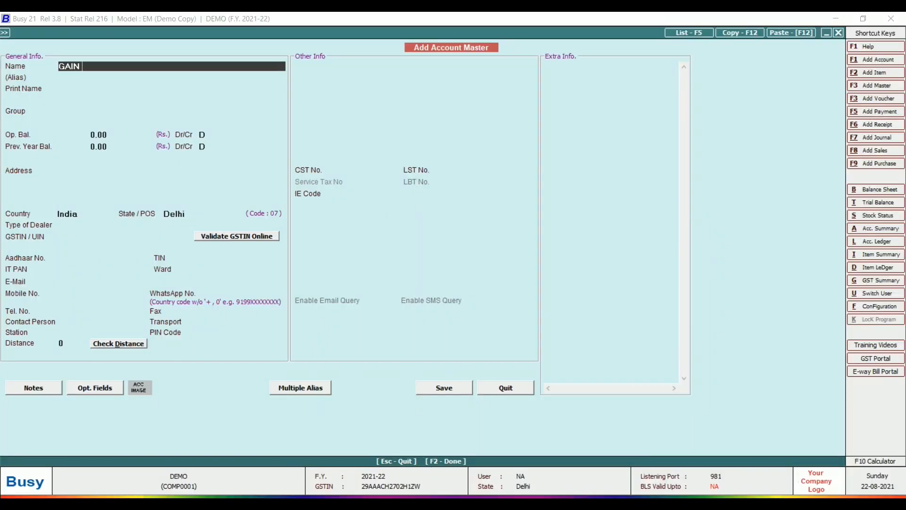
pyautogui.write('ON SALE OF FIXED ASSET')
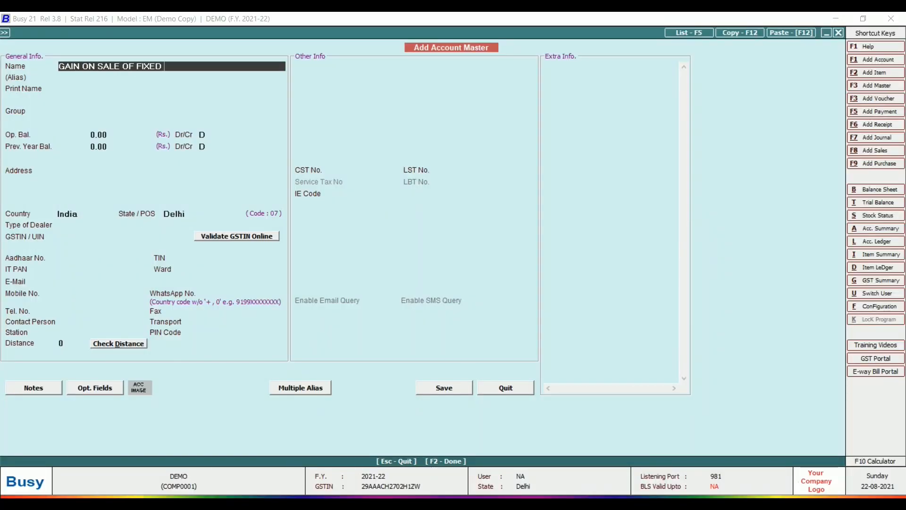
pyautogui.press('Return')
pyautogui.press('Return')
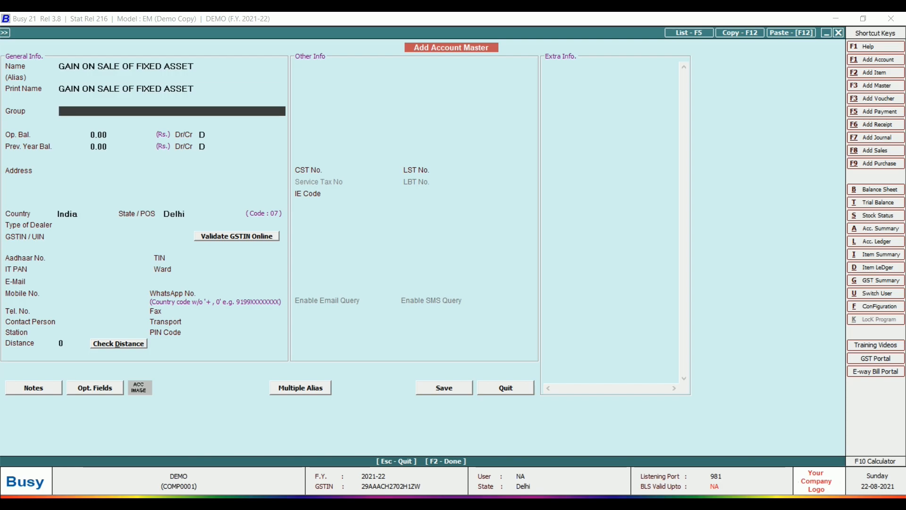
pyautogui.write('INCOM')
pyautogui.press('Down')
pyautogui.press('Return')
pyautogui.press('Return')
pyautogui.press('Return')
pyautogui.press('Return')
pyautogui.press('Return')
pyautogui.press('Return')
pyautogui.press('Return')
pyautogui.press('Return')
pyautogui.press('Return')
pyautogui.press('Return')
pyautogui.press('Return')
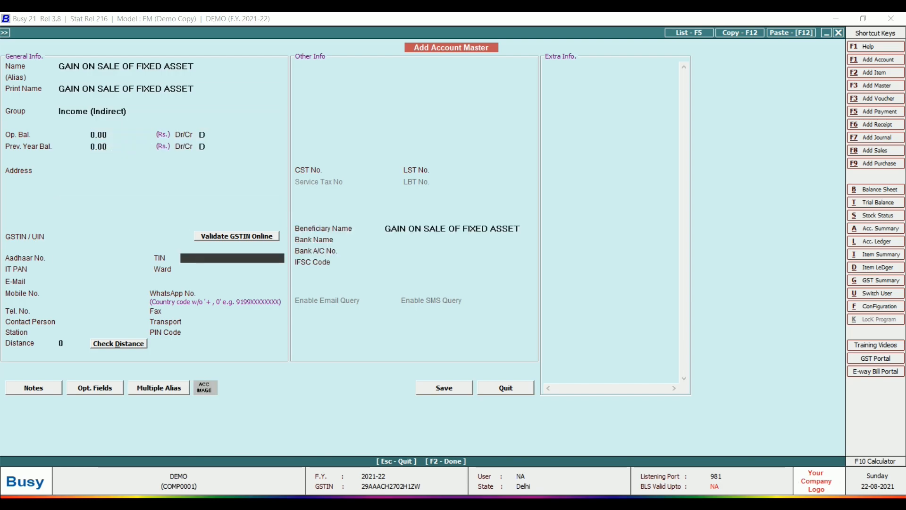
pyautogui.press('F2')
pyautogui.press('Return')
pyautogui.press('Return')
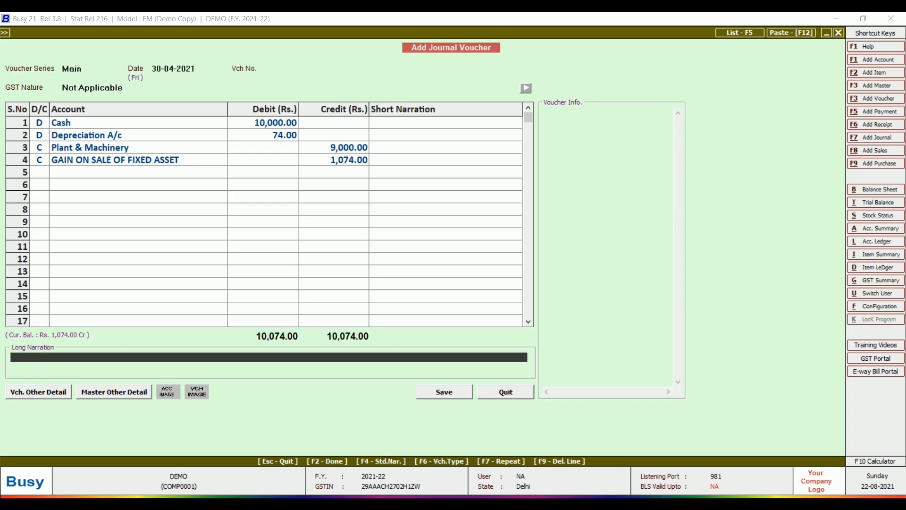
pyautogui.press('Return')
pyautogui.press('Return')
pyautogui.press('Return')
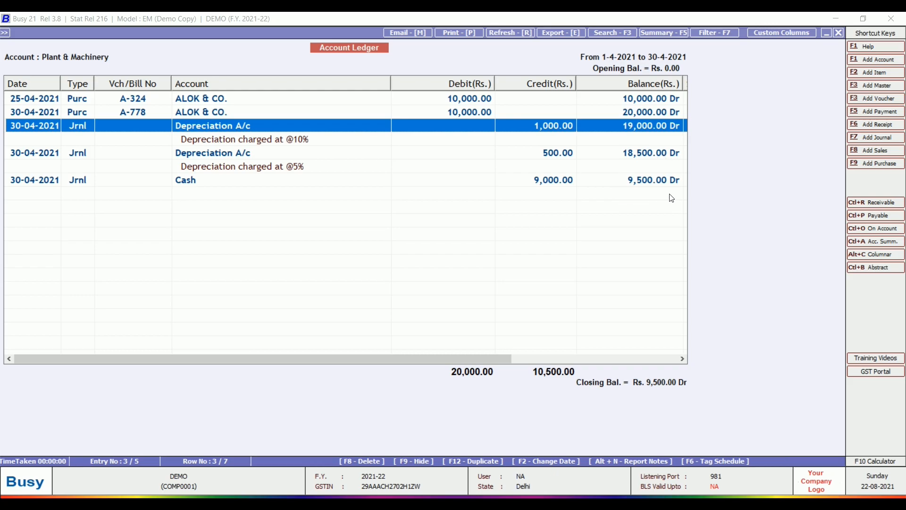
# - Start a new journal debiting Cash 8,500.00 on the first line
pyautogui.press('F7')
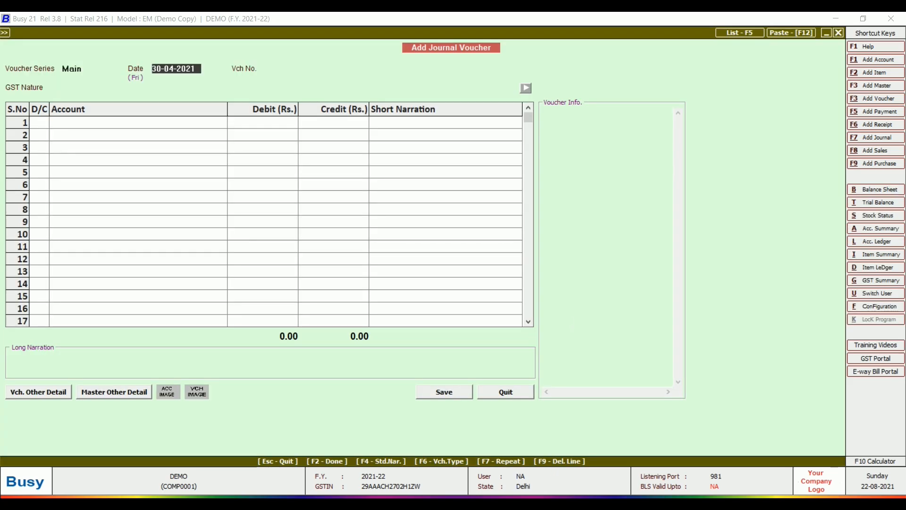
pyautogui.press('Return')
pyautogui.press('Return')
pyautogui.press('Return')
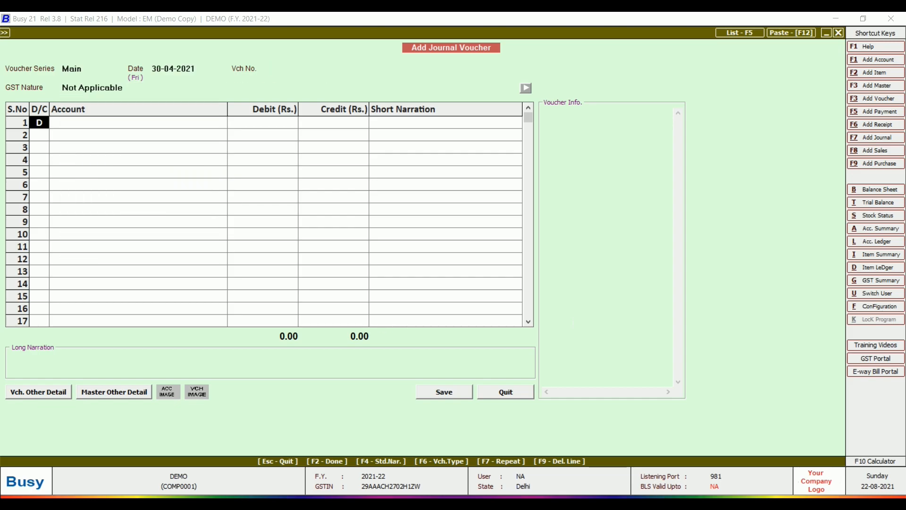
pyautogui.press('Return')
pyautogui.write('ca')
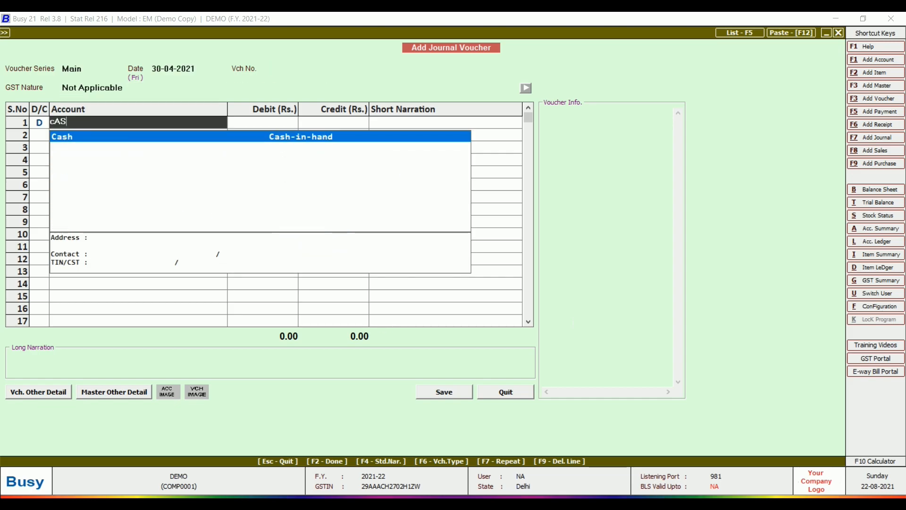
pyautogui.press('Return')
pyautogui.write('8,500')
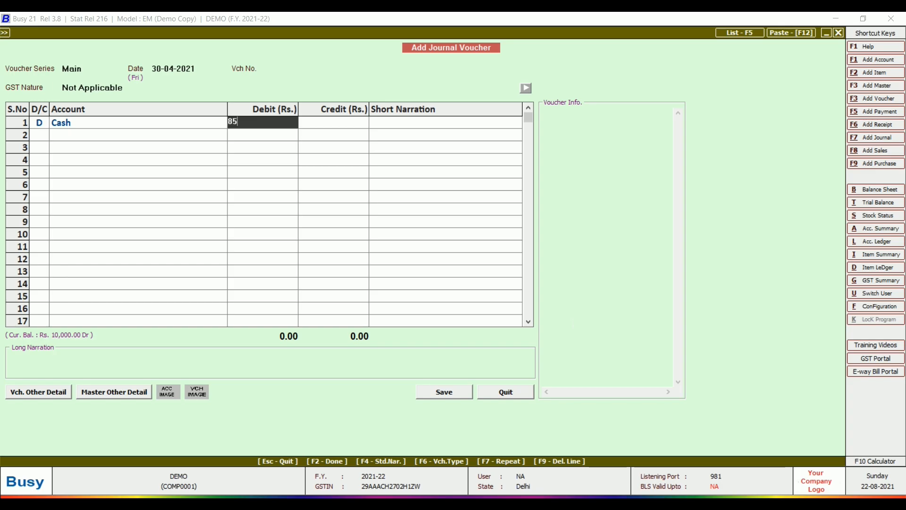
pyautogui.press('Return')
# - Debit Depreciation A/c 78, computed as 9500 × 10% × 30/365 in Calculator
pyautogui.press('Return')
pyautogui.press('Return')
pyautogui.press('Left')
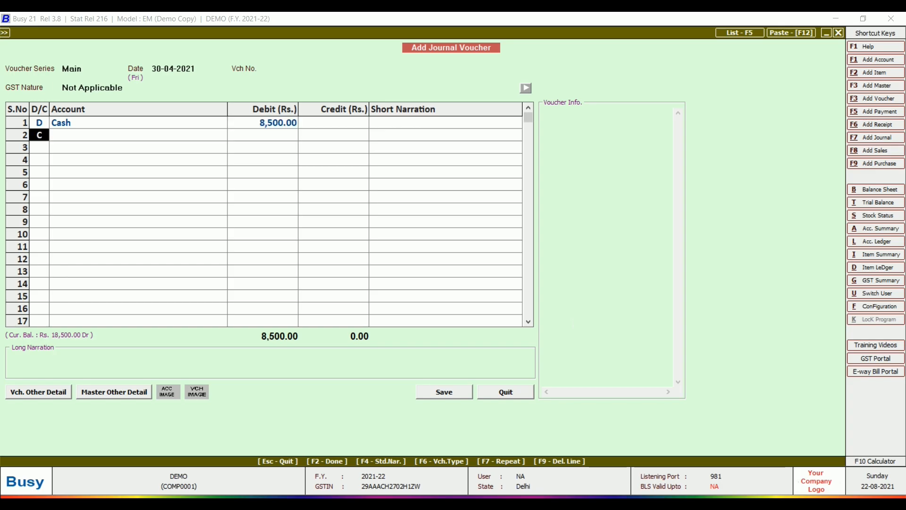
pyautogui.write('D')
pyautogui.press('Return')
pyautogui.write('dEPRE')
pyautogui.press('Return')
pyautogui.press('F10')
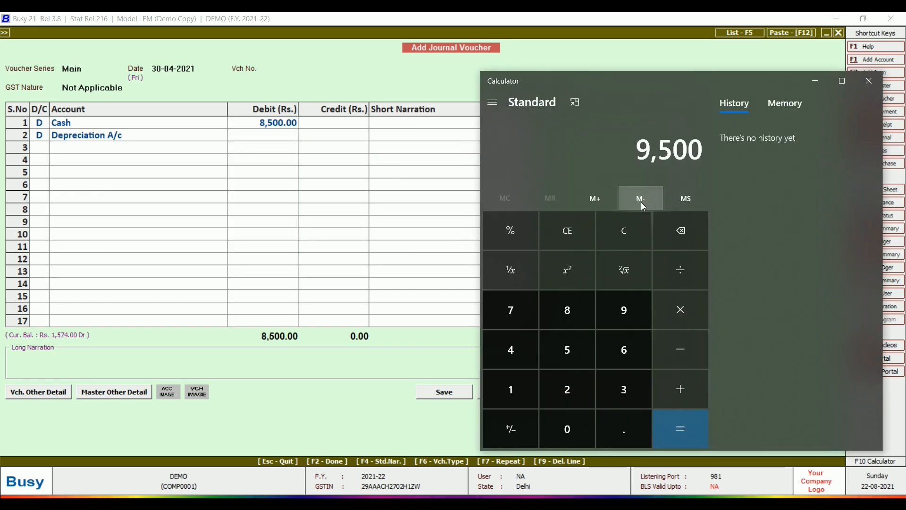
pyautogui.write('*10%')
pyautogui.press('Return')
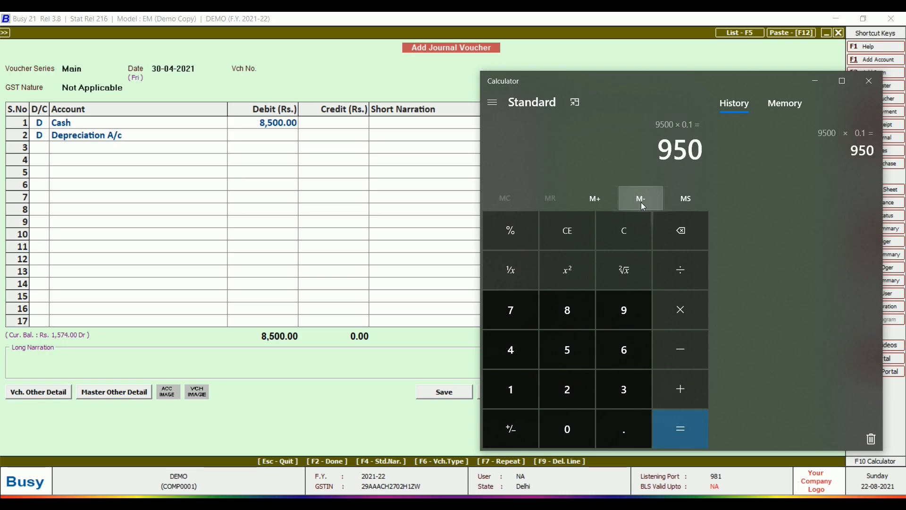
pyautogui.write('*30')
pyautogui.press('Return')
pyautogui.write('/365')
pyautogui.press('Return')
pyautogui.click(270, 133)
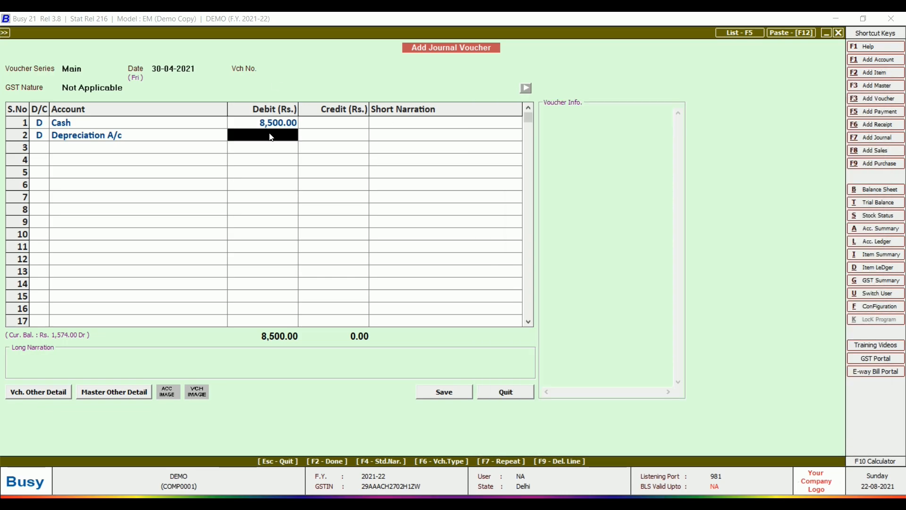
pyautogui.write('78')
pyautogui.press('Return')
pyautogui.press('Return')
# - Make line 3 a debit and begin a new account named LOSS ON SALE OF FIXED ASSET
pyautogui.write('d')
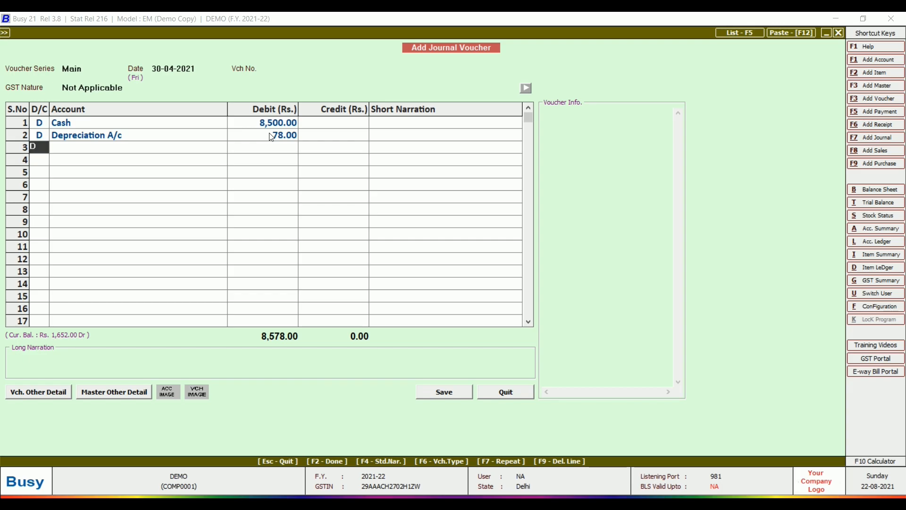
pyautogui.press('Return')
pyautogui.hotkey('alt', 'F1')
pyautogui.write('LOSS O')
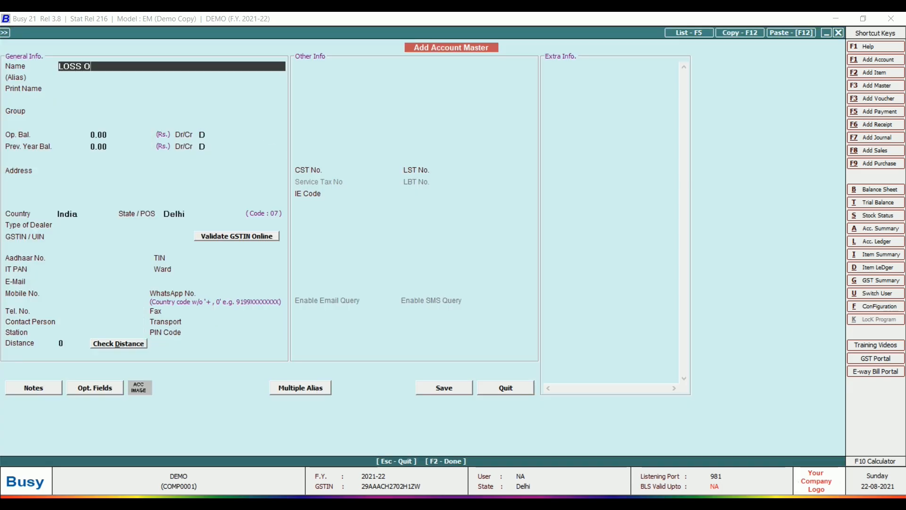
pyautogui.write('N SALE OF FIXED ASSET')
# - Save LOSS ON SALE OF FIXED ASSET under Expenses (Indirect/Admn.) with GST not applicable
pyautogui.press('Return')
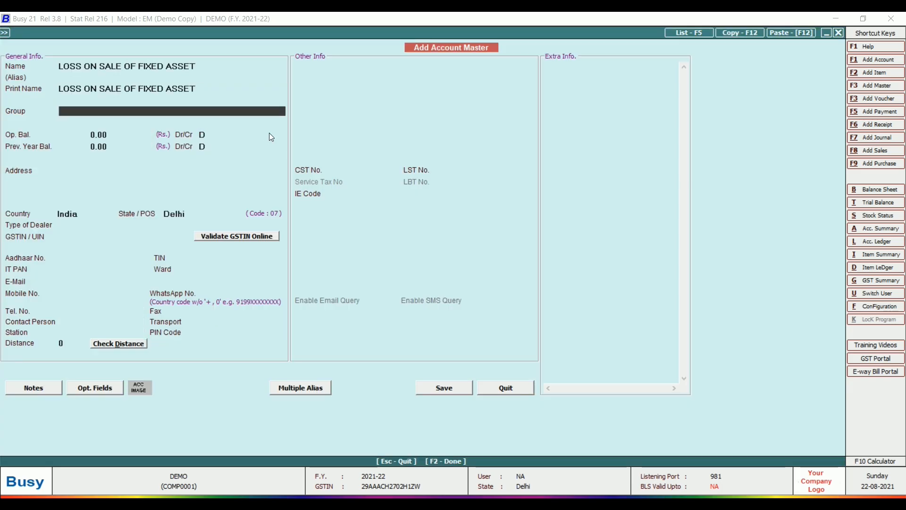
pyautogui.write('EXPE')
pyautogui.press('Down')
pyautogui.press('Return')
pyautogui.press('Return')
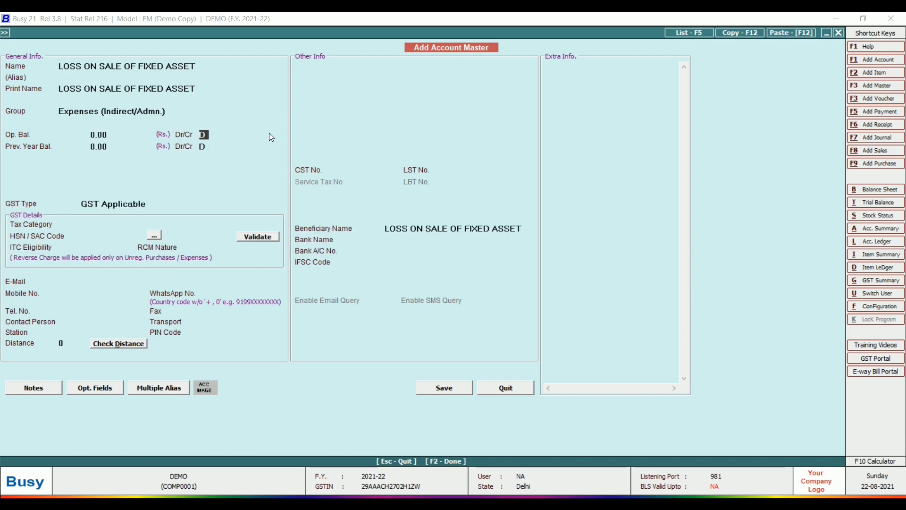
pyautogui.press('Up')
pyautogui.press('Up')
pyautogui.press('Up')
pyautogui.press('Return')
pyautogui.press('Return')
pyautogui.press('Return')
pyautogui.press('Return')
pyautogui.press('Return')
pyautogui.press('Return')
pyautogui.press('Return')
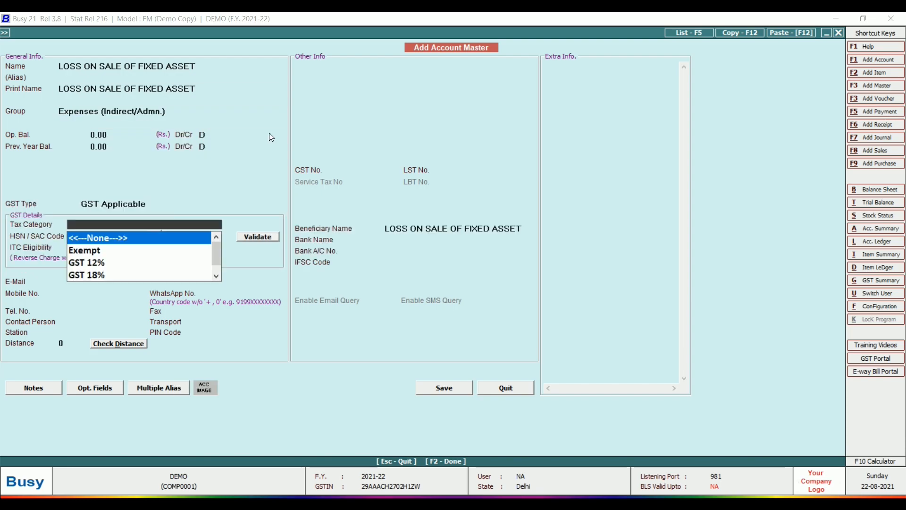
pyautogui.press('Up')
pyautogui.press('Down')
pyautogui.press('Return')
pyautogui.press('Return')
pyautogui.press('Return')
pyautogui.press('Return')
pyautogui.press('Return')
pyautogui.press('F2')
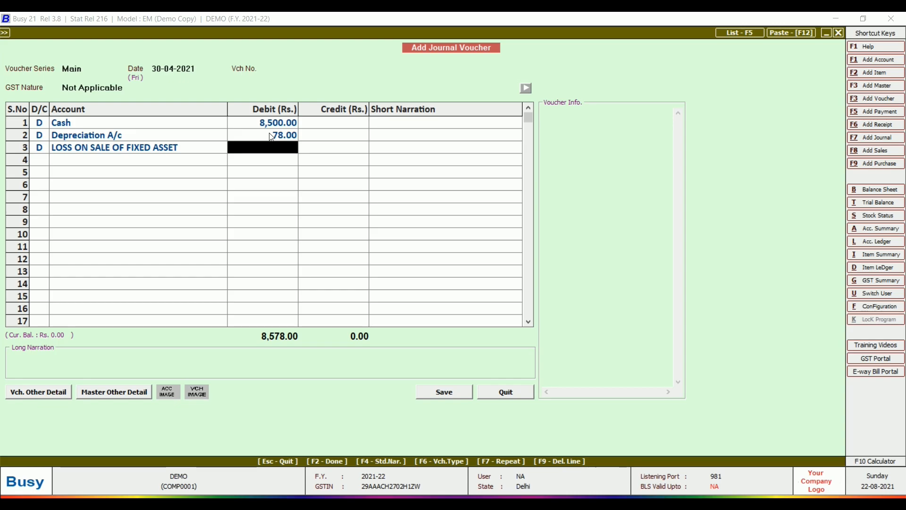
# - Debit the loss account 922.00 and credit Plant & Machinery
pyautogui.write('922')
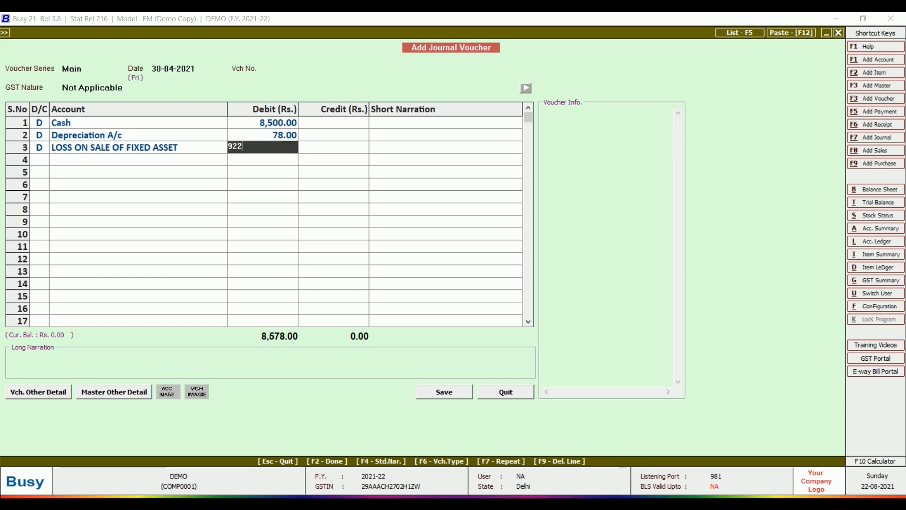
pyautogui.press('Return')
pyautogui.press('Return')
pyautogui.press('Return')
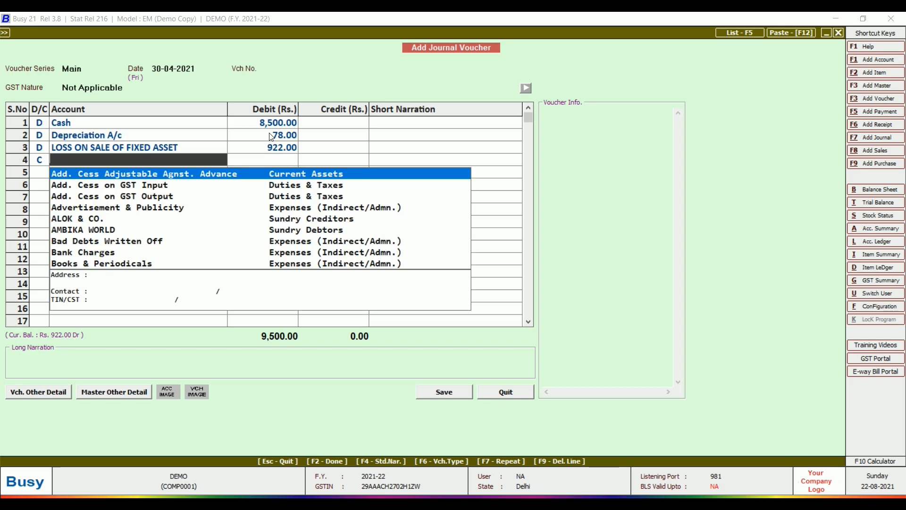
pyautogui.write('PLA')
pyautogui.press('Return')
pyautogui.press('Return')
pyautogui.press('Return')
pyautogui.press('Return')
pyautogui.press('Return')
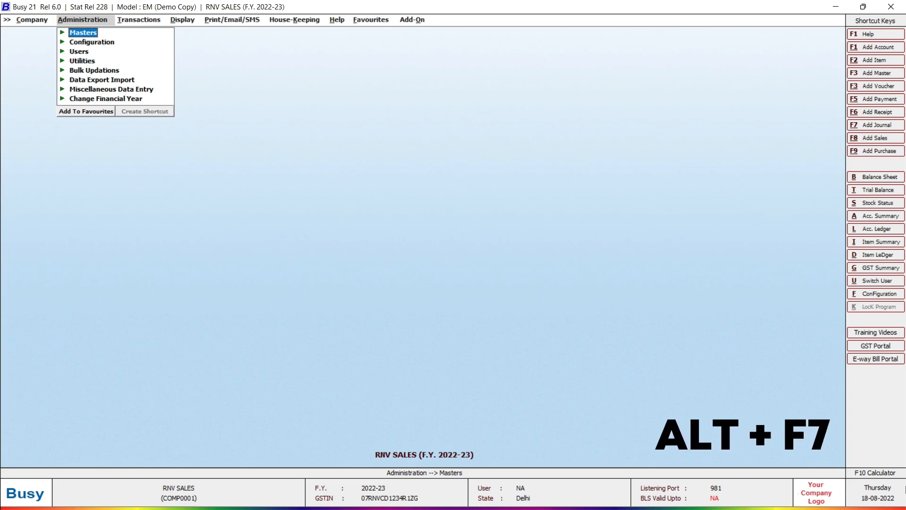
# - Start journal GST-344 dated 25-04-2022 with GST nature Registered Expense (B2B)
pyautogui.hotkey('alt', 'F7')
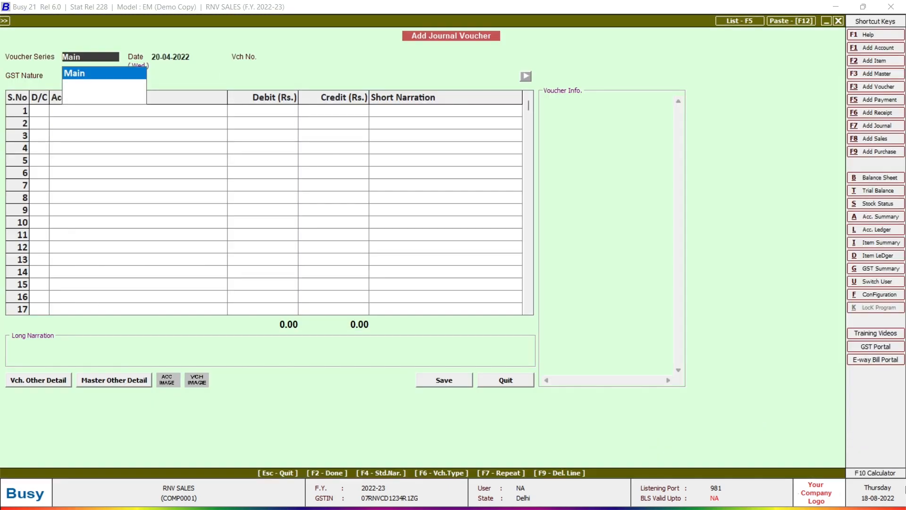
pyautogui.press('Return')
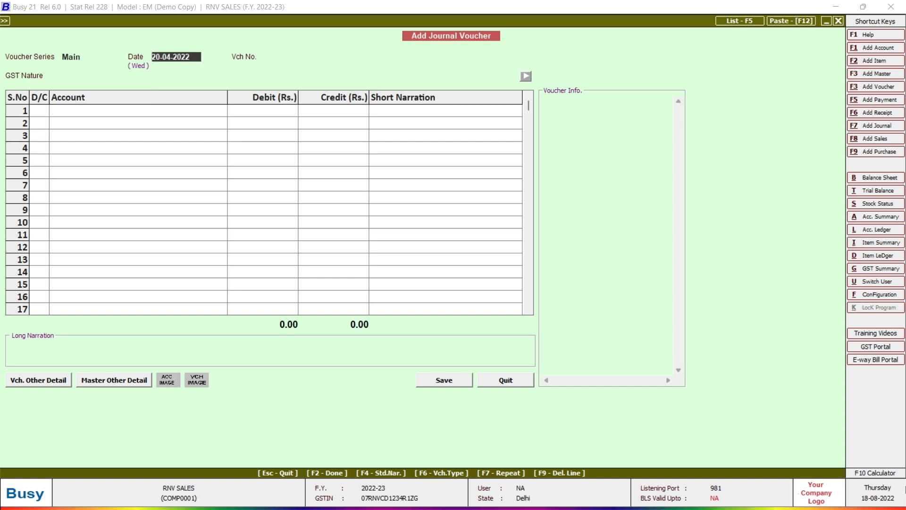
pyautogui.write('25')
pyautogui.press('Return')
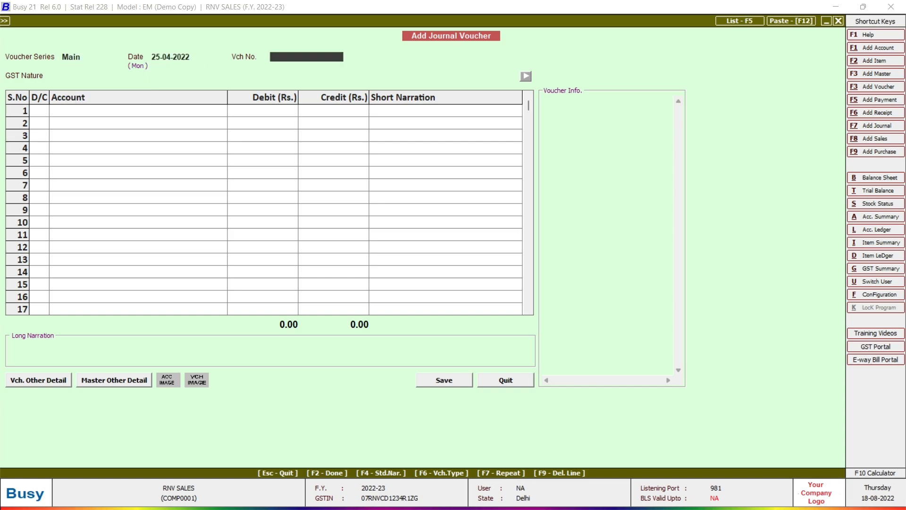
pyautogui.write('GST-344')
pyautogui.press('Return')
pyautogui.press('Down')
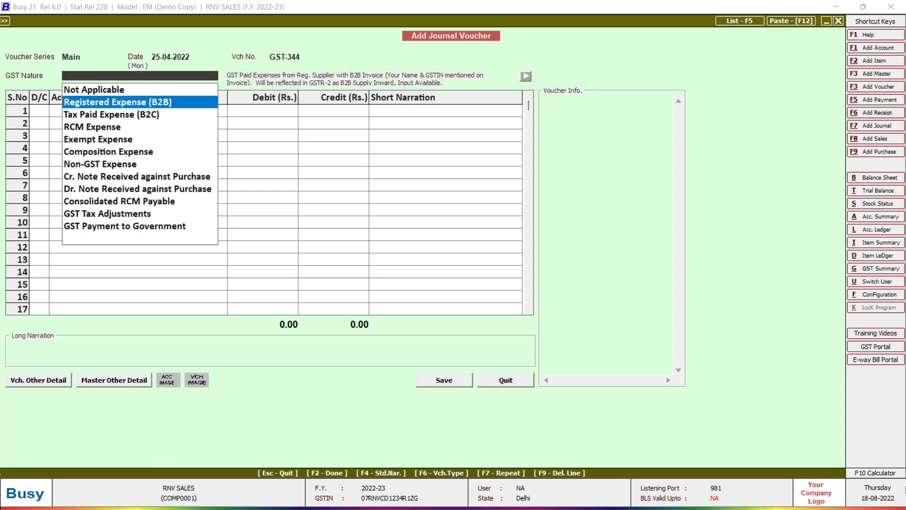
pyautogui.press('Return')
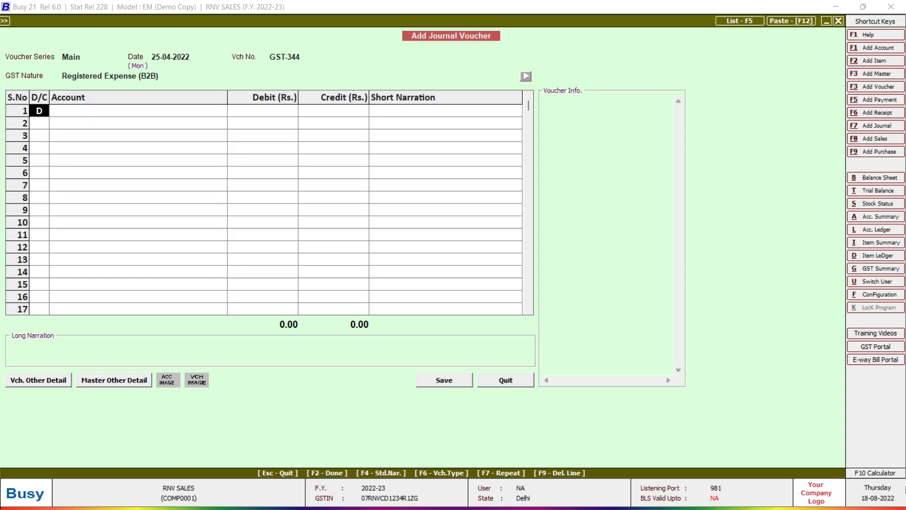
# - Debit MACHINE INSTALLATION CHARGES 14,500 and make the second line a debit
pyautogui.press('Return')
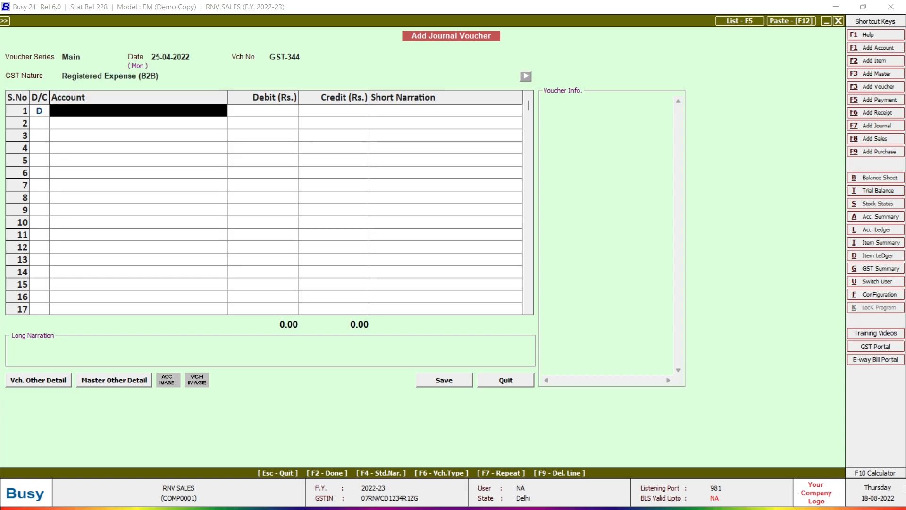
pyautogui.write('MACHIN')
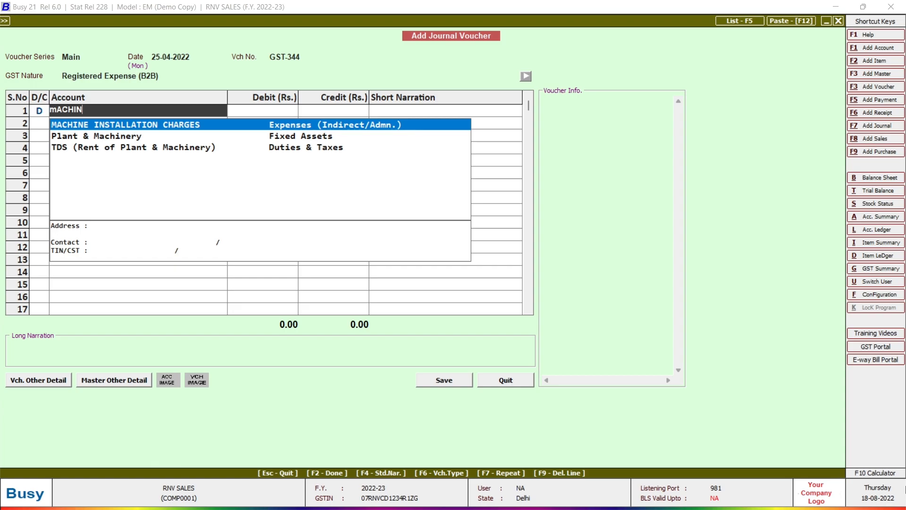
pyautogui.press('Return')
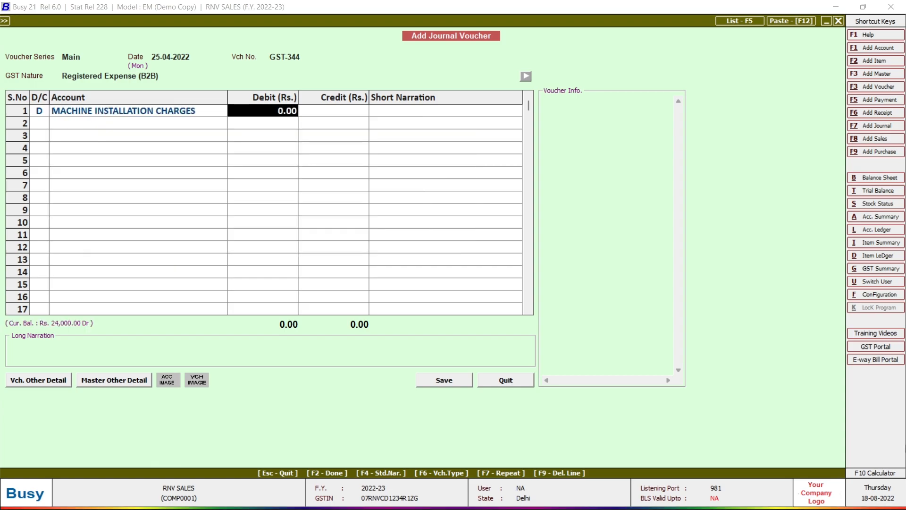
pyautogui.write('14500')
pyautogui.press('Return')
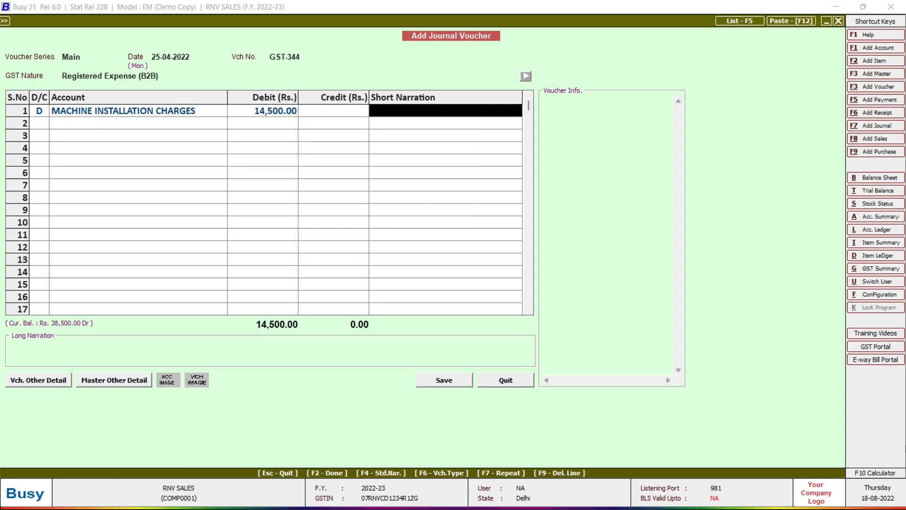
pyautogui.press('Return')
pyautogui.write('D')
pyautogui.press('Return')
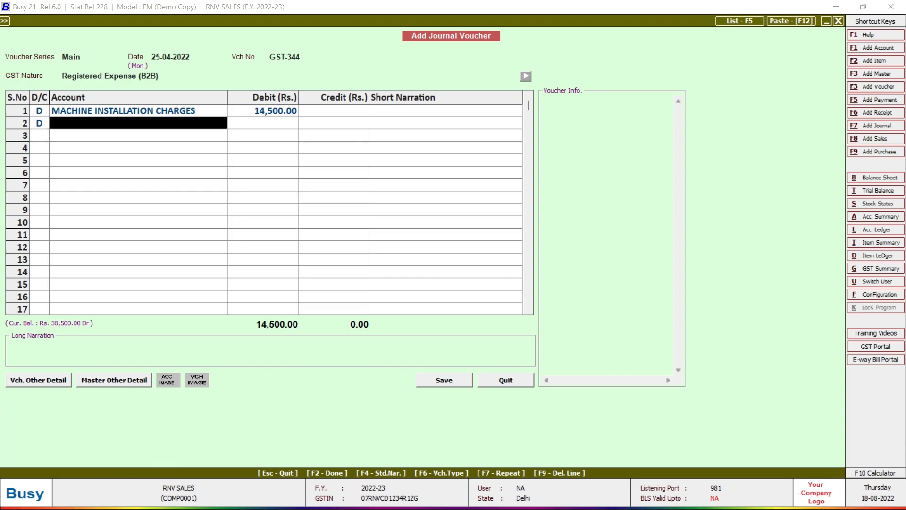
# - Debit IGST Input 4,060, credit BAGHA FITTERS LTD 18,560, and save the voucher
pyautogui.write('IGST')
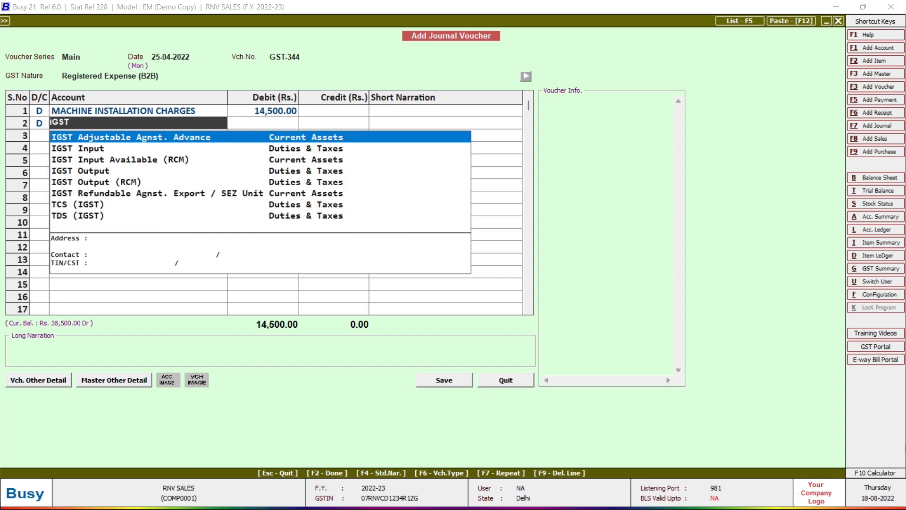
pyautogui.press('Down')
pyautogui.press('Return')
pyautogui.press('Return')
pyautogui.press('Return')
pyautogui.press('Return')
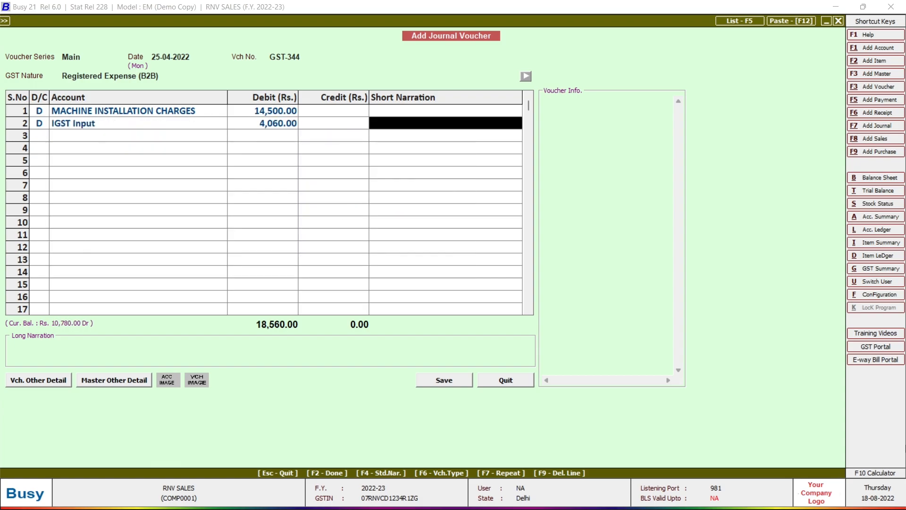
pyautogui.write('bAG')
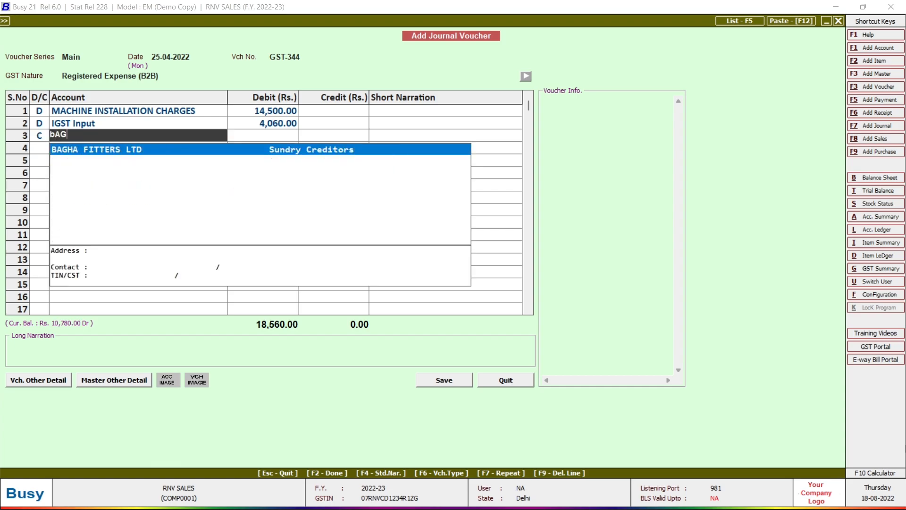
pyautogui.press('Return')
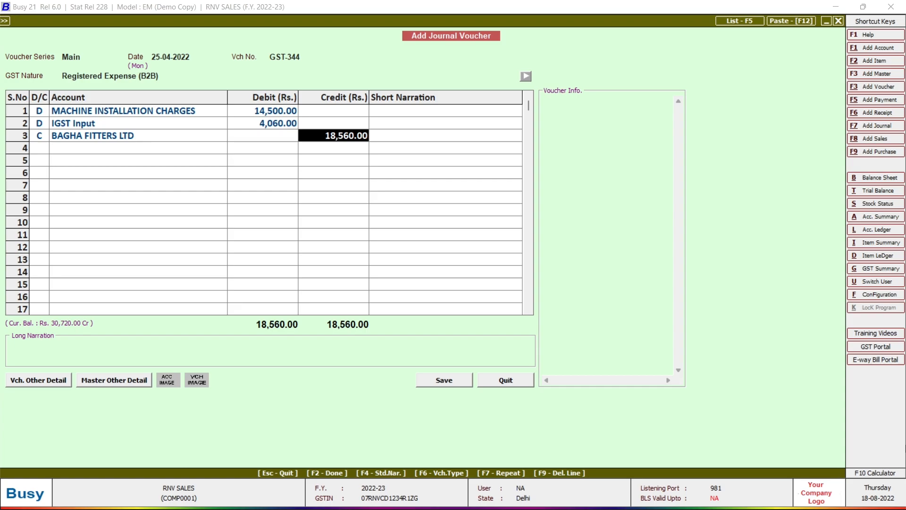
pyautogui.press('Return')
pyautogui.press('Return')
pyautogui.press('Return')
pyautogui.press('Return')
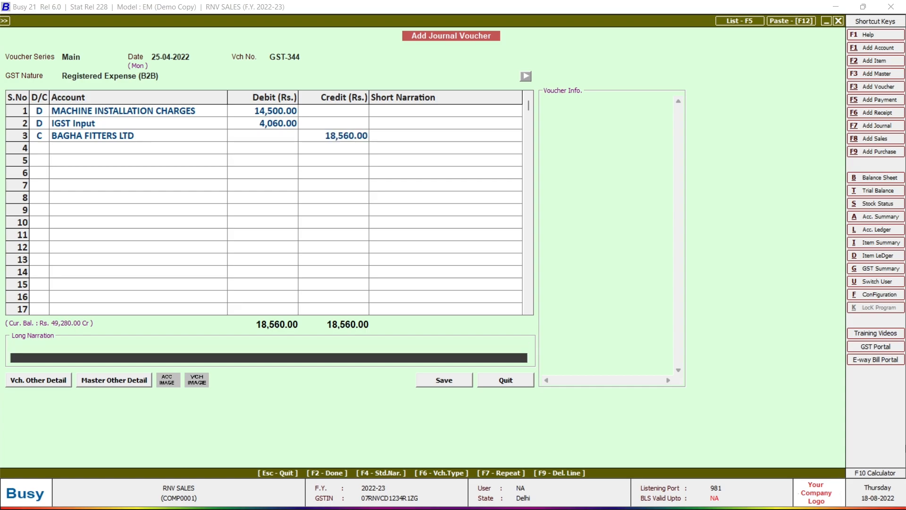
# - Choose BAGHA FITTERS LTD as the party and enter purchase invoice number GST-344
pyautogui.press('Return')
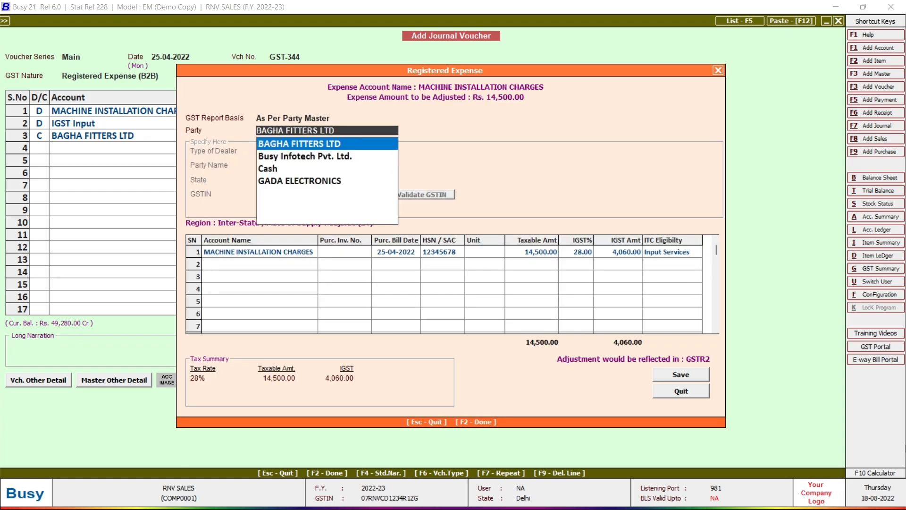
pyautogui.press('Return')
pyautogui.press('Return')
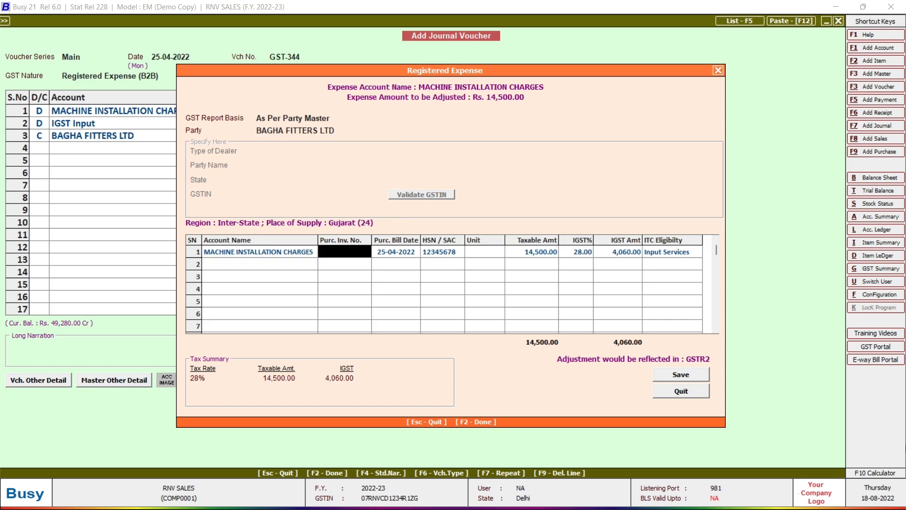
pyautogui.write('gST-344')
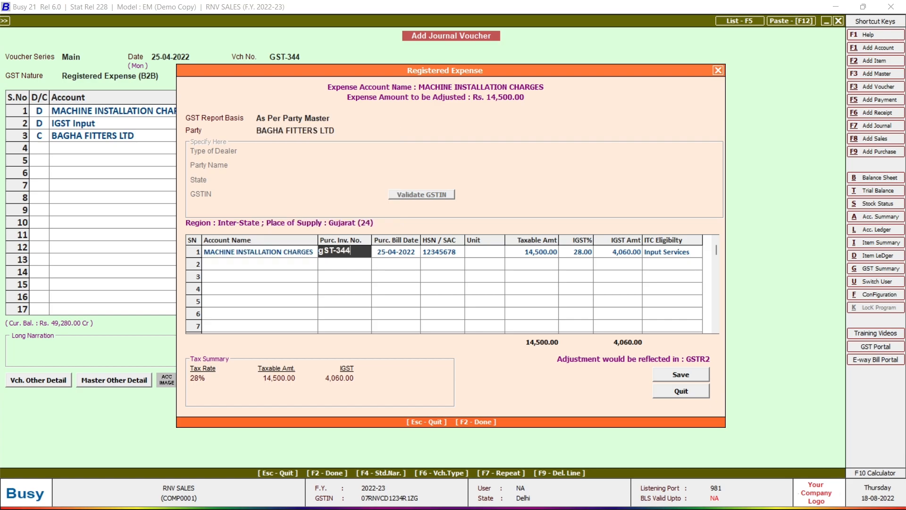
pyautogui.press('Return')
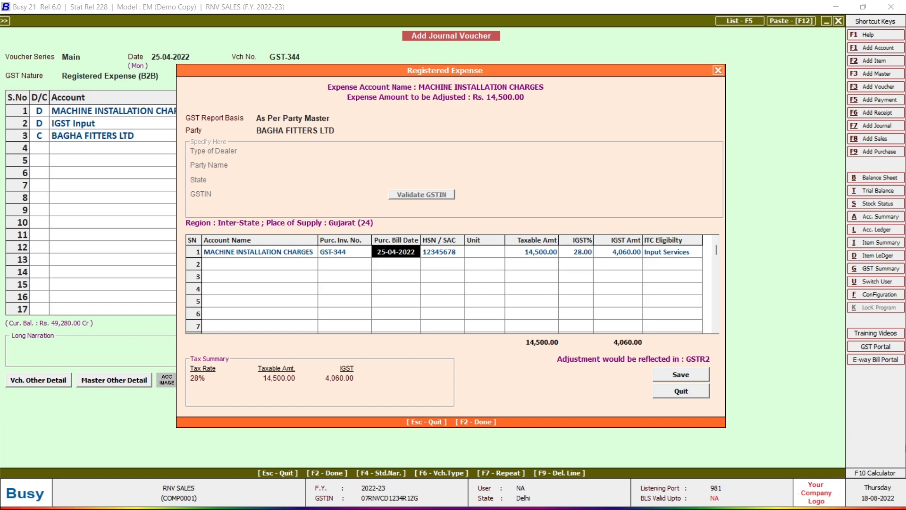
# - Set the unit to N.A., keep 14,500.00 taxable at 28% IGST with Input Services ITC, and save
pyautogui.press('Return')
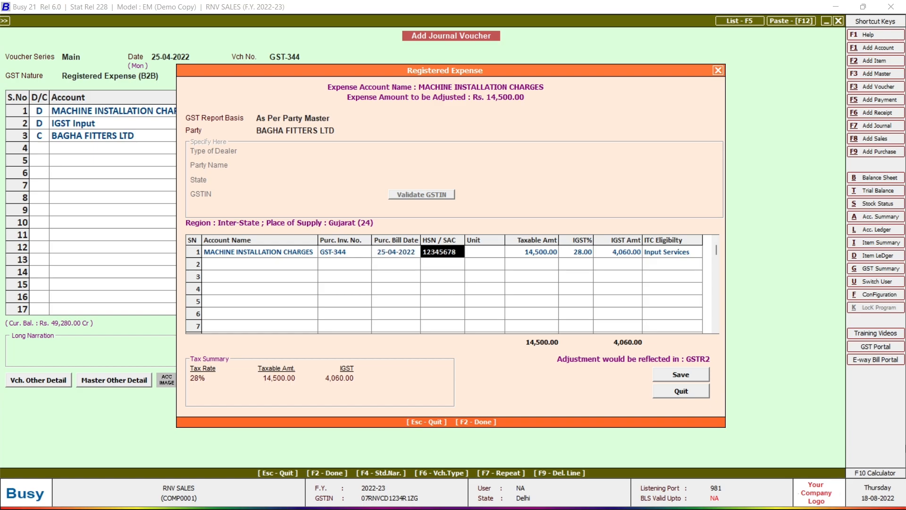
pyautogui.press('Return')
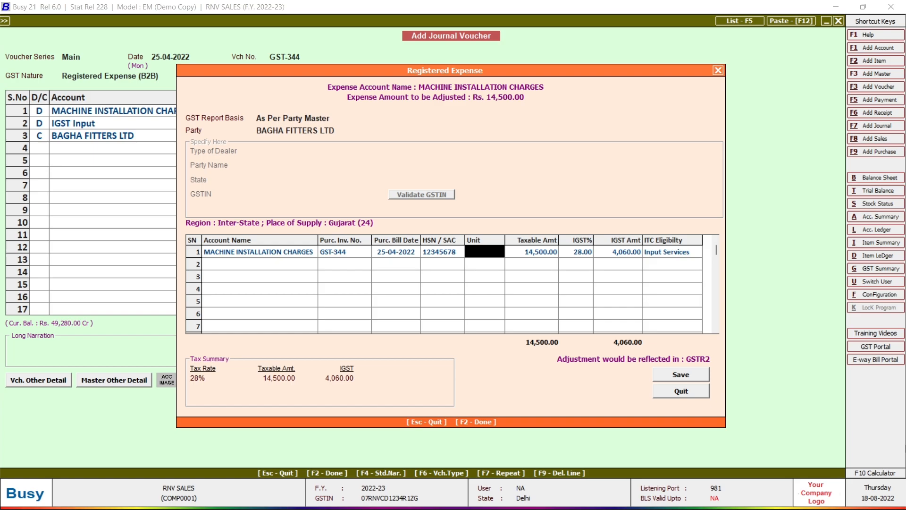
pyautogui.write('nA')
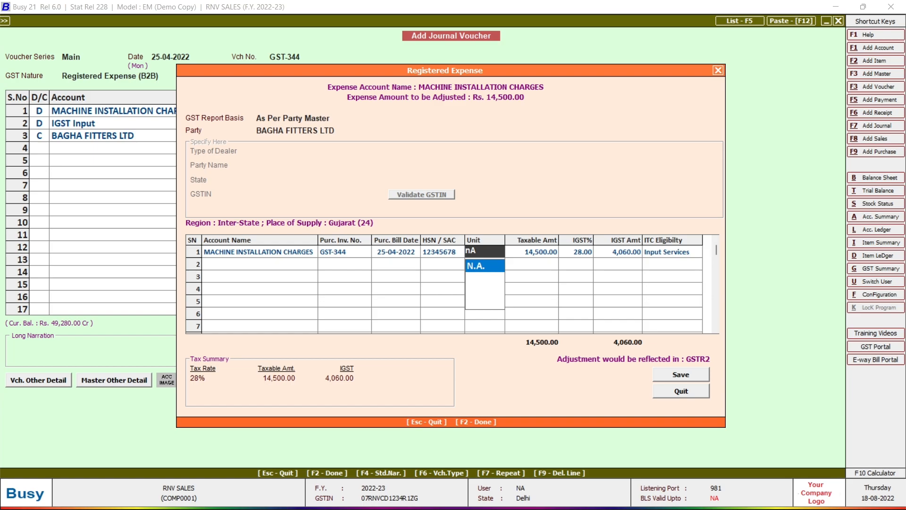
pyautogui.press('Return')
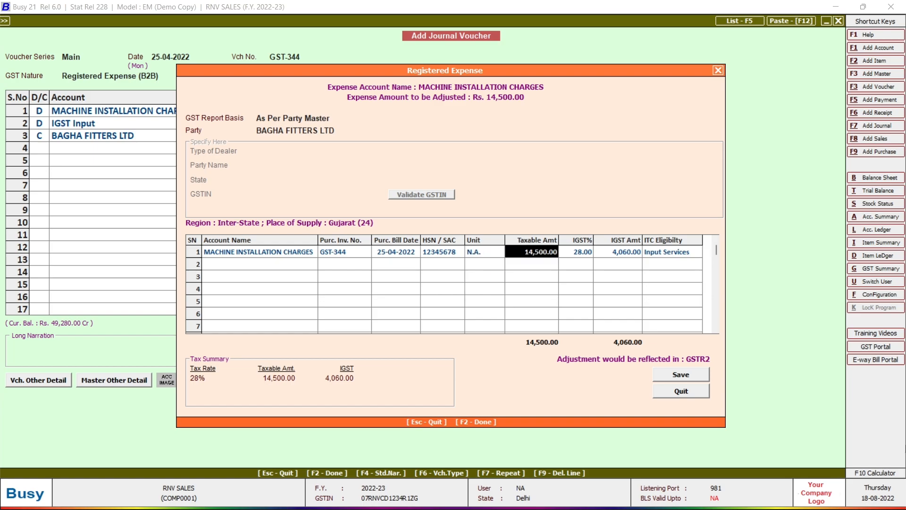
pyautogui.press('Return')
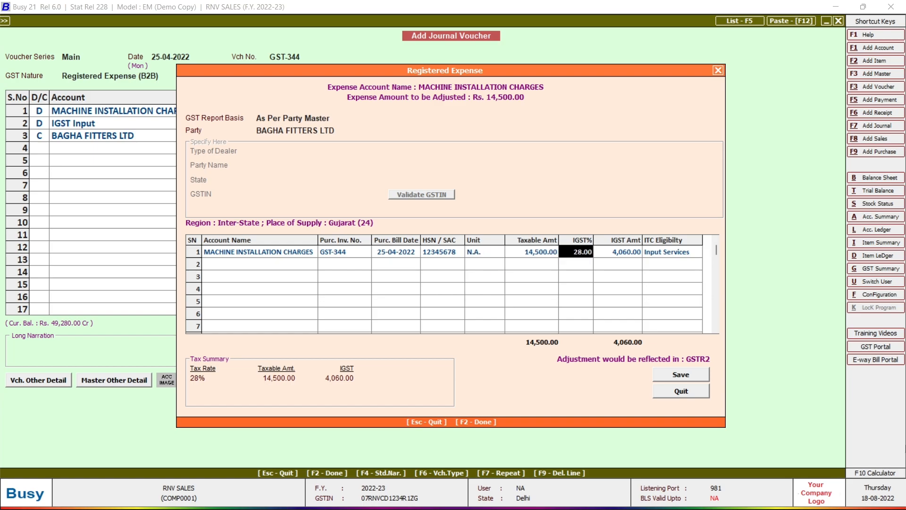
pyautogui.press('Return')
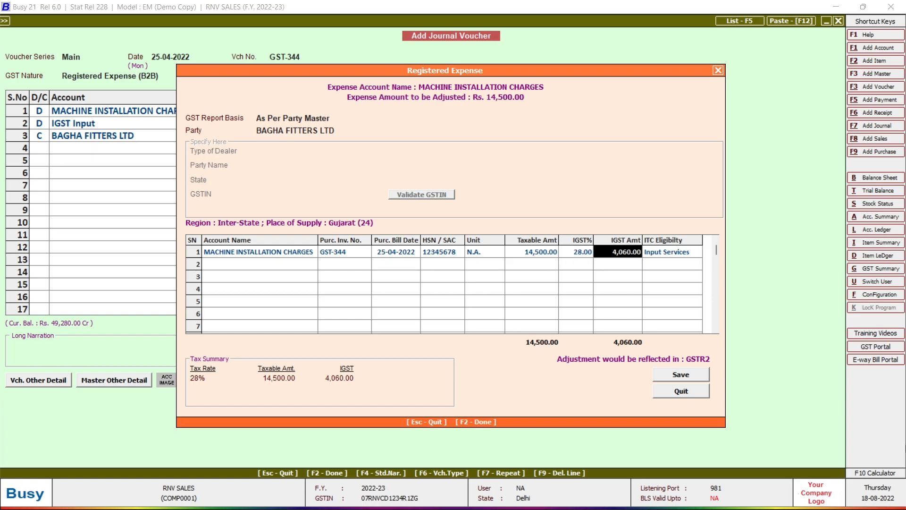
pyautogui.press('Return')
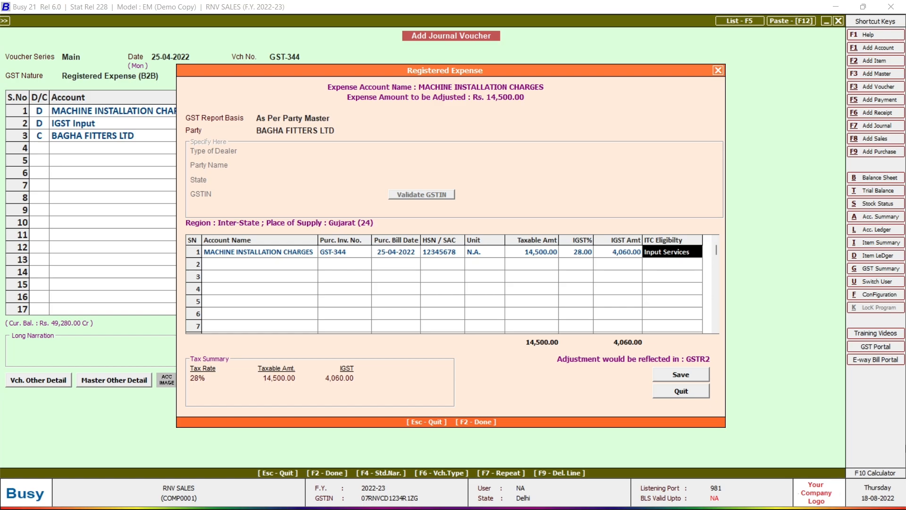
pyautogui.press('Return')
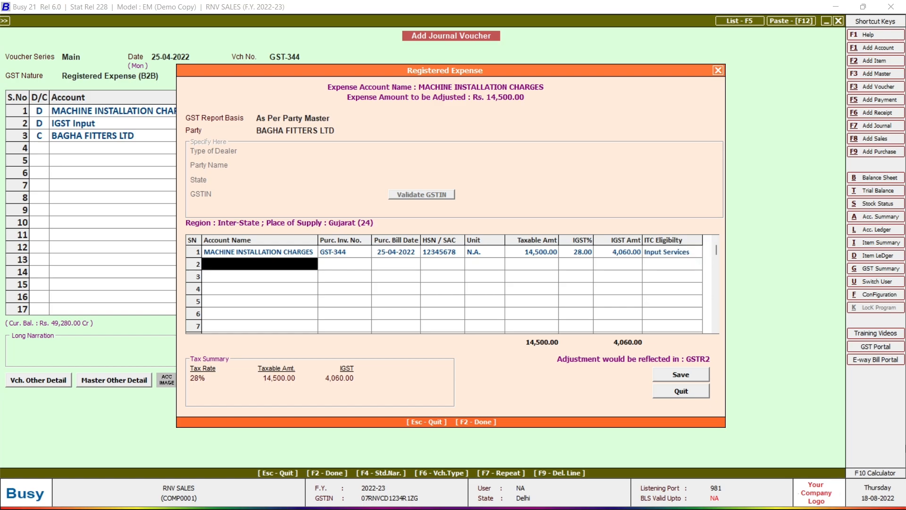
pyautogui.press('F2')
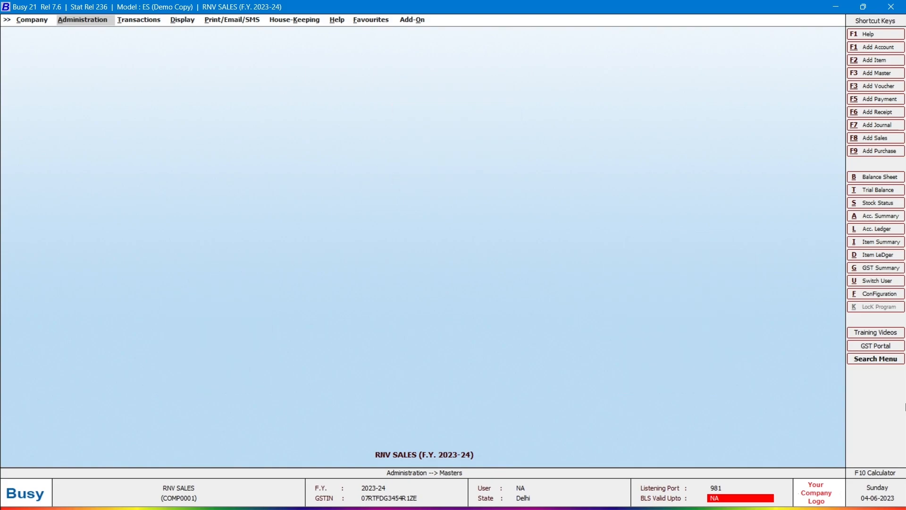
# - Open a blank Add Item Master form through Administration > Masters > Item > Add
pyautogui.press('Return')
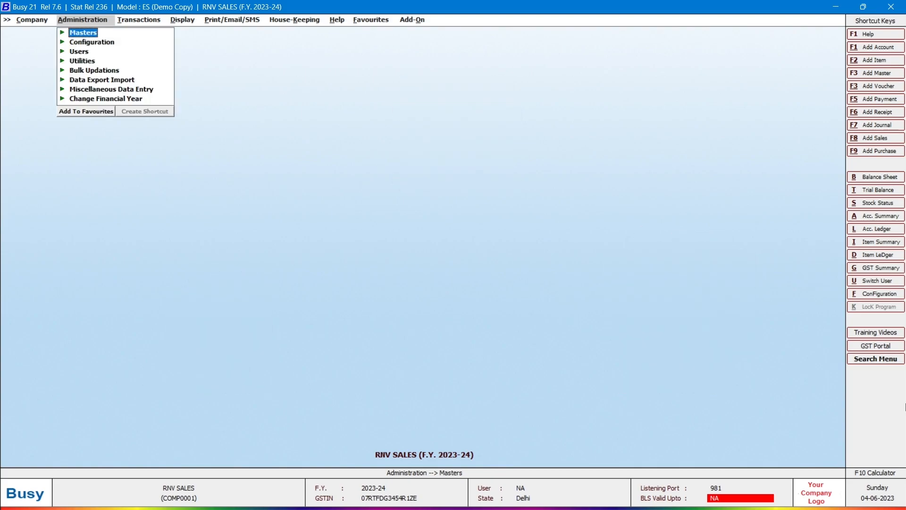
pyautogui.press('Return')
pyautogui.press('Down')
pyautogui.press('Down')
pyautogui.press('Down')
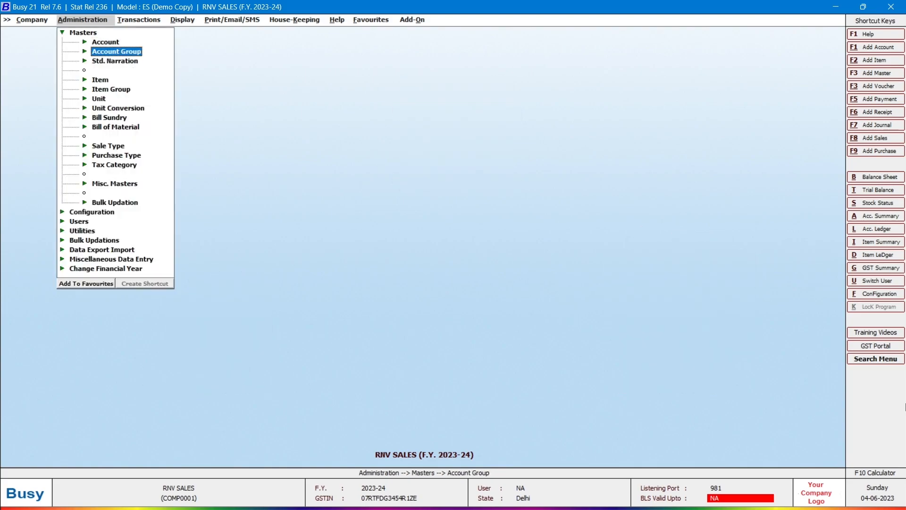
pyautogui.press('Return')
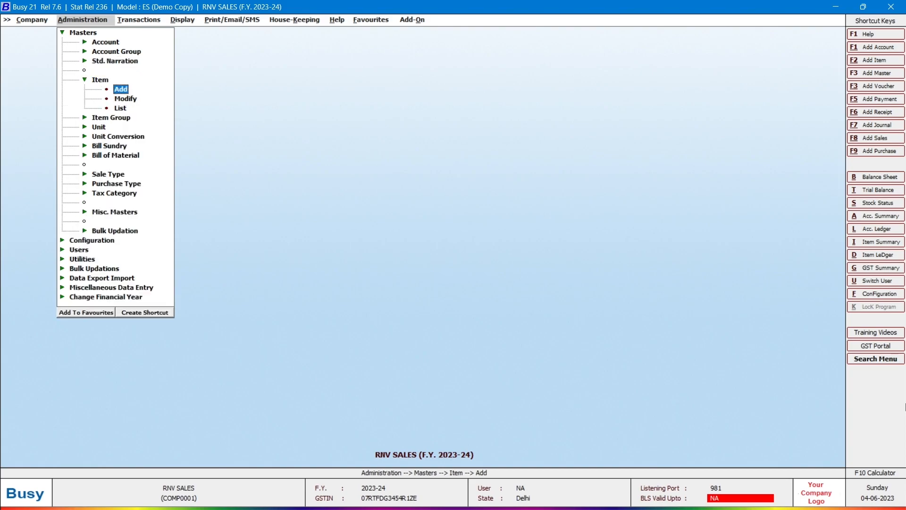
pyautogui.press('Return')
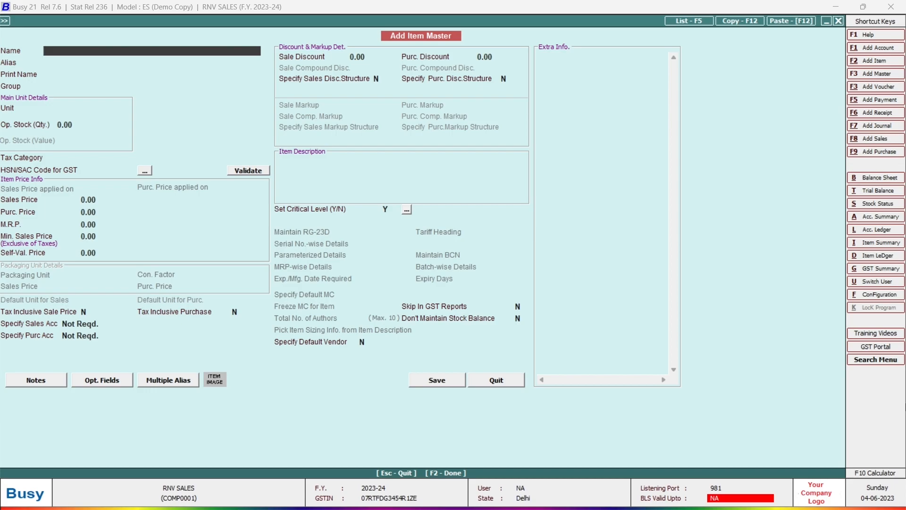
# - Name the item SOFTWARE RENEWAL AMC, keep group General, and set unit NOS and tax category Services 18%
pyautogui.write('SOFTWARE RENEWAL AMC')
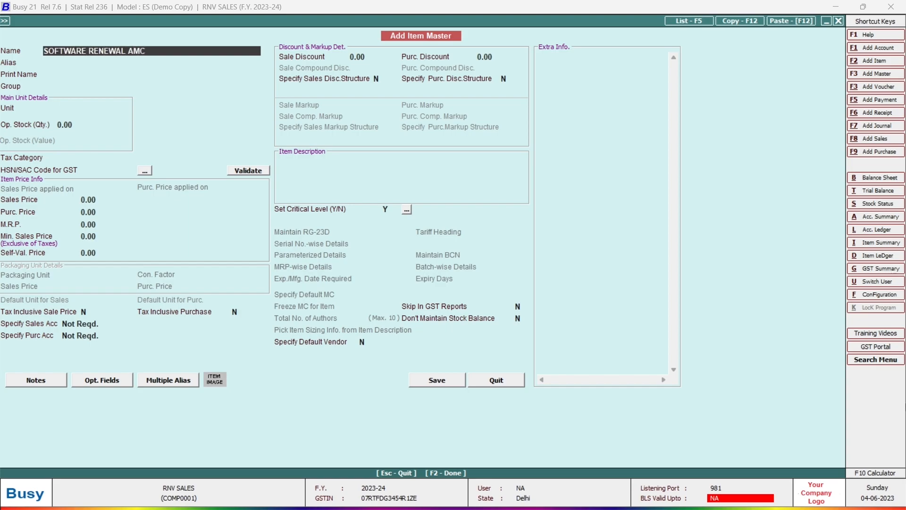
pyautogui.press('Return')
pyautogui.press('Return')
pyautogui.press('Return')
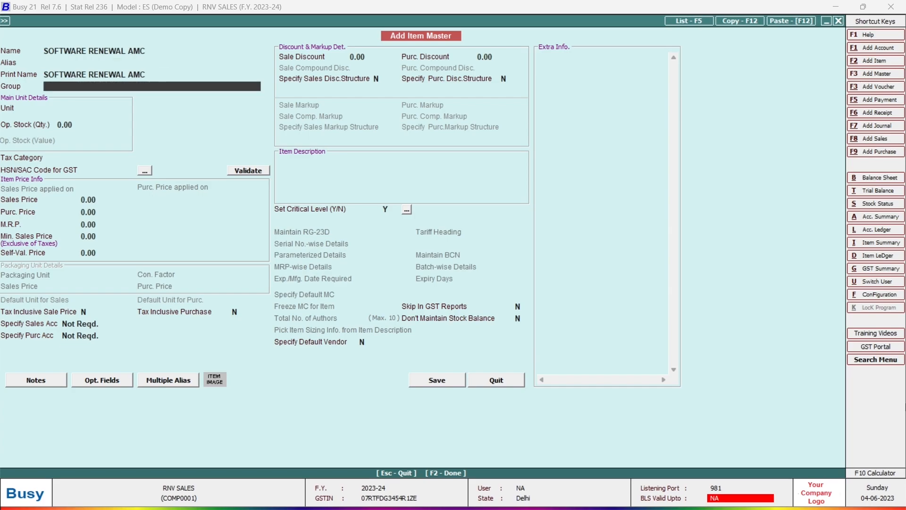
pyautogui.press('Return')
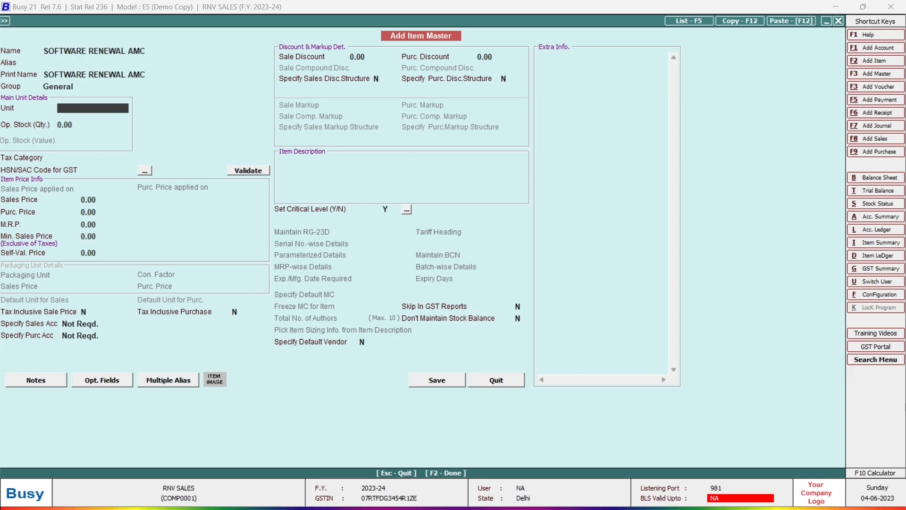
pyautogui.write('NOS')
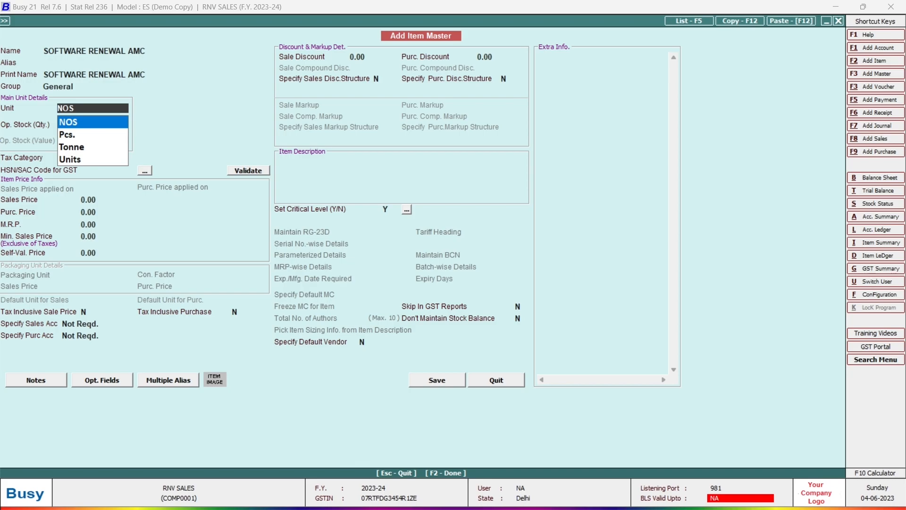
pyautogui.press('Return')
pyautogui.press('Return')
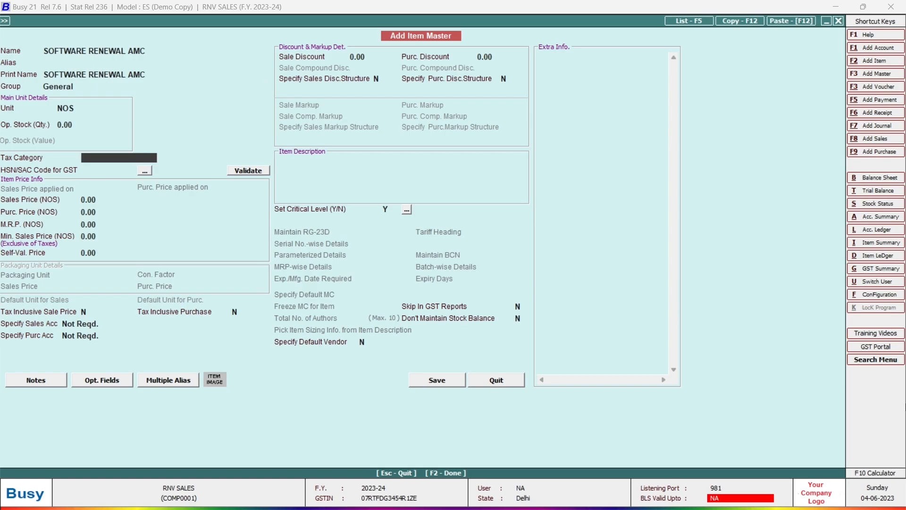
pyautogui.write('18')
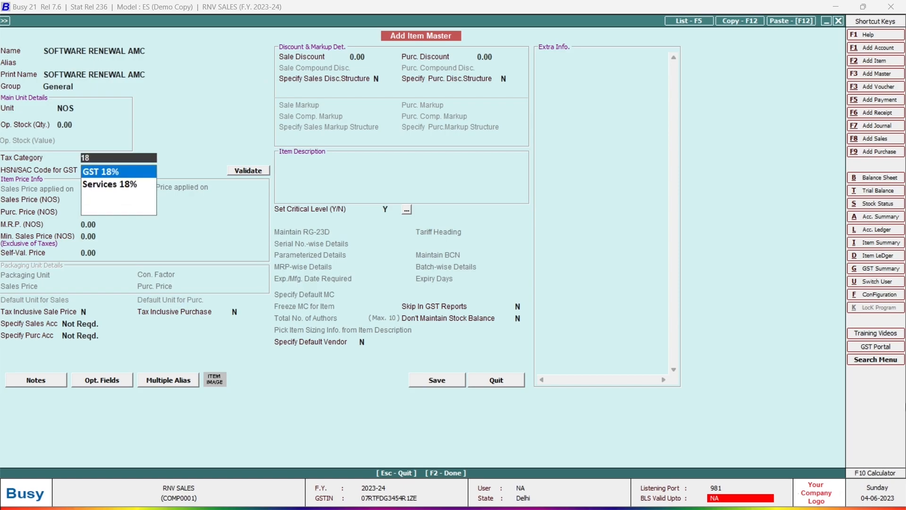
pyautogui.press('Down')
pyautogui.press('Return')
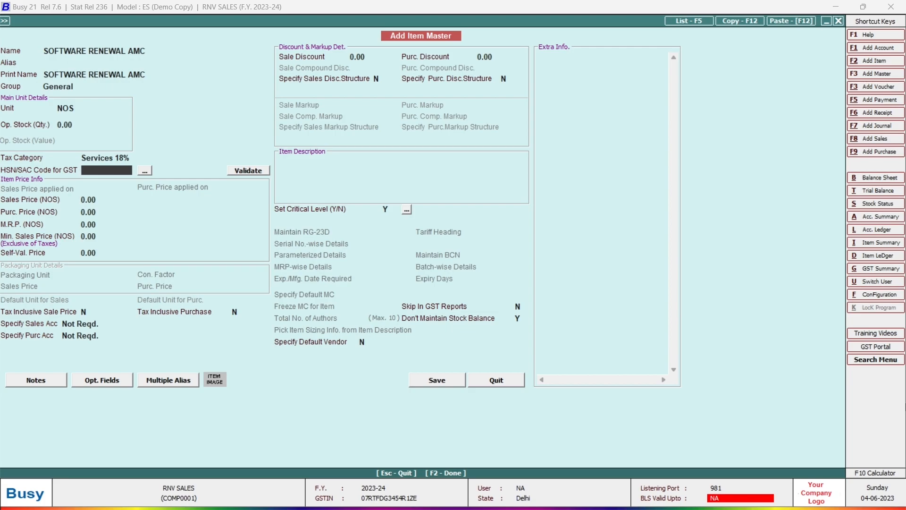
# - Enter 4502265 as the item's HSN/SAC code
pyautogui.write('4502265')
pyautogui.press('Return')
pyautogui.press('Return')
pyautogui.press('Return')
pyautogui.press('Return')
pyautogui.press('Return')
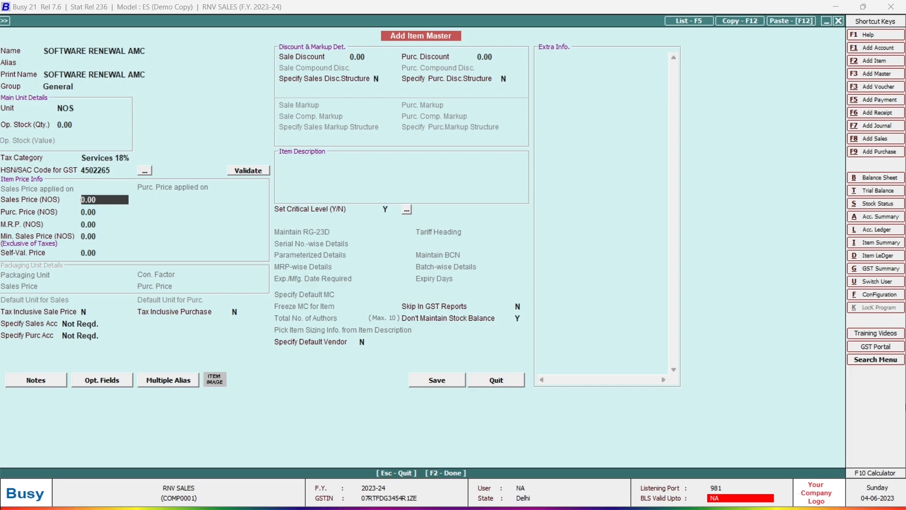
pyautogui.press('Return')
pyautogui.press('Return')
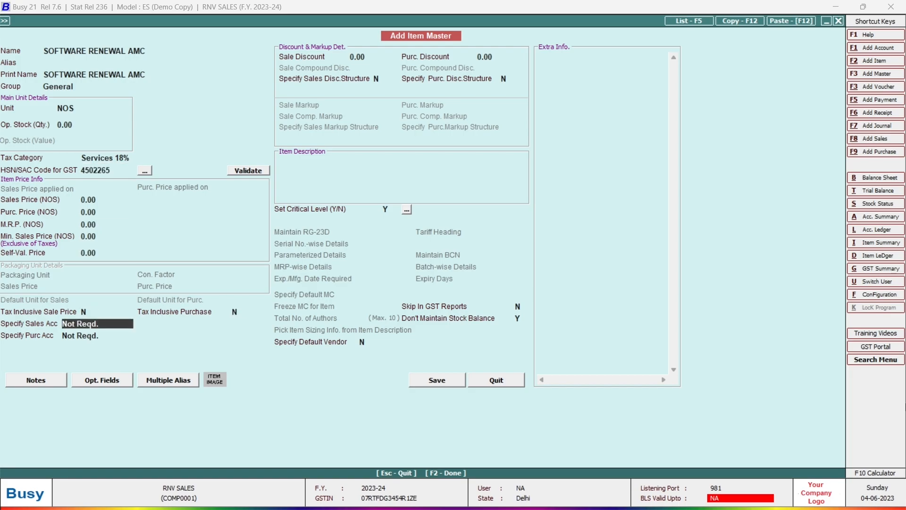
# - Specify Service Charges Receipts as the item's sales account and step through to saving
pyautogui.press('space')
pyautogui.press('Down')
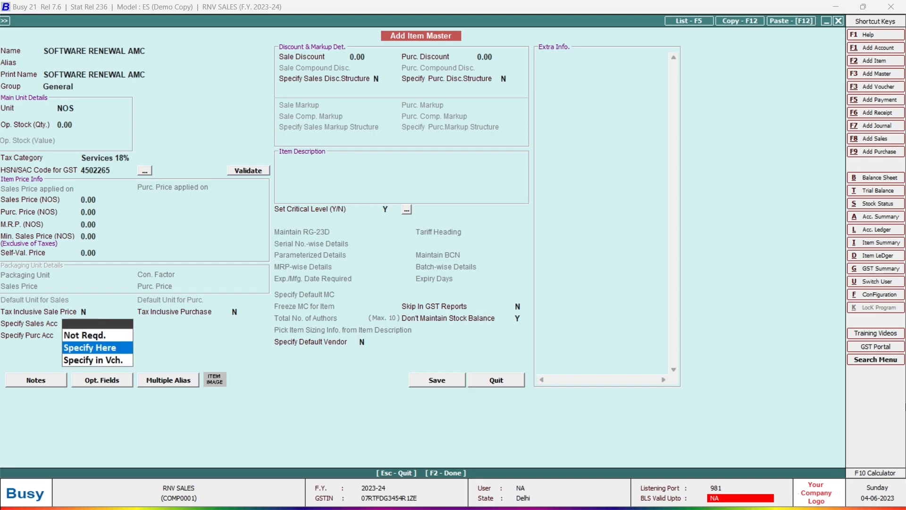
pyautogui.press('Return')
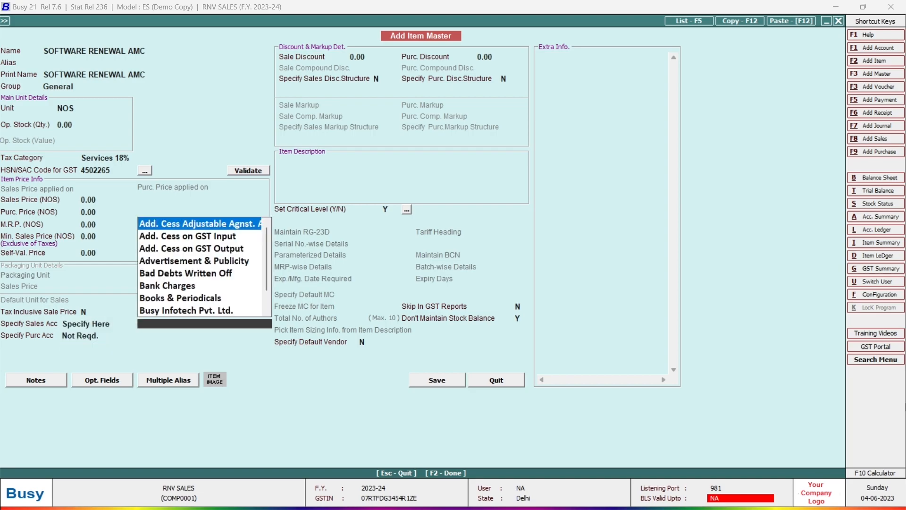
pyautogui.write('SERVICE')
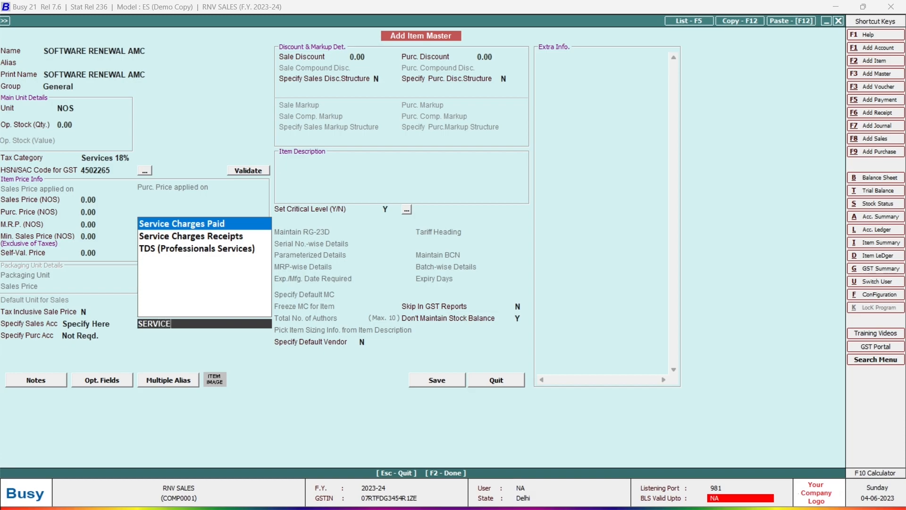
pyautogui.press('Down')
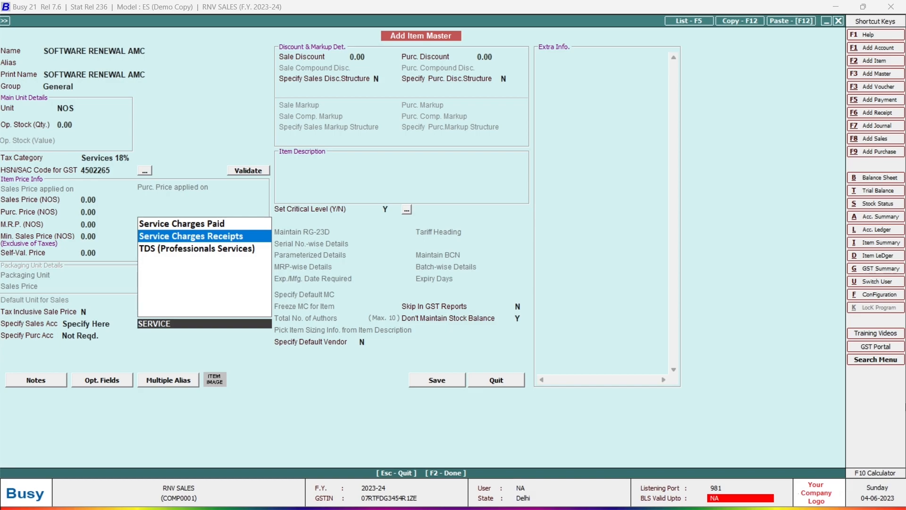
pyautogui.press('Return')
pyautogui.press('Return')
pyautogui.press('Return')
pyautogui.press('Return')
pyautogui.press('Return')
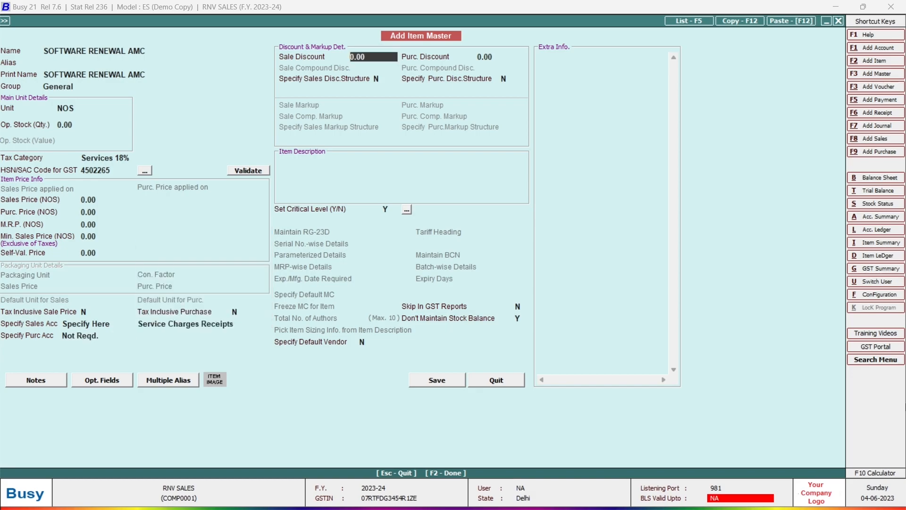
pyautogui.press('Return')
pyautogui.press('Return')
pyautogui.press('Return')
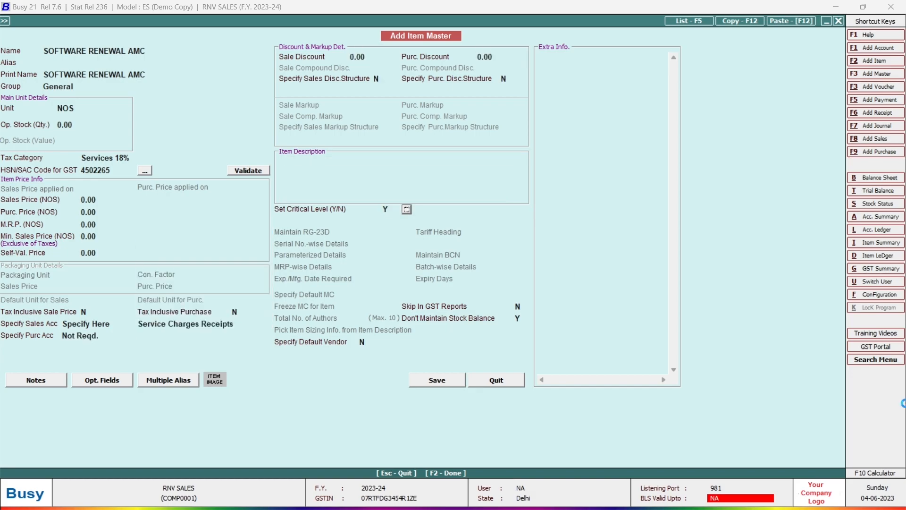
pyautogui.press('Return')
pyautogui.press('F2')
pyautogui.press('Return')
pyautogui.press('Return')
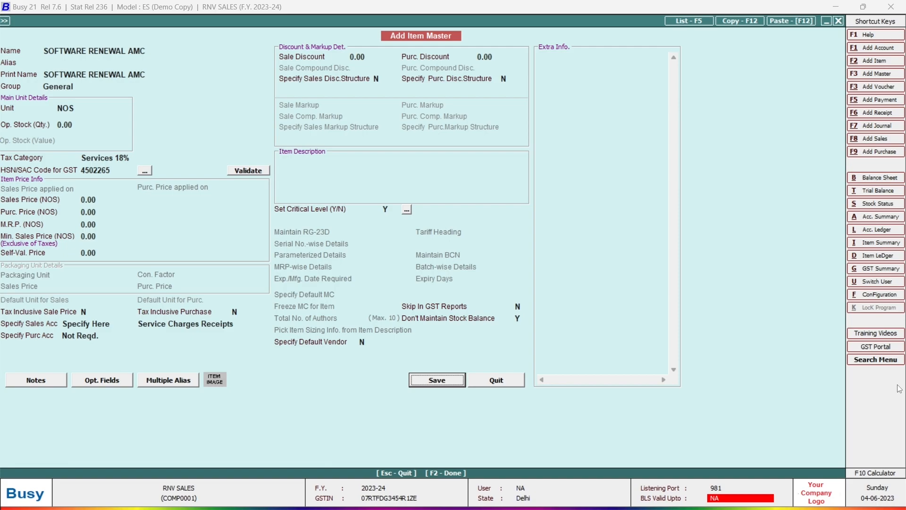
pyautogui.press('Return')
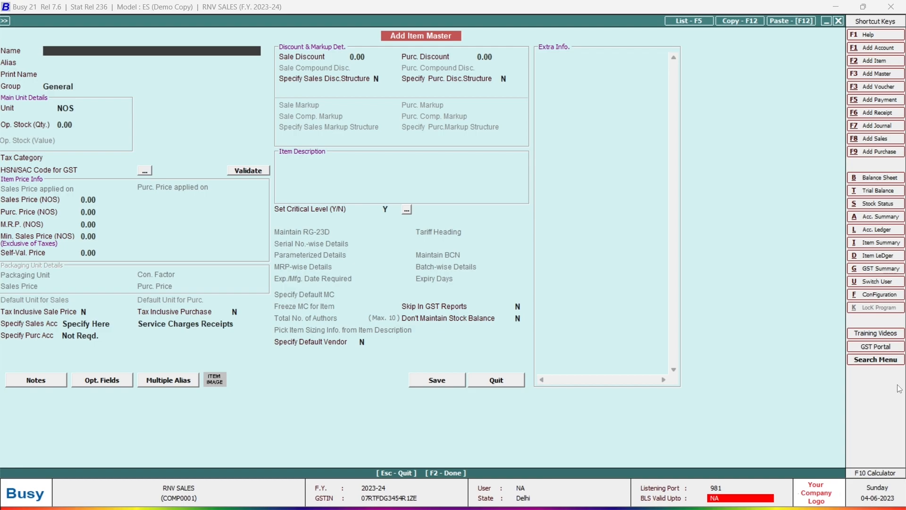
# - Name the new item REPAIRING CHARGES with no alias and set its unit to N.A
pyautogui.write('REPAIRING CHARGES')
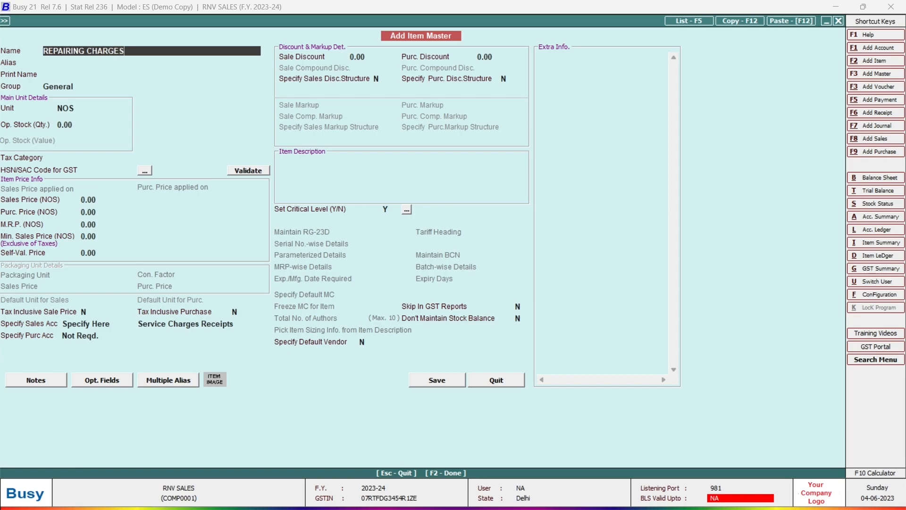
pyautogui.press('Return')
pyautogui.press('Return')
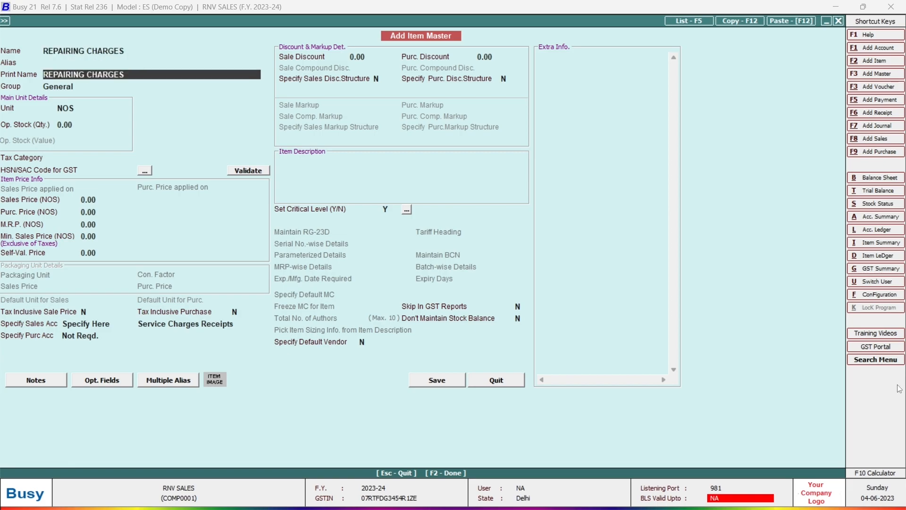
pyautogui.press('Return')
pyautogui.press('Return')
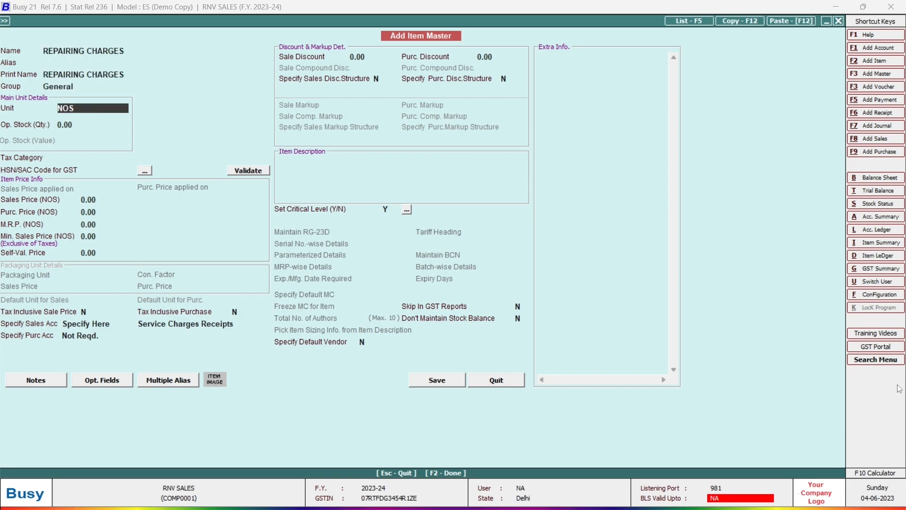
pyautogui.write('NA')
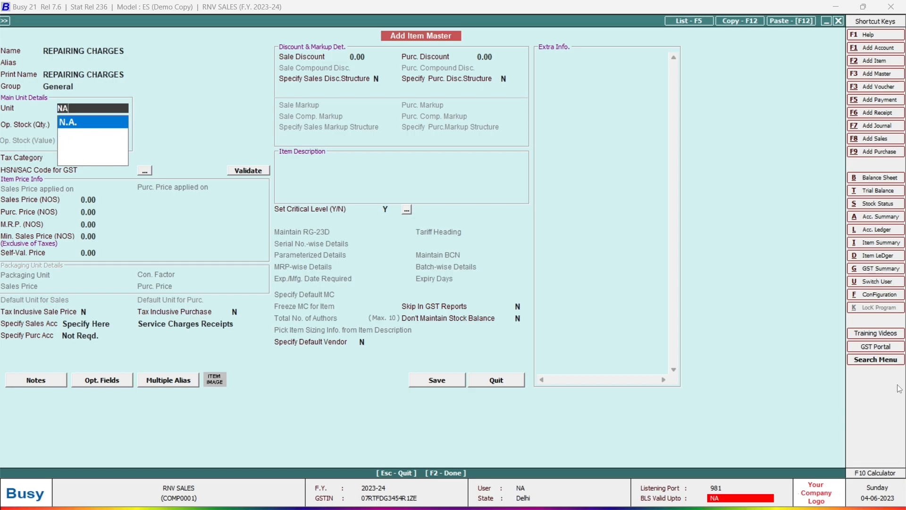
pyautogui.press('Return')
pyautogui.press('Up')
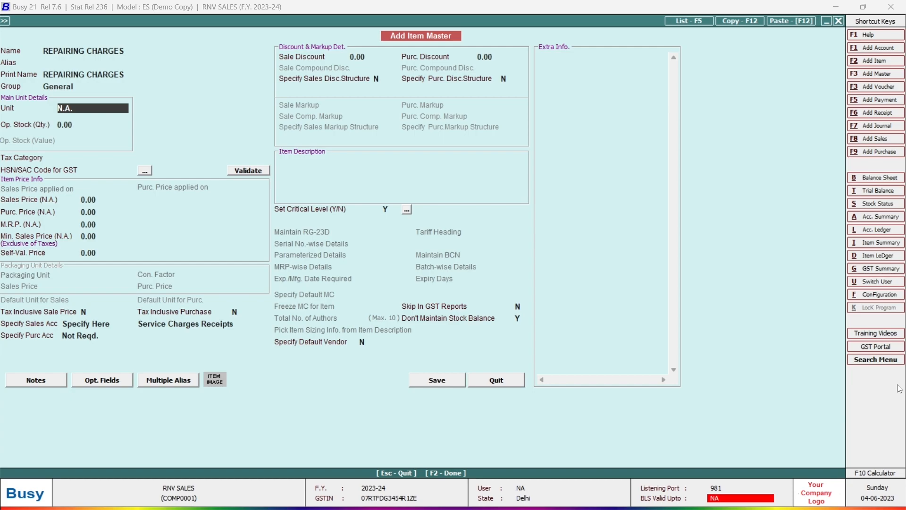
# - Set the item's tax category to Services 18% and its HSN/SAC code to 4502254
pyautogui.press('Return')
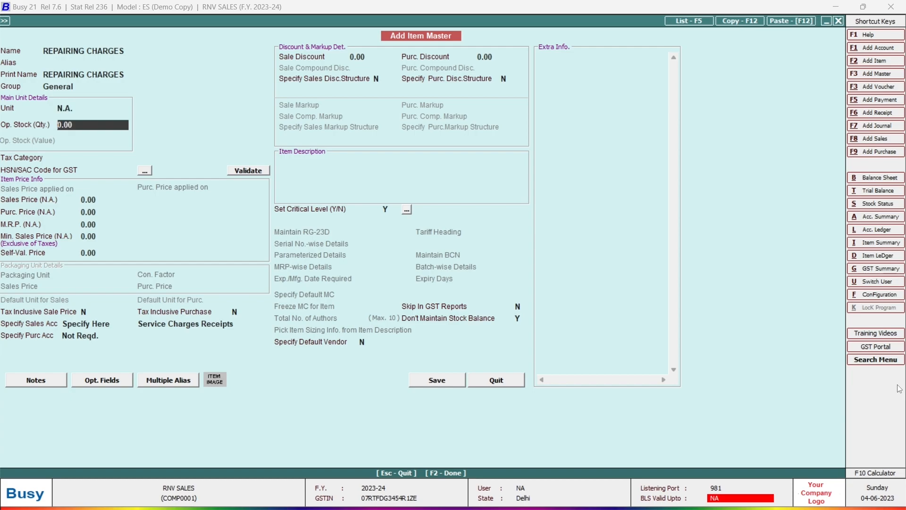
pyautogui.press('Return')
pyautogui.write('s')
pyautogui.press('Return')
pyautogui.write('4502254')
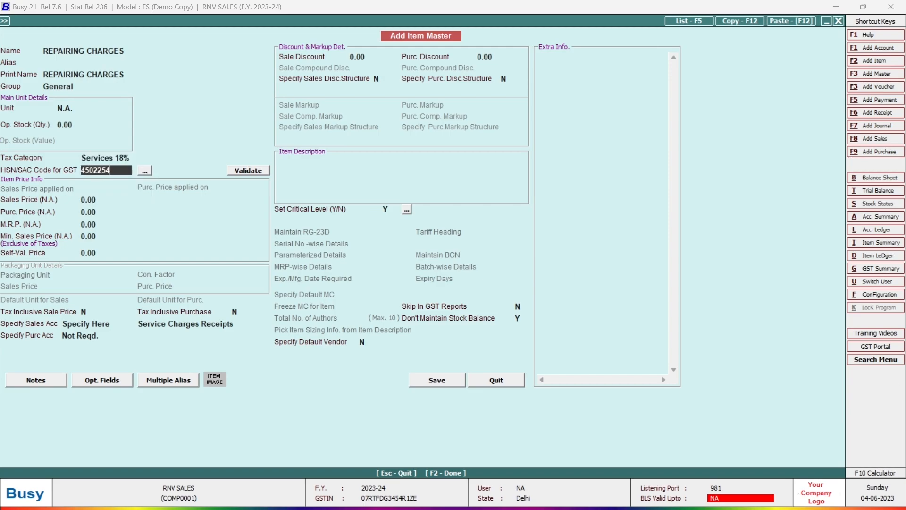
pyautogui.press('Return')
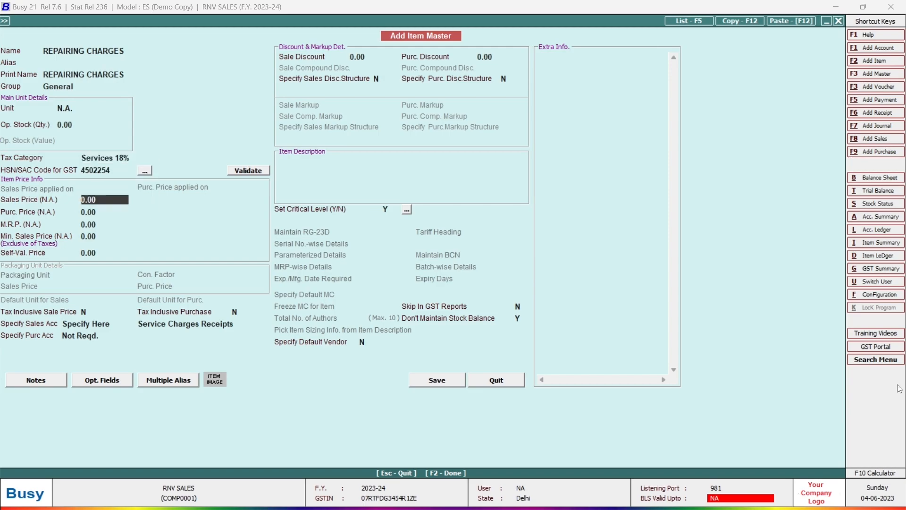
# - Keep Service Charges Receipts as sales account and save the REPAIRING CHARGES item
pyautogui.press('Return')
pyautogui.press('Return')
pyautogui.press('Return')
pyautogui.press('Return')
pyautogui.press('Return')
pyautogui.press('Return')
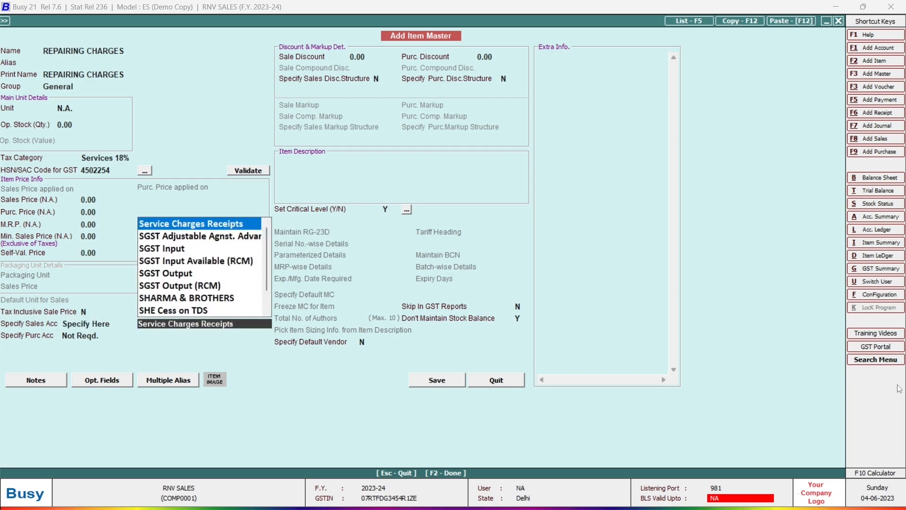
pyautogui.press('Return')
pyautogui.press('Return')
pyautogui.press('Return')
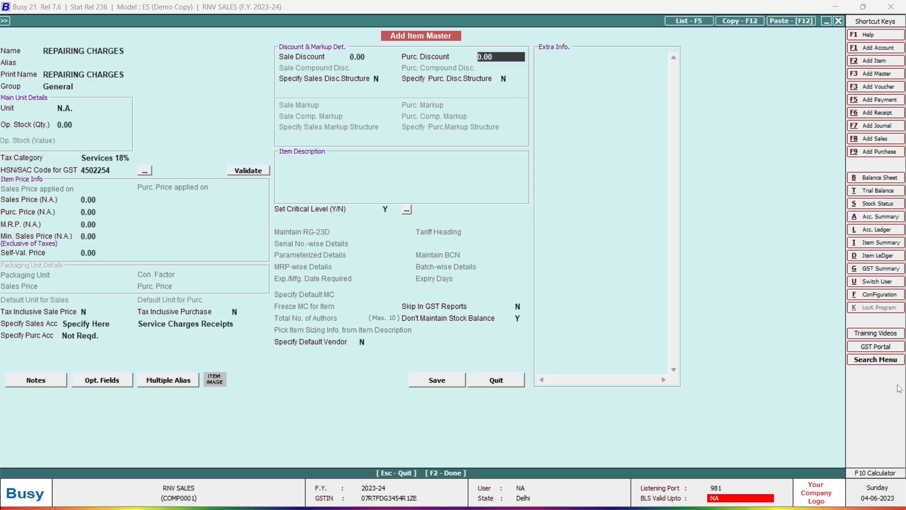
pyautogui.press('Return')
pyautogui.press('Return')
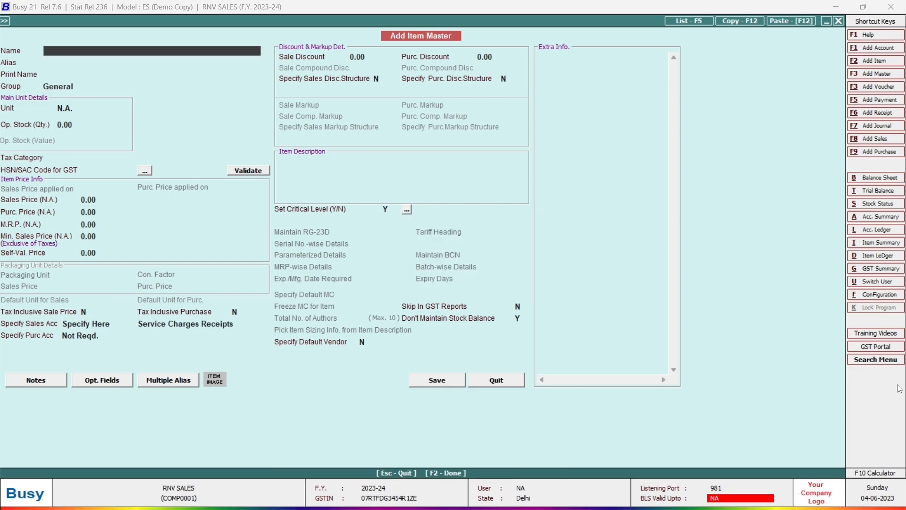
pyautogui.press('Escape')
pyautogui.press('Escape')
pyautogui.press('Escape')
pyautogui.press('Escape')
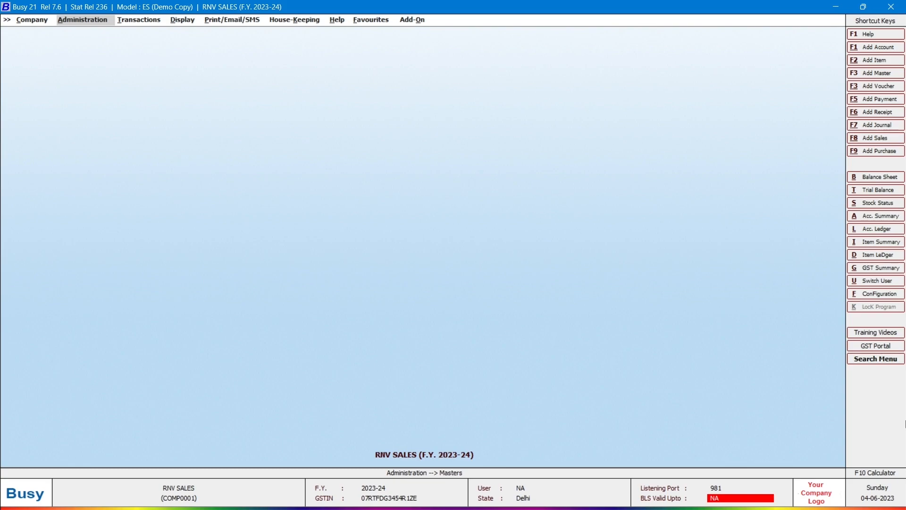
# - Start sales voucher 1/2023-24 from Transactions > Sales > Add
pyautogui.press('Right')
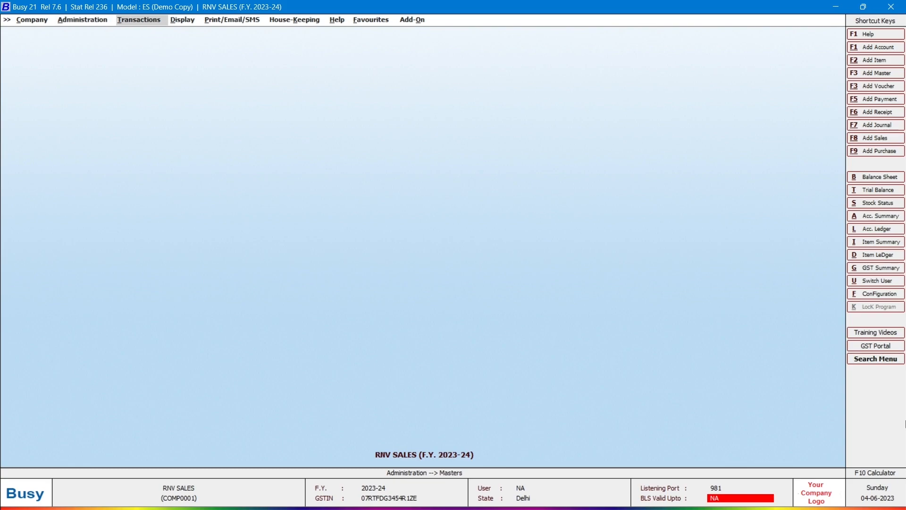
pyautogui.press('Down')
pyautogui.press('Return')
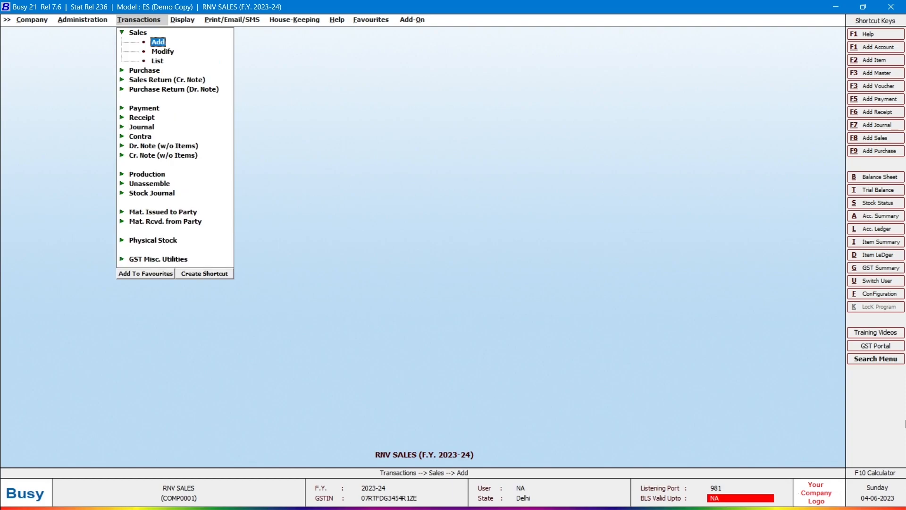
pyautogui.press('Return')
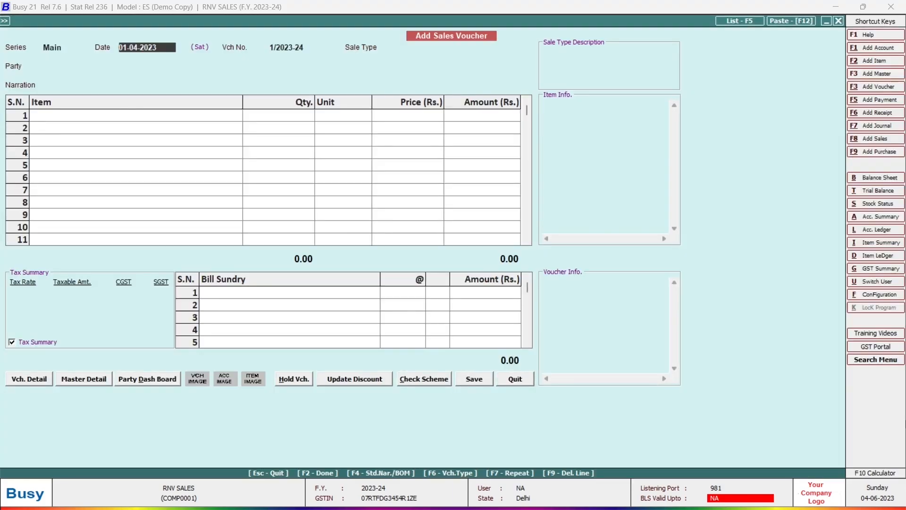
# - Date the voucher 05-04-2023 with sale type Local-18% and the customer party
pyautogui.write('5')
pyautogui.press('Return')
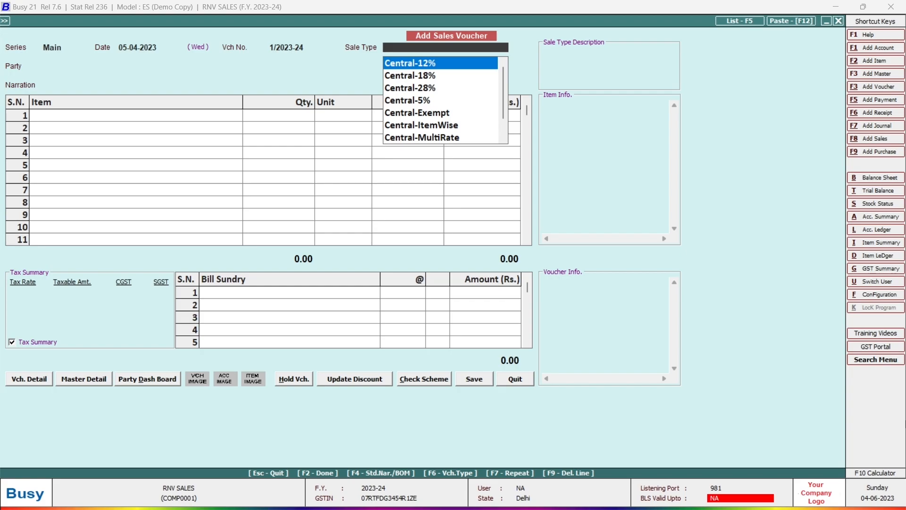
pyautogui.write('18')
pyautogui.press('Down')
pyautogui.press('Return')
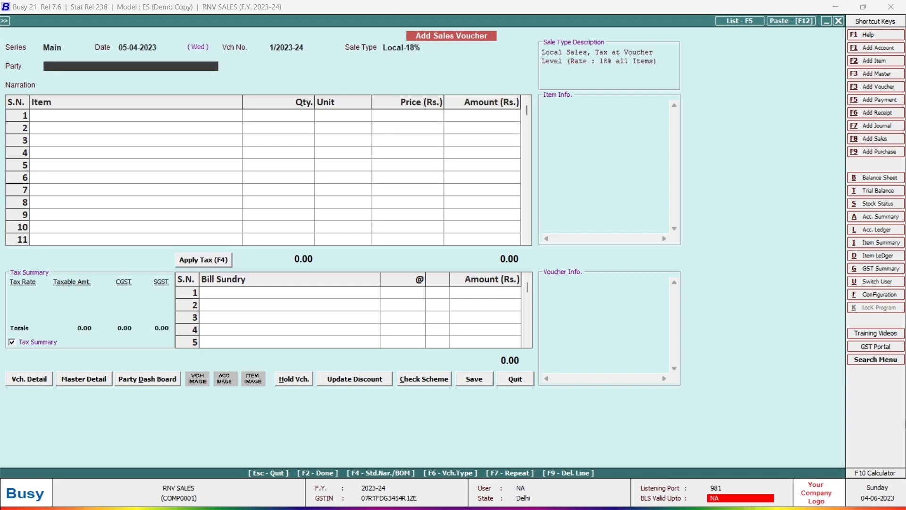
pyautogui.write('SHAR')
pyautogui.press('Return')
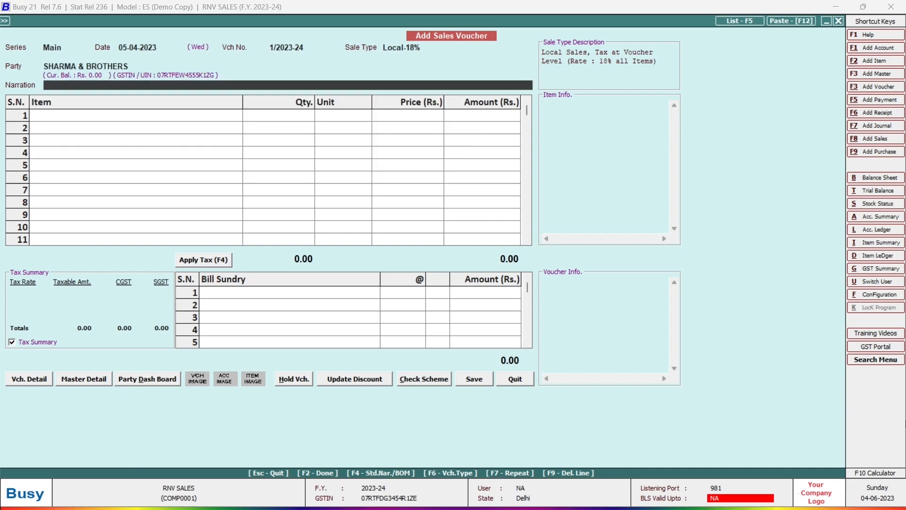
pyautogui.press('Return')
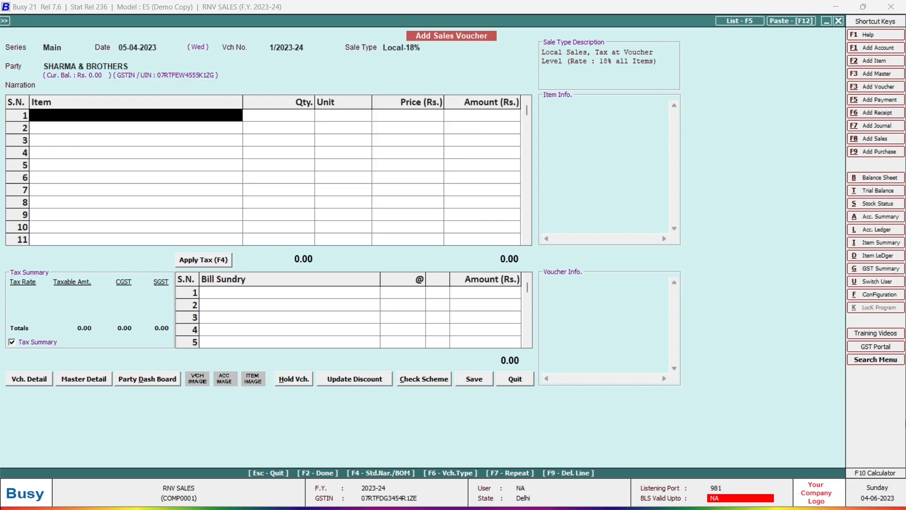
# - Bill 50 SOFTWARE RENEWAL AMC at 2,500 and add 9% CGST and SGST
pyautogui.write('s')
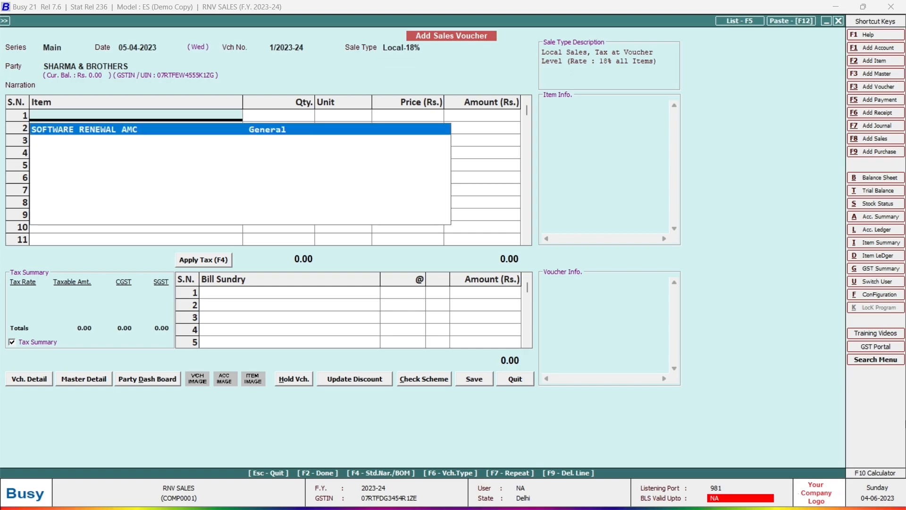
pyautogui.press('Return')
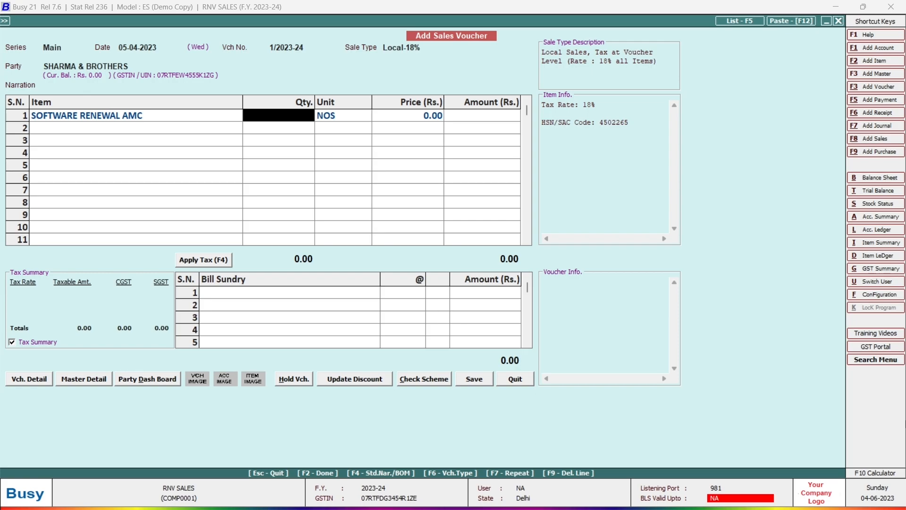
pyautogui.write('50')
pyautogui.press('Return')
pyautogui.press('Return')
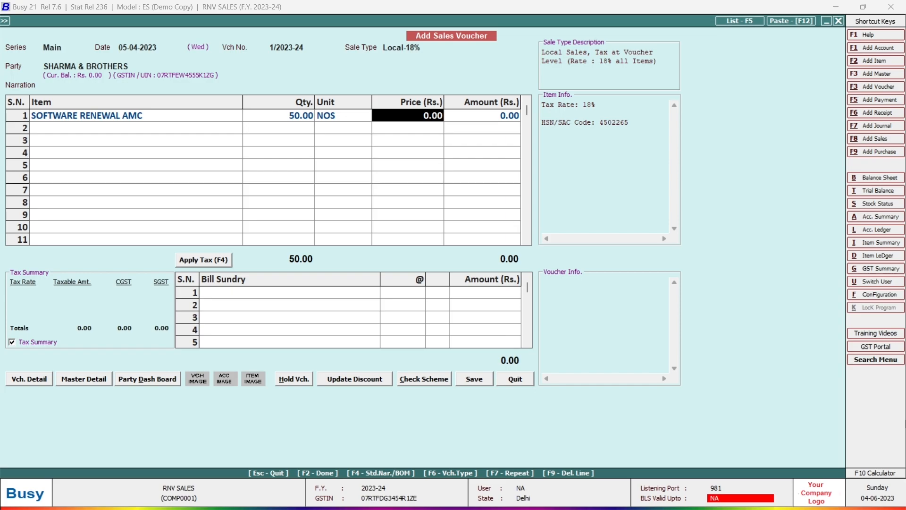
pyautogui.write('2500')
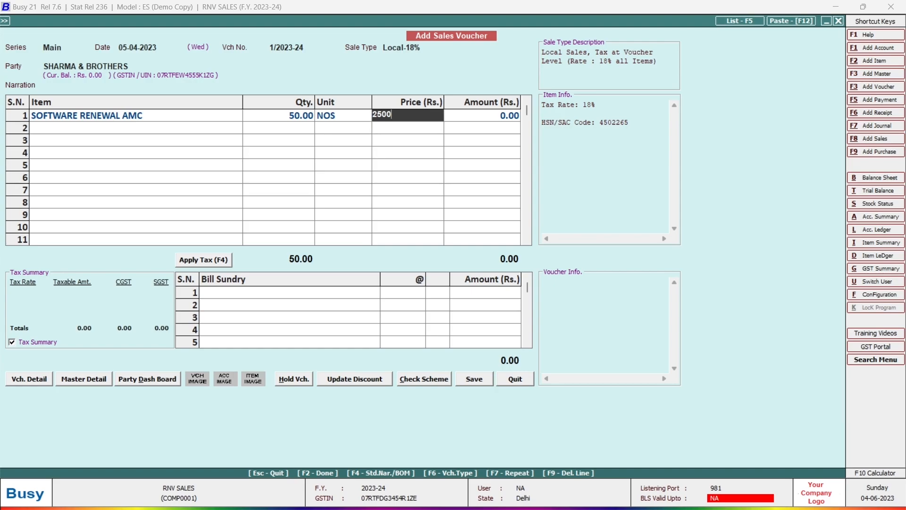
pyautogui.press('Return')
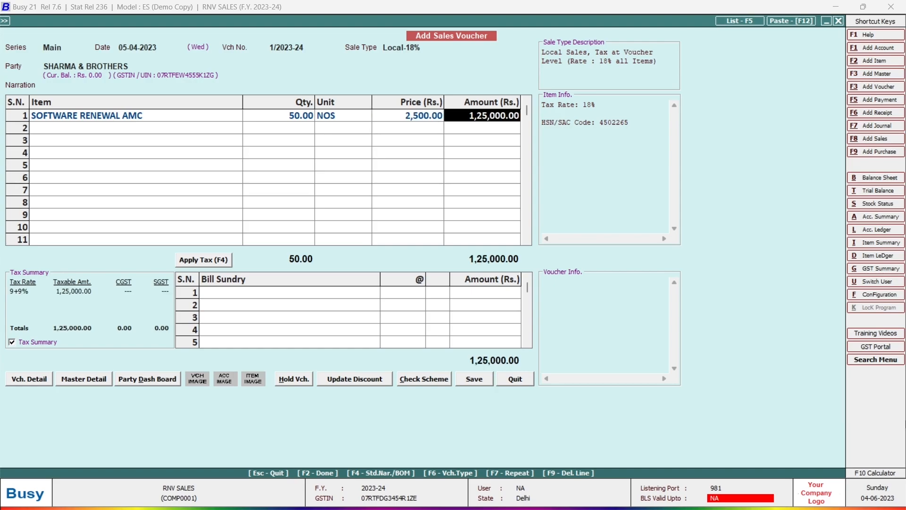
pyautogui.press('Return')
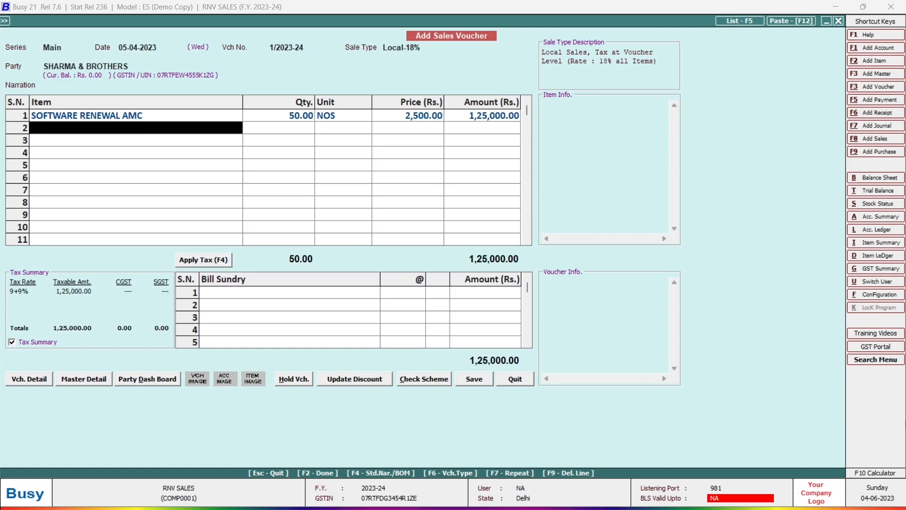
pyautogui.press('Return')
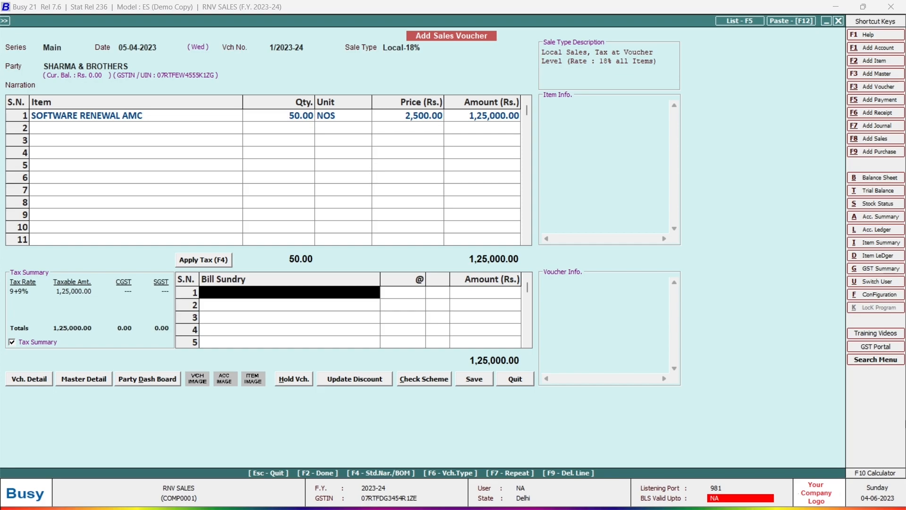
pyautogui.press('F4')
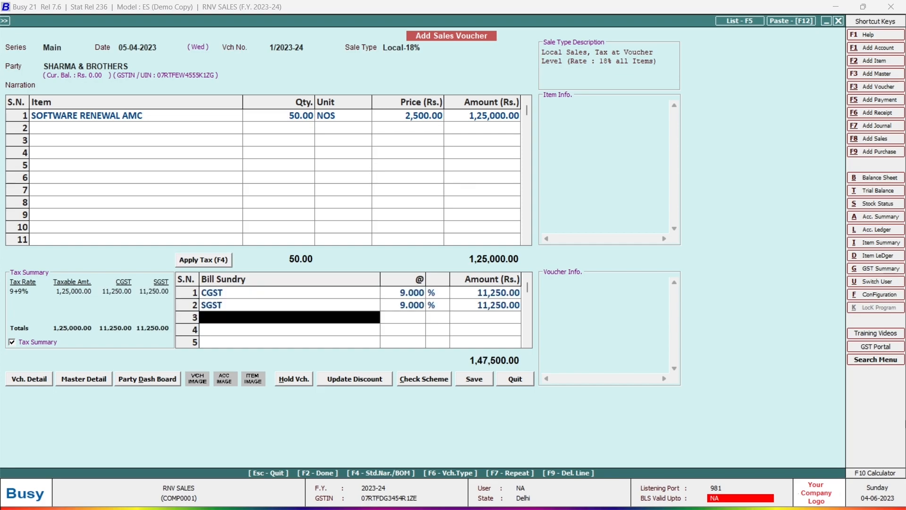
# - Save the voucher with a new bill reference and print its invoice in STANDARD format
pyautogui.click(483, 382)
pyautogui.press('Return')
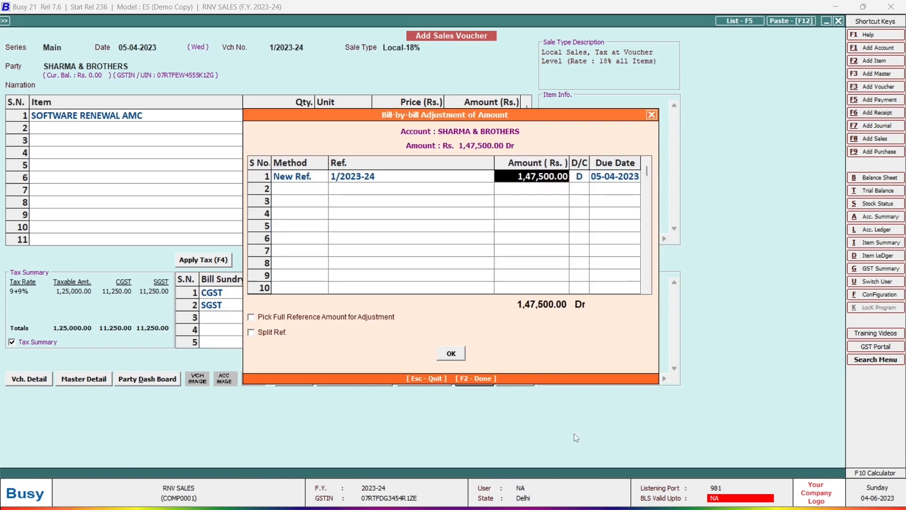
pyautogui.press('Return')
pyautogui.press('Return')
pyautogui.press('Return')
pyautogui.press('Return')
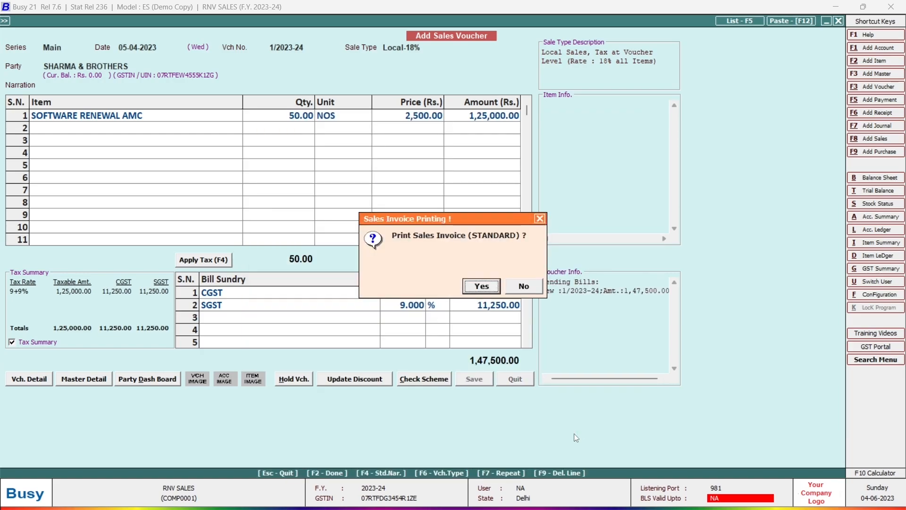
pyautogui.press('Return')
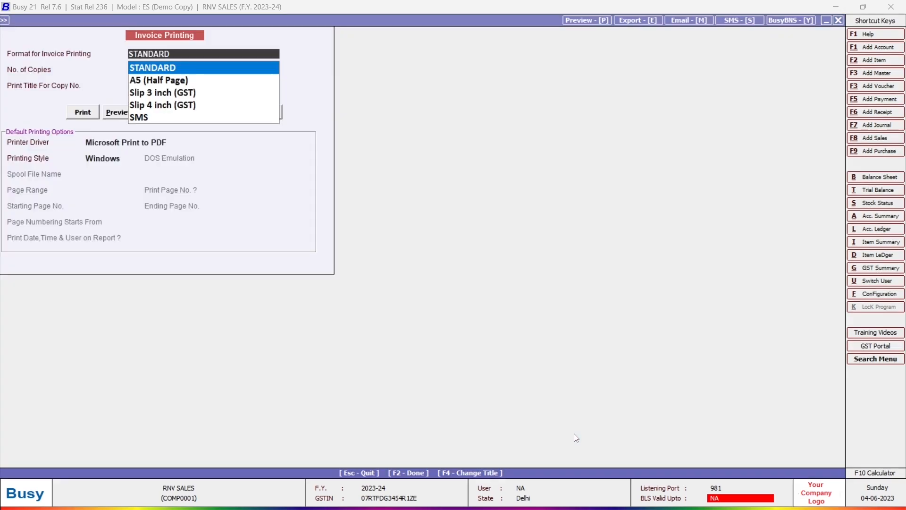
pyautogui.press('Return')
pyautogui.press('Return')
pyautogui.press('Return')
pyautogui.press('Return')
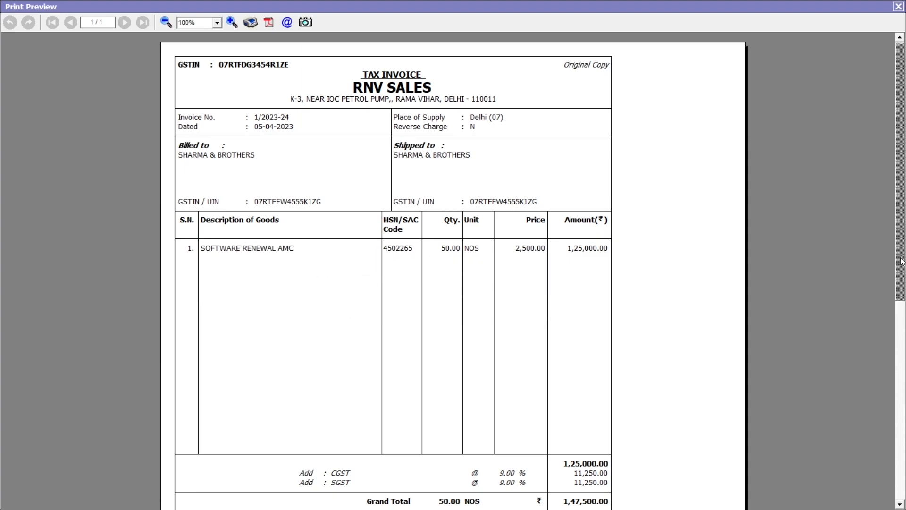
# - Scroll the invoice preview down to the 1,47,500.00 total, then close it
pyautogui.moveTo(901, 262); pyautogui.dragTo(904, 359)
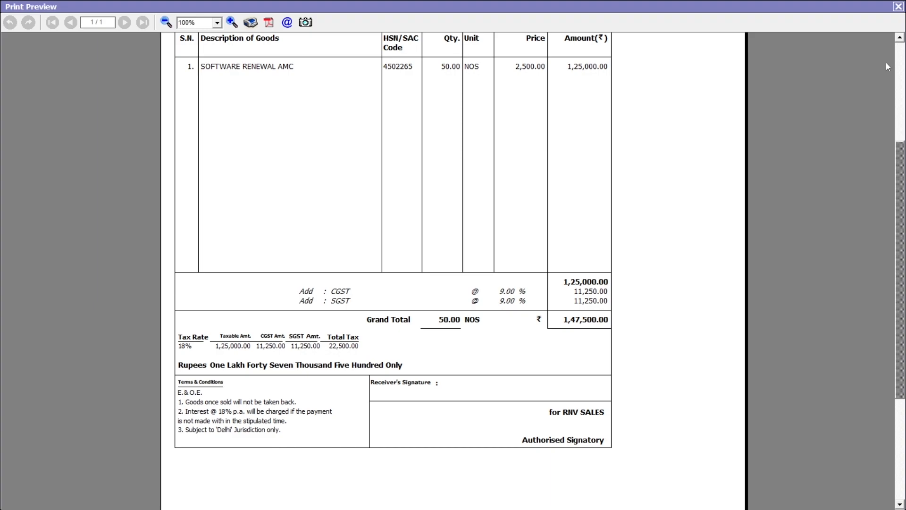
pyautogui.click(898, 6)
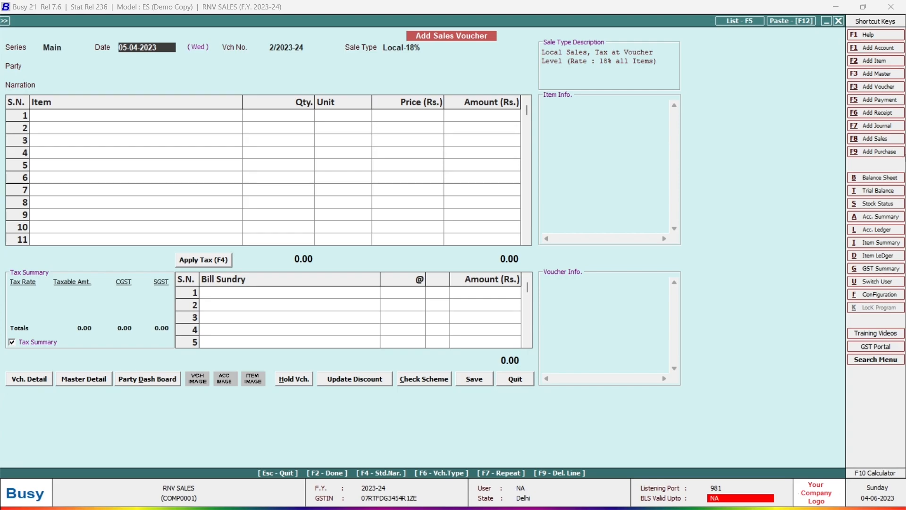
# - Date the new sale 14-04-2023, with sale type Local-18% and the debtor party
pyautogui.write('14')
pyautogui.write('-04')
pyautogui.press('Return')
pyautogui.write('18')
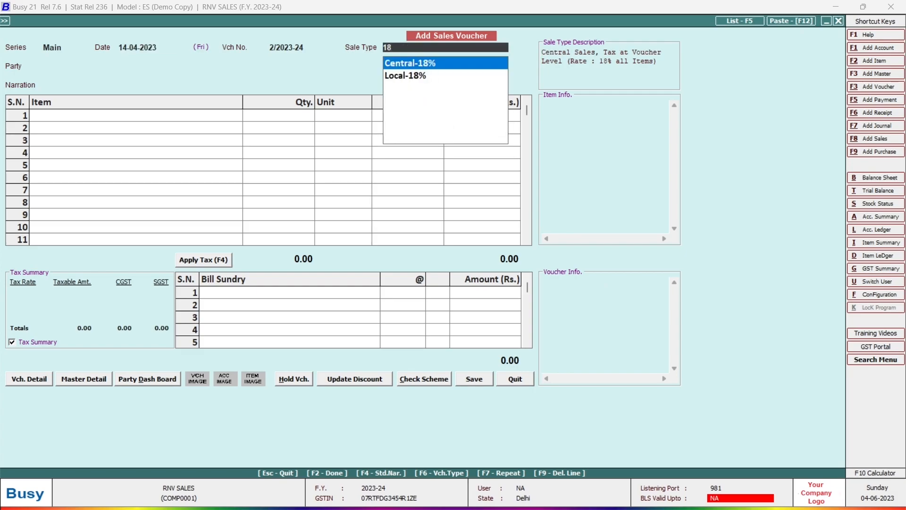
pyautogui.press('Down')
pyautogui.press('Return')
pyautogui.write('S')
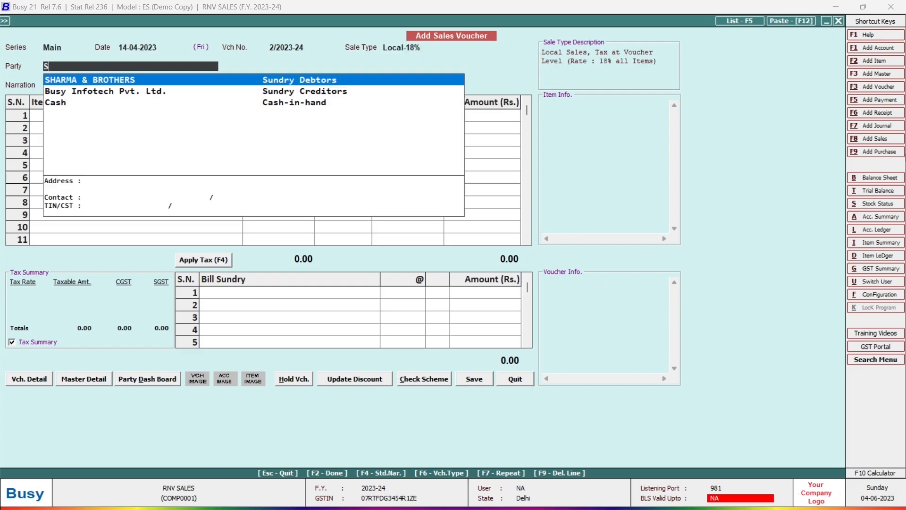
pyautogui.write('H')
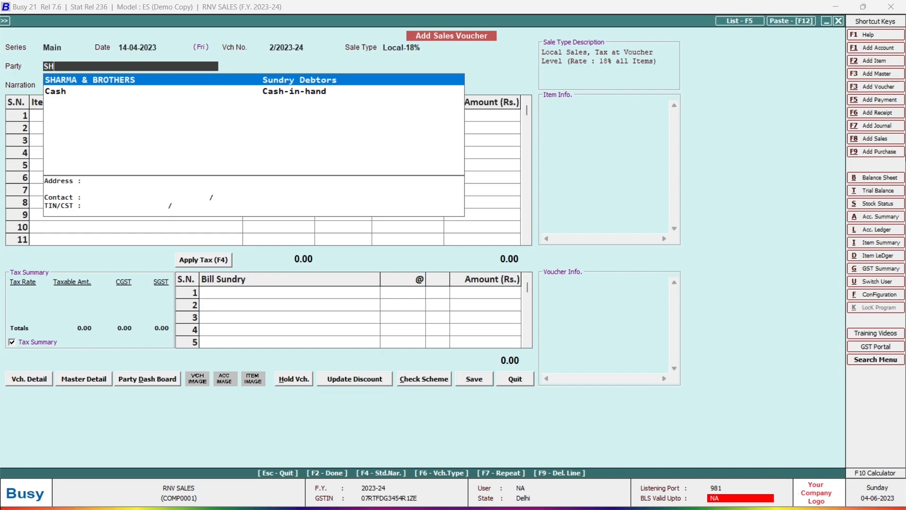
pyautogui.press('Return')
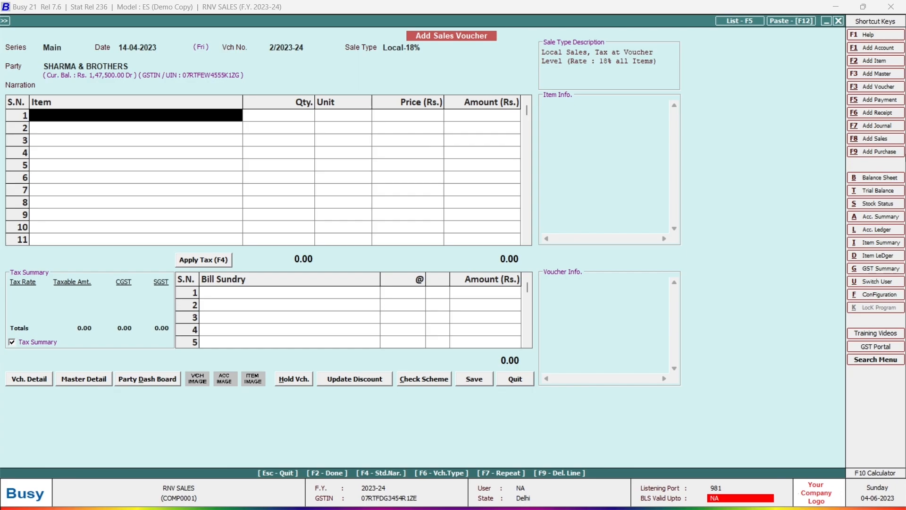
# - Bill REPAIRING CHARGES at 7,500, apply CGST and SGST, and save the voucher
pyautogui.write('re')
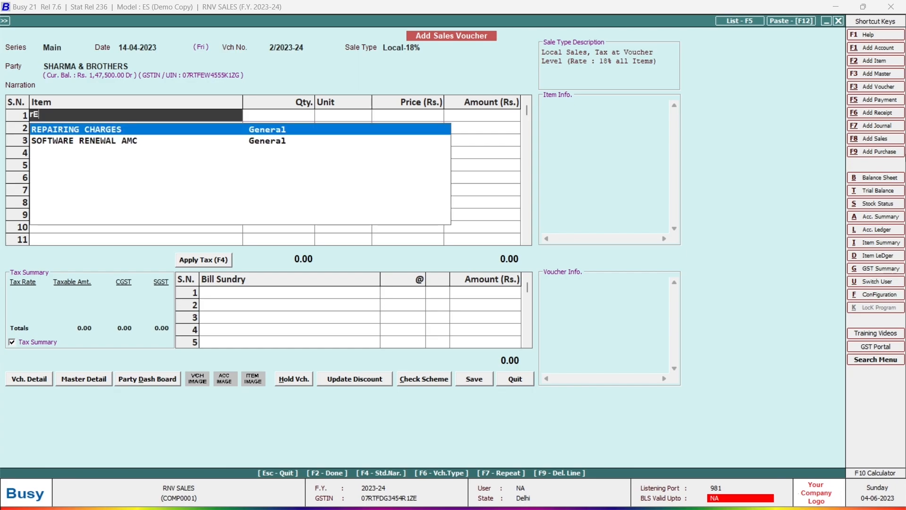
pyautogui.press('Return')
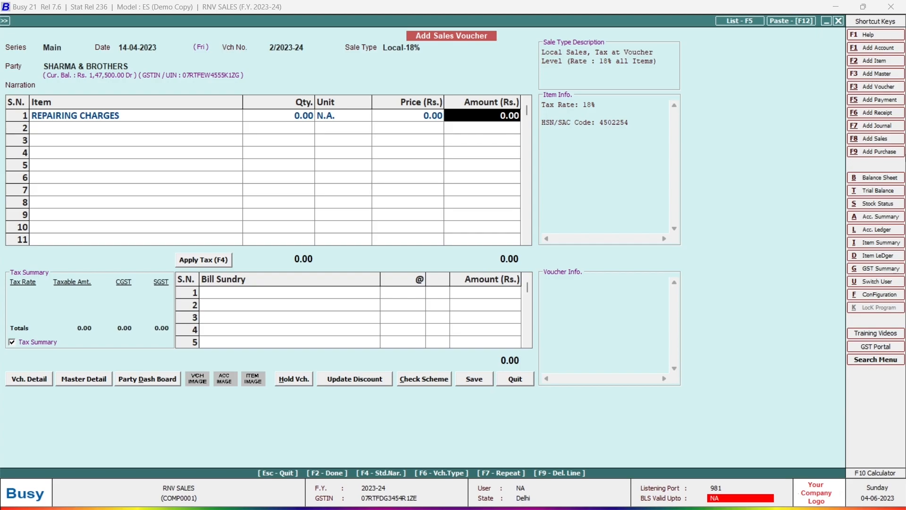
pyautogui.write('7500')
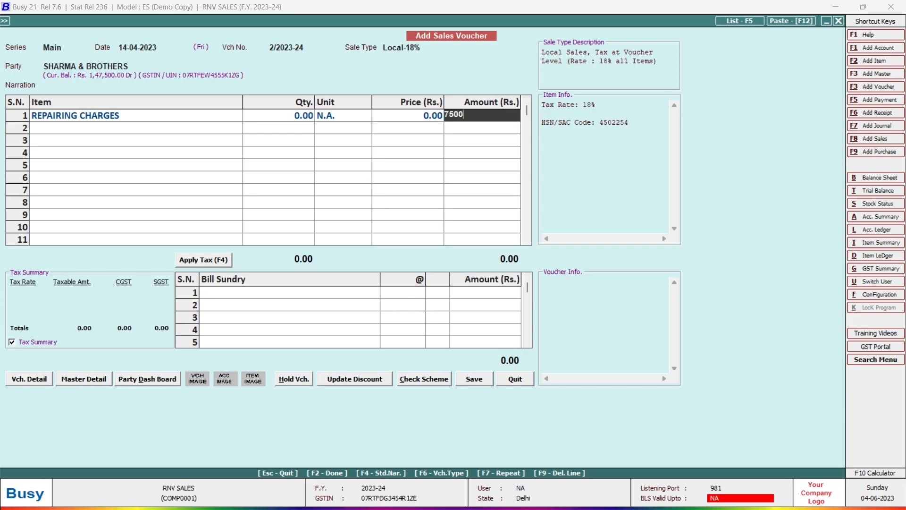
pyautogui.press('Return')
pyautogui.press('Return')
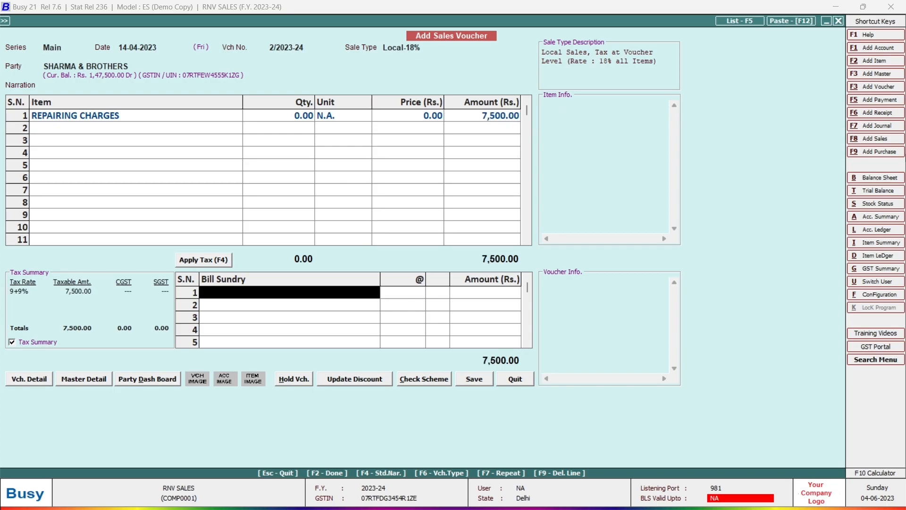
pyautogui.press('F4')
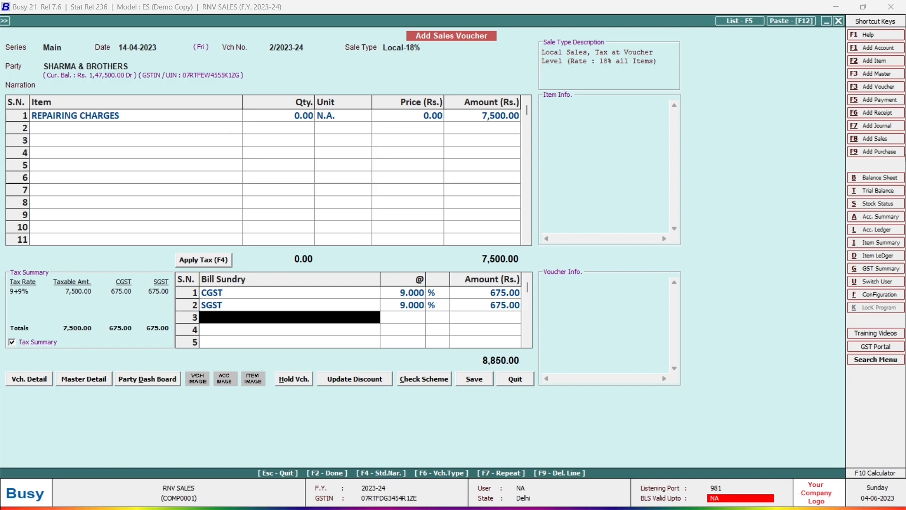
pyautogui.press('Return')
pyautogui.press('Return')
pyautogui.press('Return')
pyautogui.press('Return')
pyautogui.press('Return')
pyautogui.press('Return')
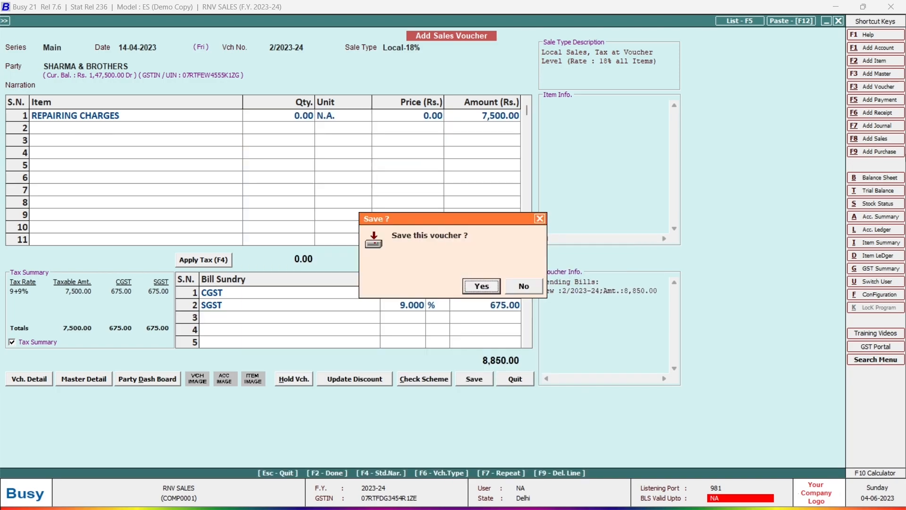
pyautogui.press('Return')
# - Preview the STANDARD invoice totalling 8,850.00, close it, and exit voucher entry
pyautogui.press('Return')
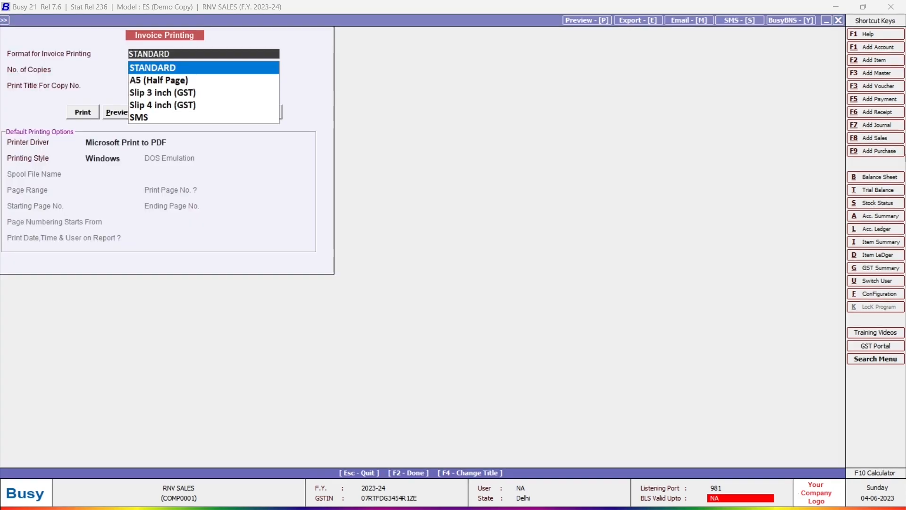
pyautogui.press('Return')
pyautogui.press('Return')
pyautogui.press('Return')
pyautogui.press('Right')
pyautogui.press('Return')
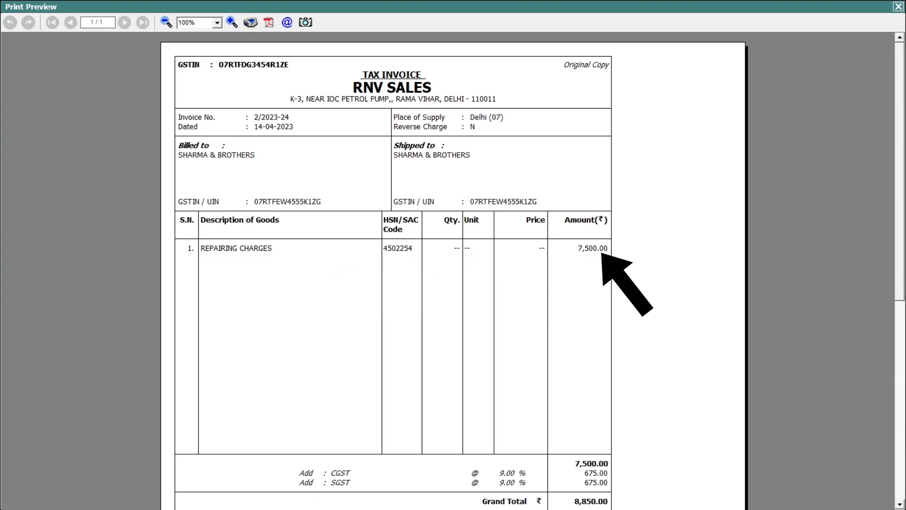
pyautogui.scroll(-5, 392, 270)
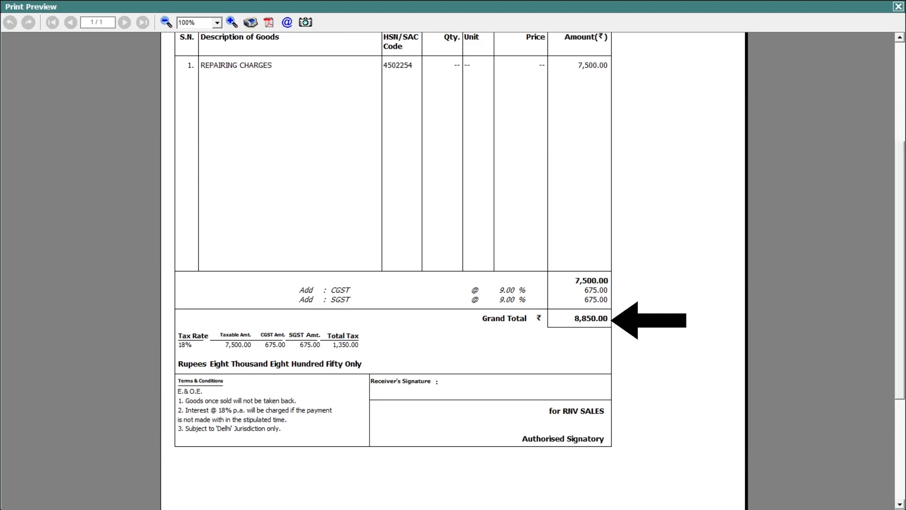
pyautogui.click(900, 7)
pyautogui.press('Escape')
# - Quit voucher entry, then open and close the empty alphabetical stock status report
pyautogui.press('Return')
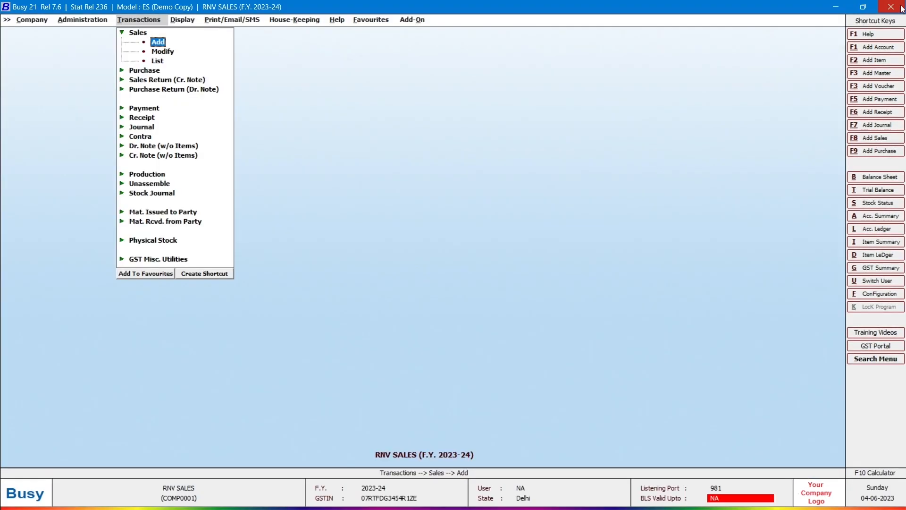
pyautogui.press('Escape')
pyautogui.press('Escape')
pyautogui.press('Right')
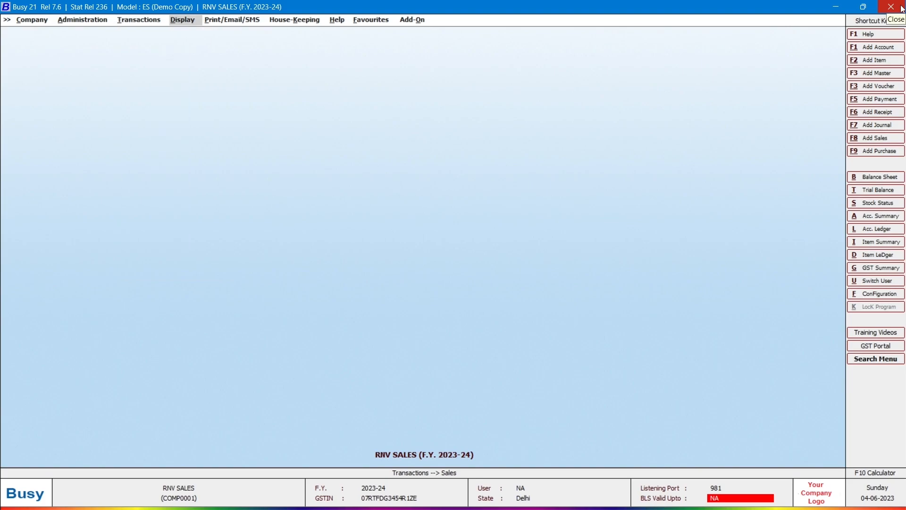
pyautogui.press('Return')
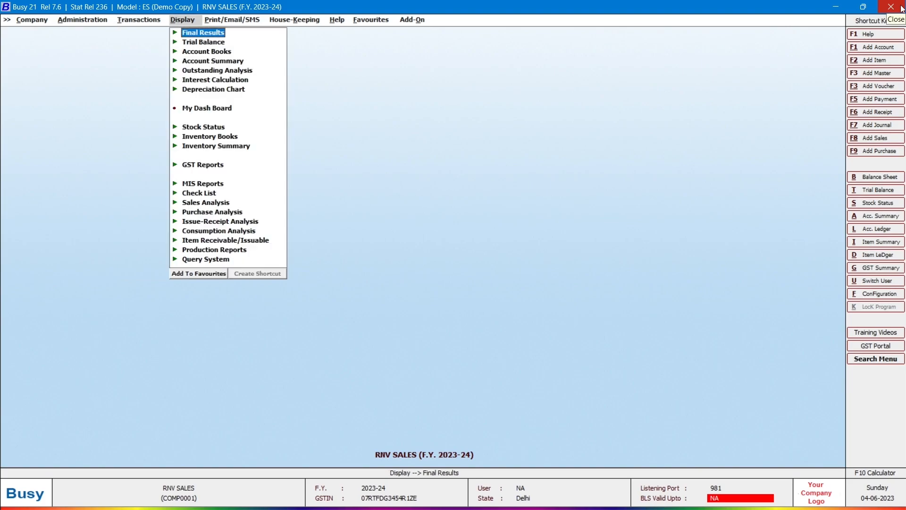
pyautogui.press('Down')
pyautogui.press('Down')
pyautogui.press('Down')
pyautogui.press('Down')
pyautogui.press('Down')
pyautogui.press('Down')
pyautogui.press('Down')
pyautogui.press('Down')
pyautogui.press('Return')
pyautogui.press('Return')
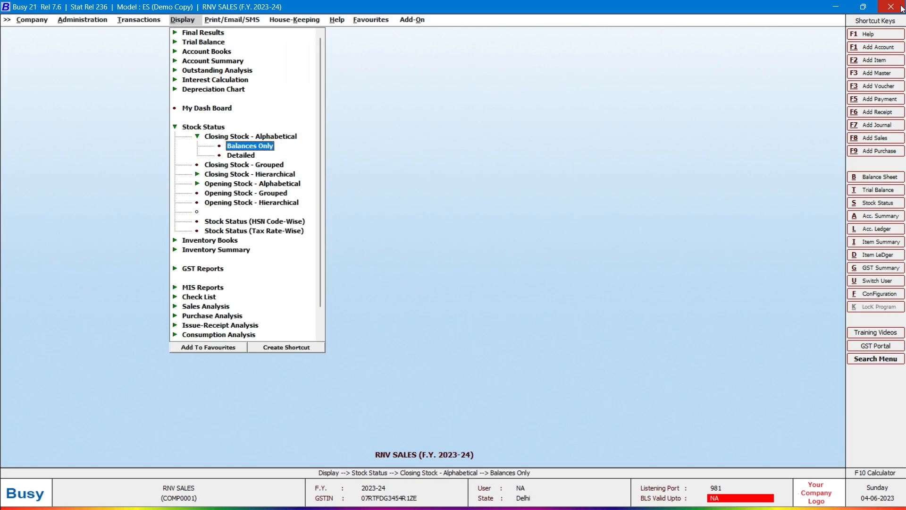
pyautogui.press('Return')
pyautogui.press('Return')
pyautogui.press('Return')
pyautogui.press('Return')
pyautogui.press('Return')
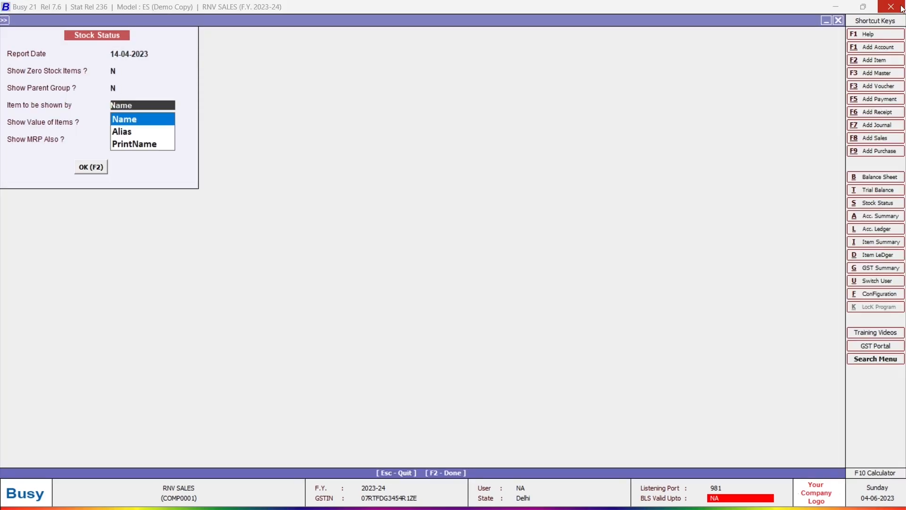
pyautogui.press('Return')
pyautogui.press('Return')
pyautogui.press('Return')
pyautogui.press('Return')
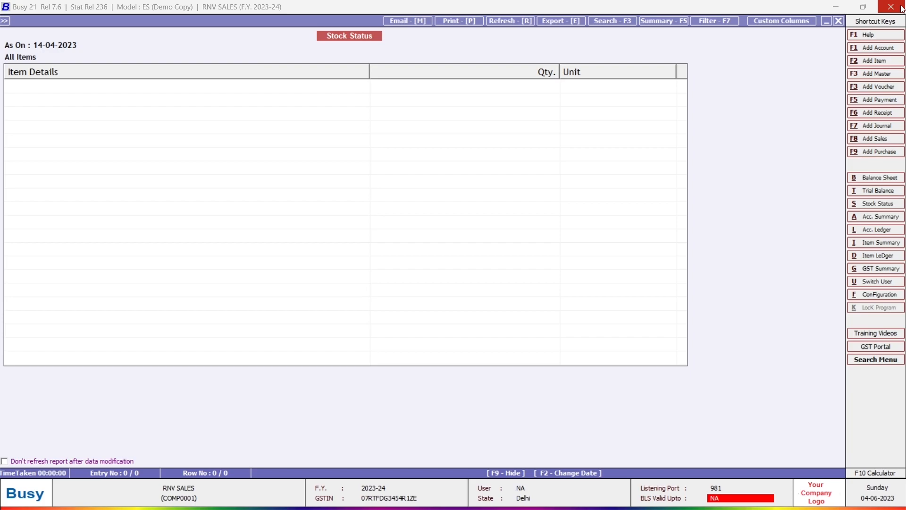
pyautogui.press('Escape')
# - Open the GST Summary for 01-04-2023 to 30-04-2023
pyautogui.press('Left')
pyautogui.press('Down')
pyautogui.press('Down')
pyautogui.press('Down')
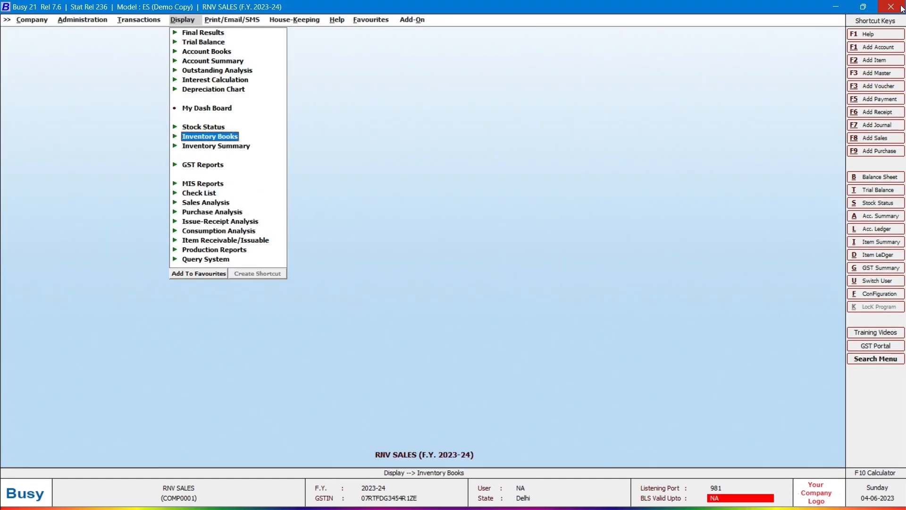
pyautogui.press('Return')
pyautogui.press('Return')
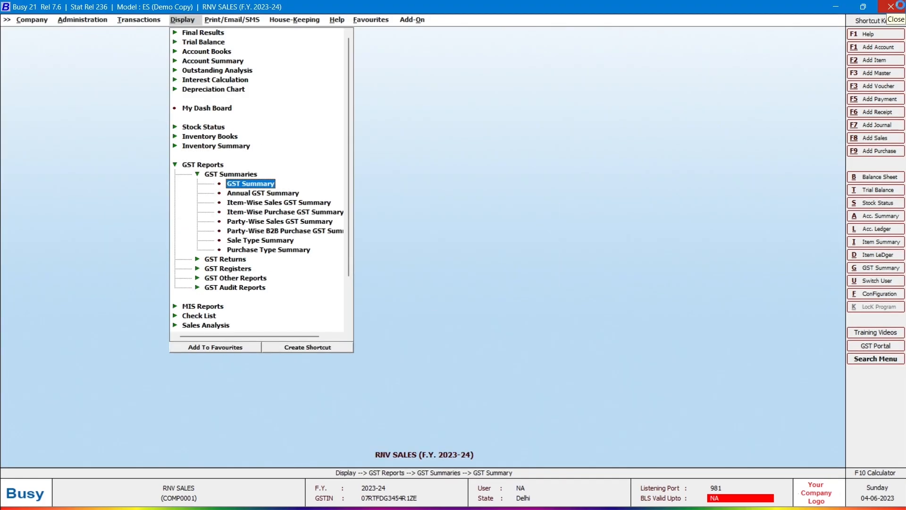
pyautogui.press('Return')
pyautogui.press('Return')
pyautogui.press('Up')
pyautogui.write('1-4')
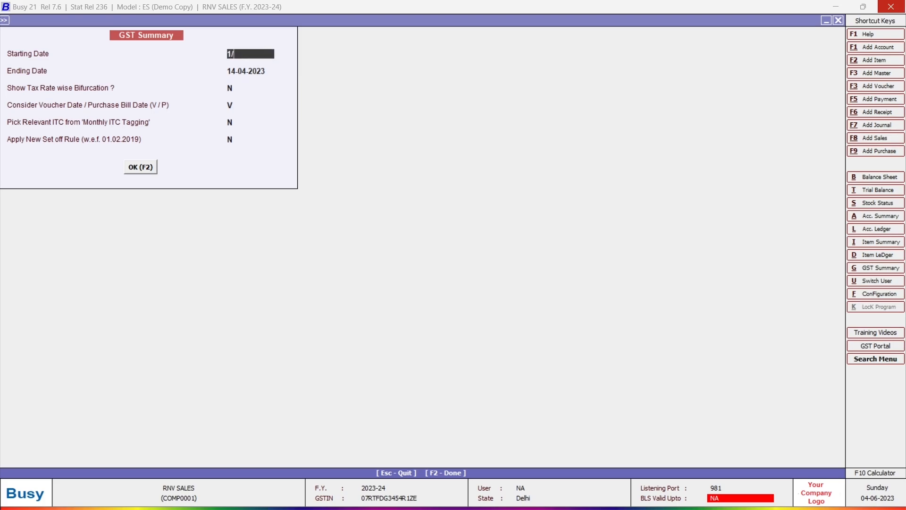
pyautogui.press('Return')
pyautogui.write('30')
pyautogui.press('Return')
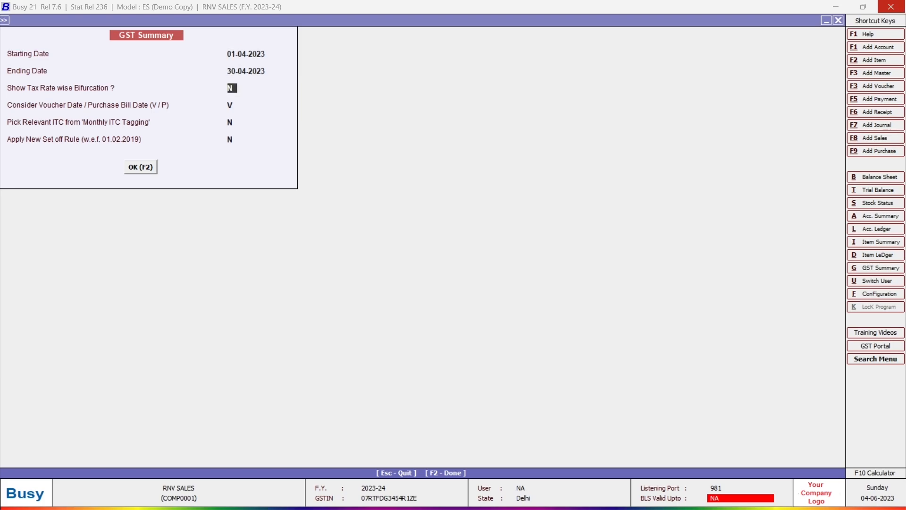
pyautogui.press('F2')
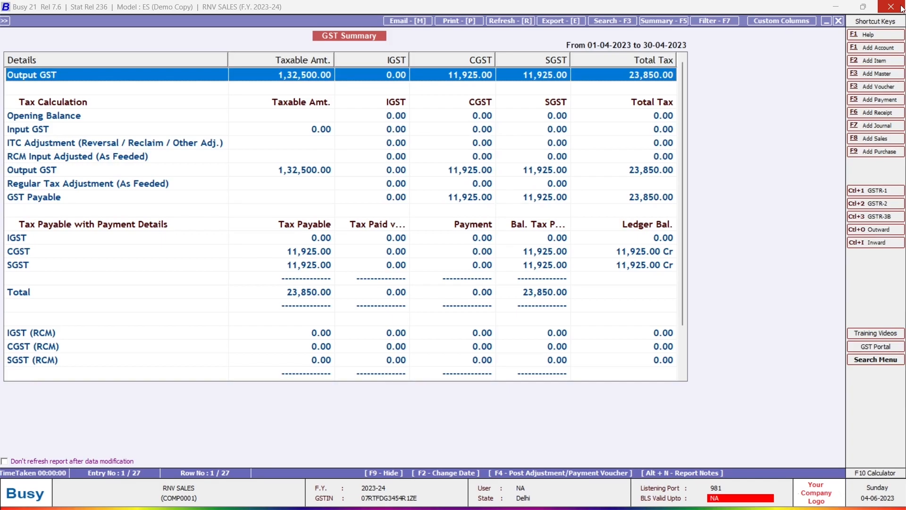
# - Drill into Output GST down to the two 18% local sales vouchers, then back out
pyautogui.press('Return')
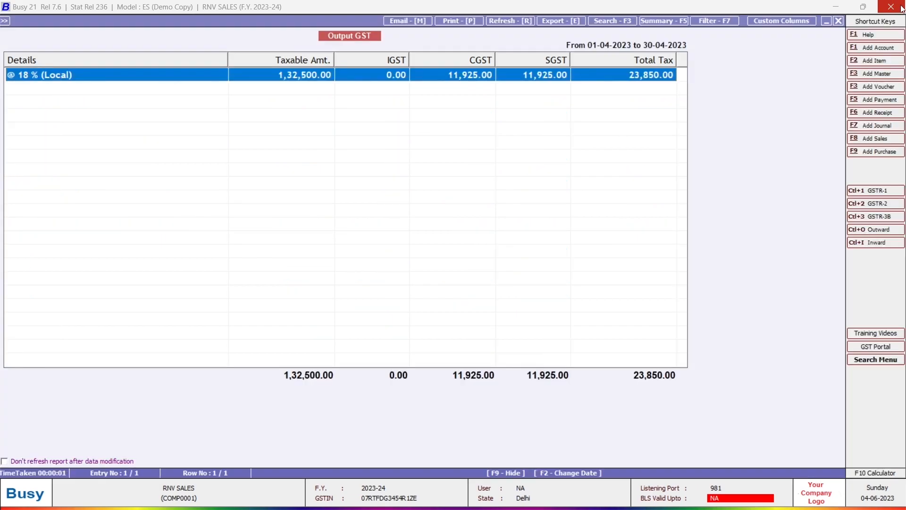
pyautogui.press('Return')
pyautogui.press('Down')
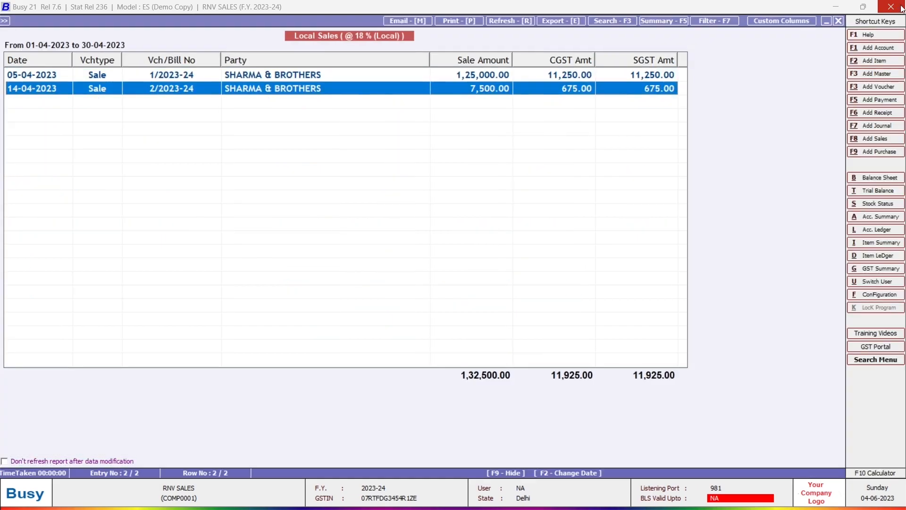
pyautogui.press('Up')
pyautogui.press('Down')
pyautogui.press('Up')
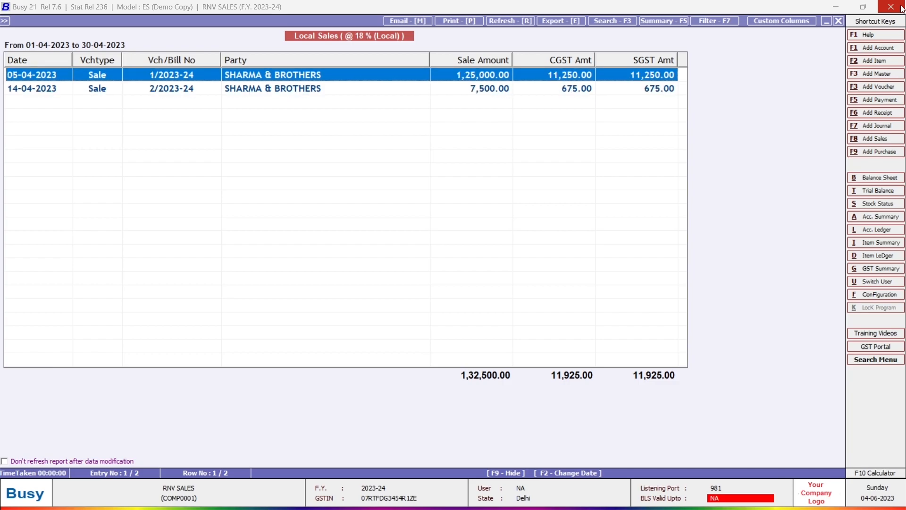
pyautogui.press('Escape')
pyautogui.press('Escape')
pyautogui.press('Escape')
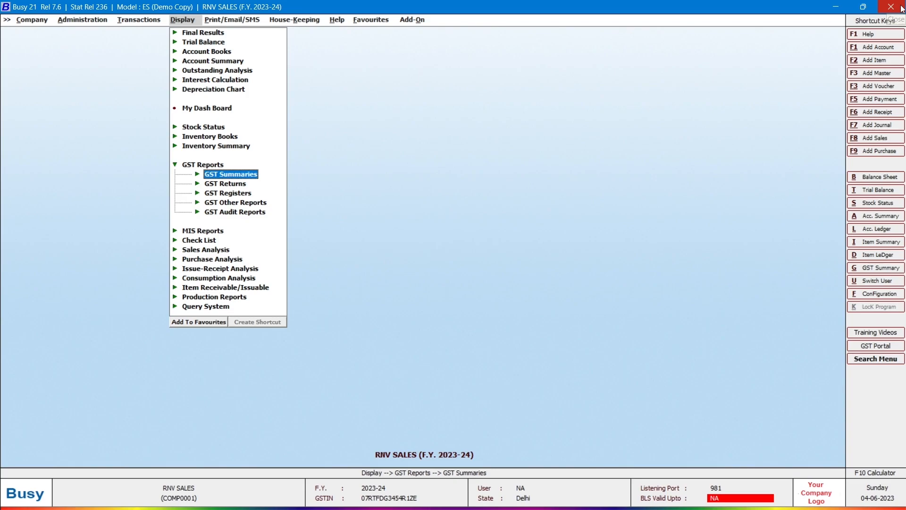
# - Open GSTR-1 (w.e.f May 2021) for 01-04-2023 to 30-04-2023 and browse its B2B invoices
pyautogui.press('Down')
pyautogui.press('Return')
pyautogui.press('Down')
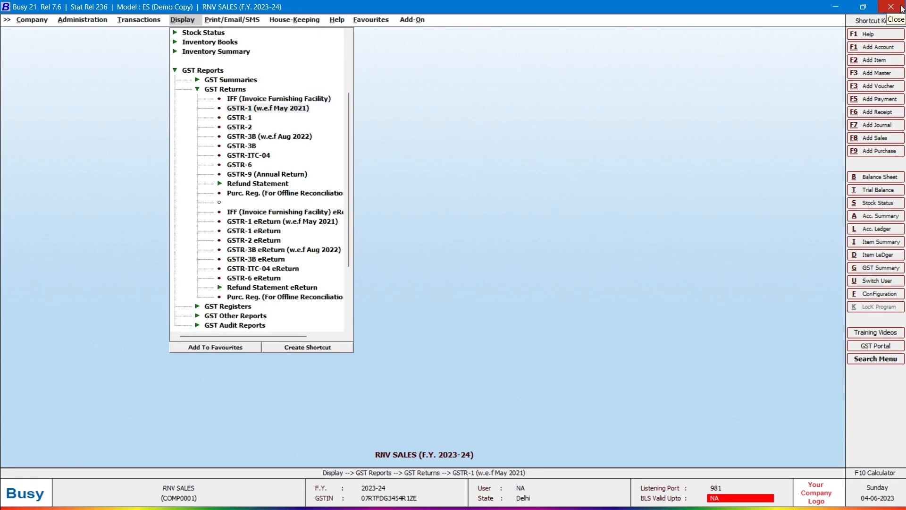
pyautogui.press('Return')
pyautogui.write('01')
pyautogui.press('Return')
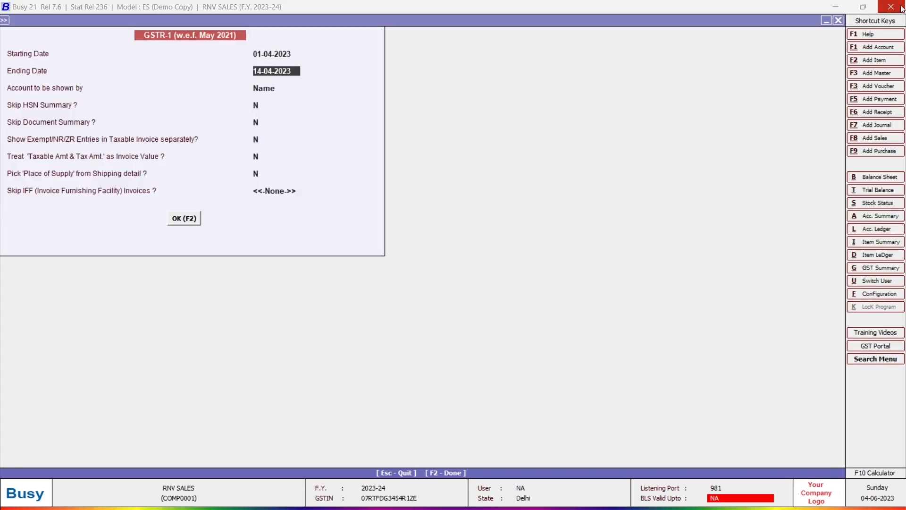
pyautogui.write('30')
pyautogui.press('Return')
pyautogui.press('Return')
pyautogui.press('Return')
pyautogui.press('Return')
pyautogui.press('Return')
pyautogui.press('Return')
pyautogui.press('Return')
pyautogui.press('Return')
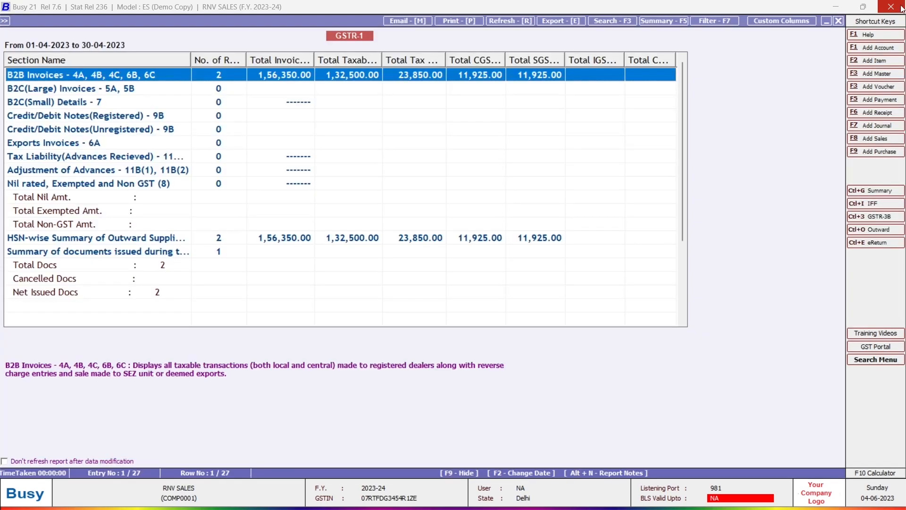
pyautogui.press('Return')
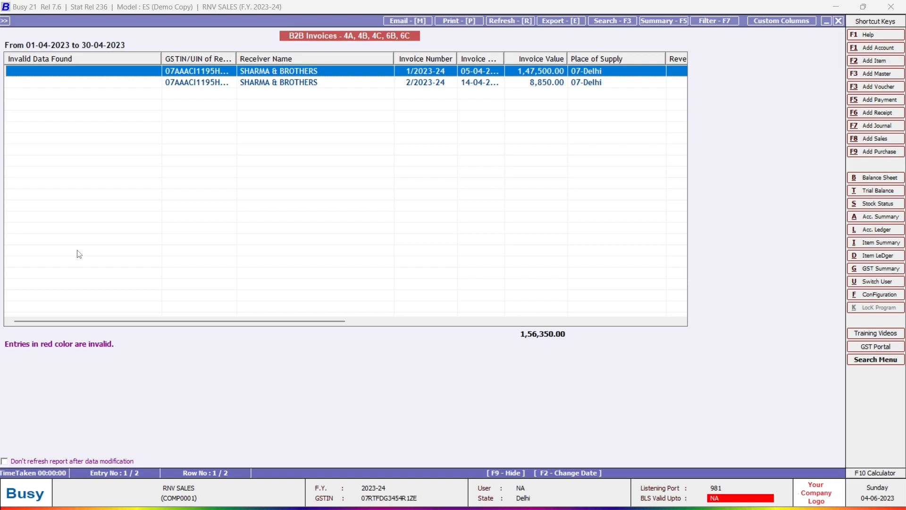
pyautogui.press('Down')
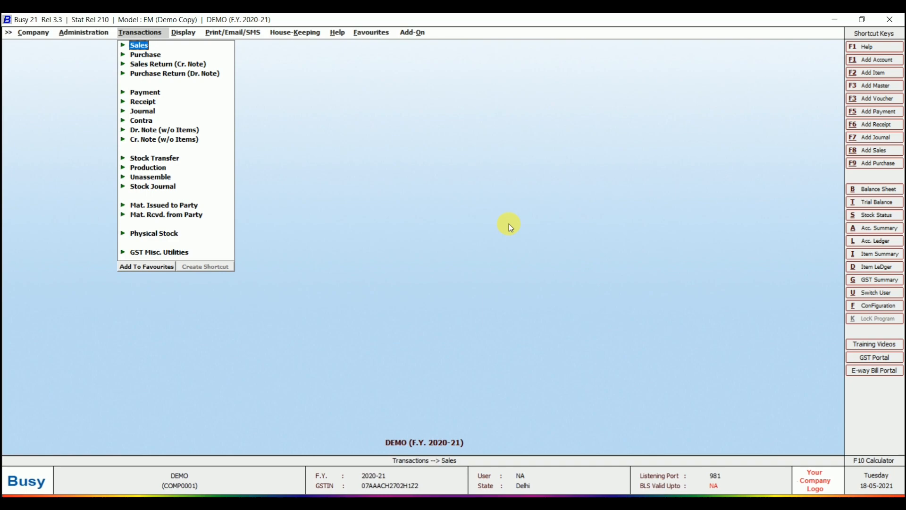
# - Save the Accounts features with Post Dated Cheques in Payment/Receipt Vouchers enabled, then start a receipt voucher
pyautogui.press('Left')
pyautogui.press('Down')
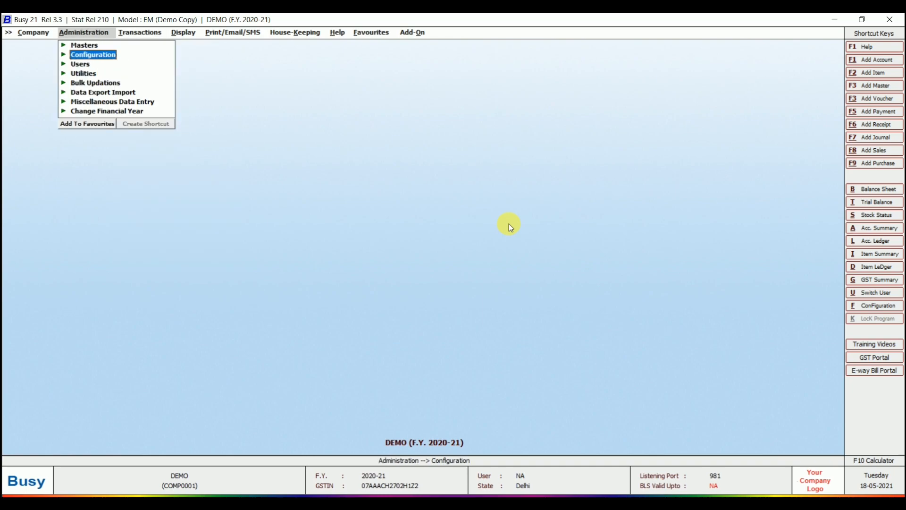
pyautogui.press('Return')
pyautogui.press('Return')
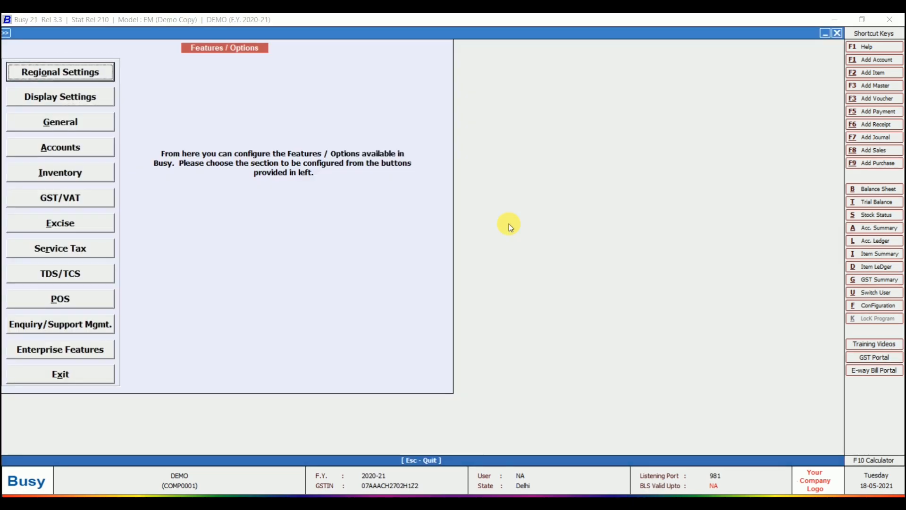
pyautogui.press('Down')
pyautogui.press('Down')
pyautogui.press('Down')
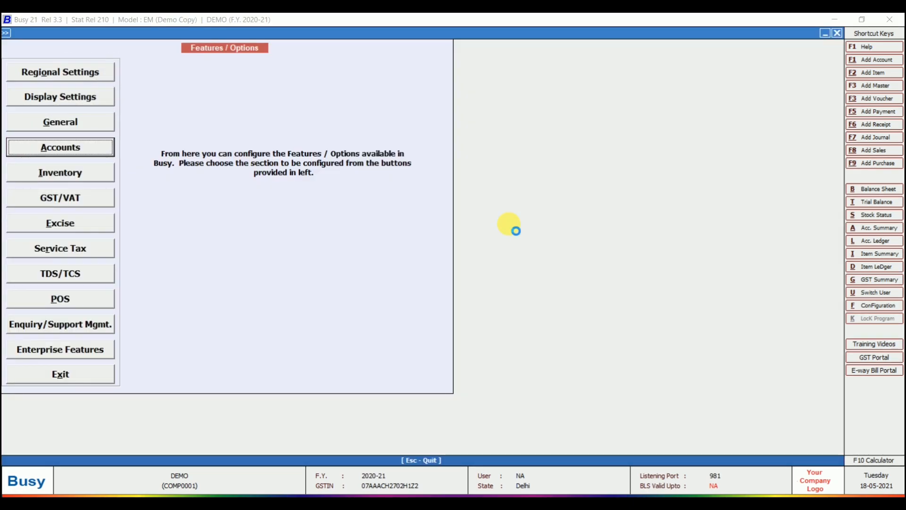
pyautogui.press('Return')
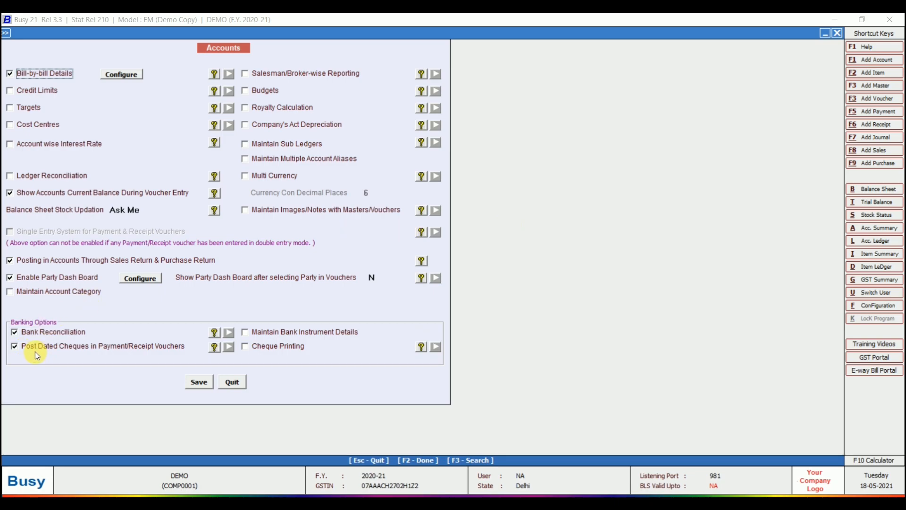
pyautogui.click(199, 384)
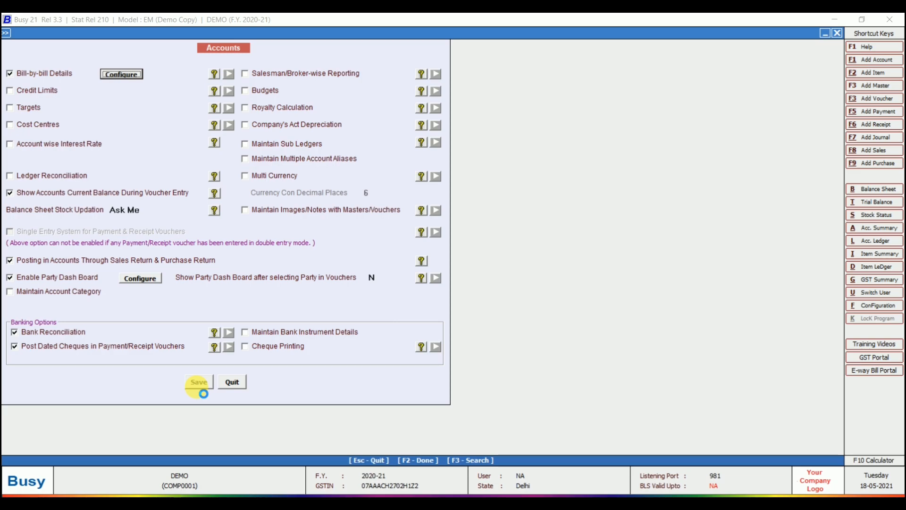
pyautogui.press('Escape')
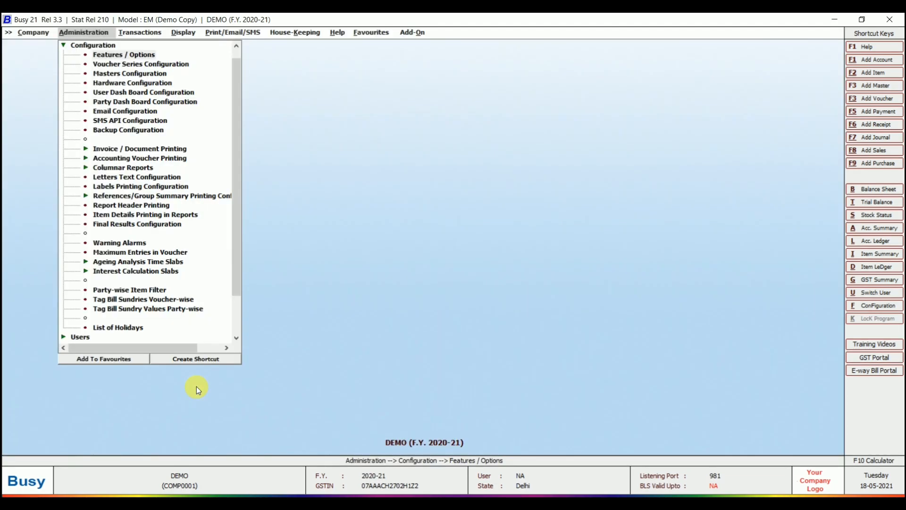
pyautogui.press('Escape')
pyautogui.press('F6')
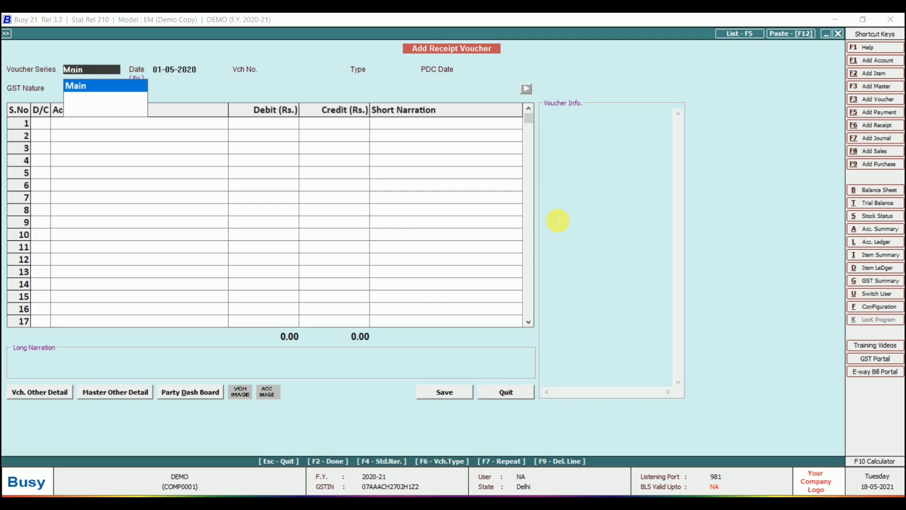
# - Start receipt voucher 12345 in the Main series dated 01-05-2020, as a PDC dated 18-06-2020
pyautogui.press('Return')
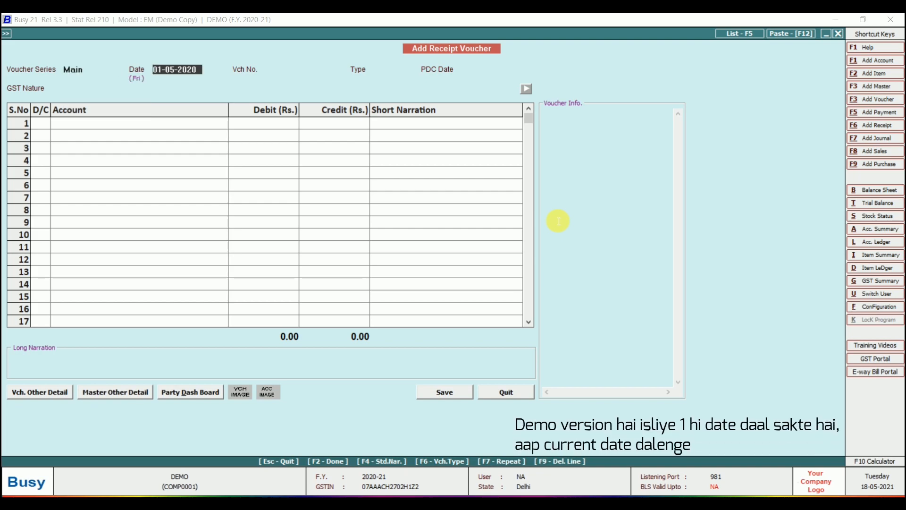
pyautogui.press('Return')
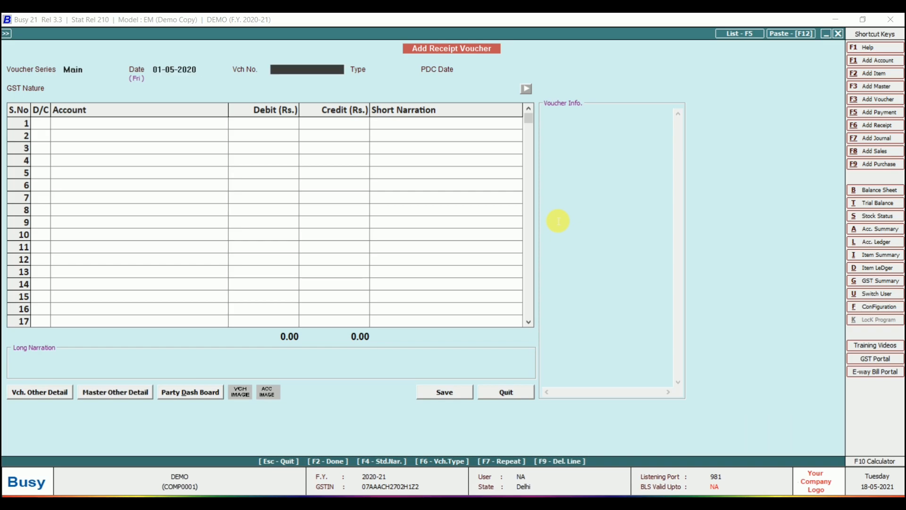
pyautogui.write('12345')
pyautogui.press('Return')
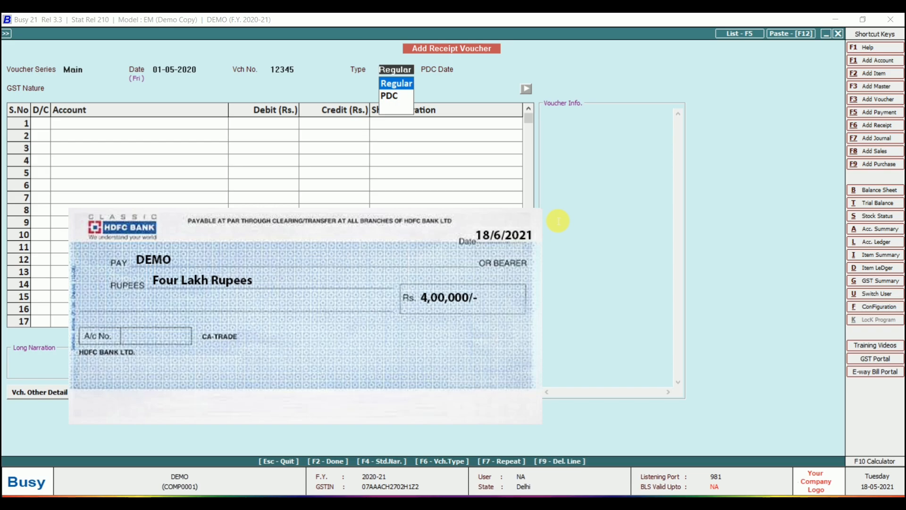
pyautogui.press('Down')
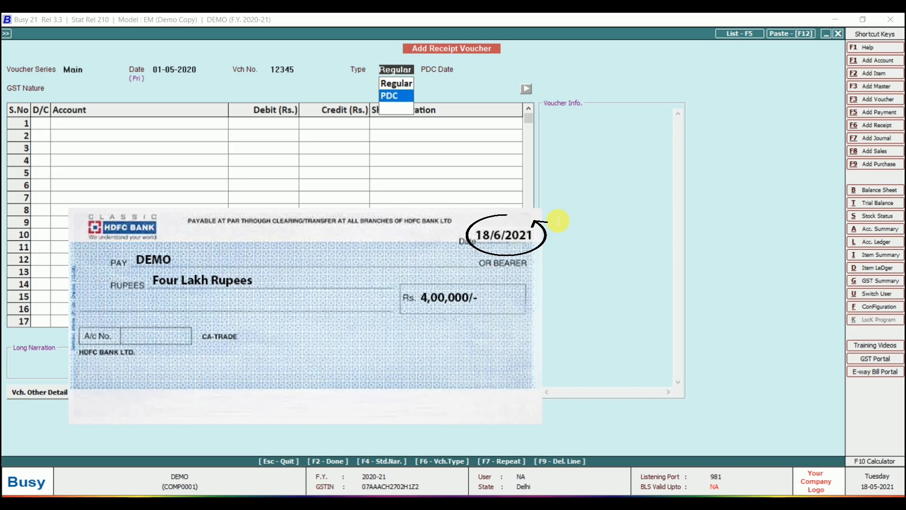
pyautogui.press('Return')
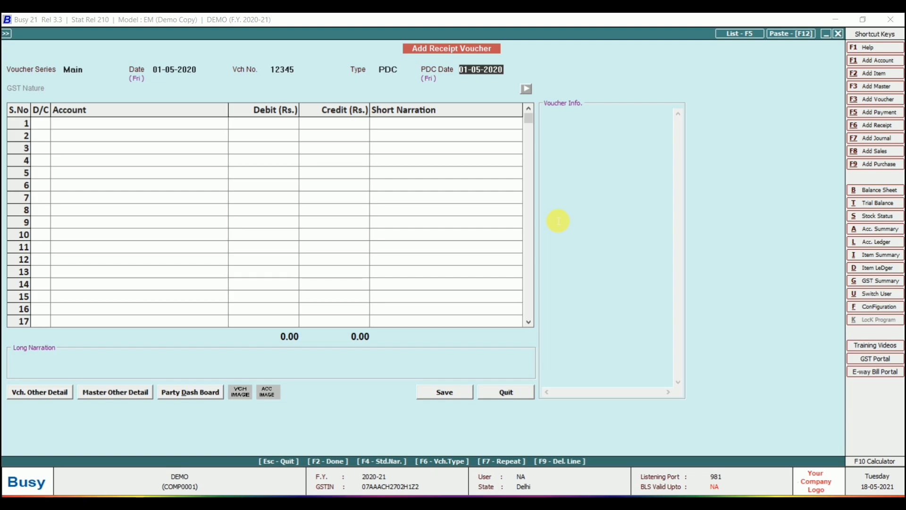
pyautogui.write('18-6')
pyautogui.press('Return')
# - Credit RS ENTERPRISES with 4,00,000 as the first entry
pyautogui.press('Return')
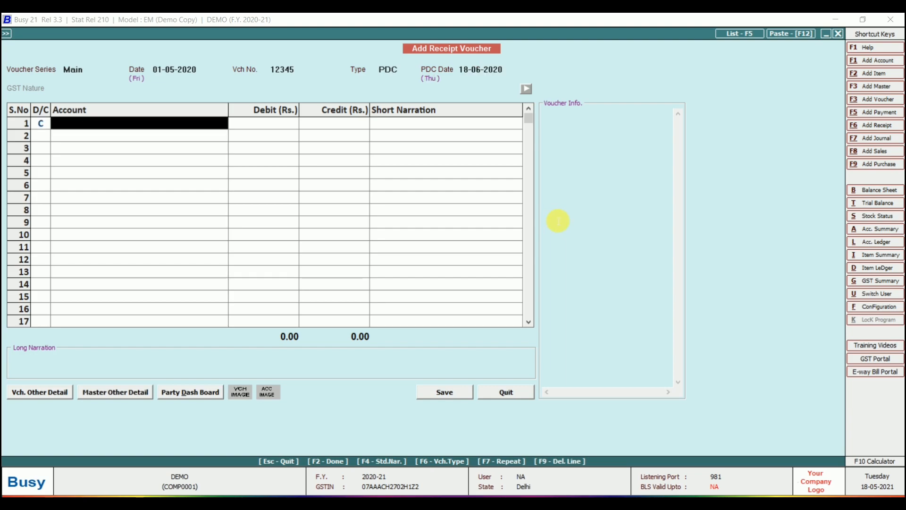
pyautogui.write('rs')
pyautogui.press('Down')
pyautogui.press('Up')
pyautogui.press('Return')
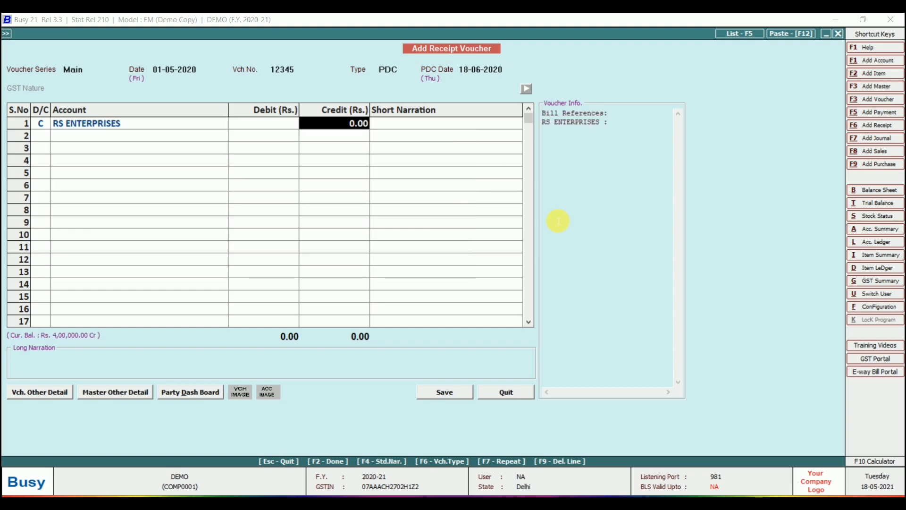
pyautogui.write('400000')
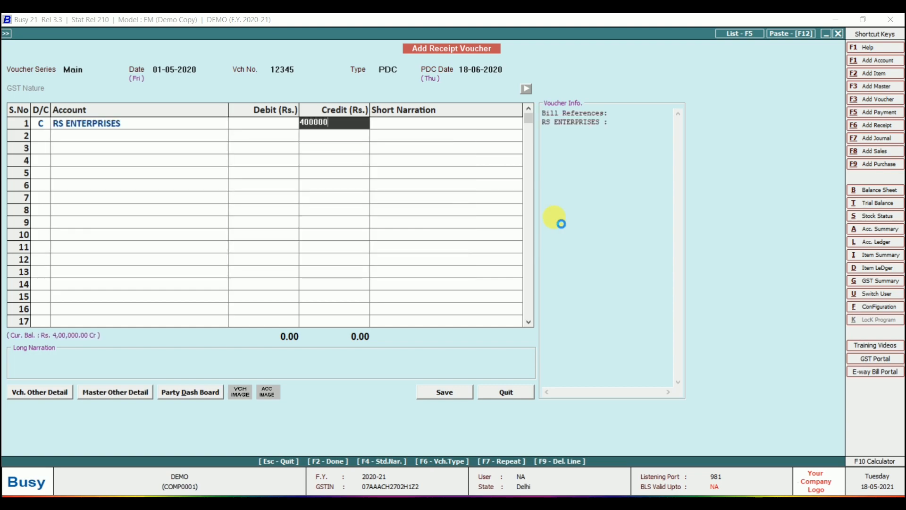
pyautogui.press('Return')
pyautogui.press('Return')
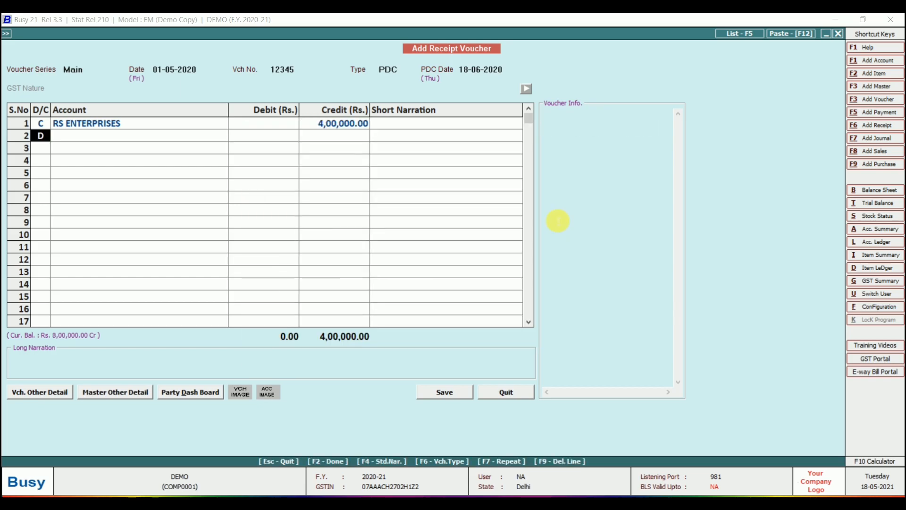
pyautogui.press('Return')
pyautogui.press('Return')
pyautogui.press('Return')
pyautogui.press('Return')
pyautogui.press('Return')
pyautogui.press('Return')
pyautogui.press('Return')
pyautogui.press('Return')
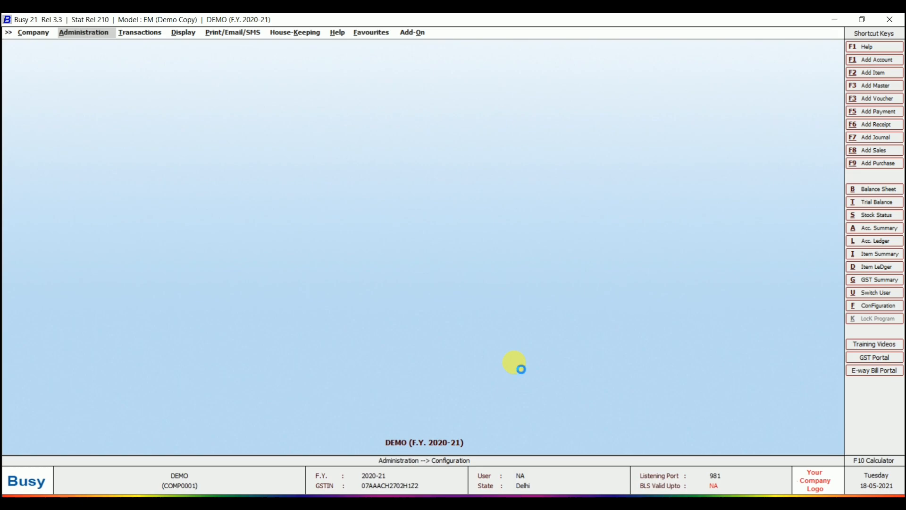
# - Show the RS ENTERPRISES ledger up to 01-09-2020, including PDC entries
pyautogui.write('l')
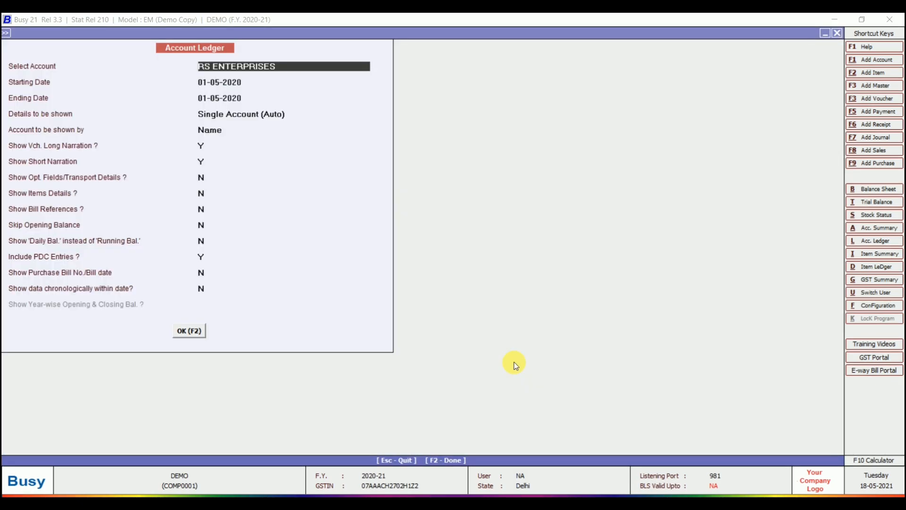
pyautogui.write('rs')
pyautogui.press('Return')
pyautogui.press('Return')
pyautogui.write('01-09-2020')
pyautogui.press('Return')
pyautogui.press('Return')
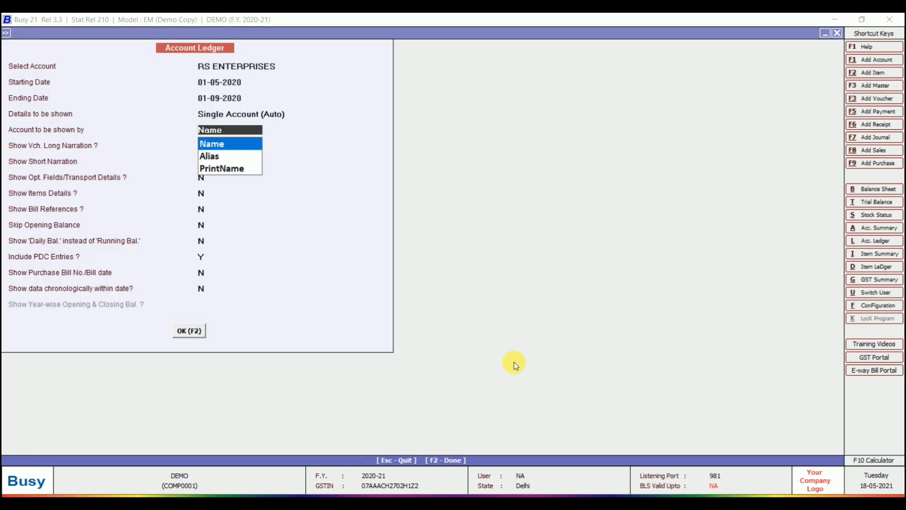
pyautogui.press('Return')
pyautogui.press('Return')
pyautogui.press('Return')
pyautogui.press('Return')
pyautogui.press('Return')
pyautogui.press('Return')
pyautogui.press('Return')
pyautogui.press('Return')
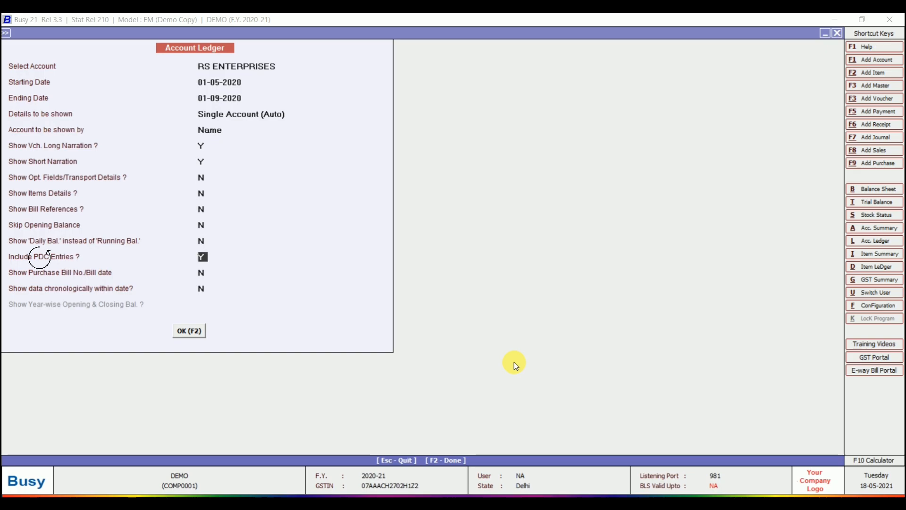
pyautogui.press('Return')
pyautogui.press('Return')
pyautogui.press('Return')
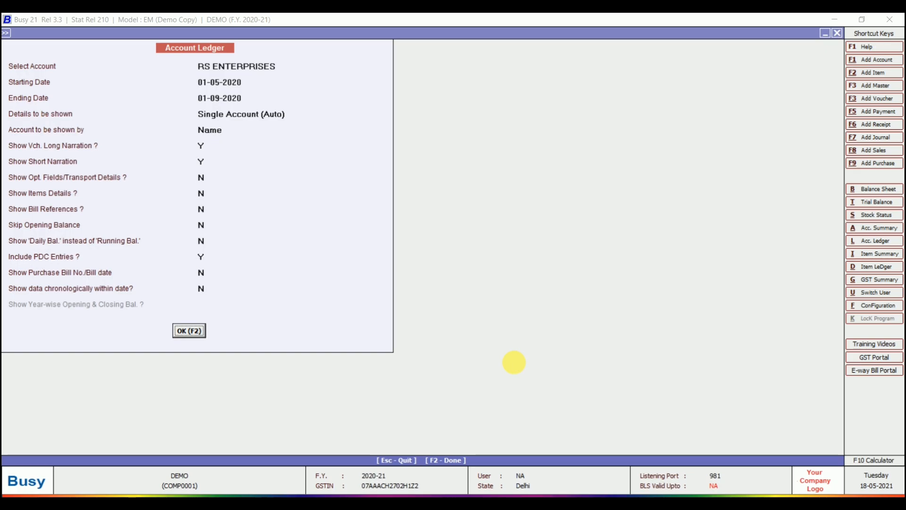
pyautogui.press('Return')
pyautogui.press('F2')
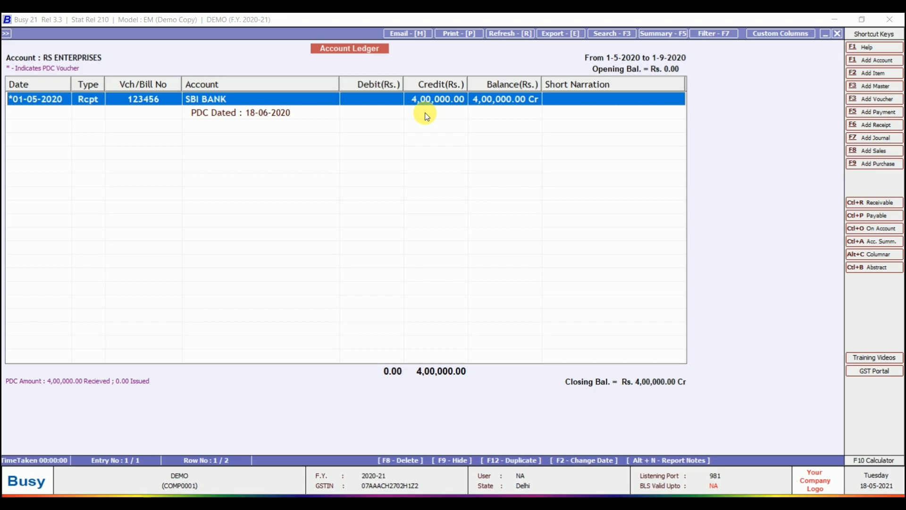
# - Switch to the SBI BANK ledger report
pyautogui.press('Escape')
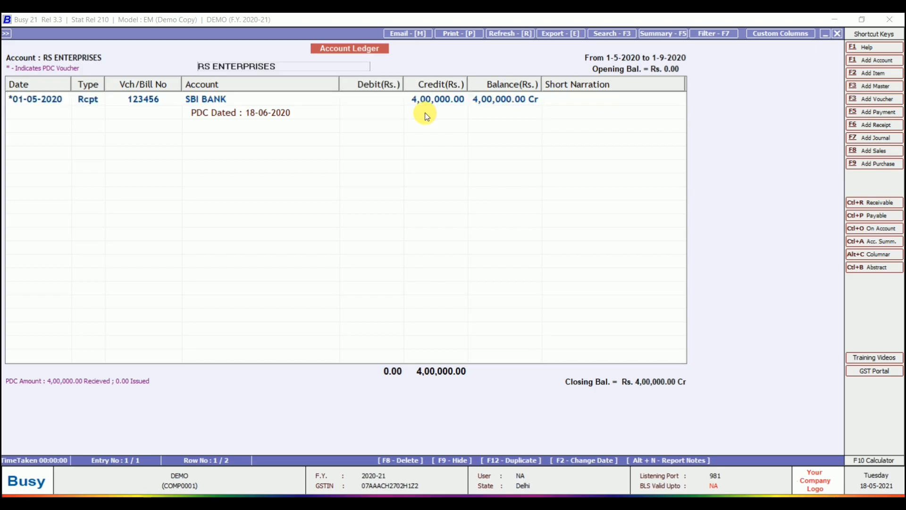
pyautogui.write('SB')
pyautogui.press('Return')
pyautogui.press('F2')
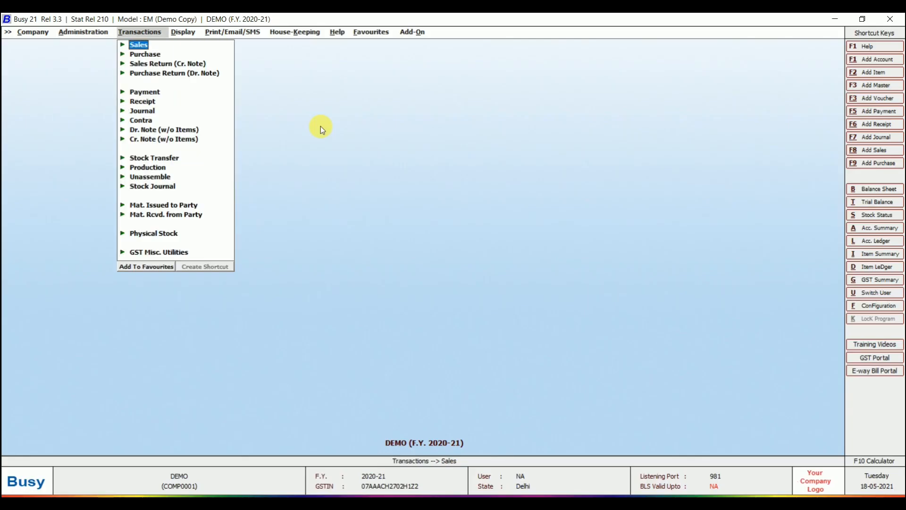
# - Open the Account Summary PDC Details report for SBI BANK
pyautogui.press('Right')
pyautogui.press('Right')
pyautogui.press('Left')
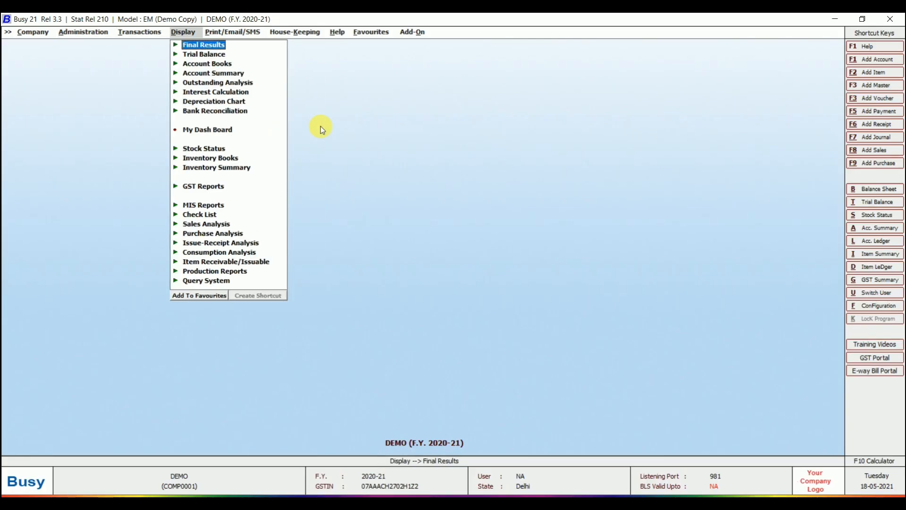
pyautogui.press('Down')
pyautogui.press('Down')
pyautogui.press('Down')
pyautogui.press('Return')
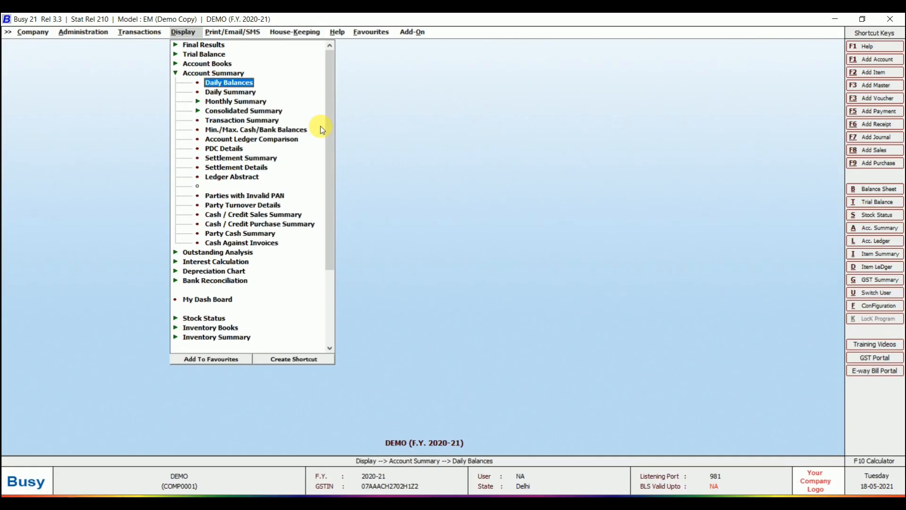
pyautogui.press('Down')
pyautogui.press('Down')
pyautogui.press('Down')
pyautogui.press('Down')
pyautogui.press('Down')
pyautogui.press('Down')
pyautogui.press('Down')
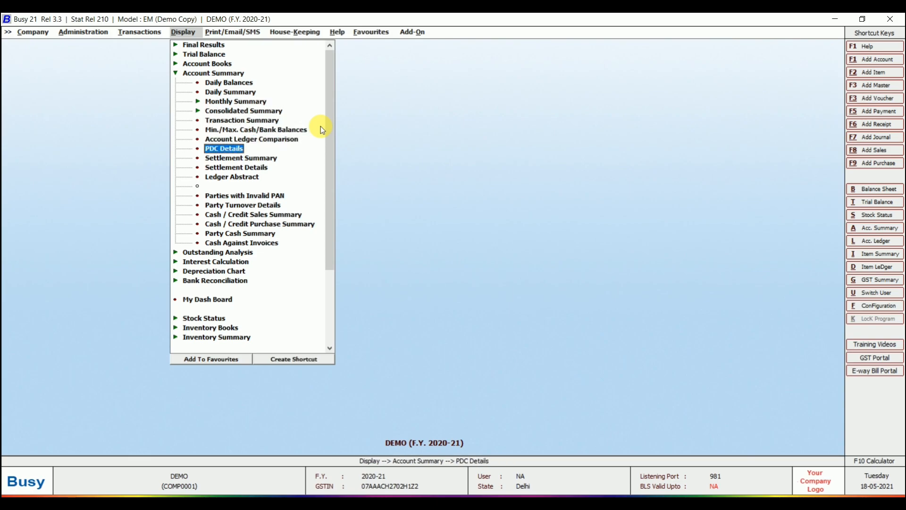
pyautogui.press('Return')
pyautogui.press('Return')
pyautogui.press('Return')
pyautogui.press('Return')
pyautogui.press('Return')
pyautogui.press('Return')
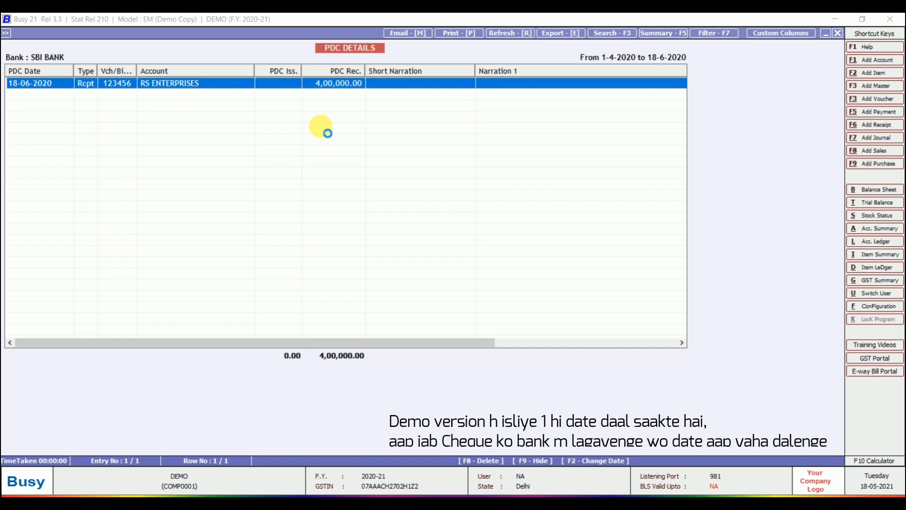
# - Change the RS ENTERPRISES receipt into a regular receipt dated 18-06-2020, accepting the demo warning
pyautogui.press('Return')
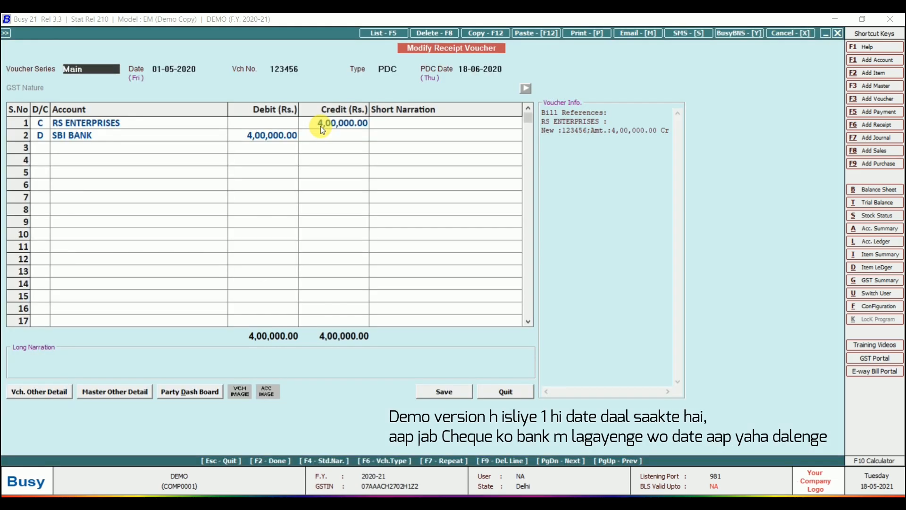
pyautogui.press('Return')
pyautogui.write('18-06')
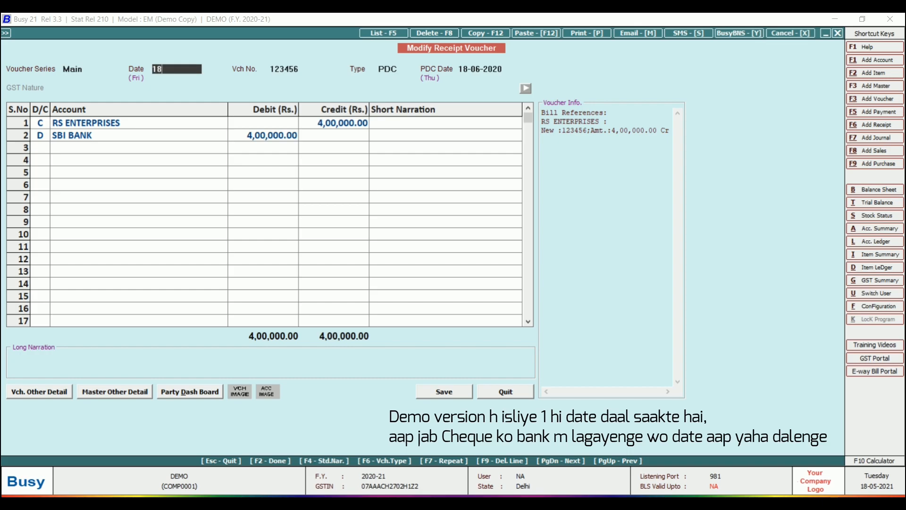
pyautogui.press('Return')
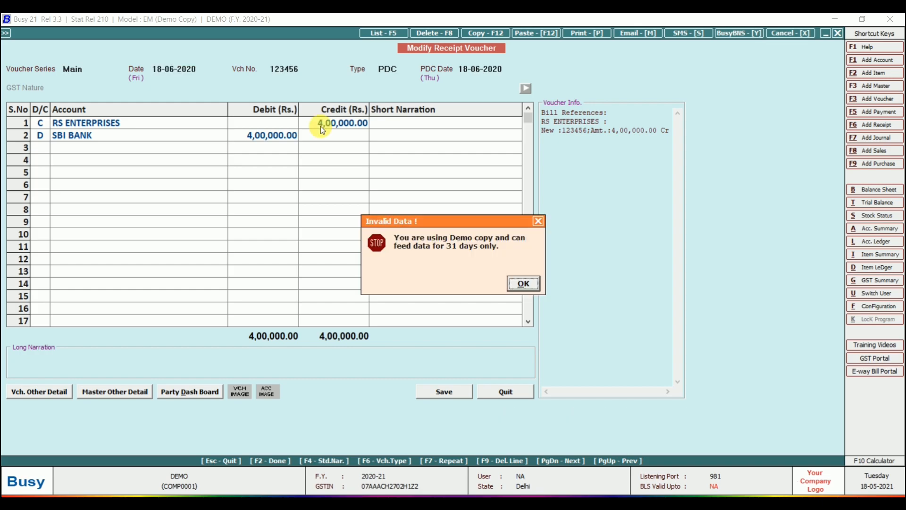
pyautogui.press('Return')
pyautogui.press('Return')
pyautogui.press('Return')
pyautogui.press('Return')
pyautogui.press('Return')
pyautogui.press('Return')
pyautogui.press('Return')
pyautogui.press('Return')
pyautogui.press('Return')
pyautogui.press('Return')
pyautogui.press('Return')
pyautogui.press('Return')
pyautogui.press('Return')
pyautogui.press('Return')
pyautogui.press('Return')
pyautogui.press('Return')
pyautogui.press('Return')
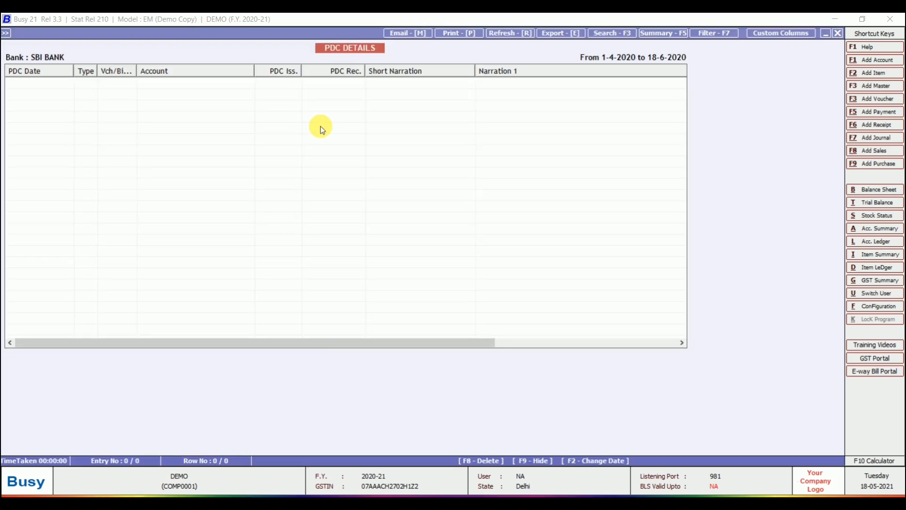
pyautogui.press('Escape')
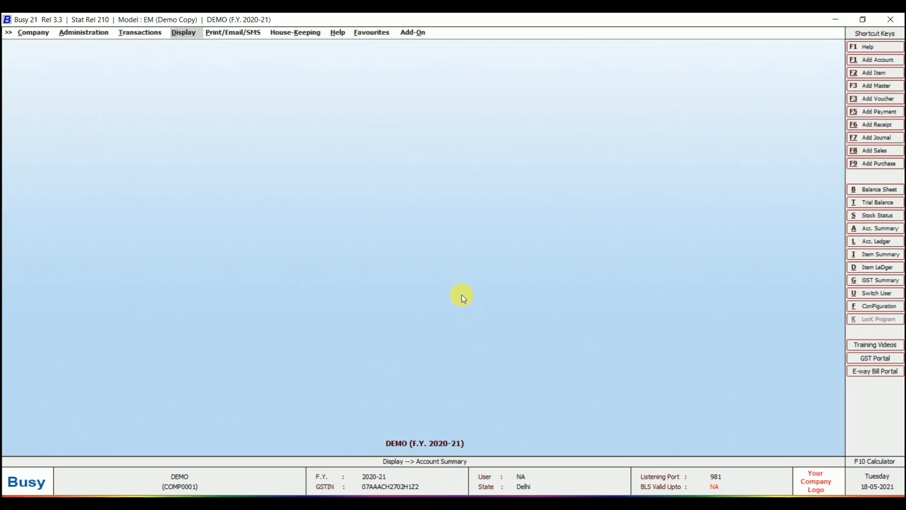
# - Open the Bank Reconciliation Statement for SBI BANK
pyautogui.press('Return')
pyautogui.press('Down')
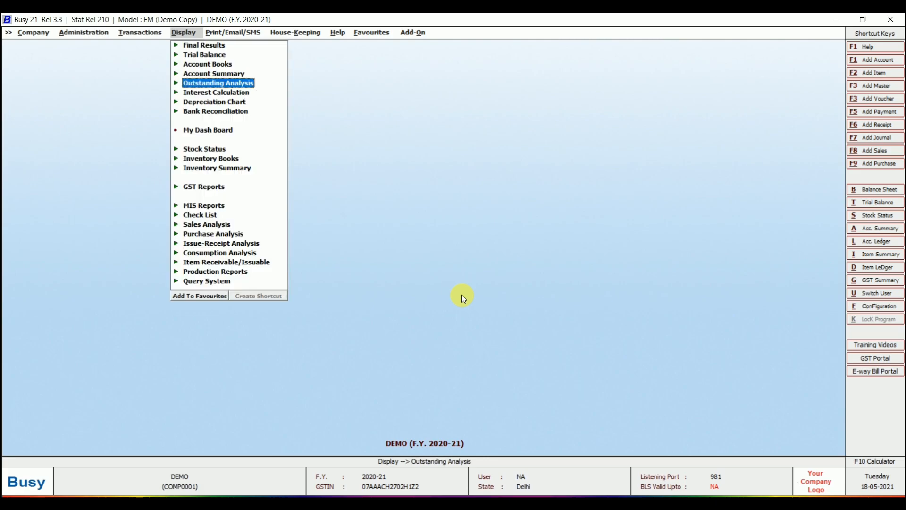
pyautogui.press('Down')
pyautogui.press('Down')
pyautogui.press('Down')
pyautogui.press('Return')
pyautogui.press('Down')
pyautogui.press('Down')
pyautogui.press('Down')
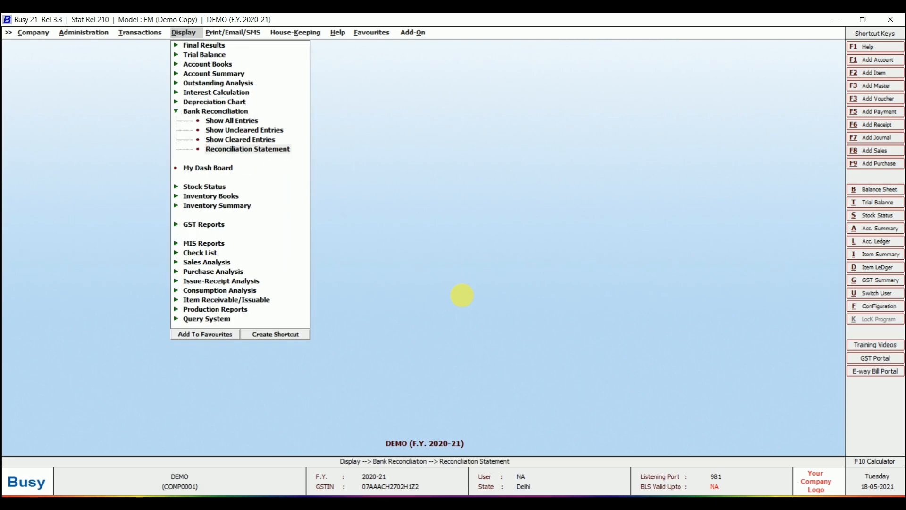
pyautogui.press('Return')
pyautogui.press('F2')
# - Give the uncleared deposits their clearing dates with F4
pyautogui.press('Up')
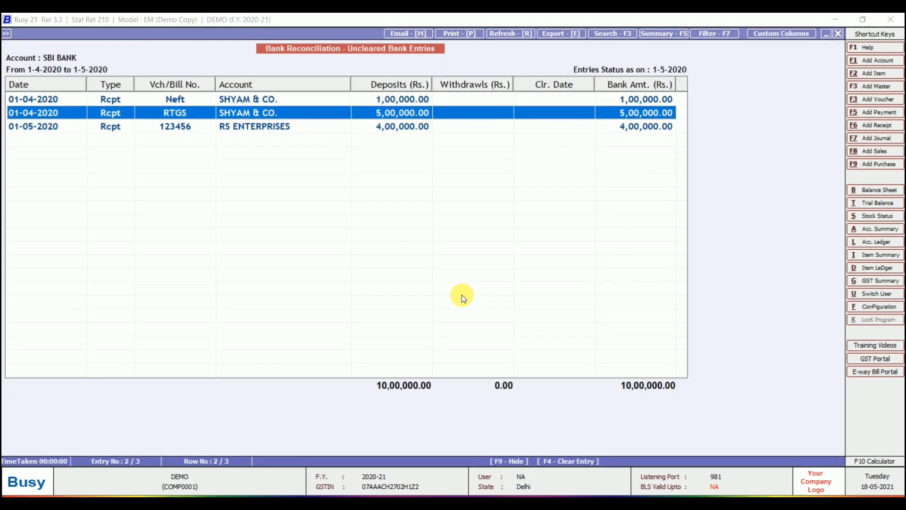
pyautogui.press('F4')
pyautogui.press('Return')
pyautogui.press('Return')
pyautogui.press('Up')
pyautogui.press('F4')
pyautogui.press('Return')
pyautogui.press('Return')
pyautogui.press('Escape')
# - Give the uncleared withdrawals clearing date 01-04-2020 and refresh the statement totals
pyautogui.press('Down')
pyautogui.press('Down')
pyautogui.press('Return')
pyautogui.press('F4')
pyautogui.press('Return')
pyautogui.press('Return')
pyautogui.press('Down')
pyautogui.press('F4')
pyautogui.press('Return')
pyautogui.press('Return')
pyautogui.press('Down')
pyautogui.press('F4')
pyautogui.press('Return')
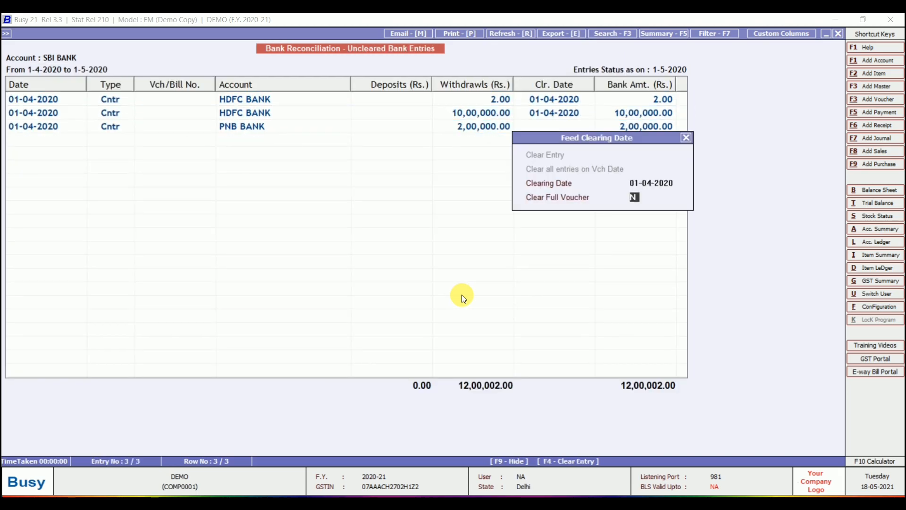
pyautogui.press('Return')
pyautogui.press('Escape')
pyautogui.press('Up')
pyautogui.press('Up')
pyautogui.press('r')
pyautogui.press('Down')
pyautogui.press('Down')
pyautogui.press('Down')
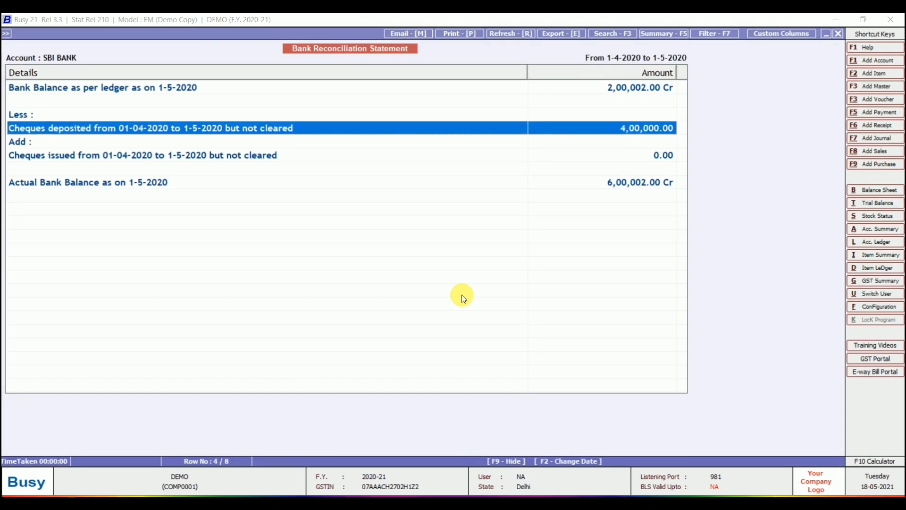
# - Review the uncleared cheque list and the RS ENTERPRISES 4,00,000 receipt voucher without changes
pyautogui.press('Return')
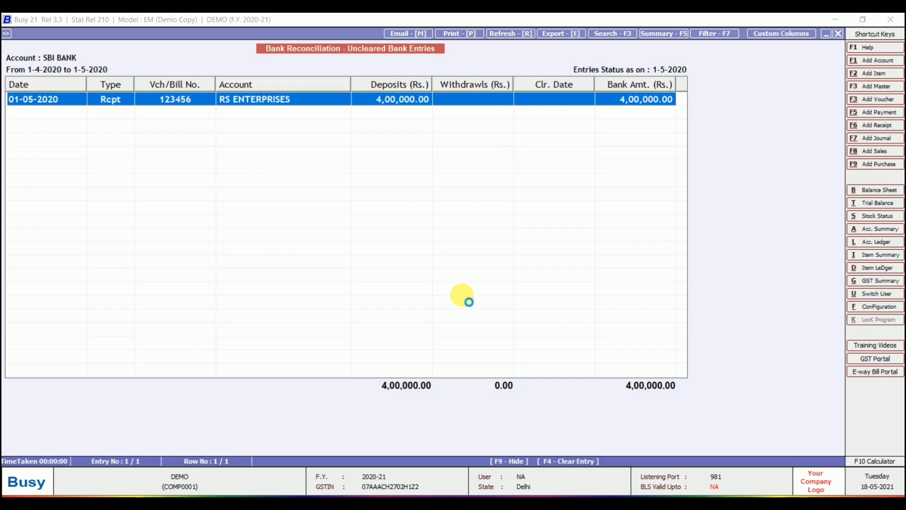
pyautogui.press('Return')
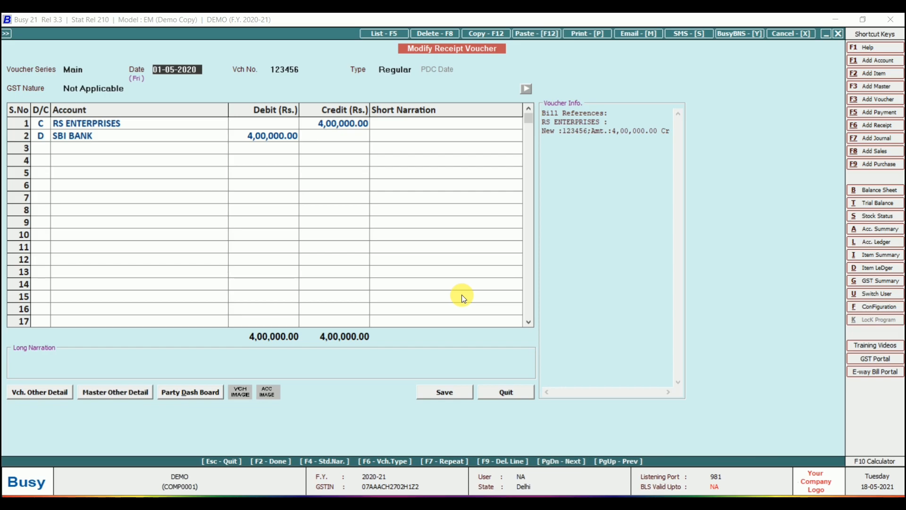
pyautogui.press('Escape')
pyautogui.press('Escape')
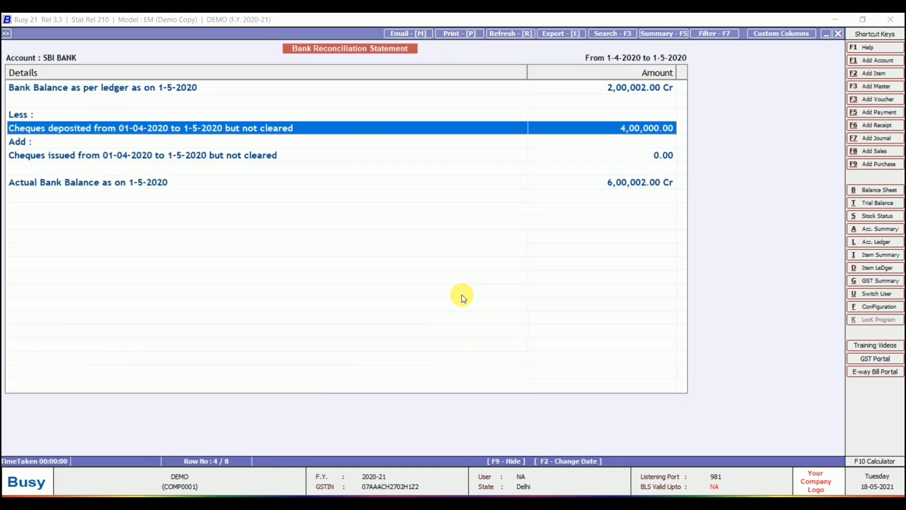